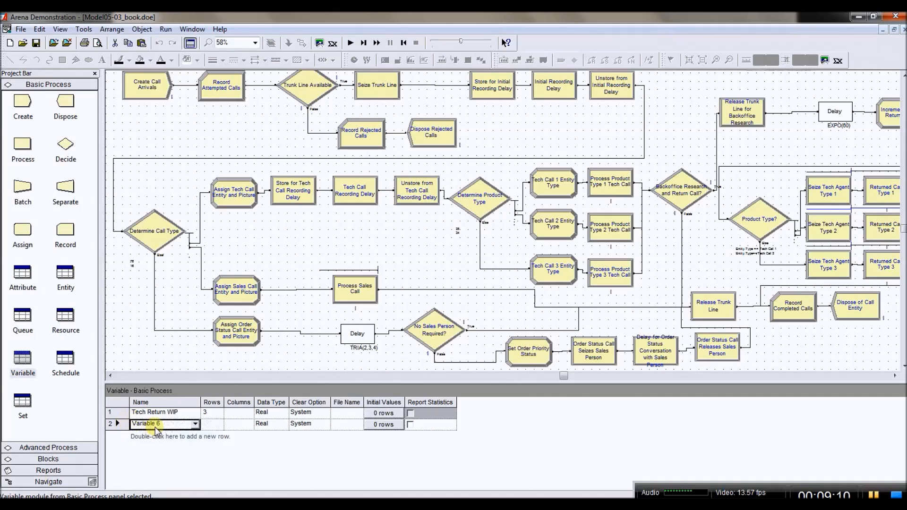
# Rename the variable in row 2 to New Sales and check its initial values.
pyautogui.click(163, 425)
pyautogui.moveTo(163, 424); pyautogui.dragTo(126, 419)
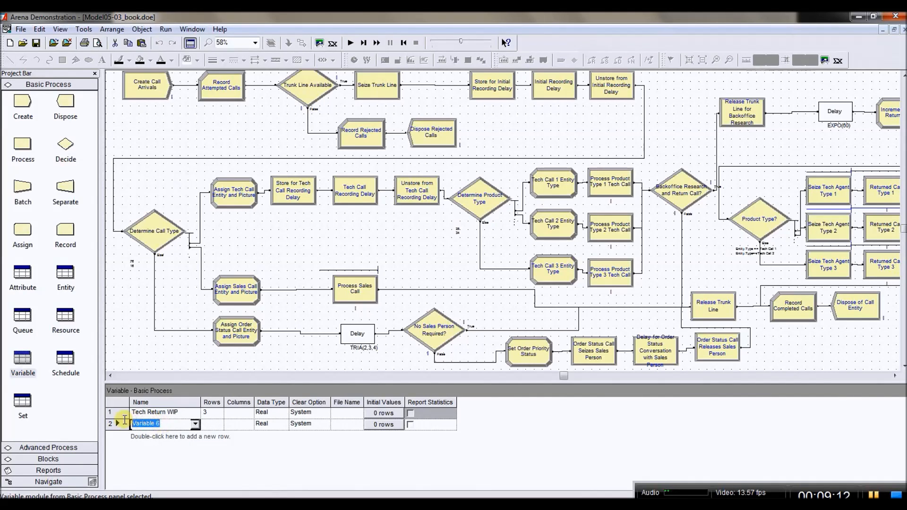
pyautogui.write('New Sales')
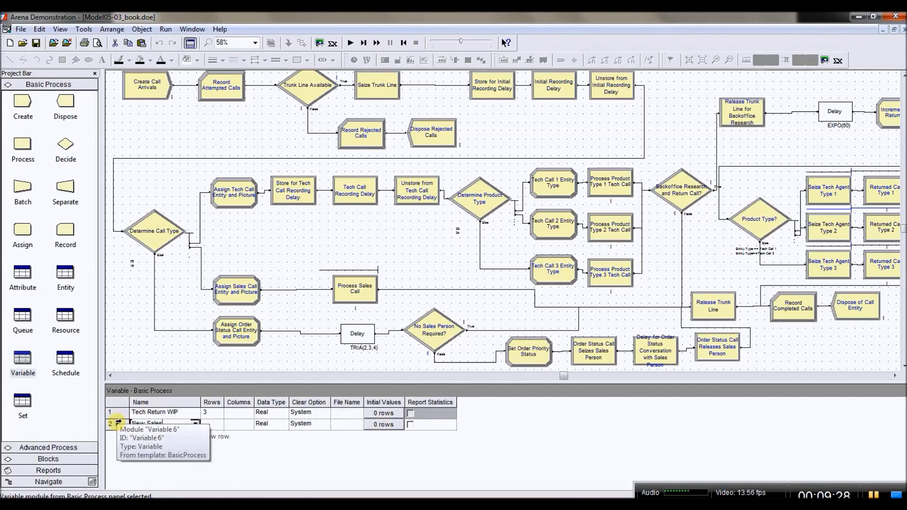
pyautogui.click(376, 424)
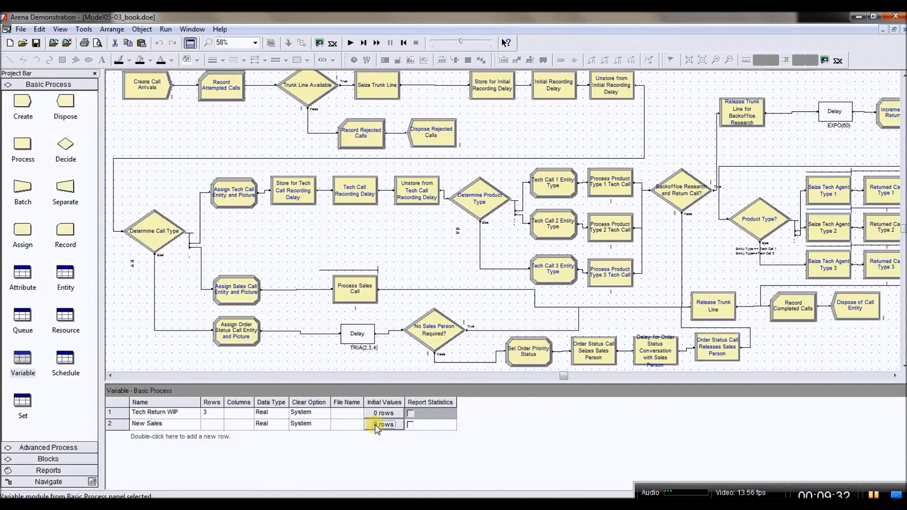
pyautogui.click(387, 426)
pyautogui.doubleClick(339, 198)
pyautogui.click(607, 178)
# Open the Sales Schedule for editing and select its 5, 2 duration entry.
pyautogui.click(67, 361)
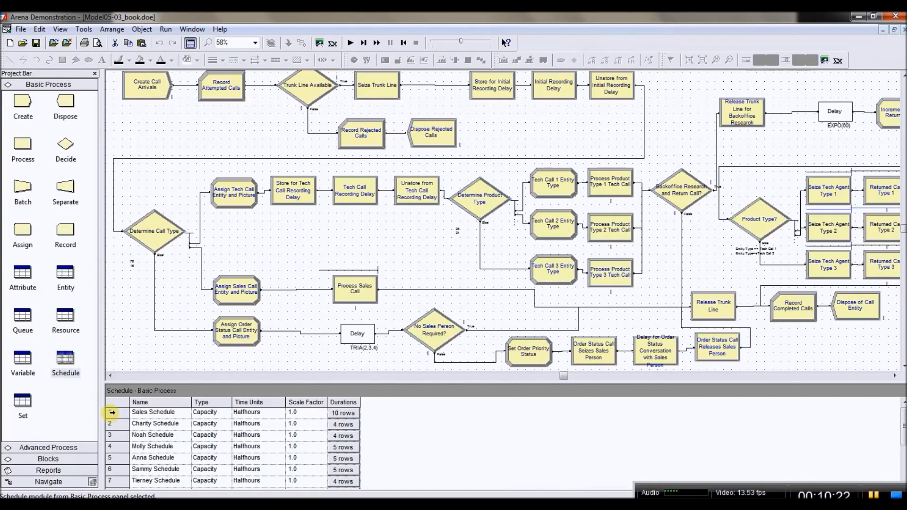
pyautogui.doubleClick(112, 412)
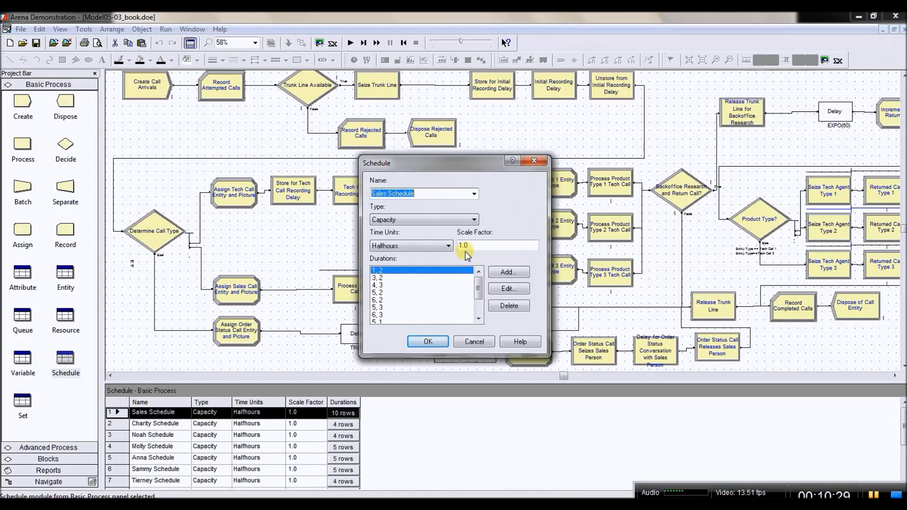
pyautogui.click(382, 278)
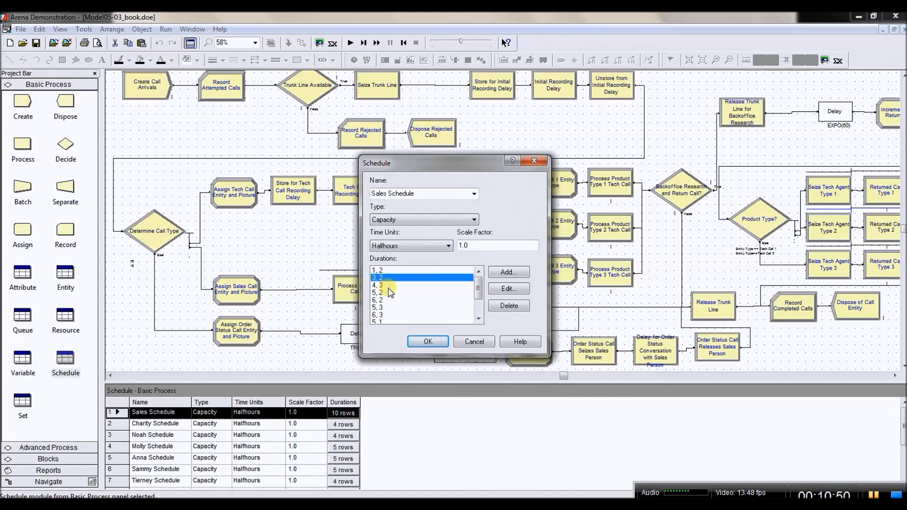
pyautogui.click(389, 287)
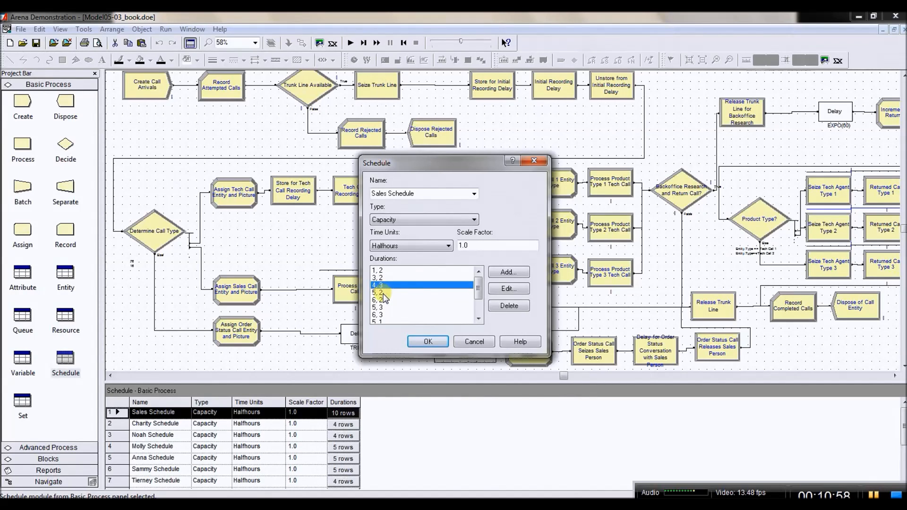
pyautogui.click(384, 293)
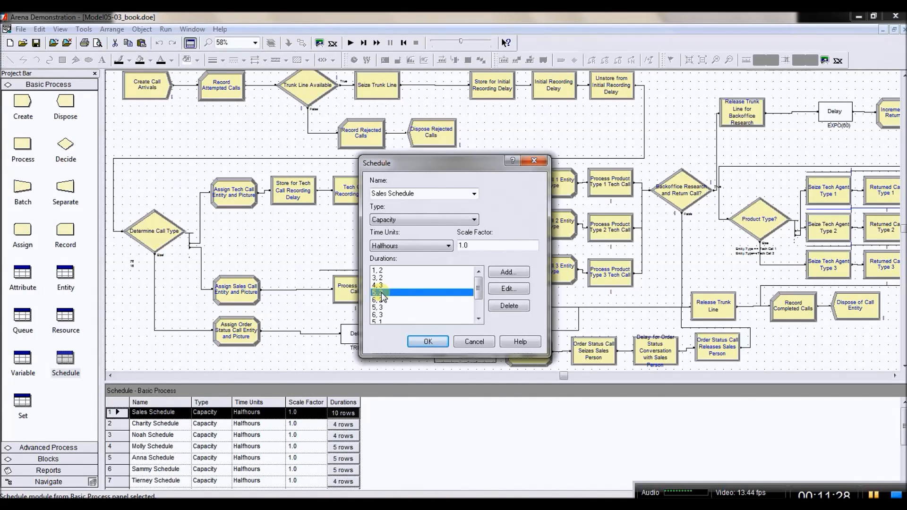
pyautogui.doubleClick(381, 293)
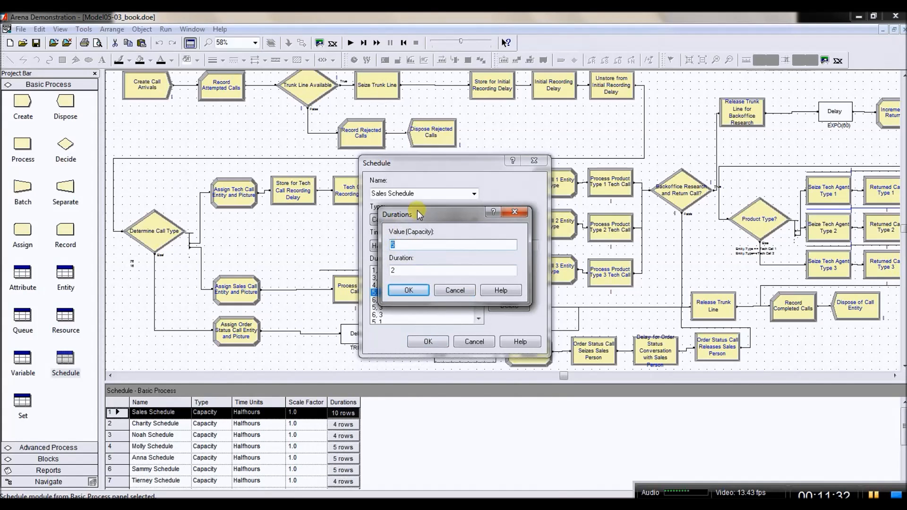
pyautogui.moveTo(418, 213); pyautogui.dragTo(589, 189)
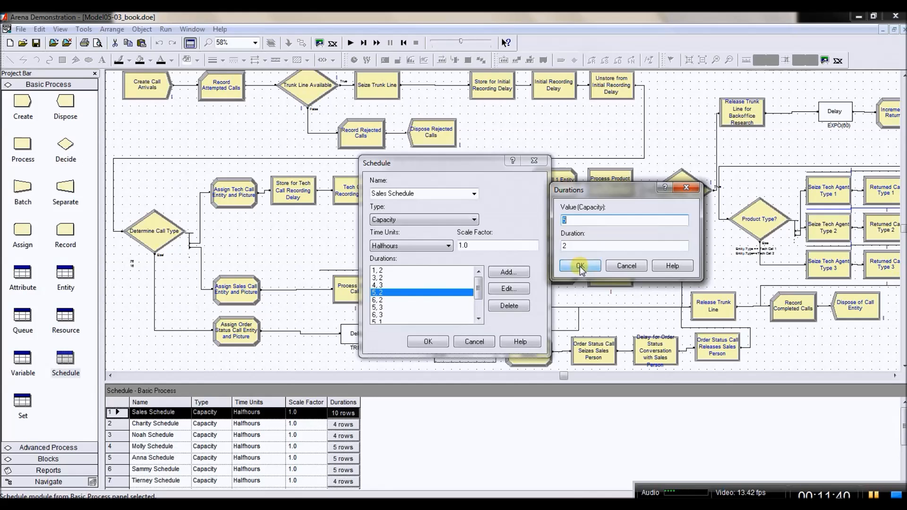
pyautogui.click(610, 264)
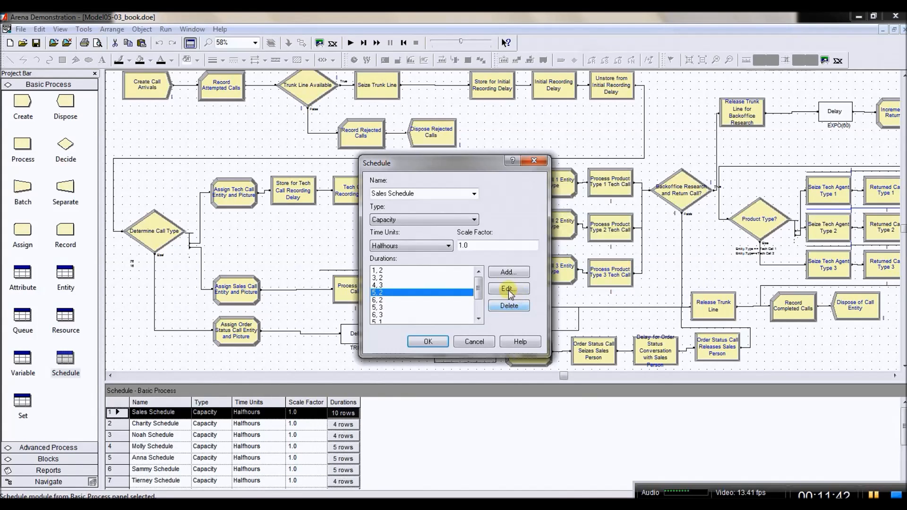
# Add a duration entry with capacity 5 and duration 1 ahead of the 5, 2 entry in the Sales Schedule.
pyautogui.click(504, 273)
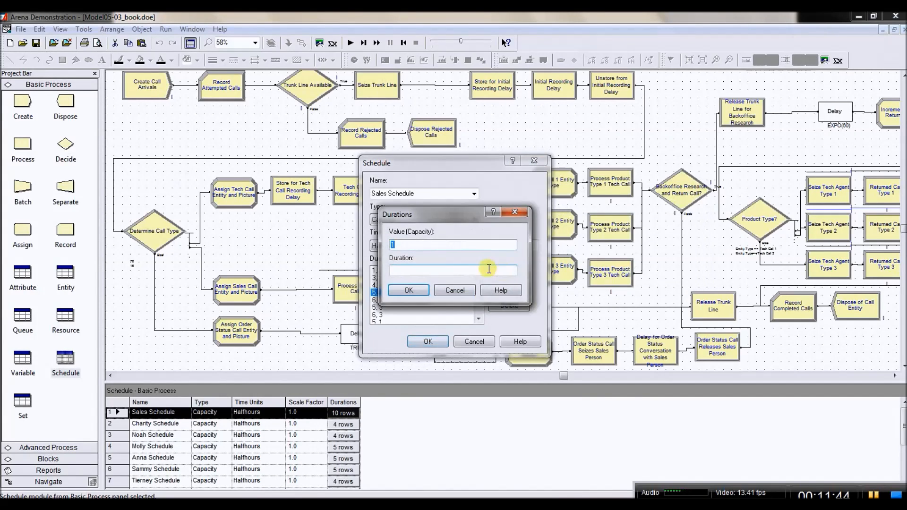
pyautogui.write('5')
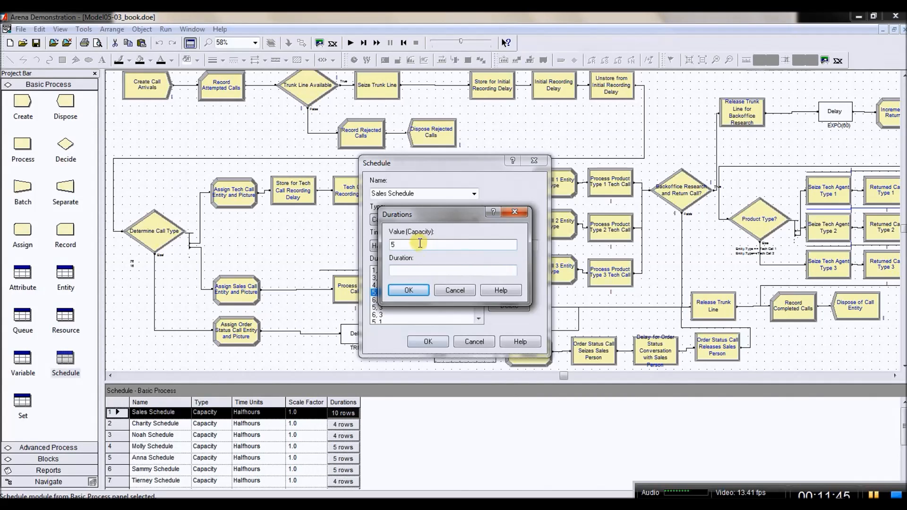
pyautogui.click(417, 270)
pyautogui.write('1')
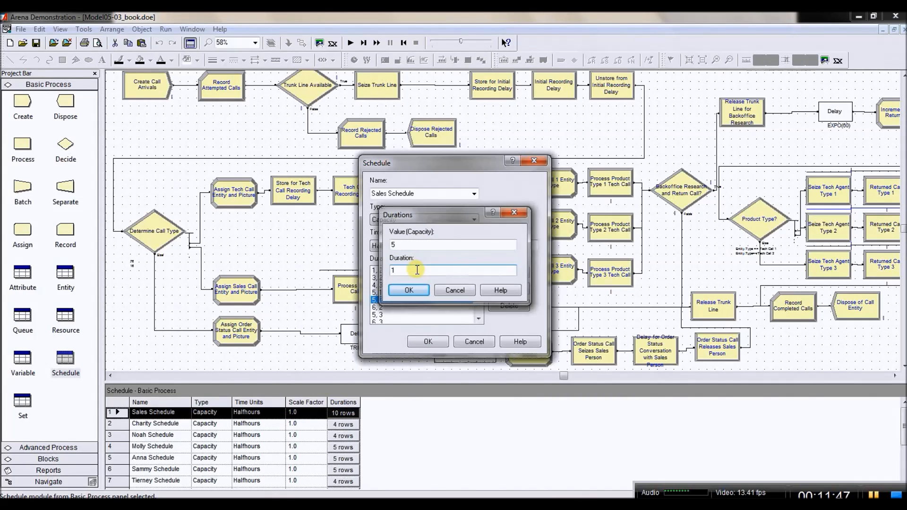
pyautogui.press('Return')
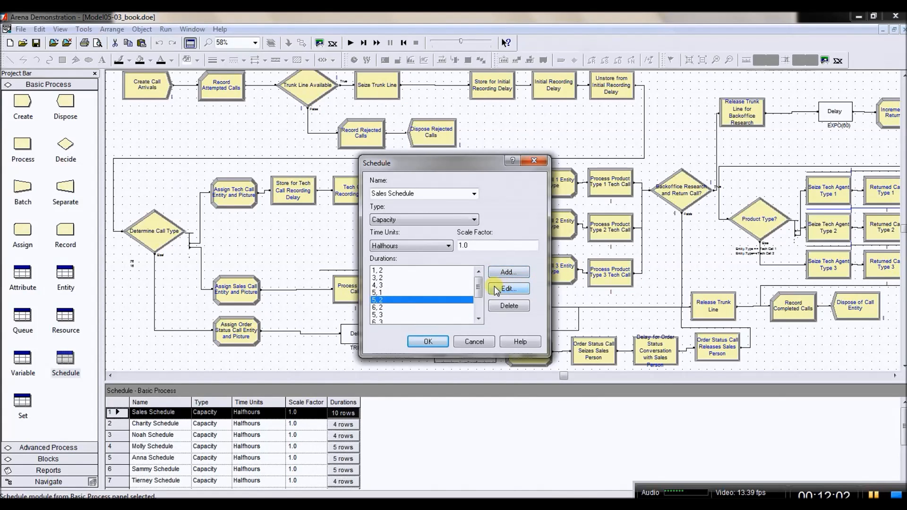
# Set the duration of the 5, 2 entry to 1 and open that value in the Expression Builder.
pyautogui.doubleClick(448, 300)
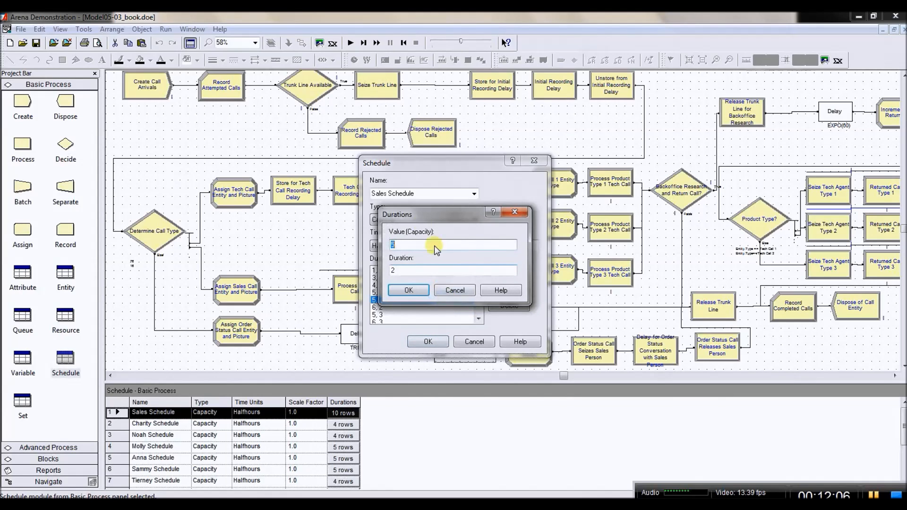
pyautogui.moveTo(423, 211); pyautogui.dragTo(538, 202)
pyautogui.doubleClick(499, 255)
pyautogui.write('1')
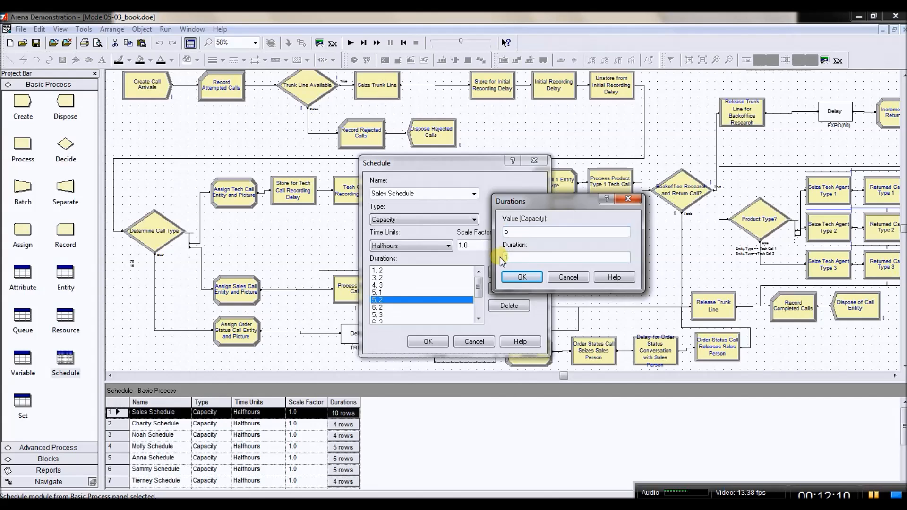
pyautogui.rightClick(532, 258)
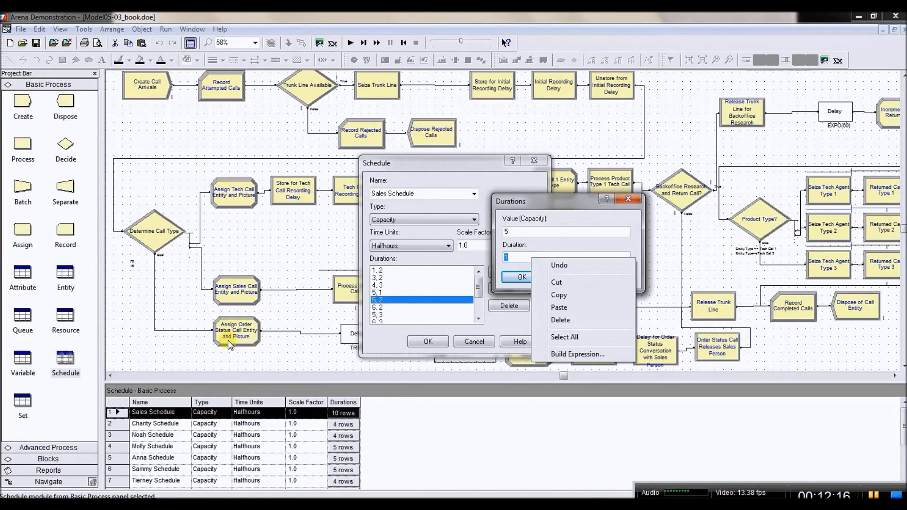
pyautogui.click(583, 354)
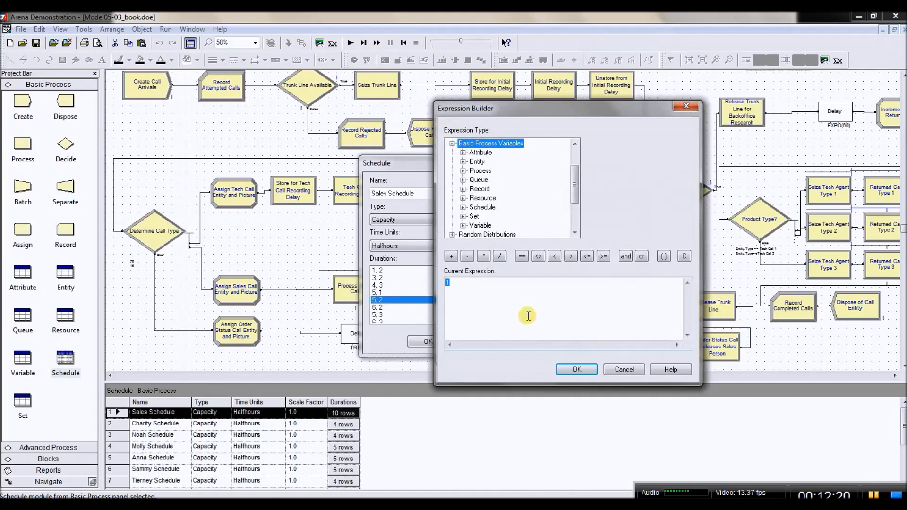
# Extend the duration expression to 1 + New Sales using the variable's current value, and accept it for the schedule entry.
pyautogui.click(475, 285)
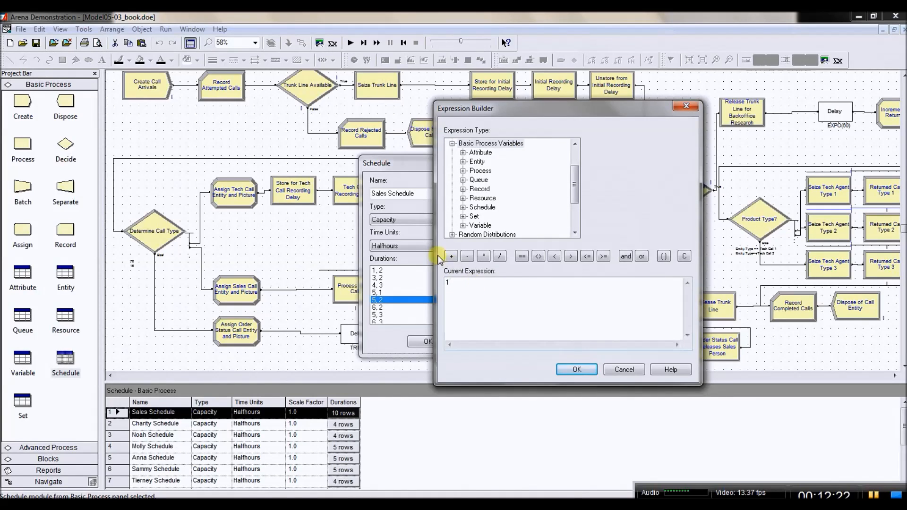
pyautogui.click(451, 256)
pyautogui.doubleClick(510, 144)
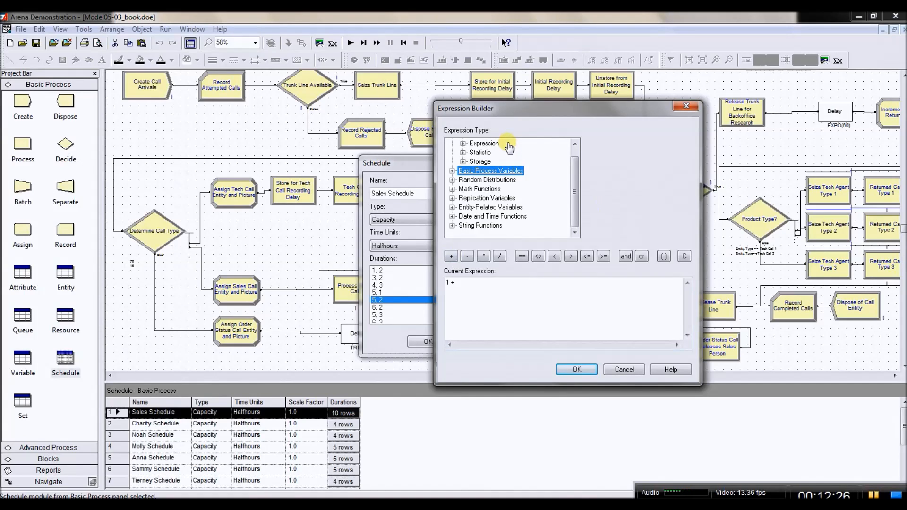
pyautogui.scroll(1, 574, 185)
pyautogui.doubleClick(510, 144)
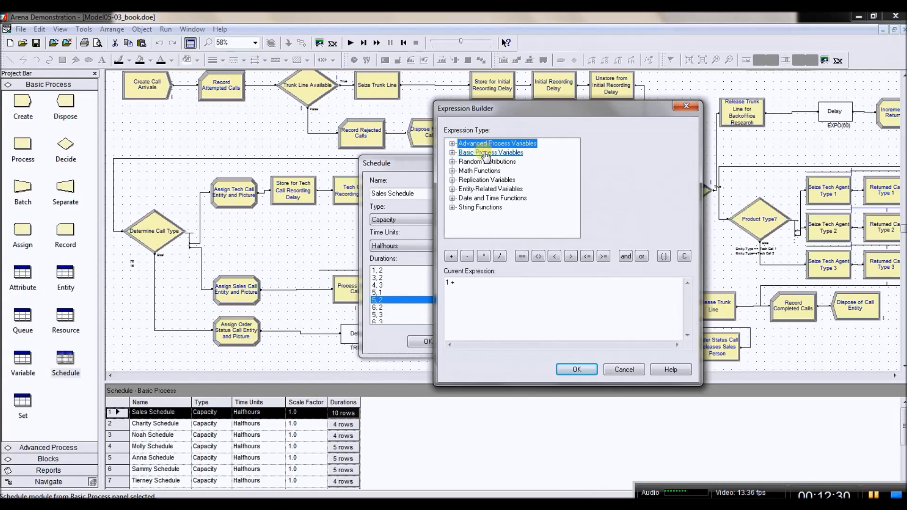
pyautogui.doubleClick(486, 153)
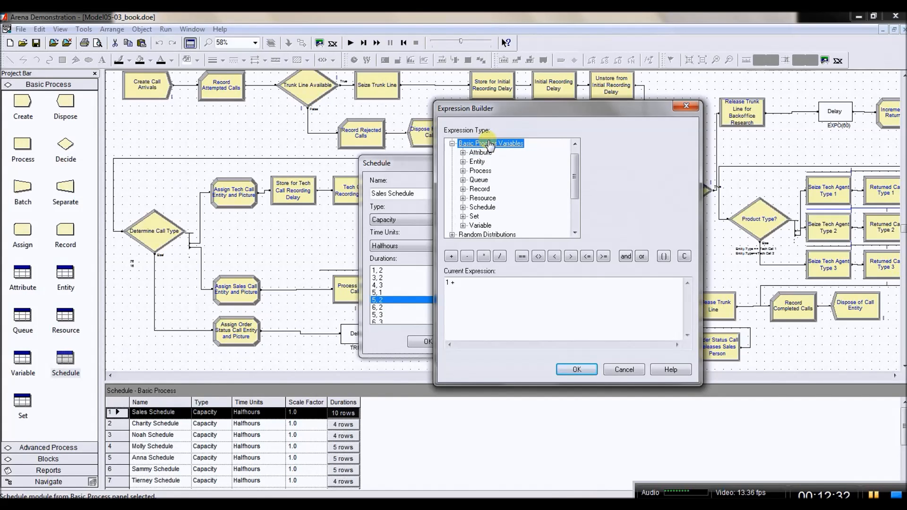
pyautogui.doubleClick(479, 227)
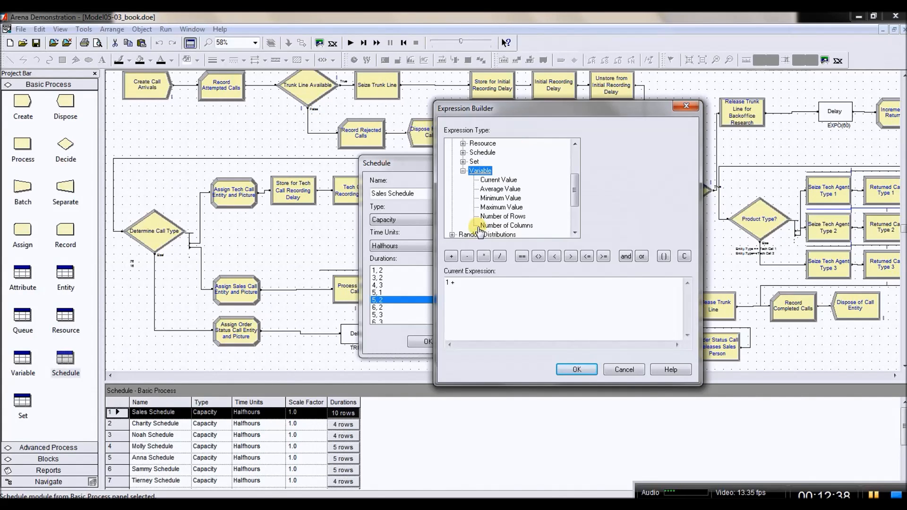
pyautogui.click(501, 181)
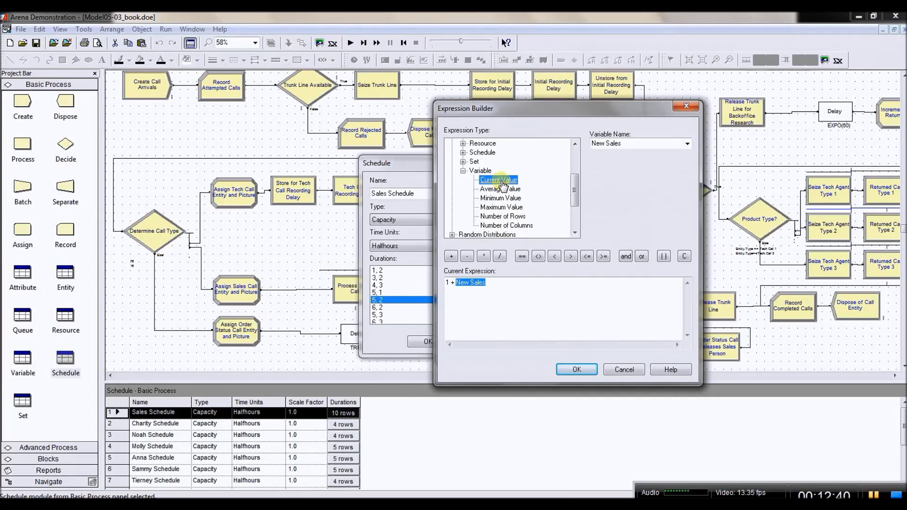
pyautogui.click(690, 146)
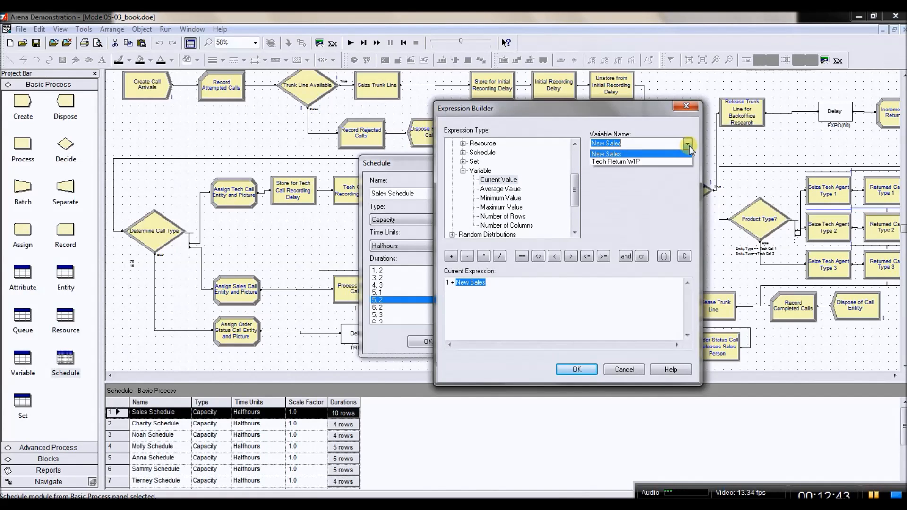
pyautogui.click(598, 154)
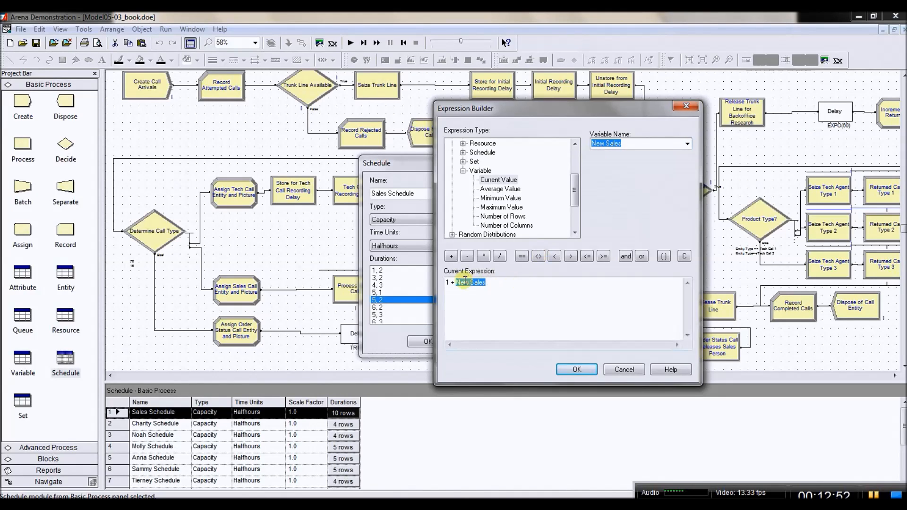
pyautogui.click(577, 370)
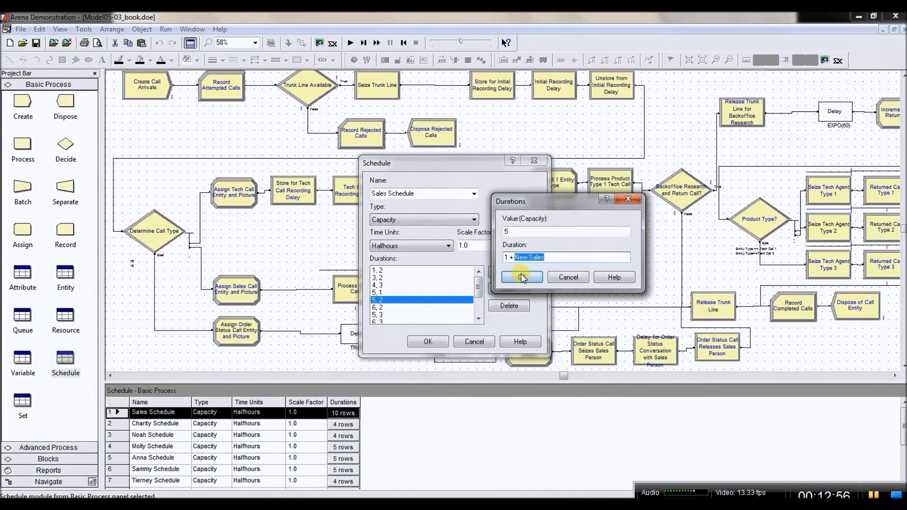
pyautogui.click(520, 276)
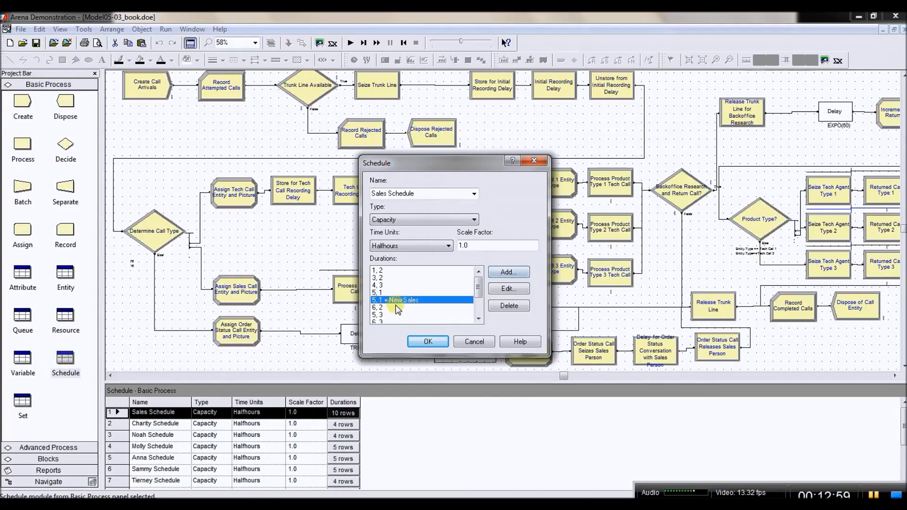
pyautogui.click(388, 308)
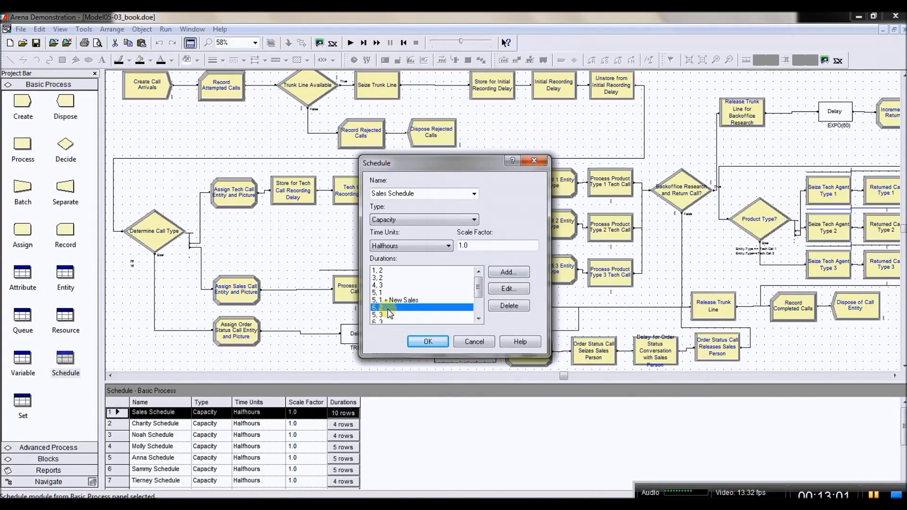
pyautogui.click(478, 319)
pyautogui.click(478, 318)
pyautogui.click(479, 319)
pyautogui.click(478, 318)
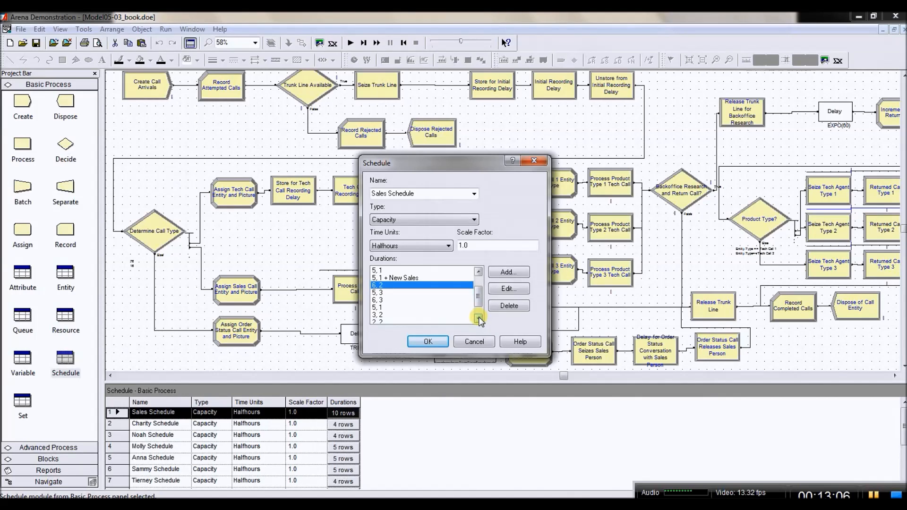
pyautogui.doubleClick(386, 286)
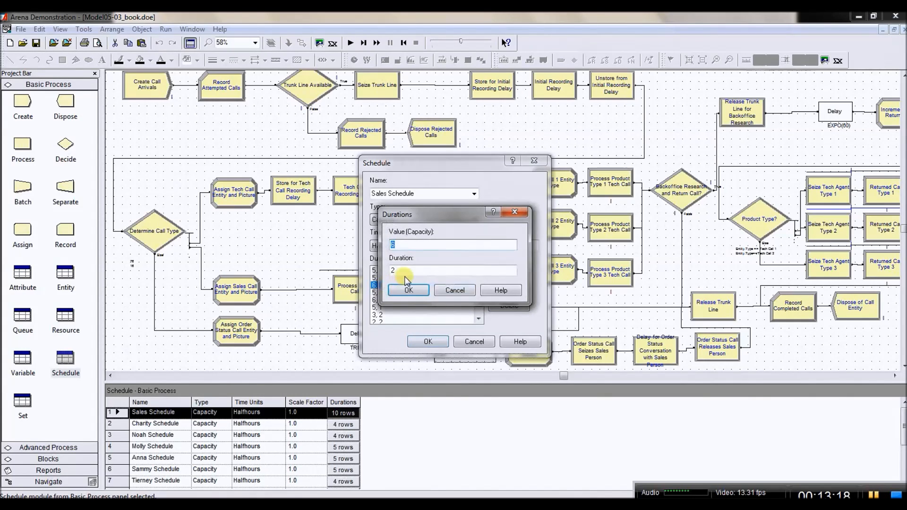
pyautogui.rightClick(404, 272)
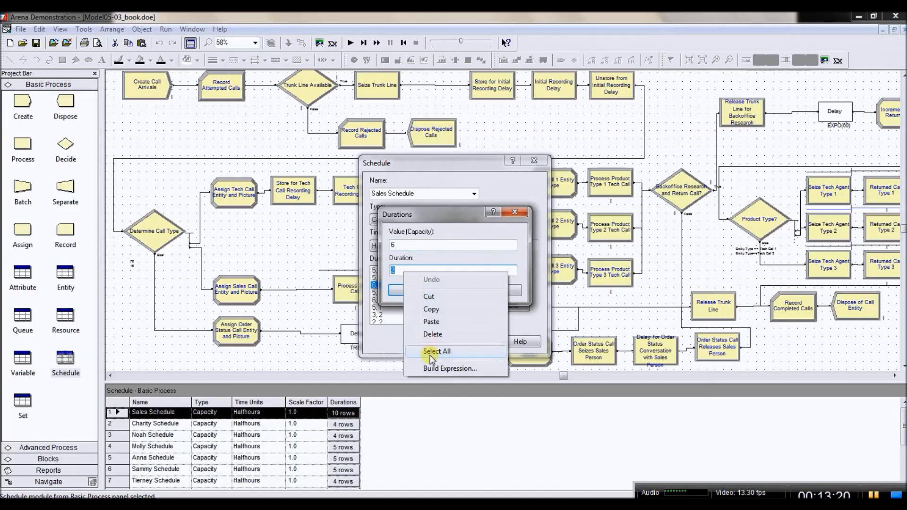
pyautogui.click(430, 368)
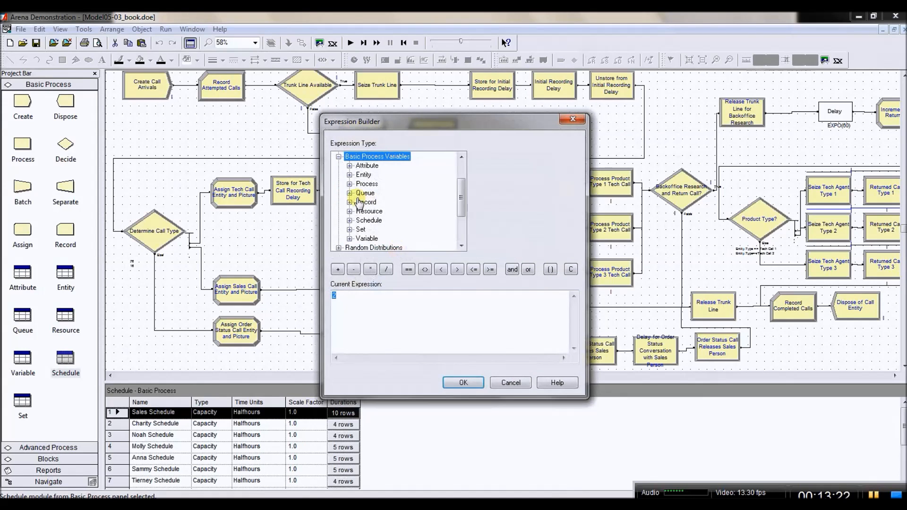
pyautogui.doubleClick(366, 238)
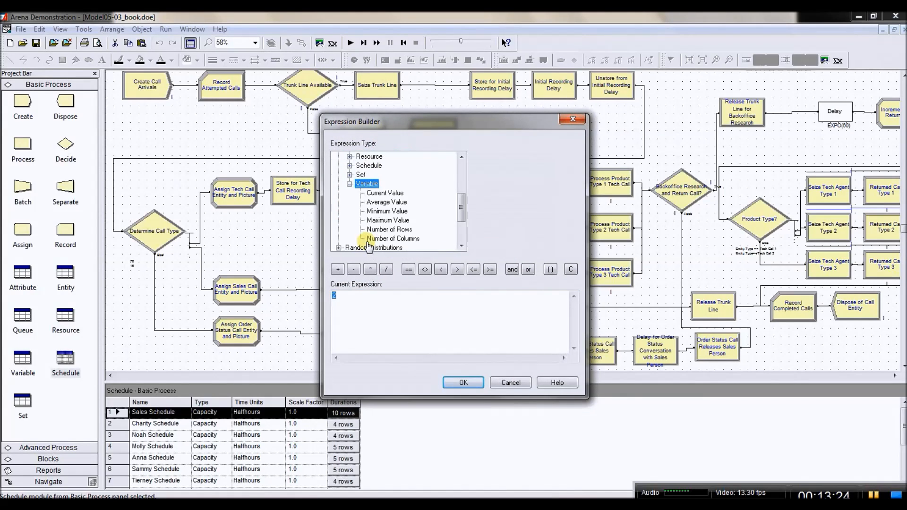
pyautogui.click(384, 192)
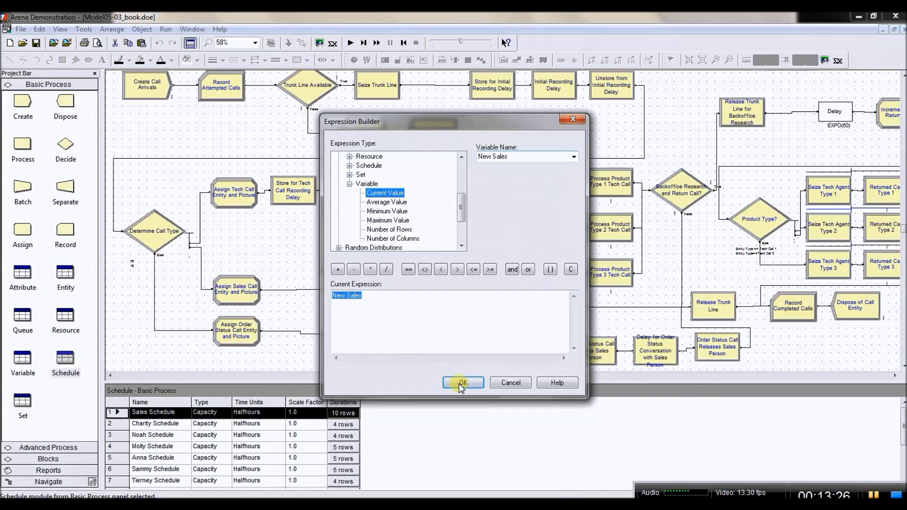
pyautogui.click(334, 298)
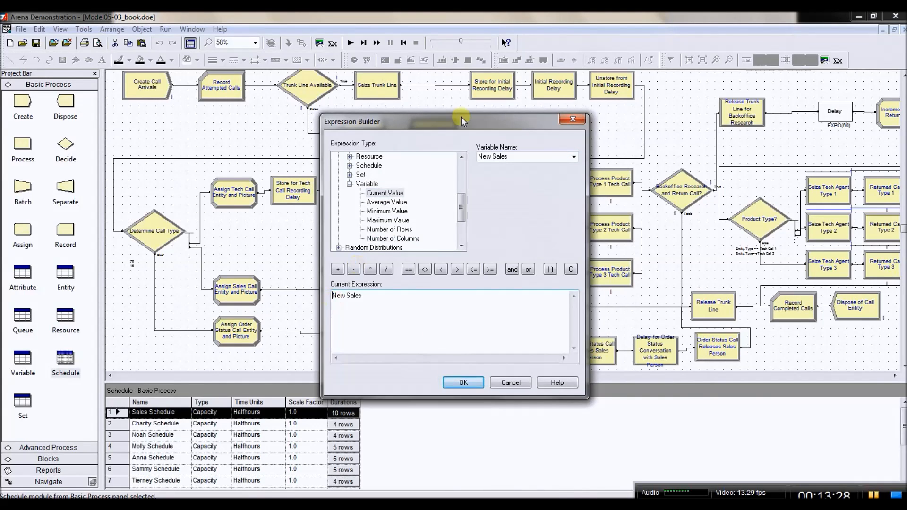
pyautogui.moveTo(461, 116); pyautogui.dragTo(637, 139)
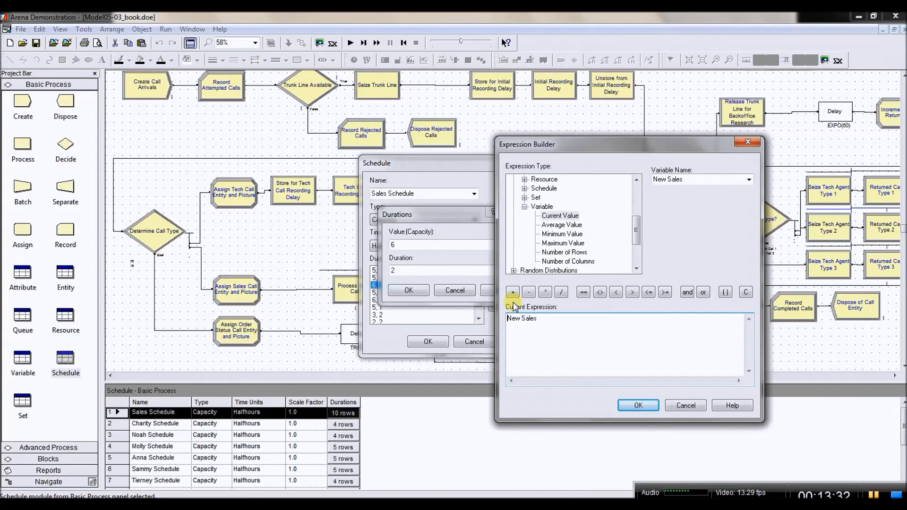
pyautogui.write('2+')
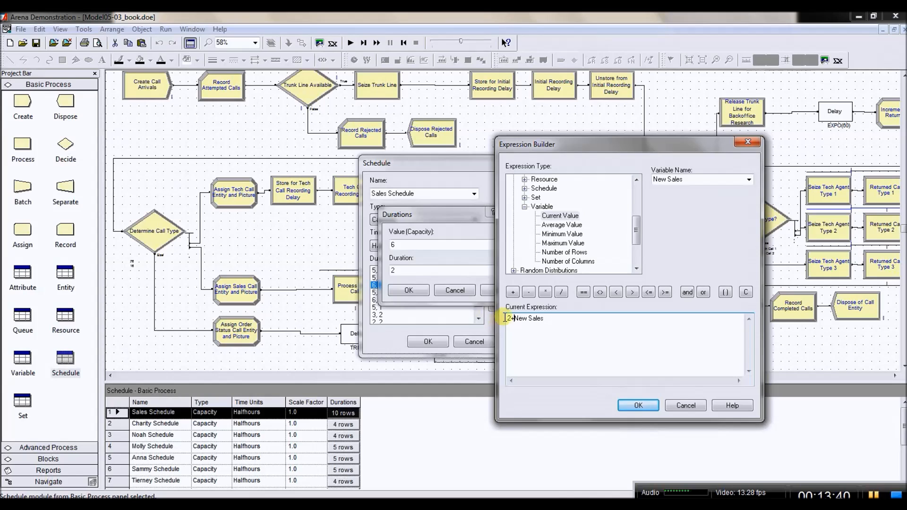
pyautogui.click(680, 407)
pyautogui.click(455, 290)
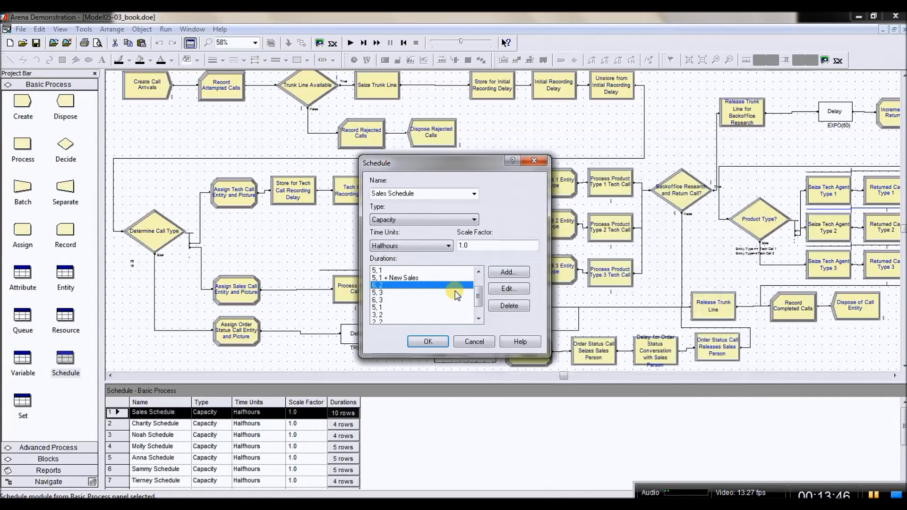
# Cut the duration expression from the Sales Schedule's 5, 1 + New Sales entry and set the entry's duration to 1.
pyautogui.click(379, 279)
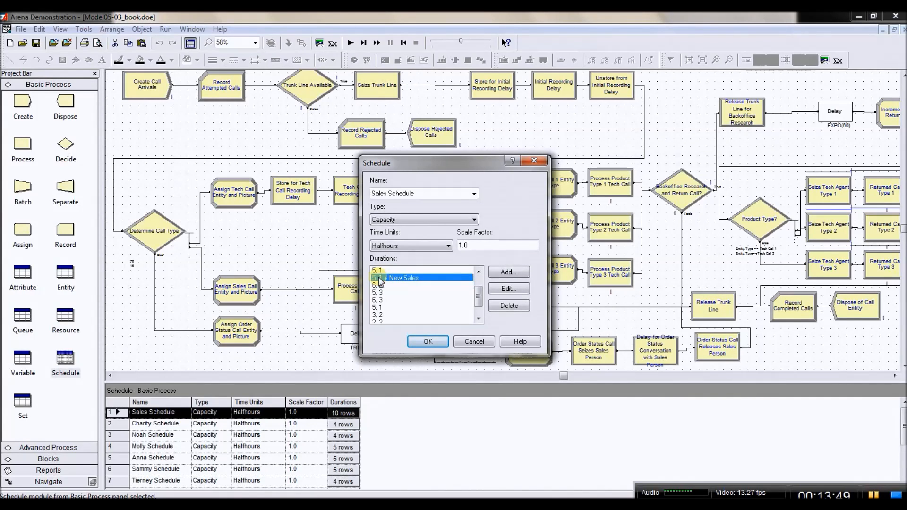
pyautogui.click(508, 271)
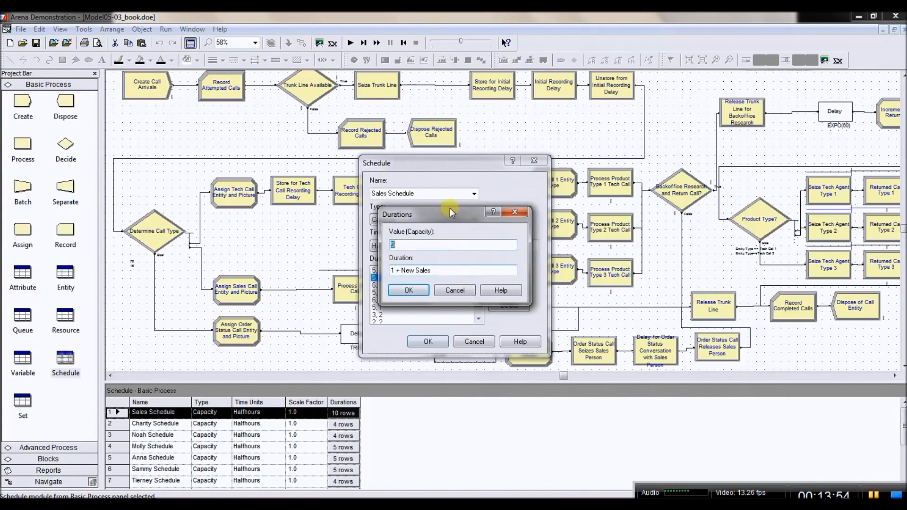
pyautogui.moveTo(449, 217); pyautogui.dragTo(565, 212)
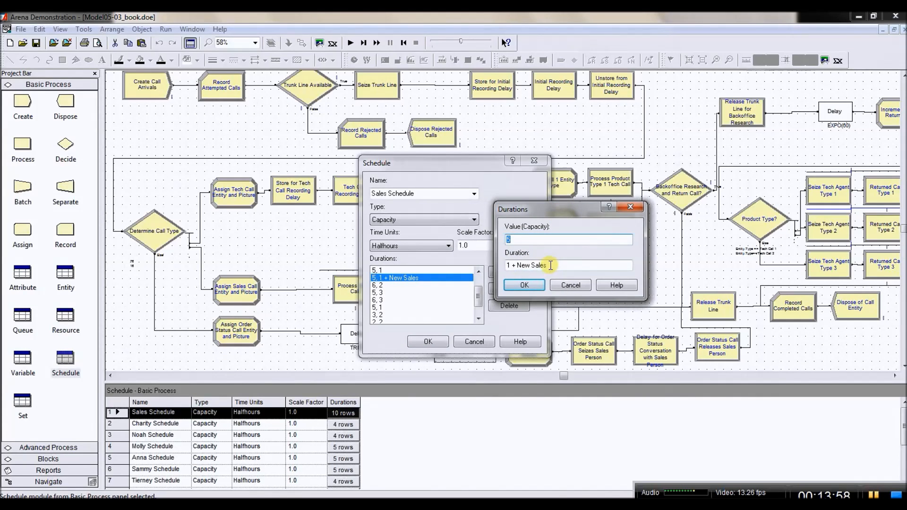
pyautogui.click(512, 265)
pyautogui.moveTo(512, 266)
pyautogui.mouseDown()
pyautogui.moveTo(549, 266)
pyautogui.moveTo(547, 251)
pyautogui.moveTo(543, 265)
pyautogui.moveTo(514, 265)
pyautogui.mouseUp()
pyautogui.rightClick(516, 265)
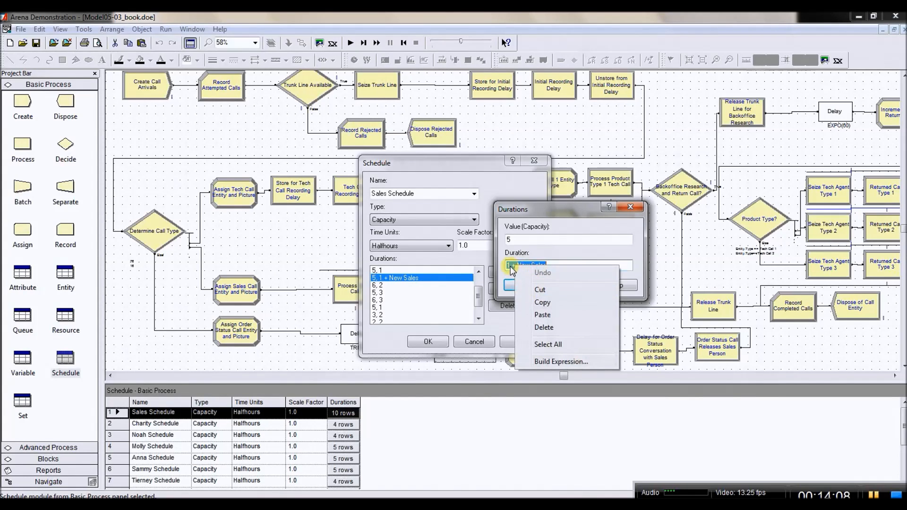
pyautogui.click(510, 266)
pyautogui.moveTo(510, 266); pyautogui.dragTo(546, 266)
pyautogui.rightClick(545, 266)
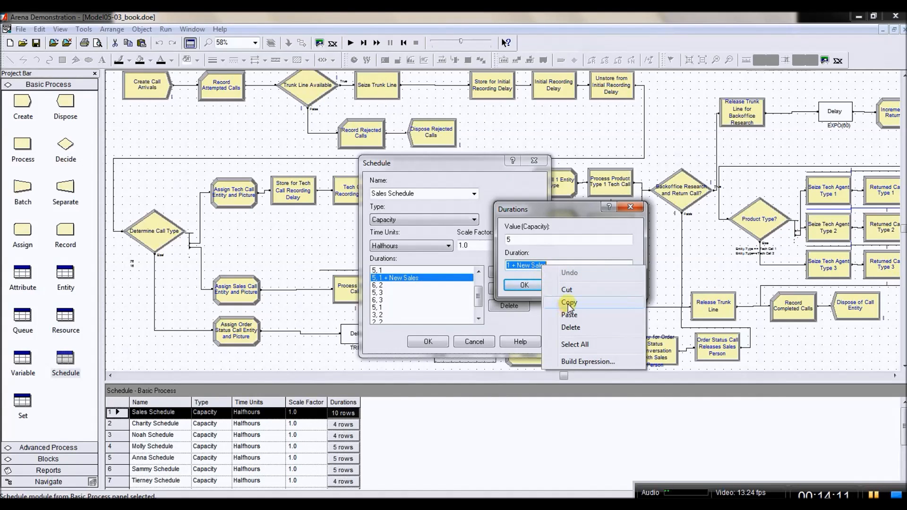
pyautogui.click(566, 290)
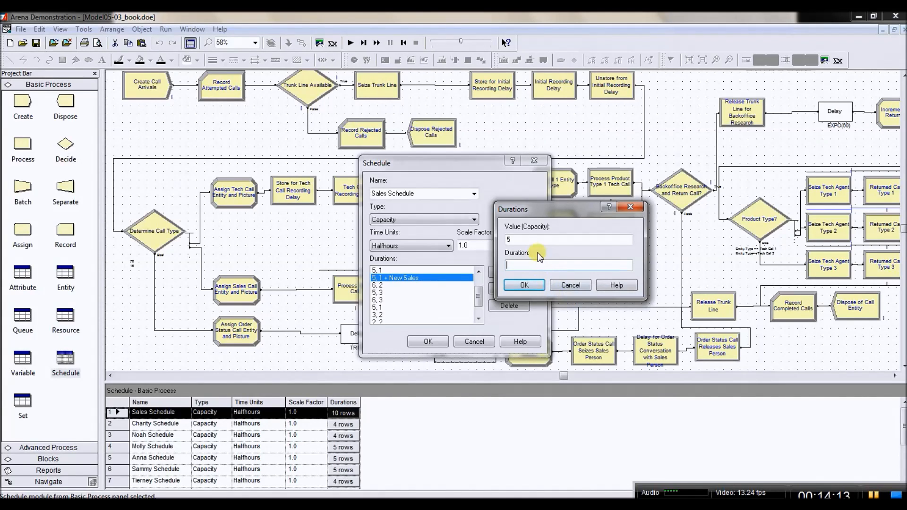
# Paste the cut expression into the entry's capacity, edit it to 5 + New Sales, and accept the entry.
pyautogui.click(525, 239)
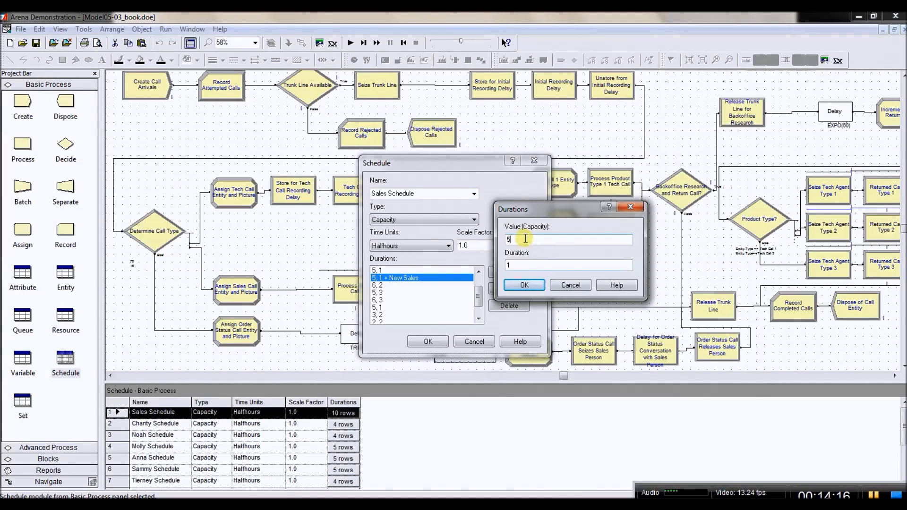
pyautogui.hotkey('ctrl', 'v')
pyautogui.click(513, 240)
pyautogui.press('BackSpace')
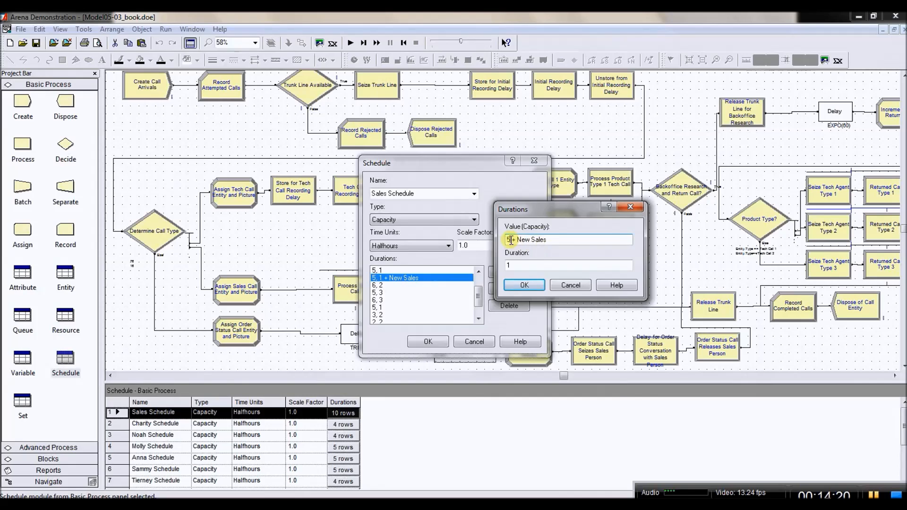
pyautogui.click(523, 287)
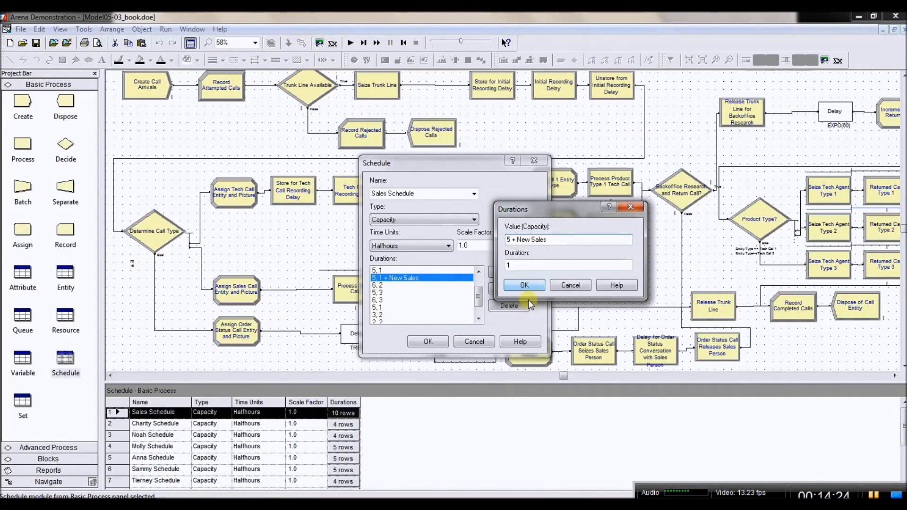
pyautogui.click(528, 286)
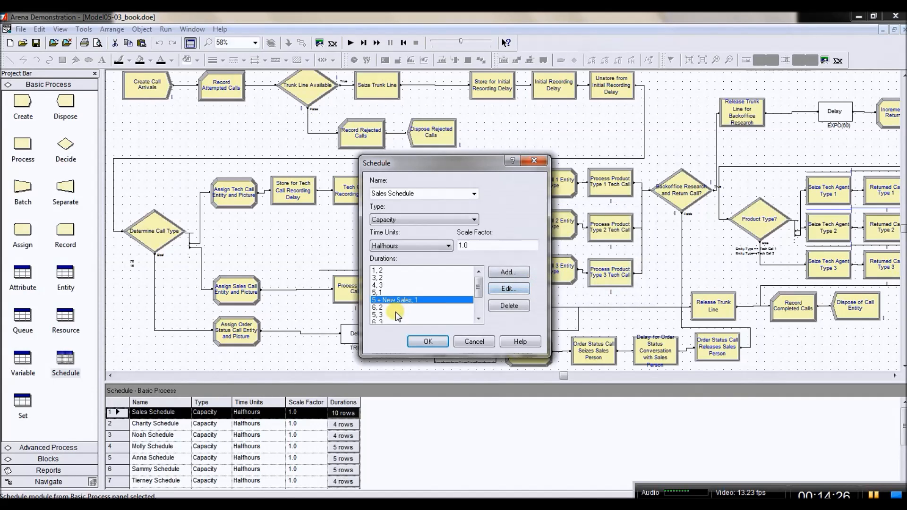
# Build the capacity of the 6, 2 entry as 6 + New Sales using the variable's current value, and accept the entry.
pyautogui.doubleClick(411, 307)
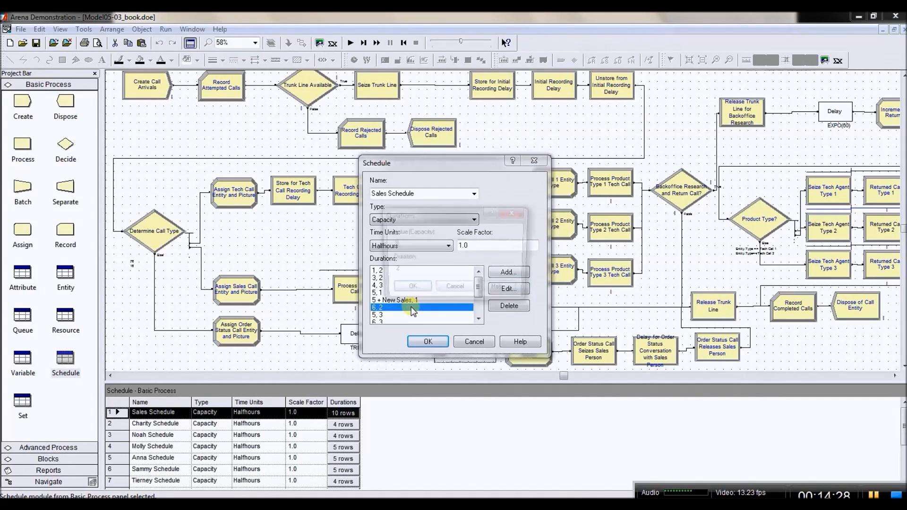
pyautogui.rightClick(409, 243)
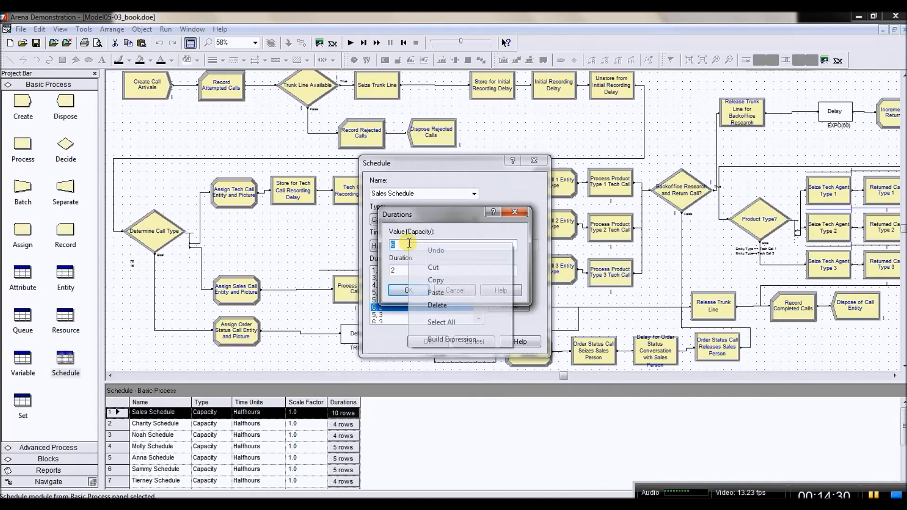
pyautogui.click(439, 344)
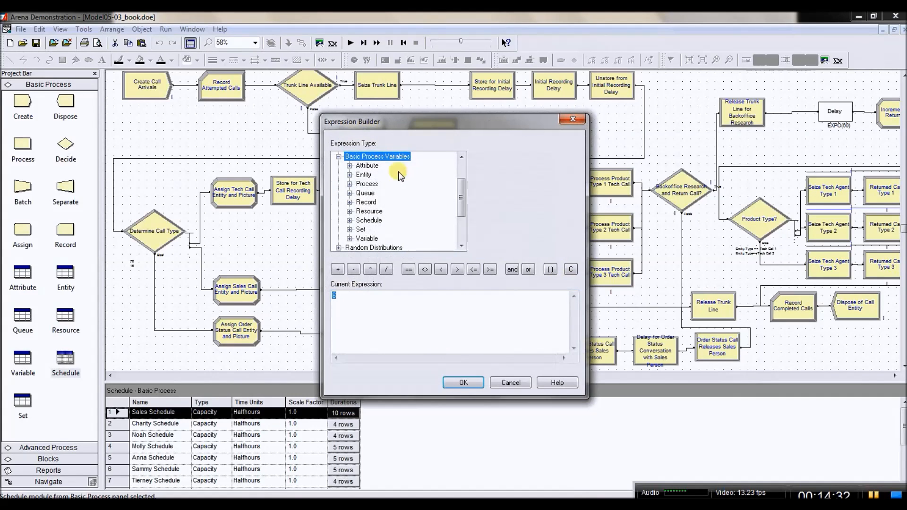
pyautogui.click(354, 298)
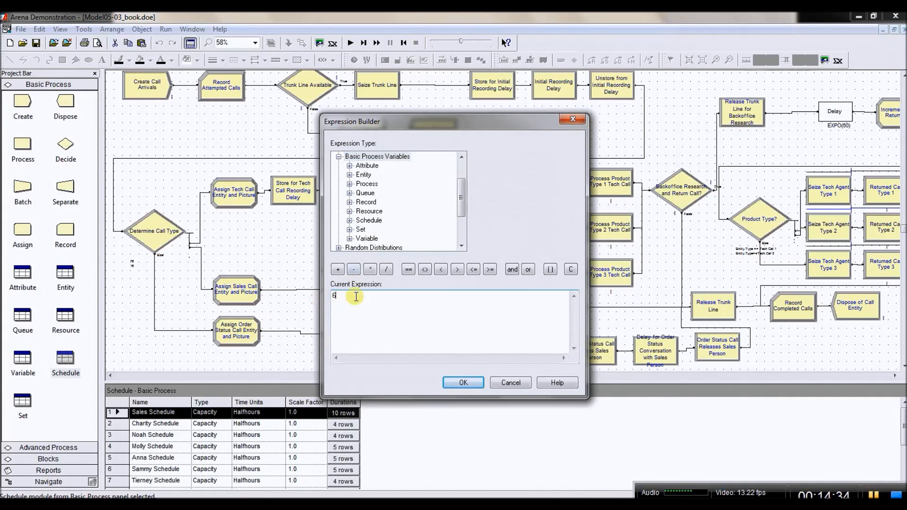
pyautogui.click(337, 269)
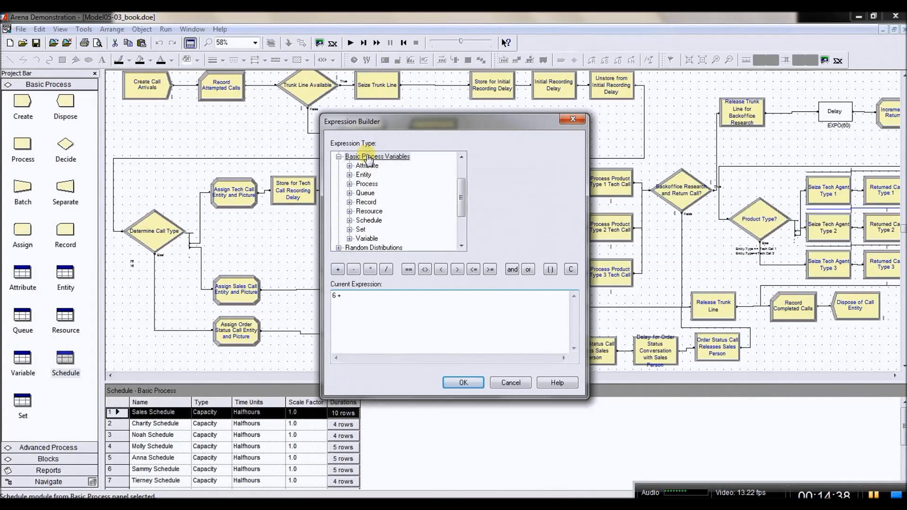
pyautogui.doubleClick(366, 238)
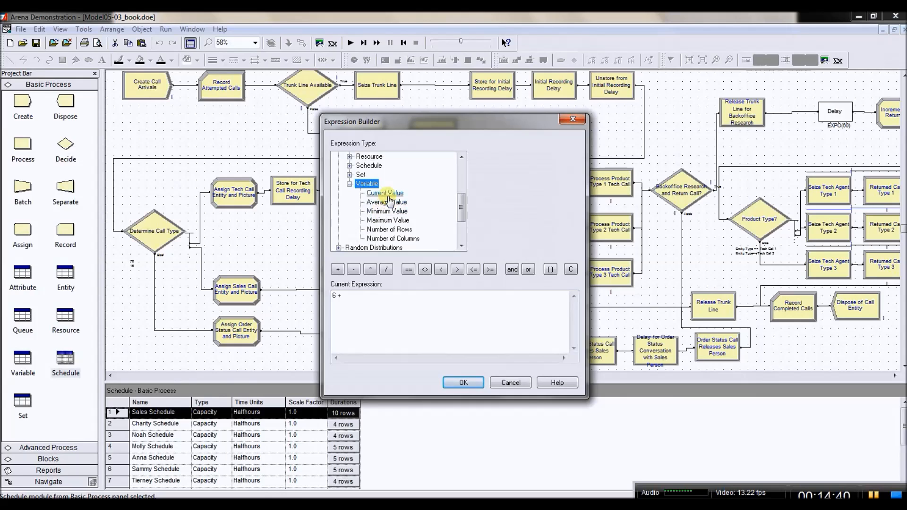
pyautogui.click(385, 193)
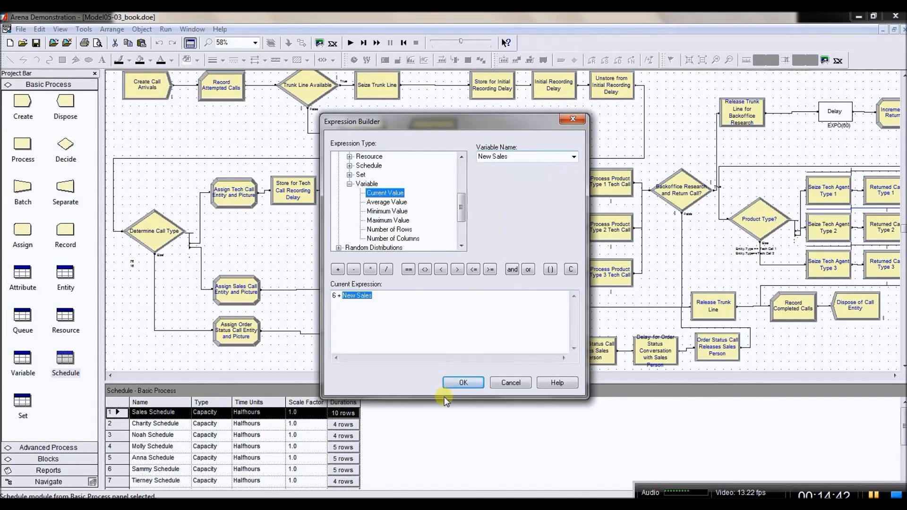
pyautogui.click(456, 383)
pyautogui.click(419, 296)
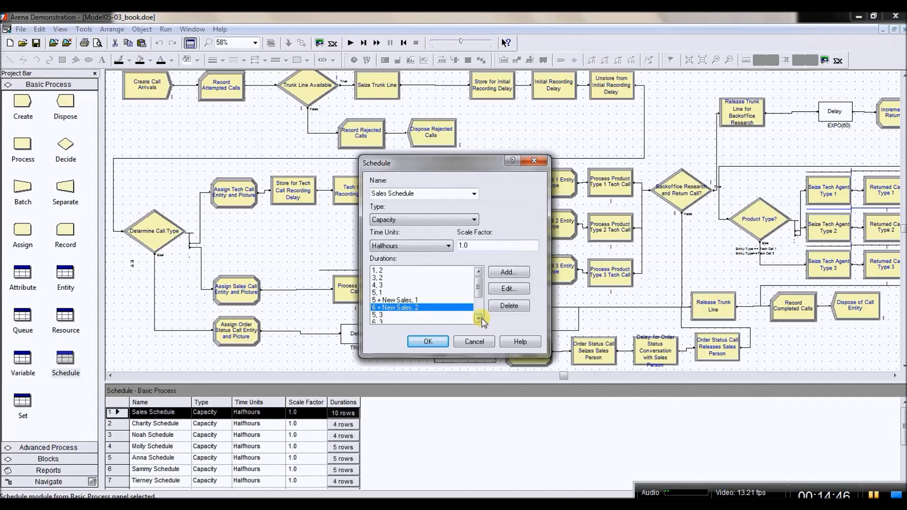
# Build the capacity of the Sales Schedule's 5, 3 entry as 5 + New Sales using the variable's current value, and accept the entry.
pyautogui.click(478, 319)
pyautogui.click(478, 318)
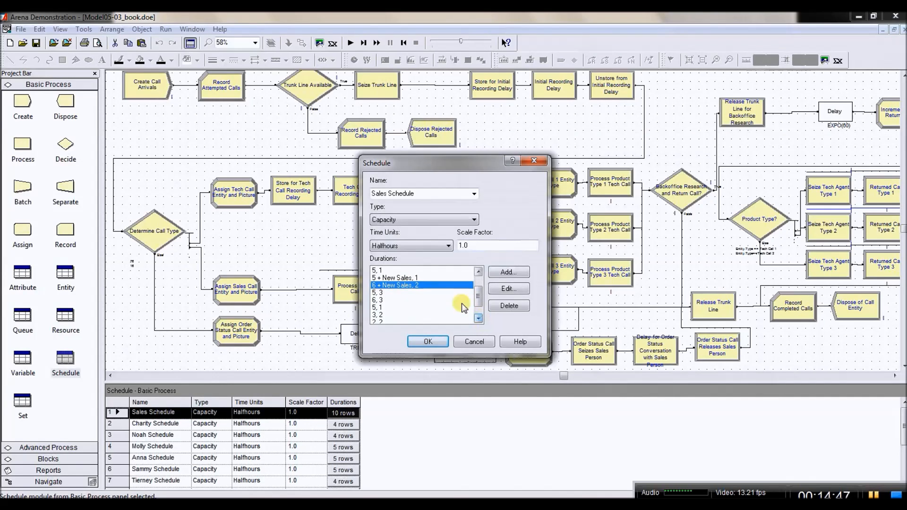
pyautogui.doubleClick(381, 293)
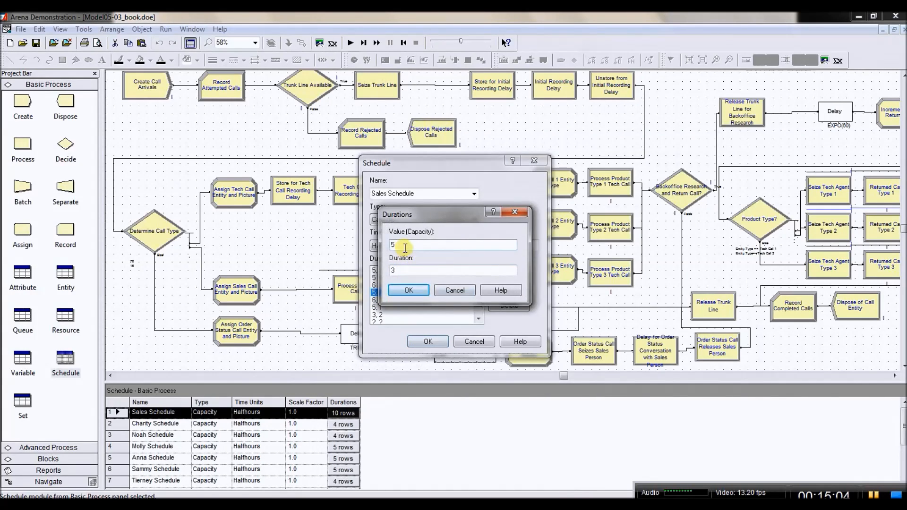
pyautogui.rightClick(405, 248)
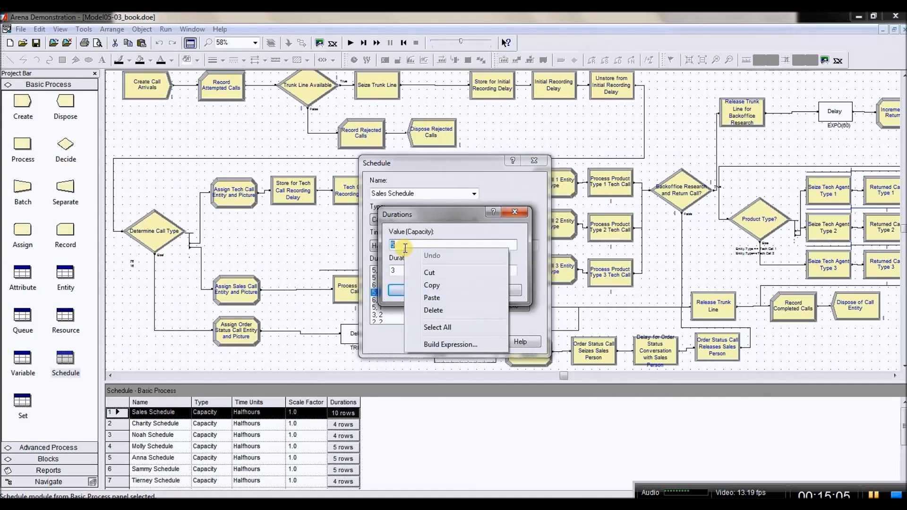
pyautogui.click(435, 347)
pyautogui.click(344, 296)
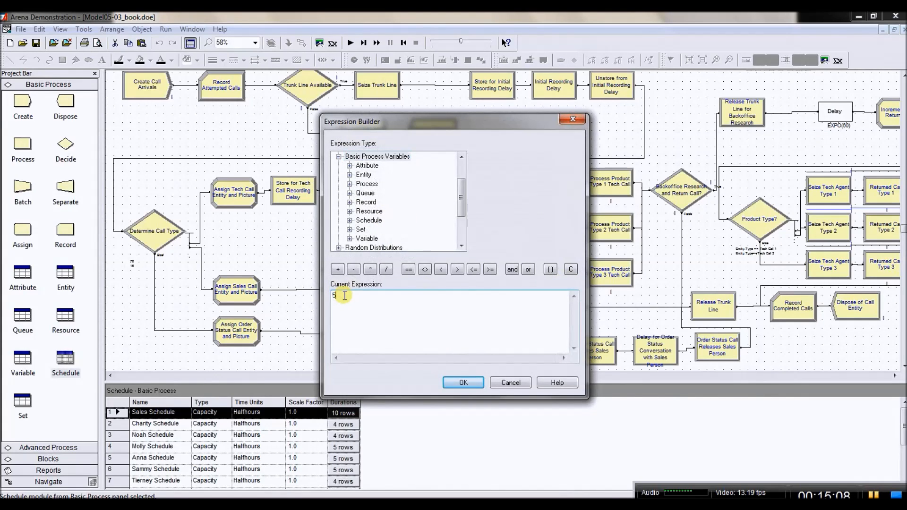
pyautogui.click(337, 269)
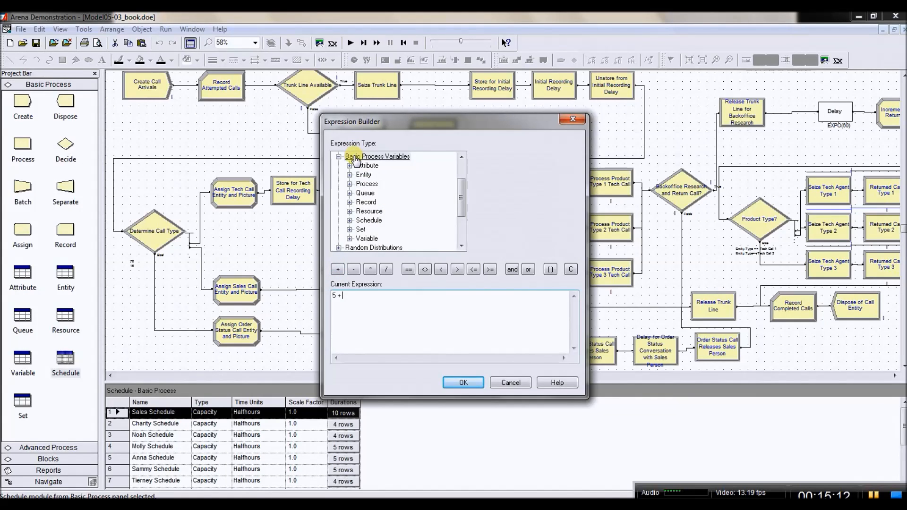
pyautogui.doubleClick(364, 238)
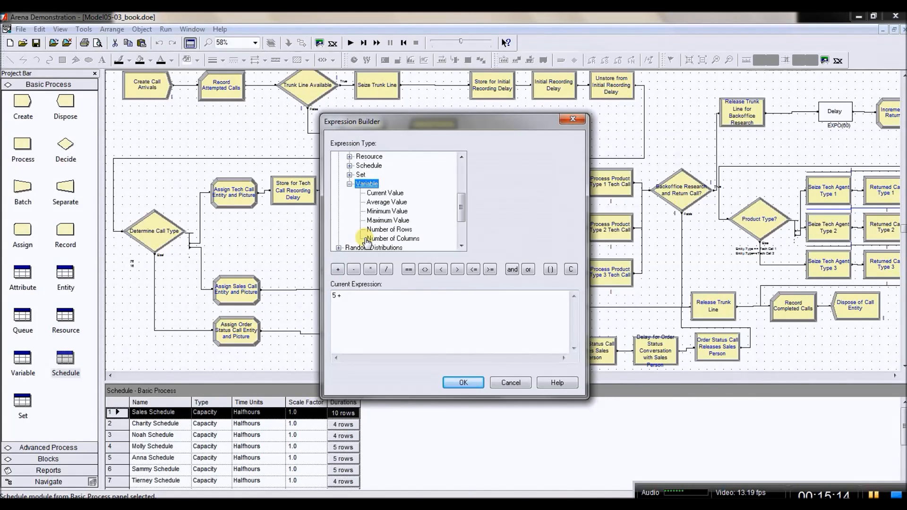
pyautogui.click(385, 193)
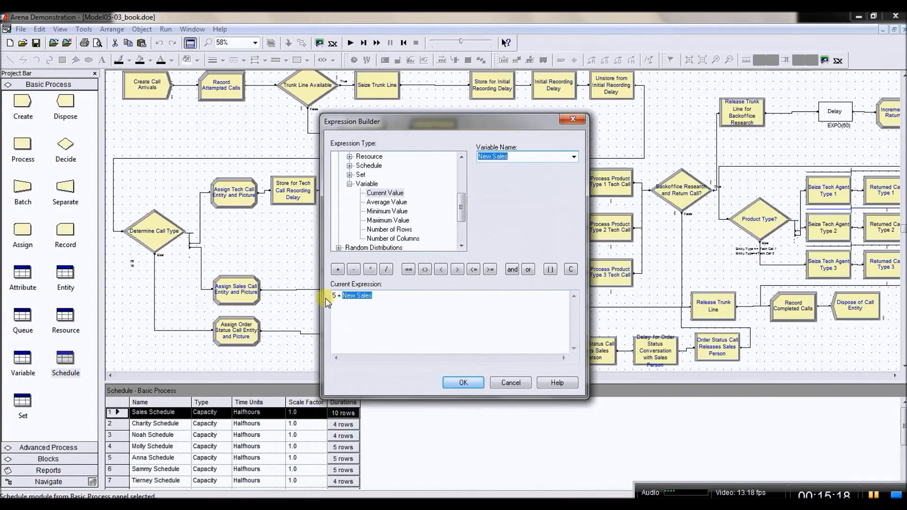
pyautogui.click(462, 383)
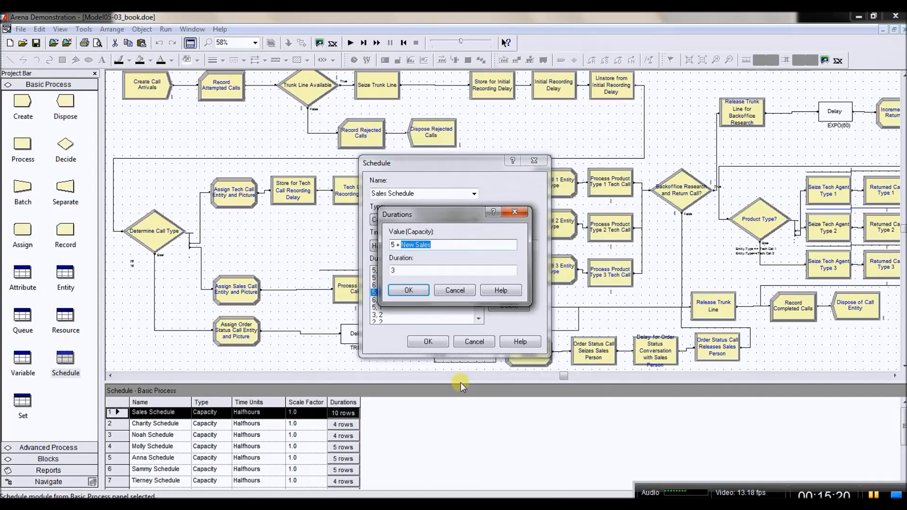
pyautogui.click(415, 291)
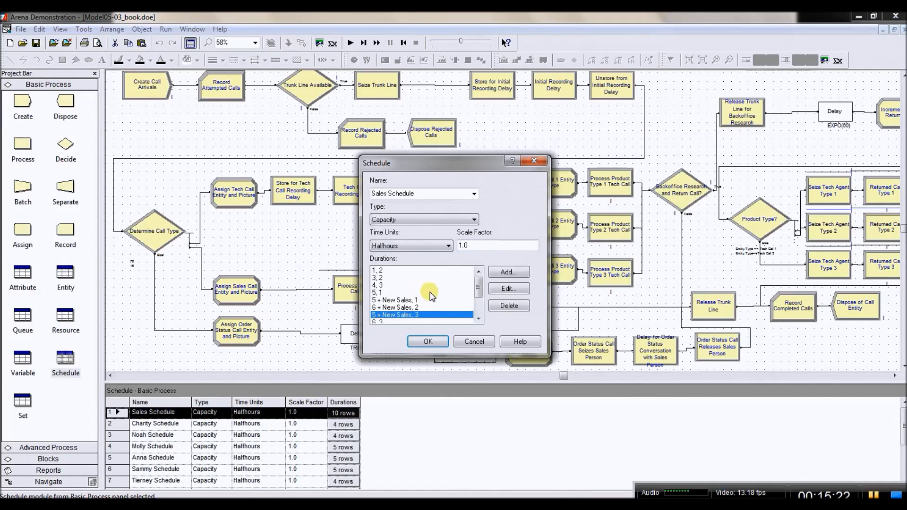
# Add a schedule entry before the 6, 3 entry and build its capacity as 6 + New Sales using the variable's current value.
pyautogui.click(479, 317)
pyautogui.click(479, 318)
pyautogui.click(479, 317)
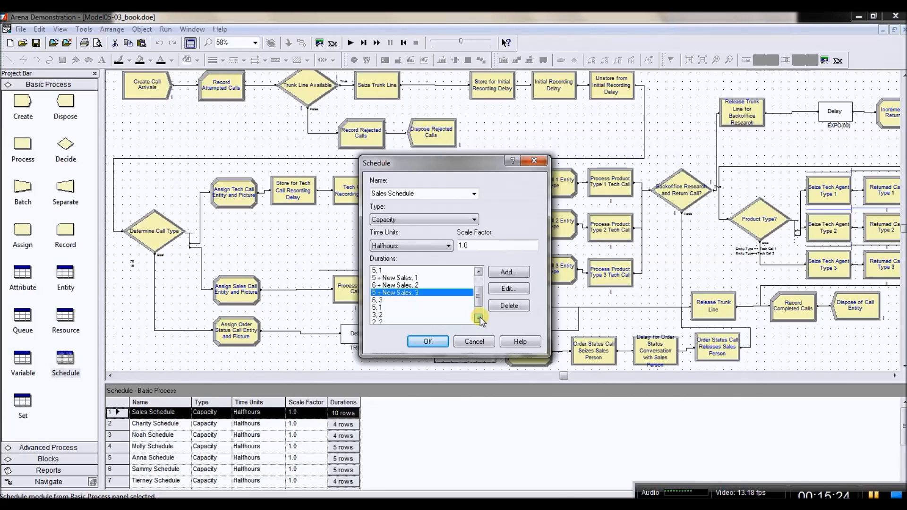
pyautogui.click(376, 300)
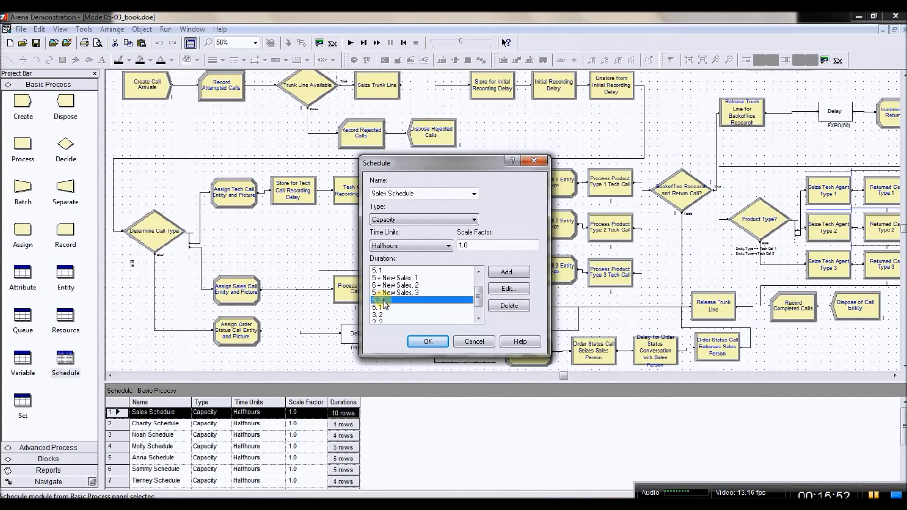
pyautogui.click(501, 272)
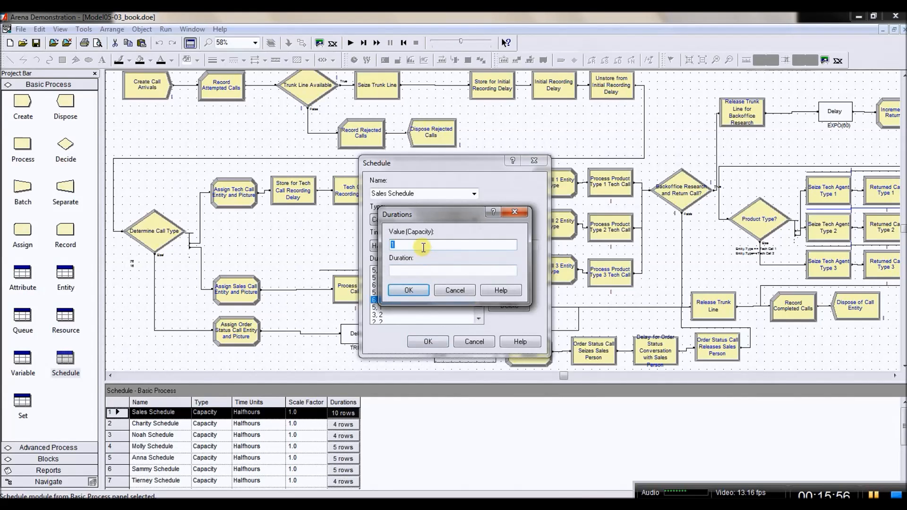
pyautogui.rightClick(423, 246)
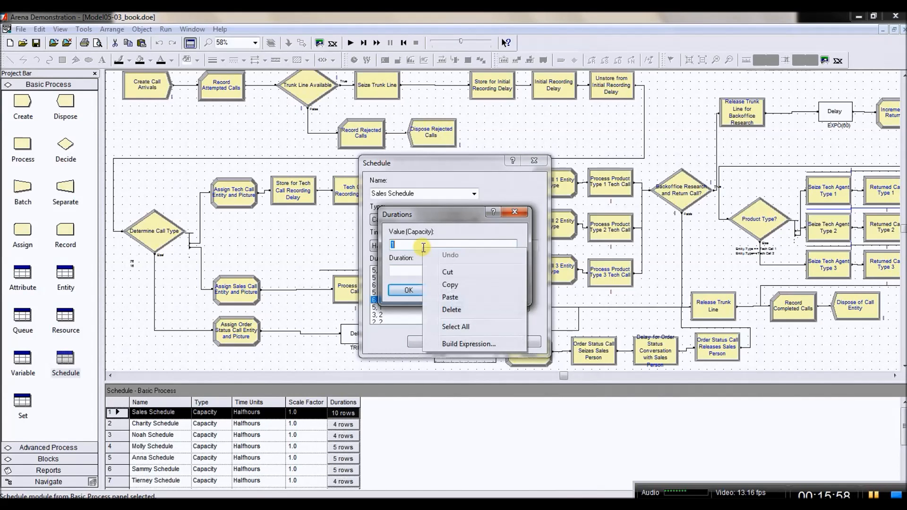
pyautogui.click(450, 344)
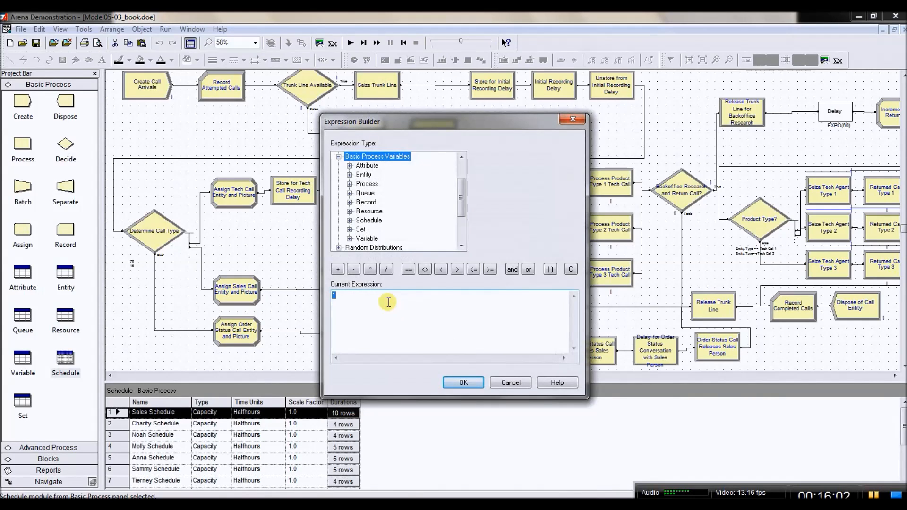
pyautogui.write('6')
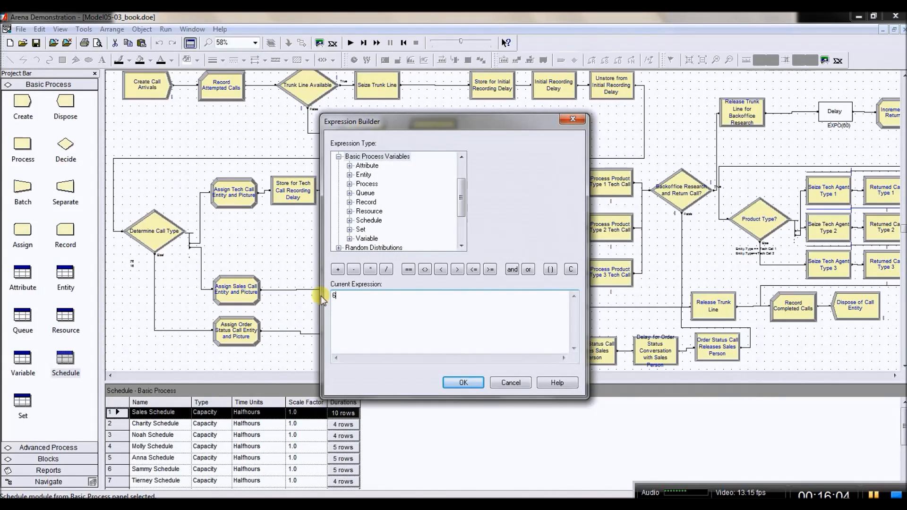
pyautogui.click(337, 269)
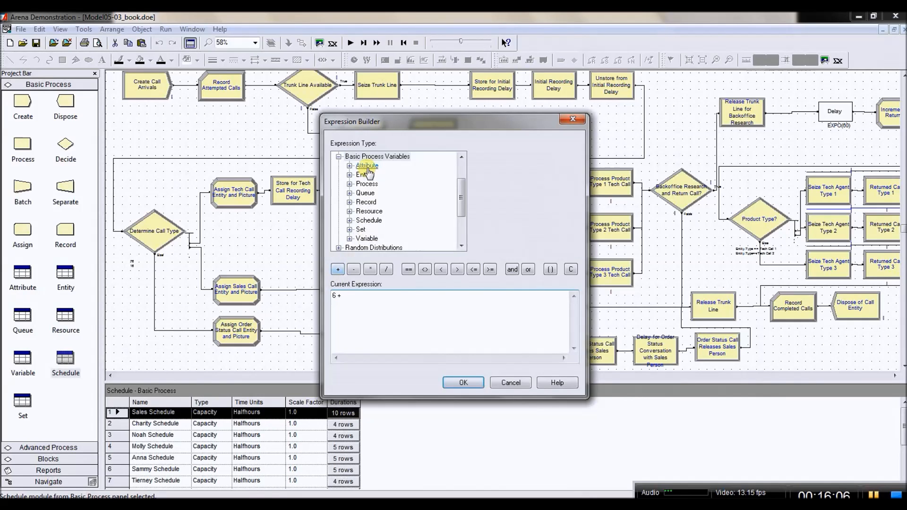
pyautogui.doubleClick(367, 239)
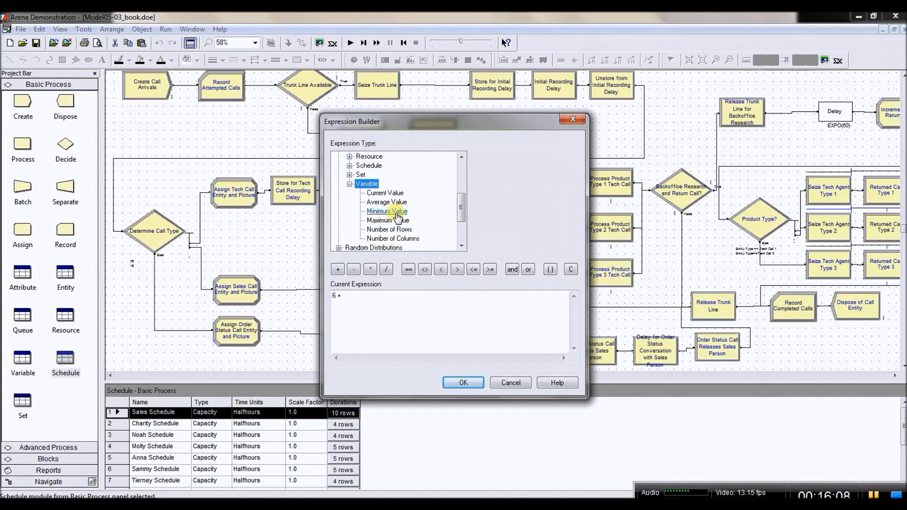
pyautogui.click(385, 192)
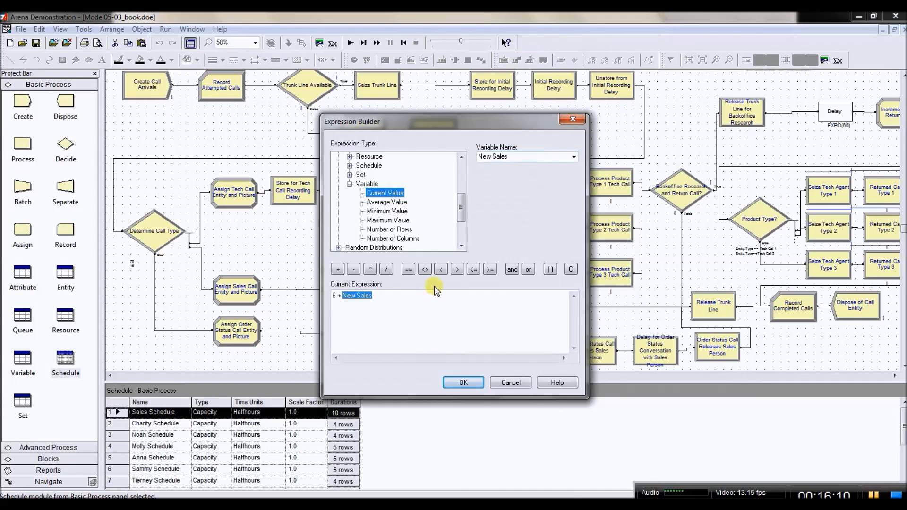
pyautogui.click(462, 382)
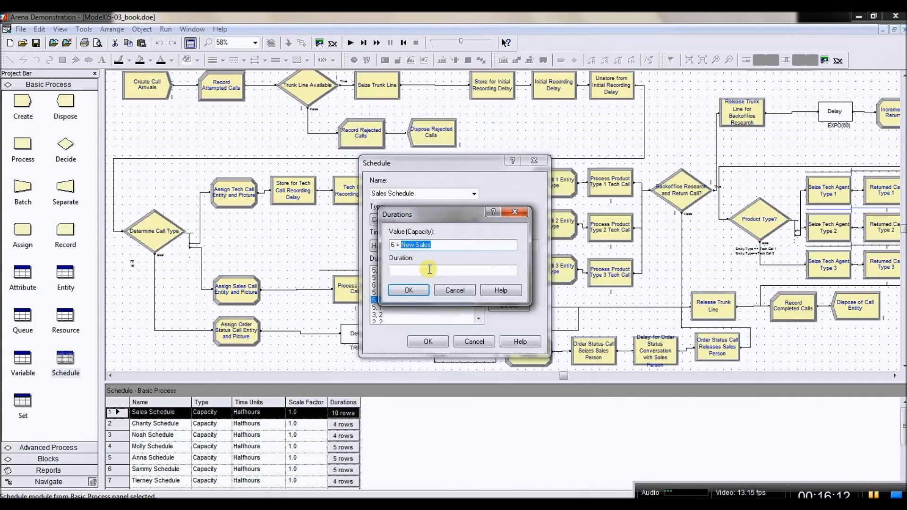
# Set the new 6 + New Sales entry's duration to 2 and accept the entry.
pyautogui.click(408, 270)
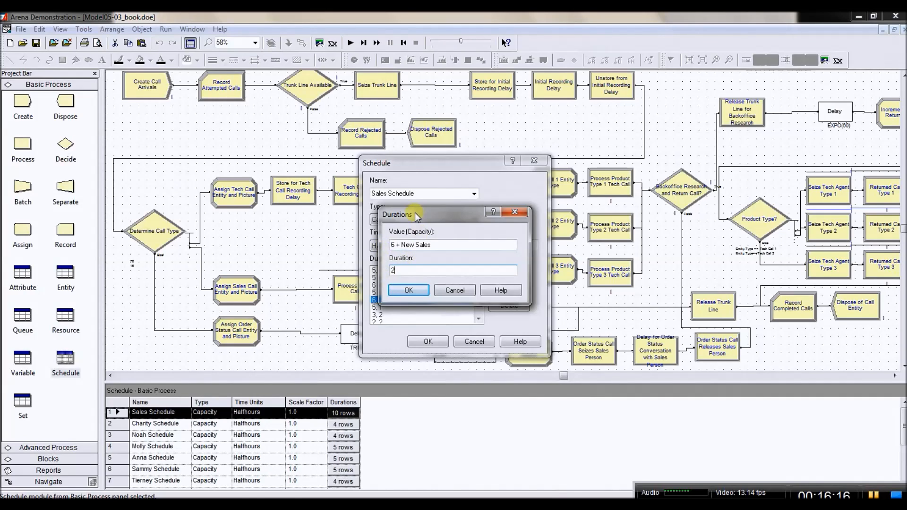
pyautogui.moveTo(416, 213); pyautogui.dragTo(568, 229)
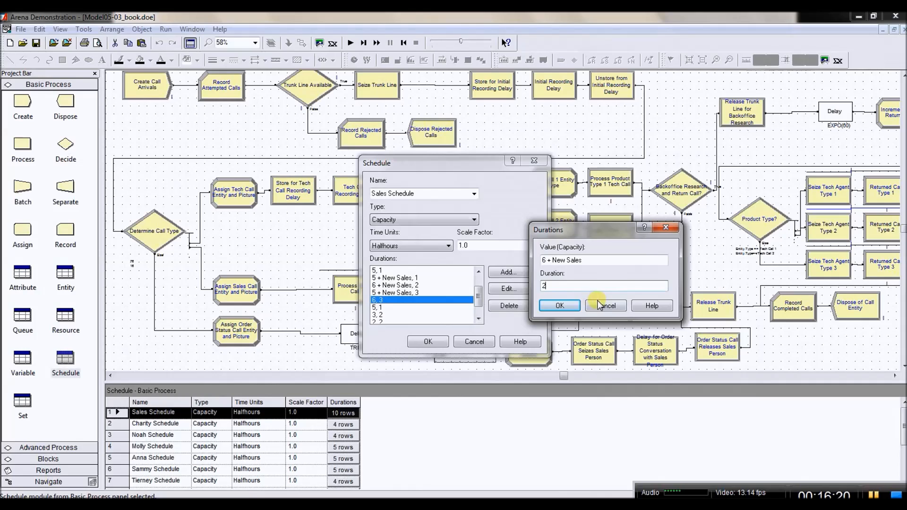
pyautogui.click(573, 307)
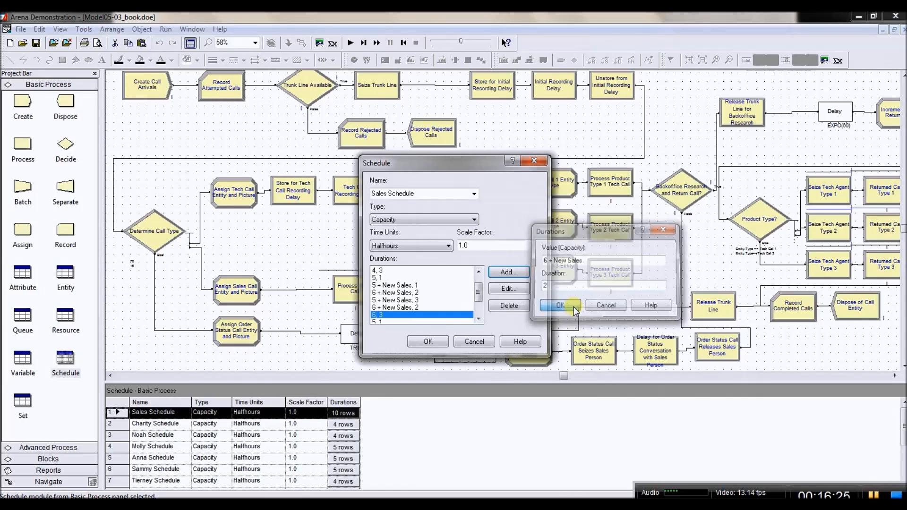
# Set the duration of the 6, 3 entry to 1, keeping its capacity of 6, and accept the entry.
pyautogui.doubleClick(387, 315)
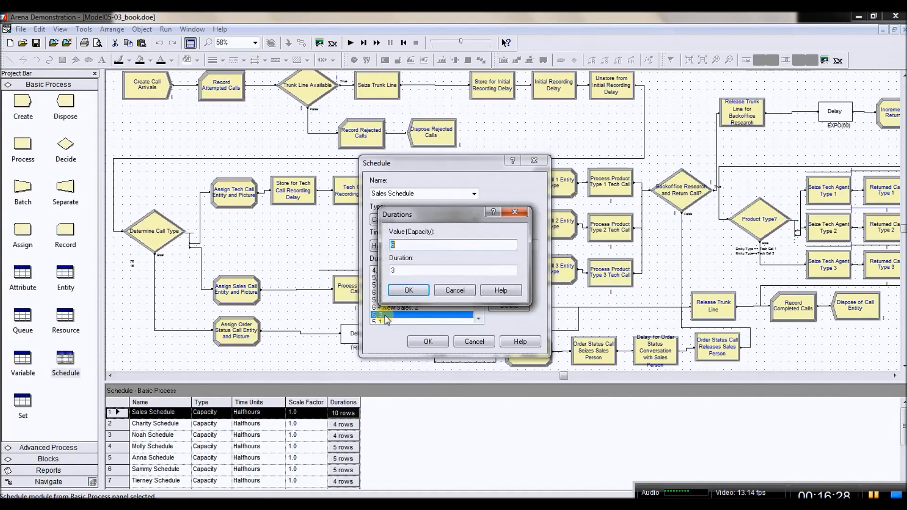
pyautogui.press('Tab')
pyautogui.write('1')
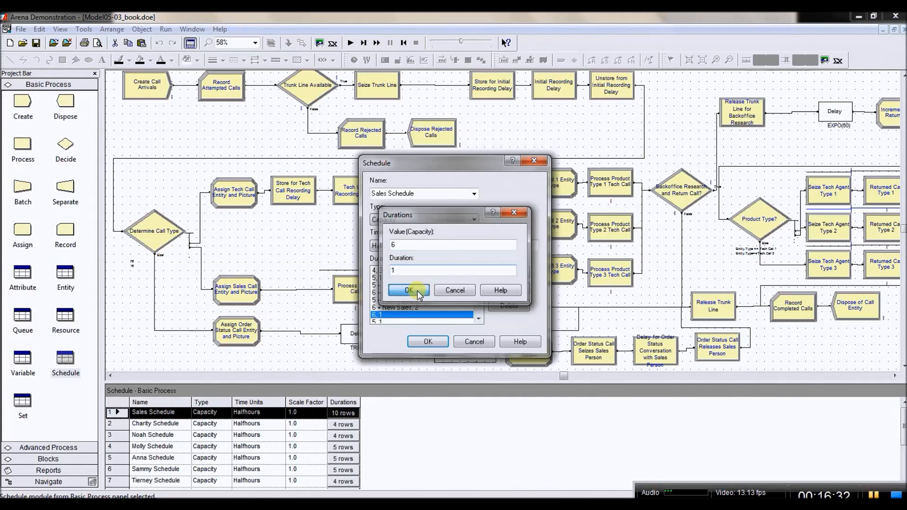
pyautogui.click(418, 290)
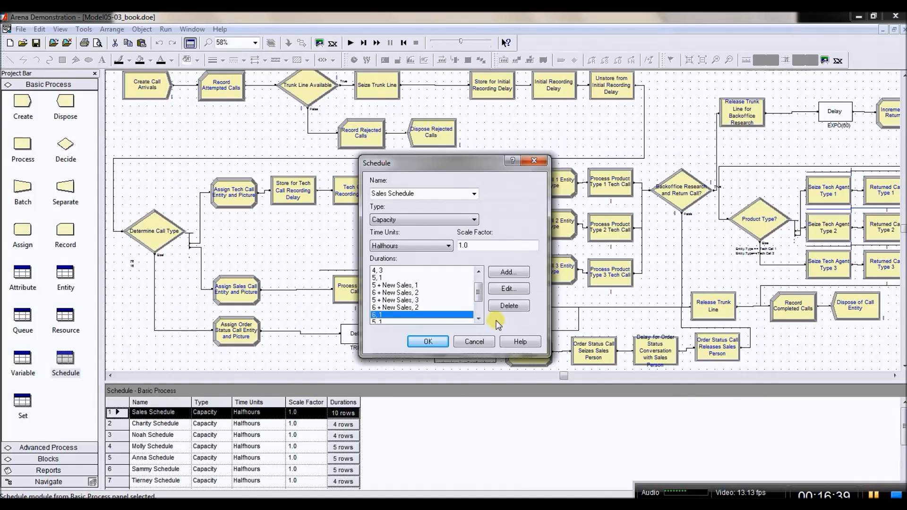
# Check the remaining duration entries to the end of the list and accept the Sales Schedule.
pyautogui.click(479, 319)
pyautogui.click(478, 319)
pyautogui.click(478, 319)
pyautogui.click(478, 319)
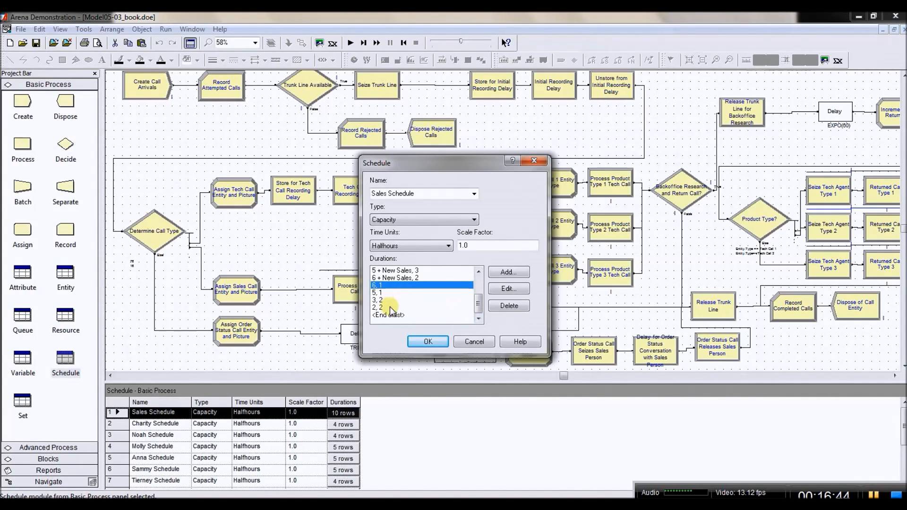
pyautogui.click(427, 342)
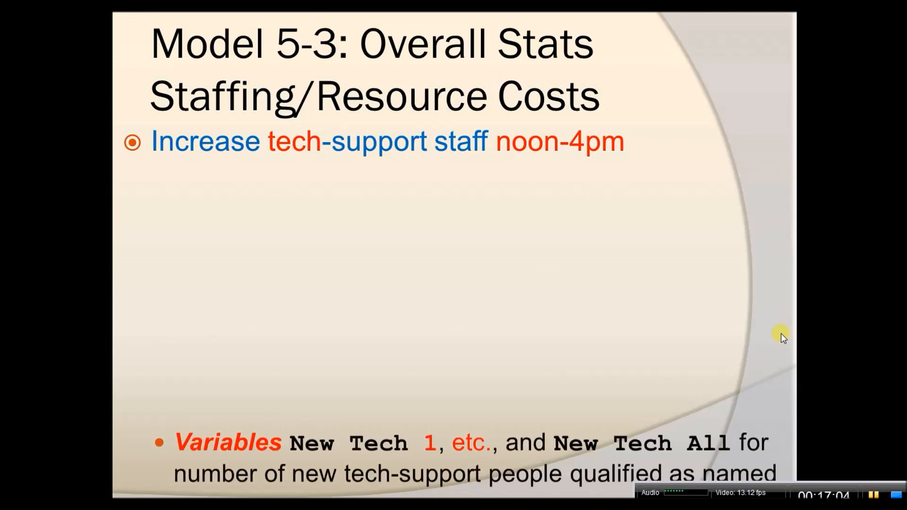
pyautogui.press('Right')
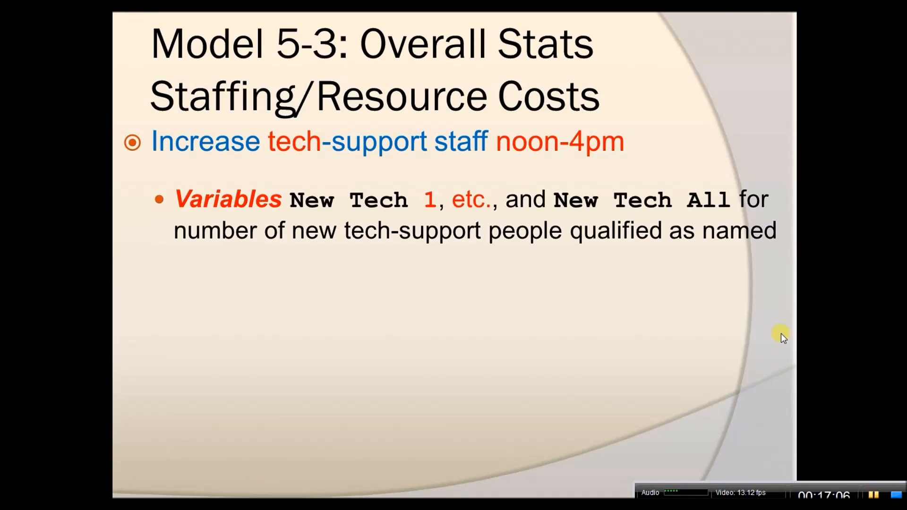
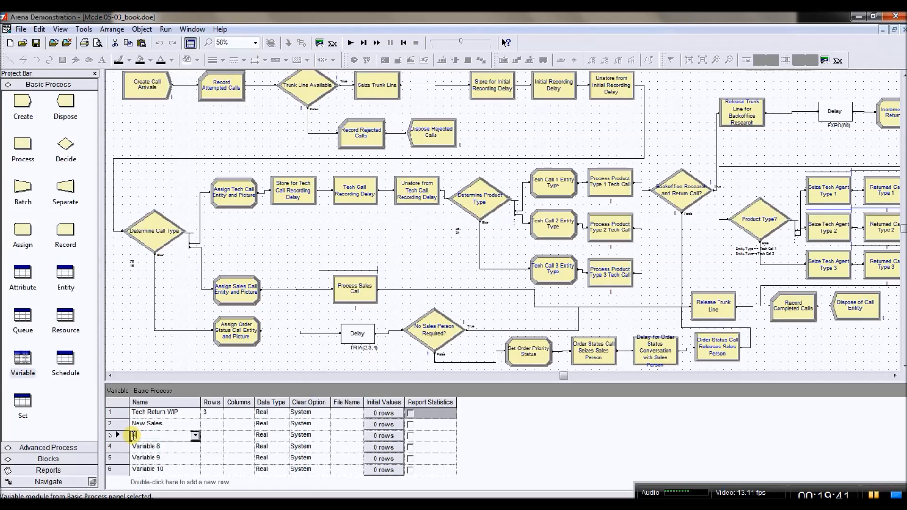
# Name the variable in row 3 New Tech 1 and rename Variable 8 as New Tech 2.
pyautogui.write('New Tech 1')
pyautogui.click(165, 448)
pyautogui.click(167, 448)
pyautogui.write('New Tech 2')
pyautogui.press('Tab')
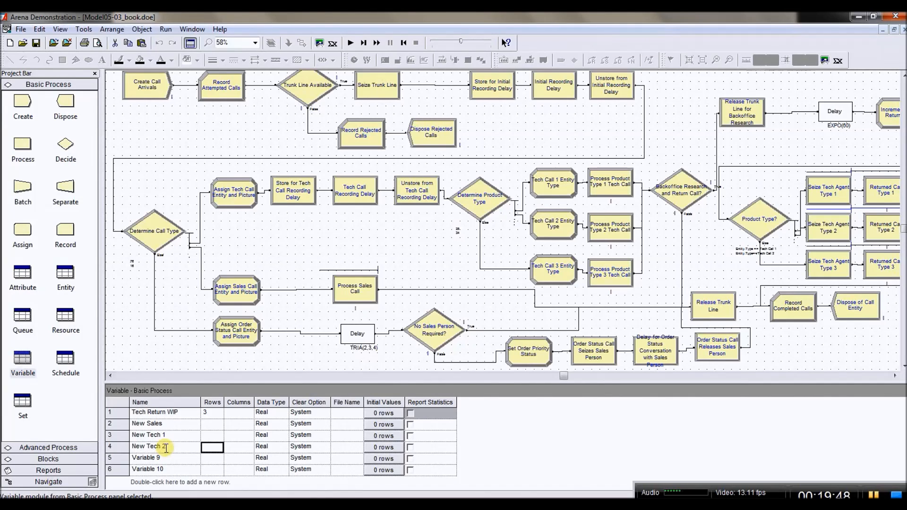
# Rename Variable 9 as New Tech 3.
pyautogui.click(168, 458)
pyautogui.click(170, 458)
pyautogui.write('New Tech 3')
# Rename Variable 10 as New Tech All, correcting the capitalization of All.
pyautogui.click(169, 469)
pyautogui.moveTo(169, 470); pyautogui.dragTo(124, 468)
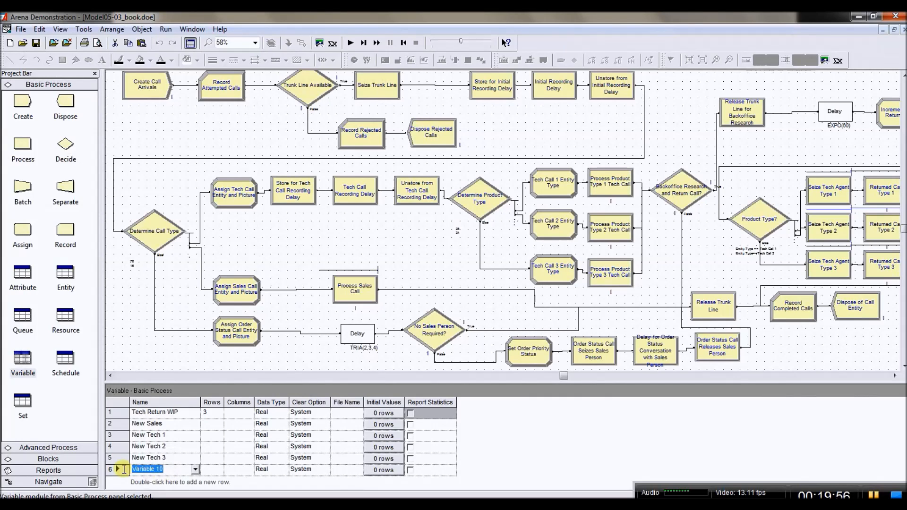
pyautogui.write('New Te')
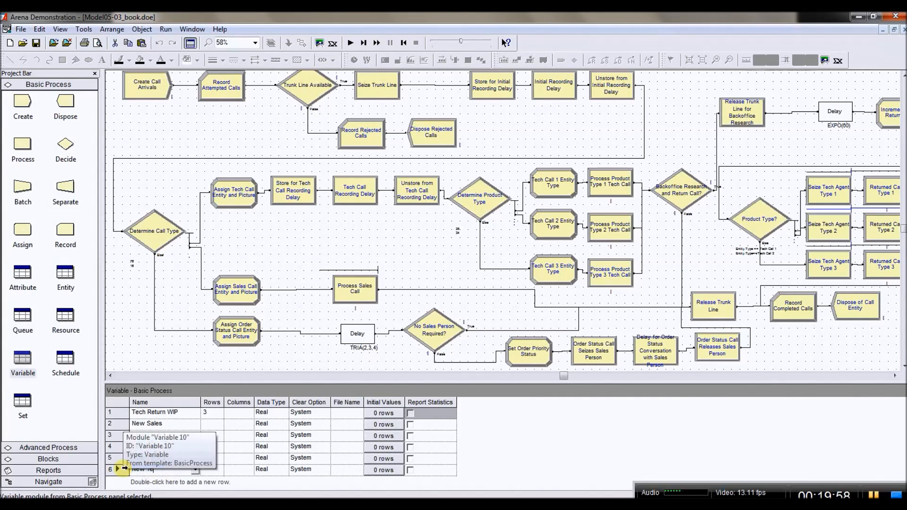
pyautogui.write('ch AL')
pyautogui.click(209, 471)
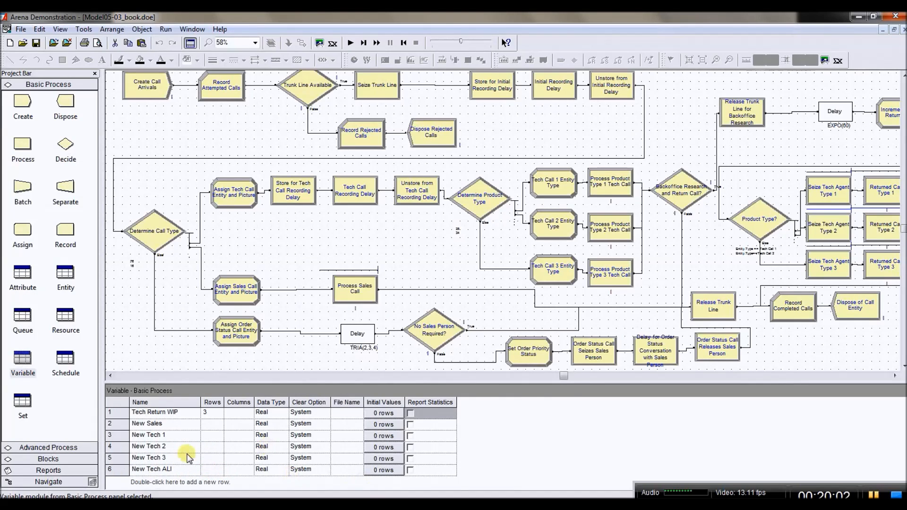
pyautogui.click(179, 469)
pyautogui.click(179, 468)
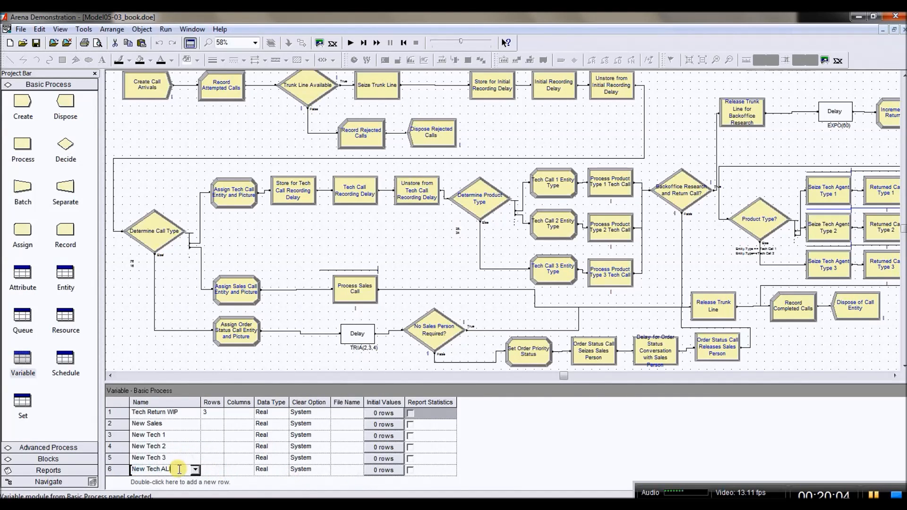
pyautogui.press('BackSpace')
pyautogui.press('BackSpace')
pyautogui.click(211, 471)
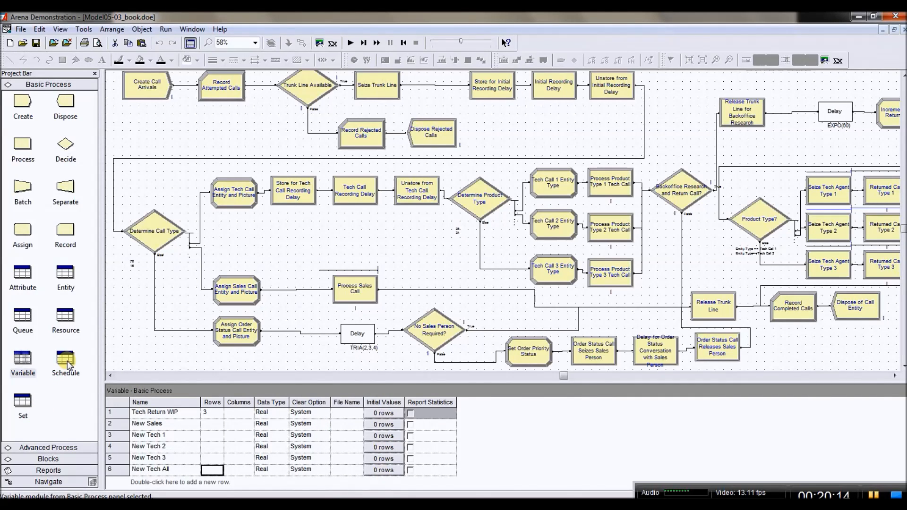
# Add a new resource in row 14 of the Resource spreadsheet and name it Larry.
pyautogui.click(68, 318)
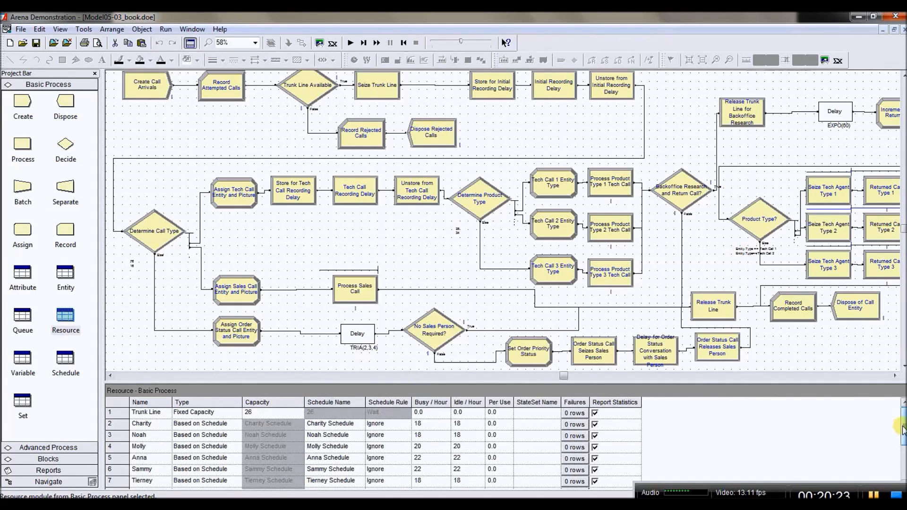
pyautogui.moveTo(903, 425); pyautogui.dragTo(902, 461)
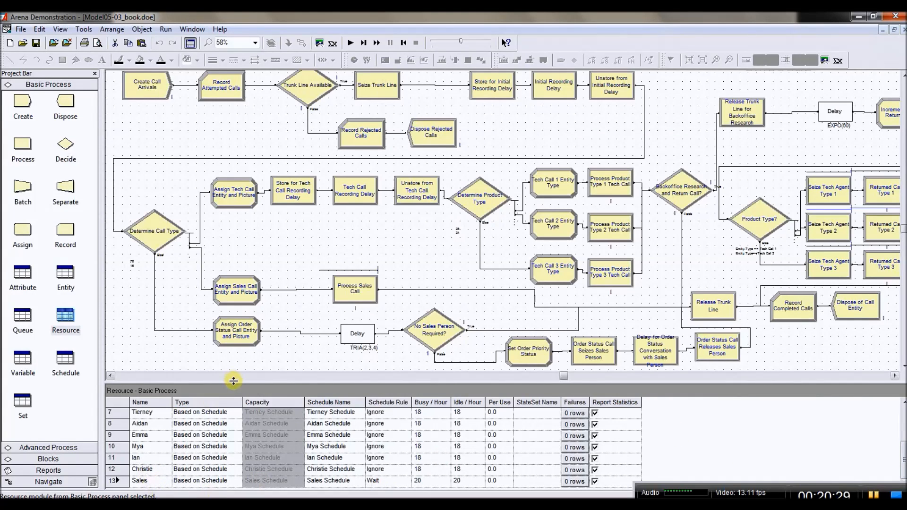
pyautogui.moveTo(233, 383); pyautogui.dragTo(238, 228)
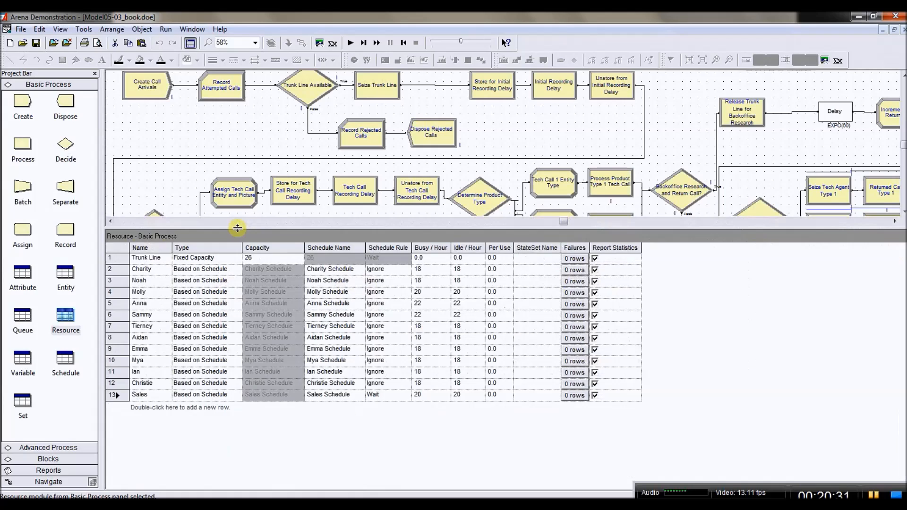
pyautogui.doubleClick(151, 407)
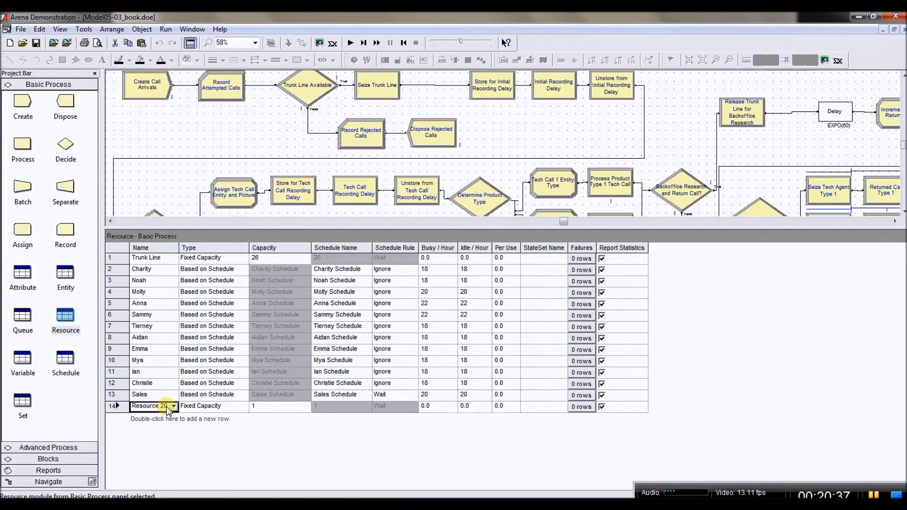
pyautogui.moveTo(165, 406); pyautogui.dragTo(117, 408)
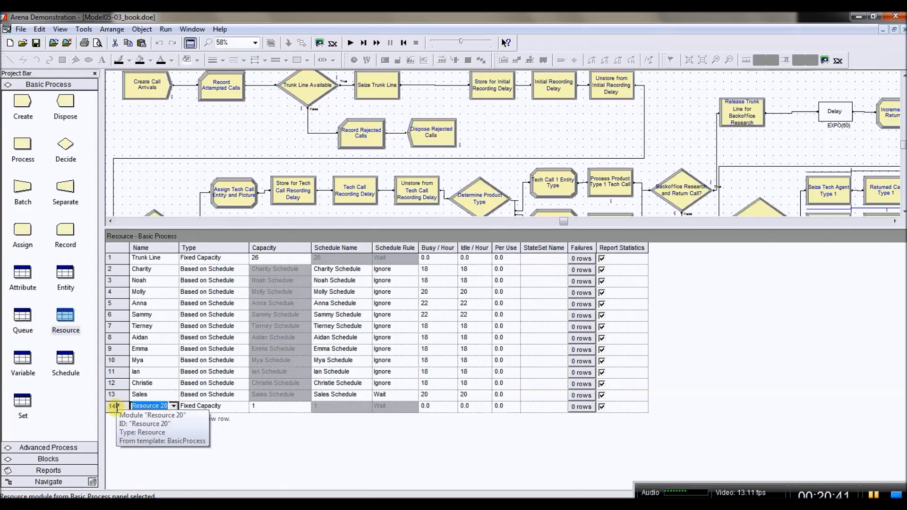
pyautogui.write('Larry')
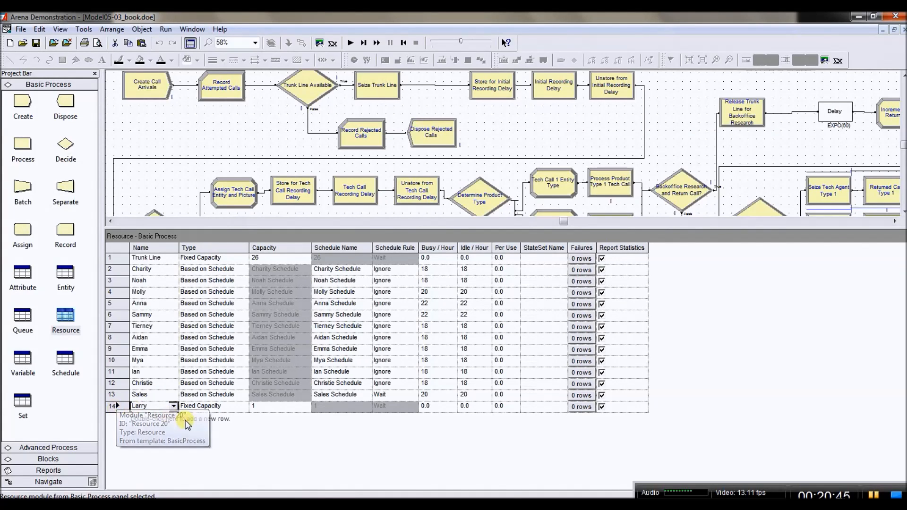
# Set the Larry resource's type to Based on Schedule and assign it Larry Schedule as its schedule name.
pyautogui.click(236, 407)
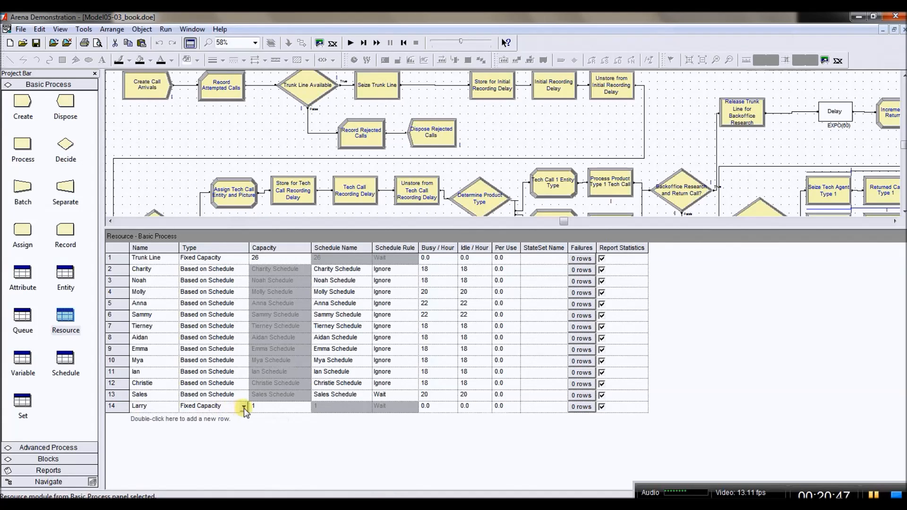
pyautogui.click(243, 407)
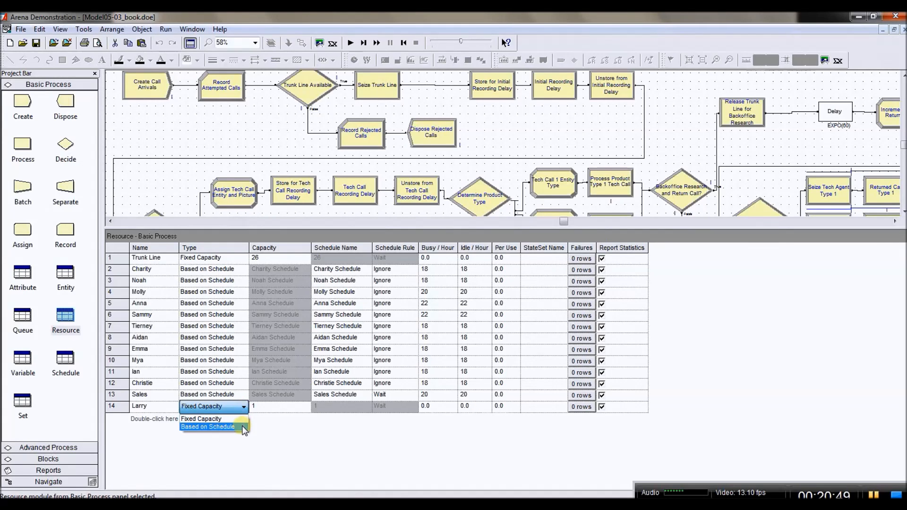
pyautogui.click(243, 426)
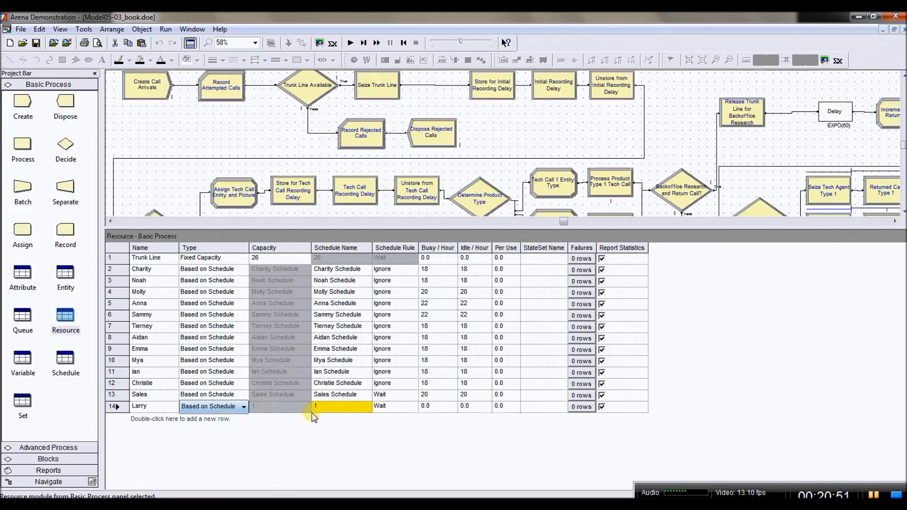
pyautogui.click(325, 408)
pyautogui.write('Larry Schedule')
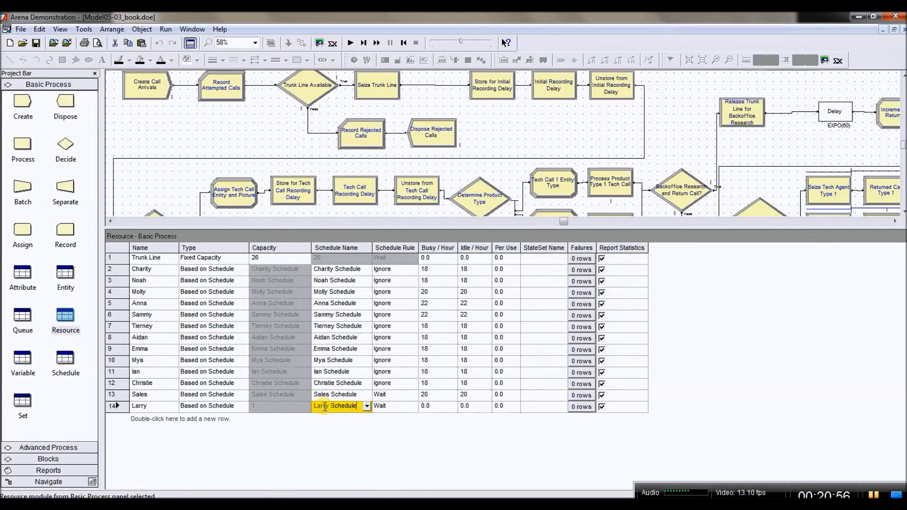
pyautogui.click(409, 408)
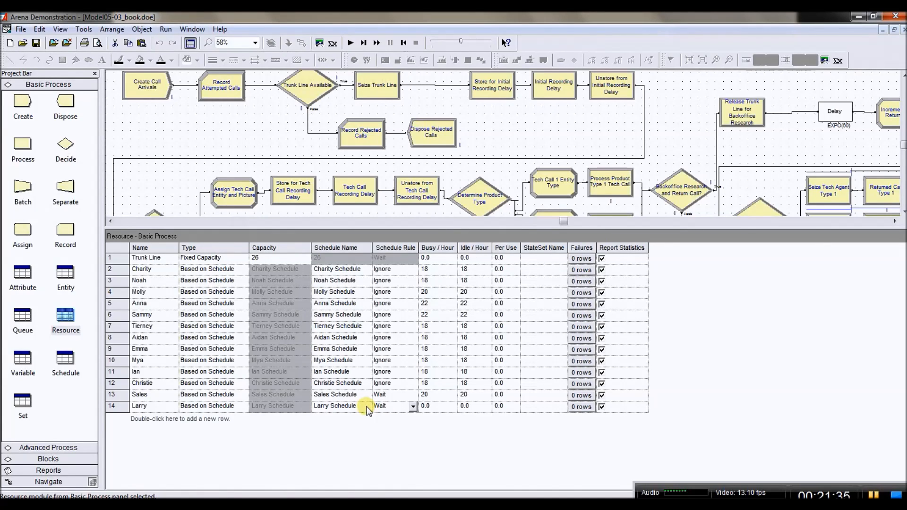
# Set Larry's Busy / Hour and Idle / Hour costs to 16 and check Larry Schedule in the schedule list.
pyautogui.click(433, 407)
pyautogui.write('15')
pyautogui.press('BackSpace')
pyautogui.write('6')
pyautogui.click(480, 406)
pyautogui.write('1')
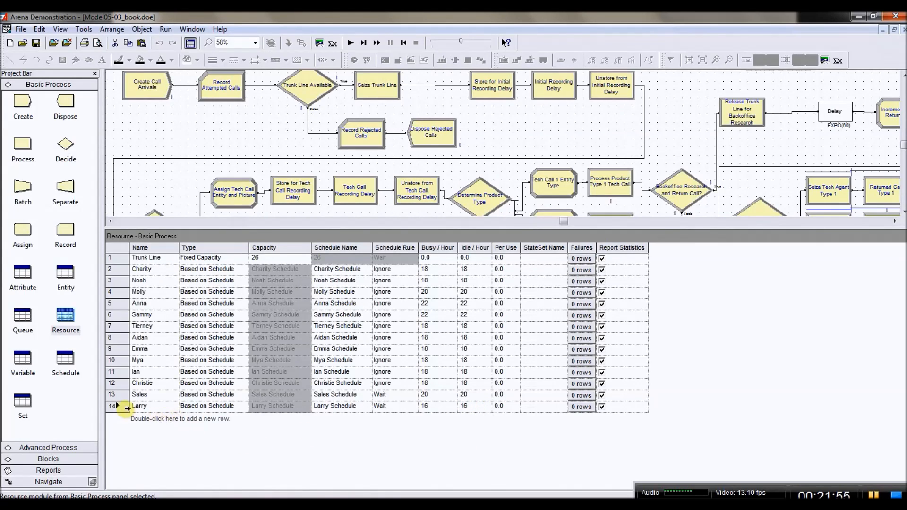
pyautogui.click(66, 359)
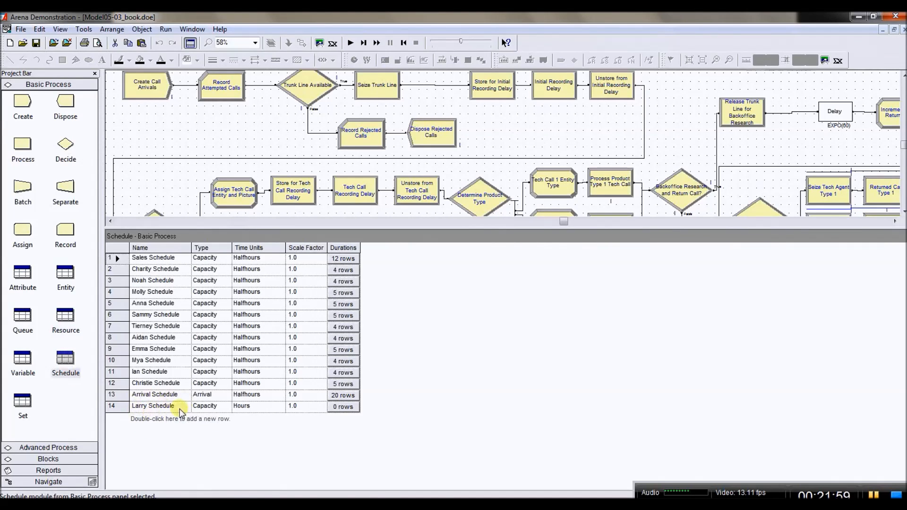
pyautogui.click(64, 315)
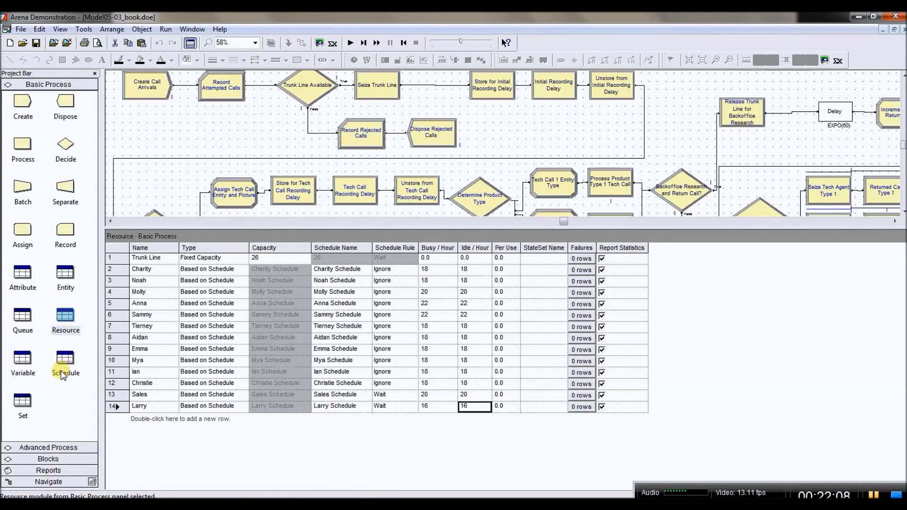
# Add a resource named Moe in row 15 and set its type to Based on Schedule.
pyautogui.doubleClick(154, 419)
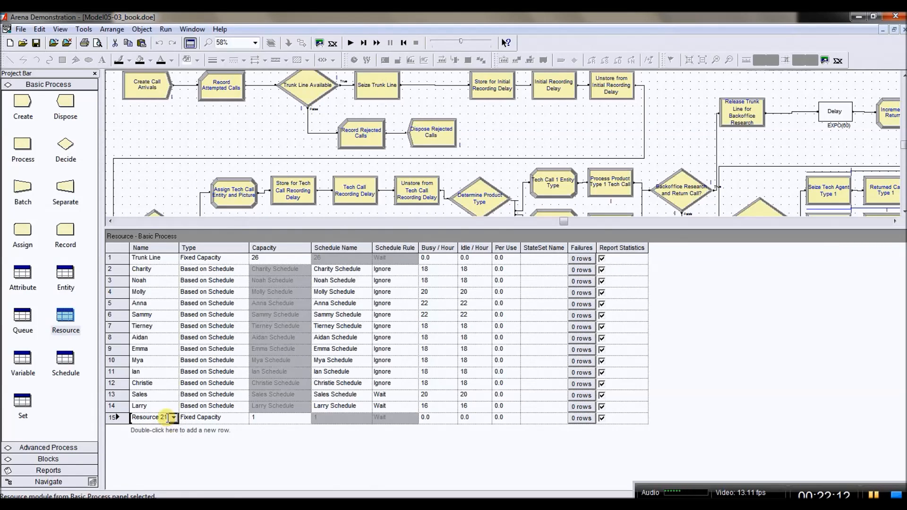
pyautogui.moveTo(168, 418); pyautogui.dragTo(137, 418)
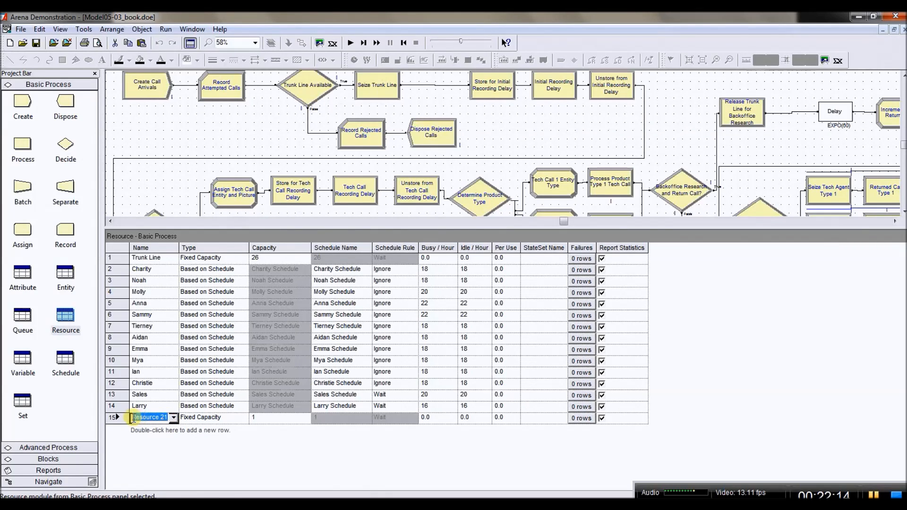
pyautogui.write('Moe')
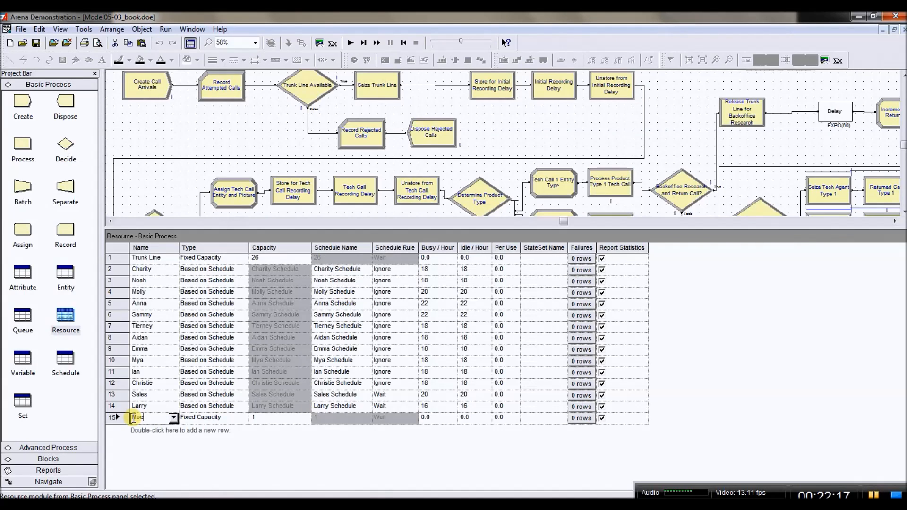
pyautogui.click(246, 419)
pyautogui.click(243, 418)
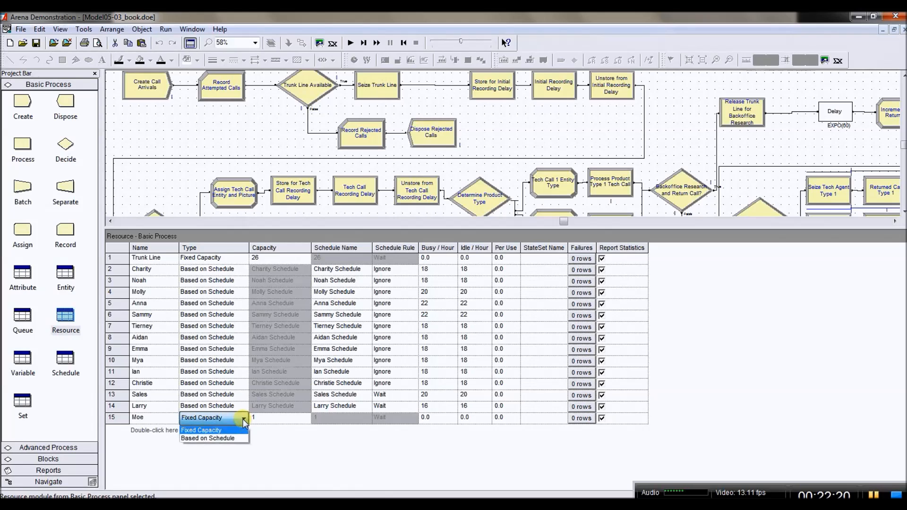
pyautogui.click(243, 435)
# Assign Moe Schedule to the Moe resource and check its entry in the schedule list.
pyautogui.click(335, 419)
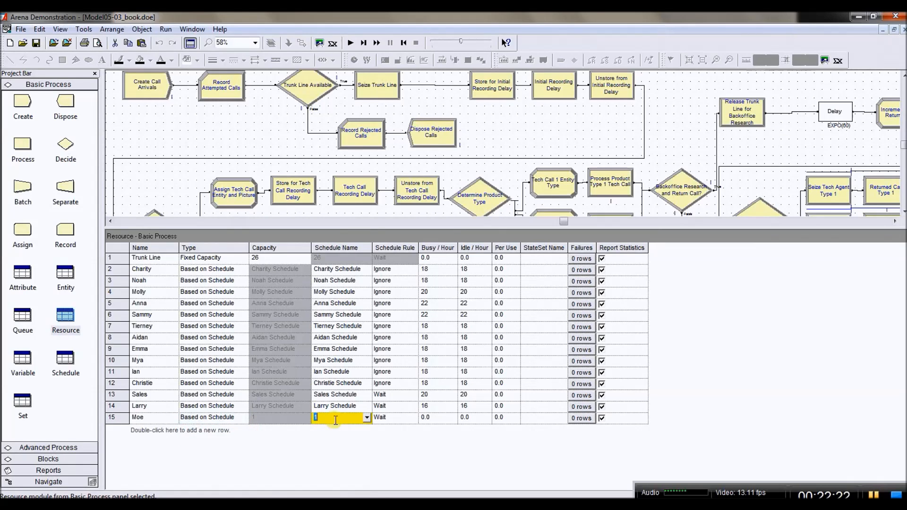
pyautogui.write('Moe Schedule')
pyautogui.click(292, 415)
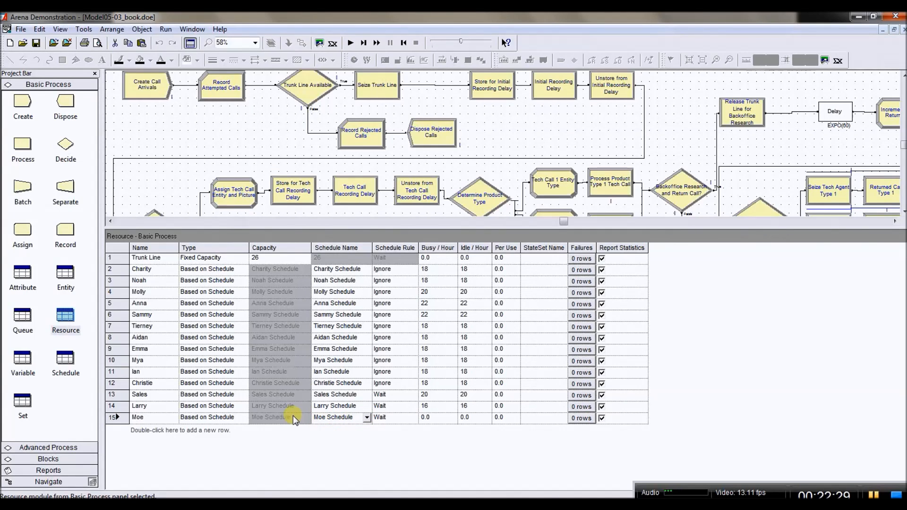
pyautogui.click(65, 360)
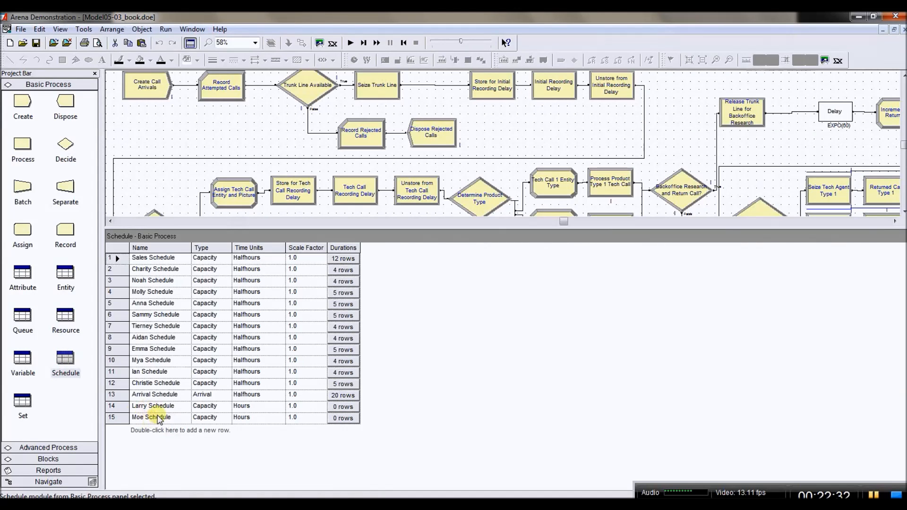
pyautogui.click(66, 315)
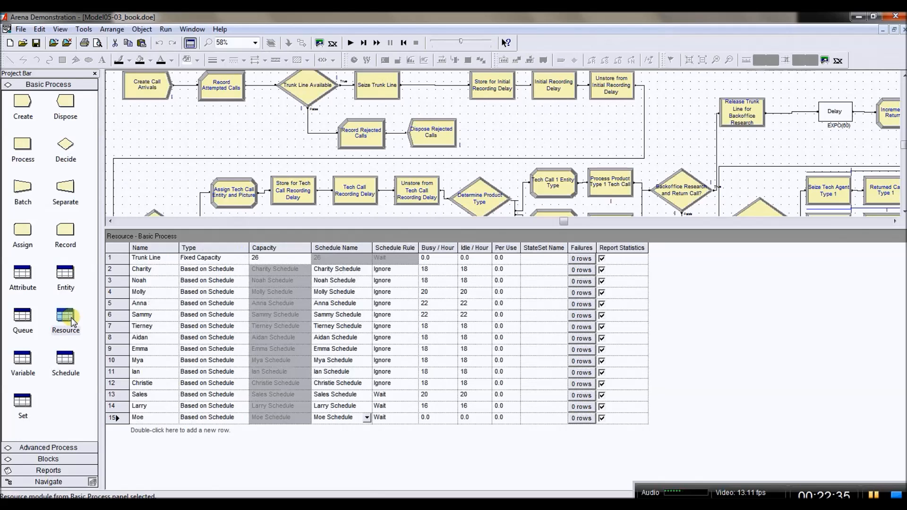
# Add two more resources in rows 16 and 17, choosing the existing name Moe for each to copy its settings.
pyautogui.doubleClick(177, 430)
pyautogui.click(175, 429)
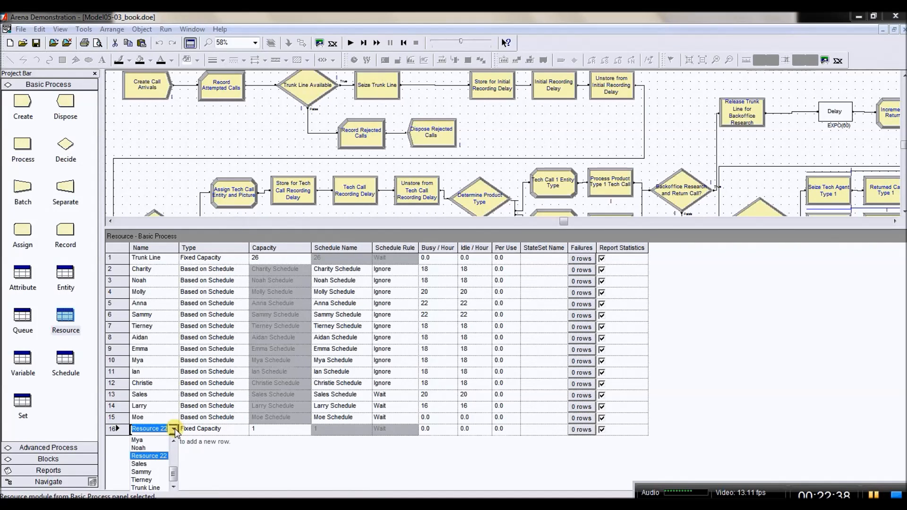
pyautogui.moveTo(173, 474)
pyautogui.mouseDown()
pyautogui.moveTo(173, 451)
pyautogui.moveTo(175, 464)
pyautogui.mouseUp()
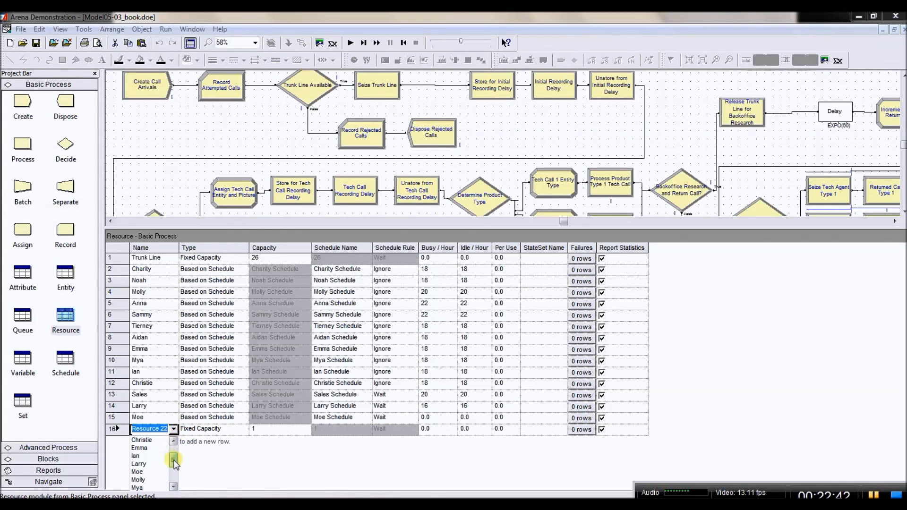
pyautogui.click(138, 472)
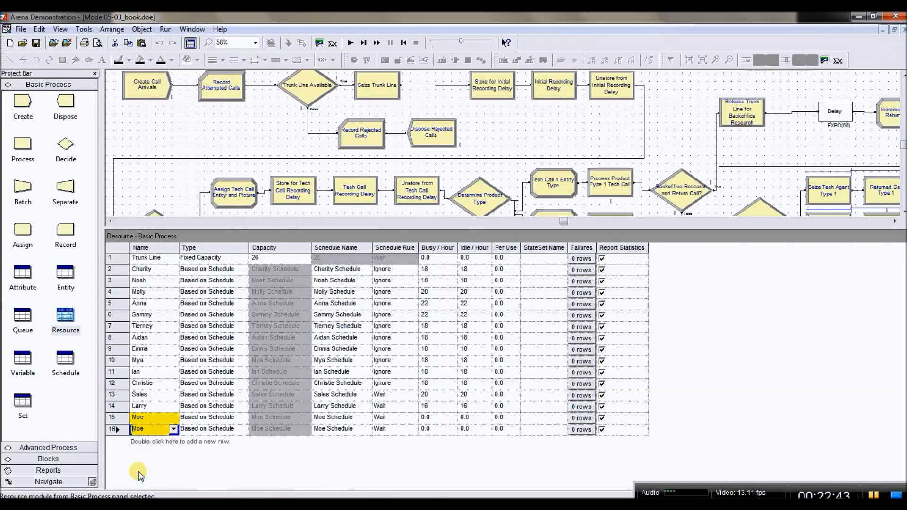
pyautogui.doubleClick(176, 442)
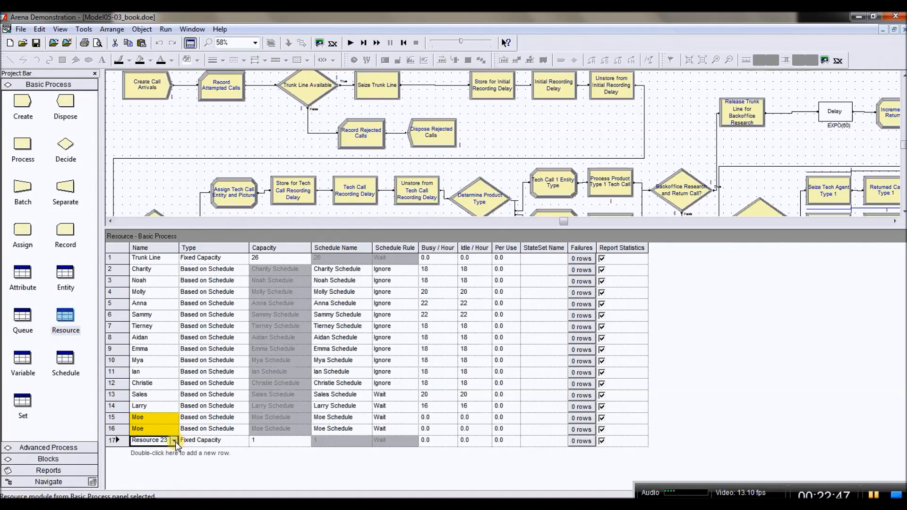
pyautogui.click(174, 440)
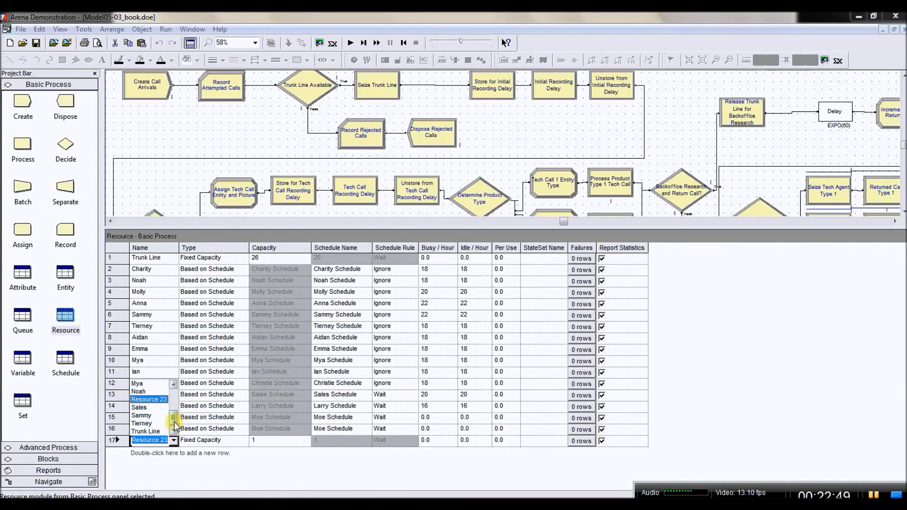
pyautogui.moveTo(173, 422); pyautogui.dragTo(174, 405)
pyautogui.click(150, 403)
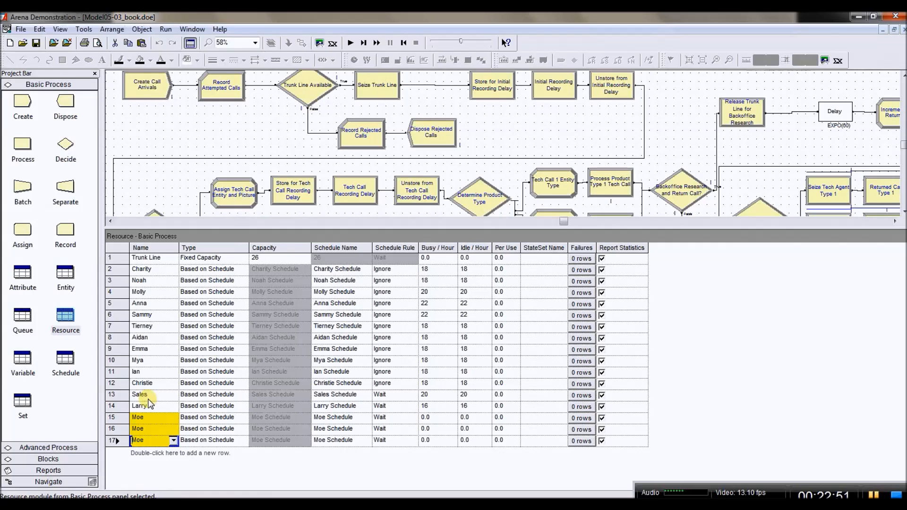
# Rename the copied Moe resource in row 16 as Curly.
pyautogui.click(145, 428)
pyautogui.moveTo(146, 429); pyautogui.dragTo(132, 430)
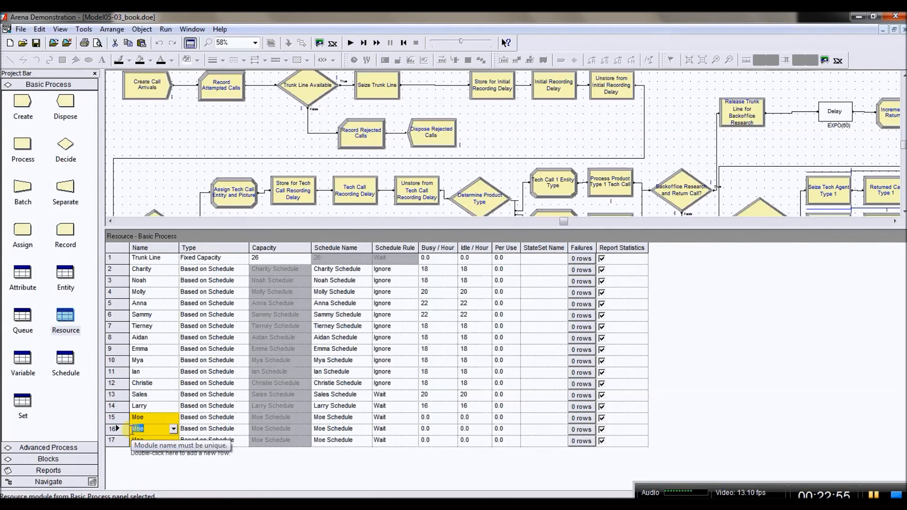
pyautogui.write('Curly')
# Change the row 16 resource's schedule name to Curly Schedule and check its entry in the schedule list.
pyautogui.click(326, 430)
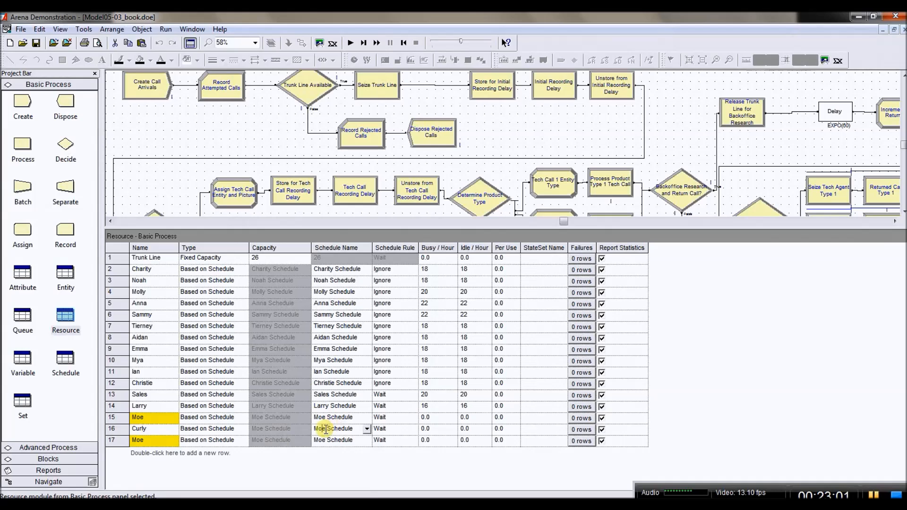
pyautogui.moveTo(325, 430); pyautogui.dragTo(316, 428)
pyautogui.write('Curly')
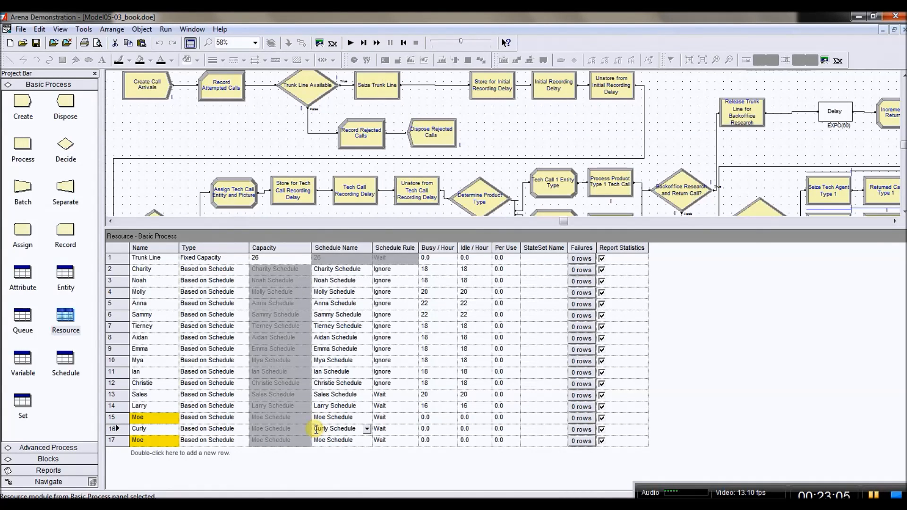
pyautogui.click(340, 439)
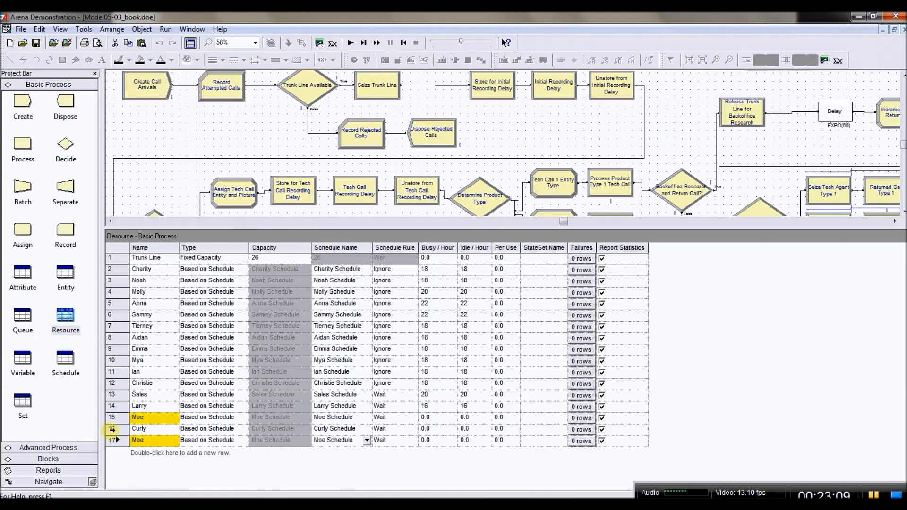
pyautogui.click(65, 362)
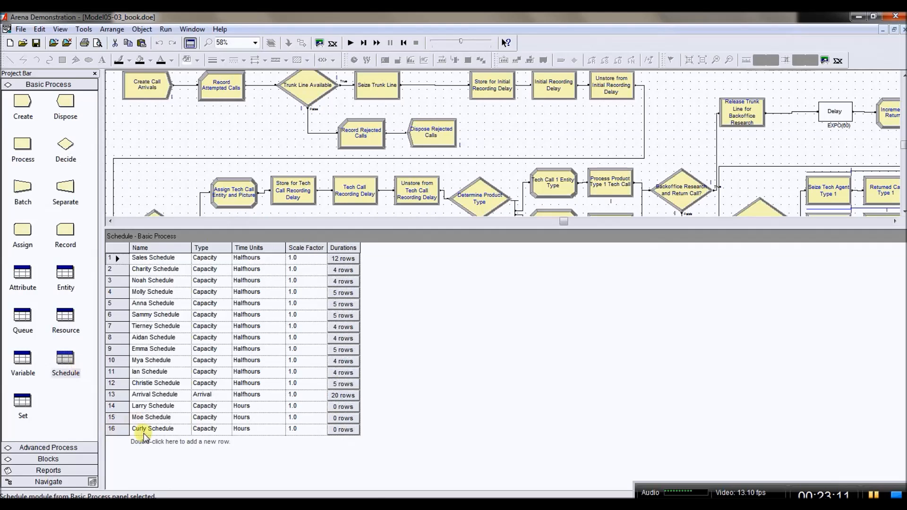
pyautogui.click(66, 316)
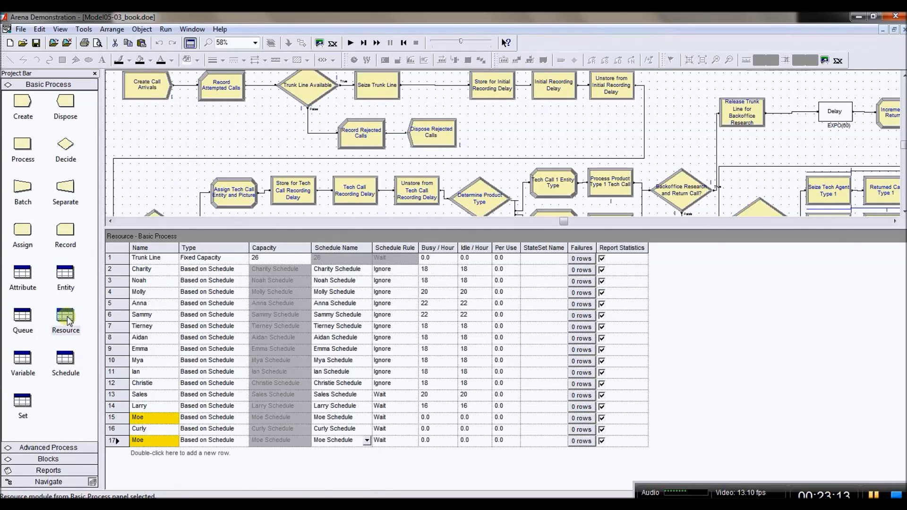
# Rename the copied Moe resource in row 17 as Hermann.
pyautogui.click(156, 441)
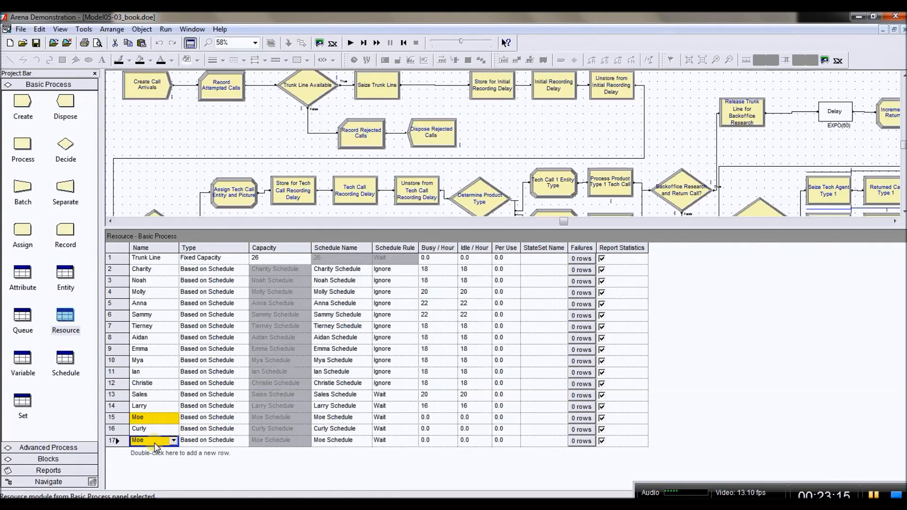
pyautogui.write('H')
pyautogui.write('erna')
pyautogui.write('mann')
# Change the Hermann resource's schedule name to Hermann Schedule and widen the Schedule Name column to fit it.
pyautogui.click(326, 439)
pyautogui.moveTo(327, 440); pyautogui.dragTo(314, 440)
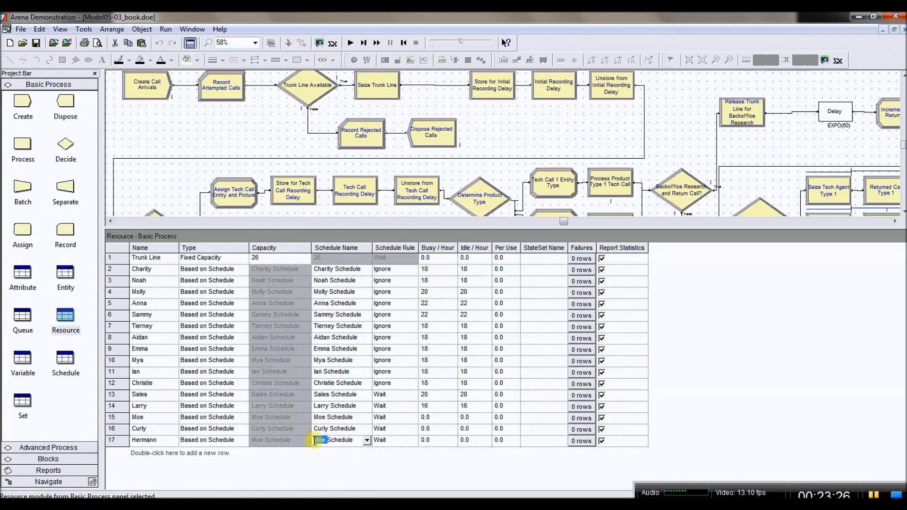
pyautogui.write('Herman')
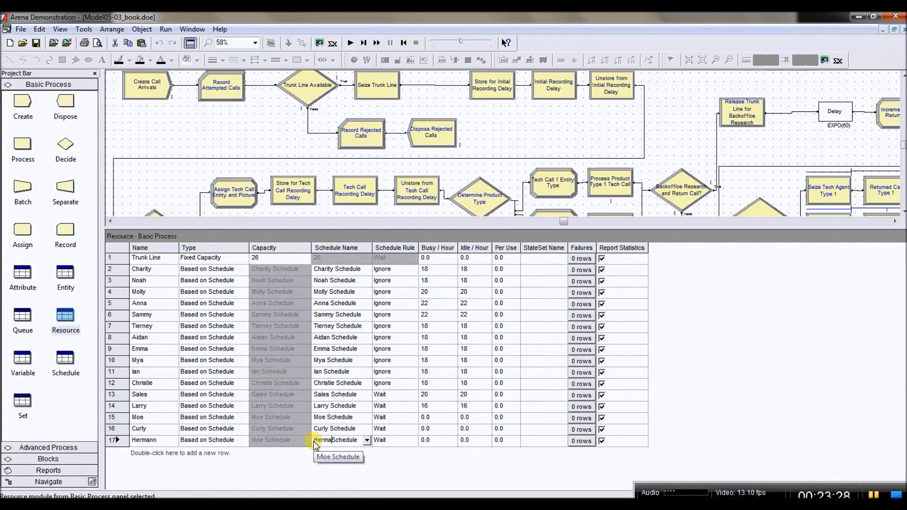
pyautogui.write('n')
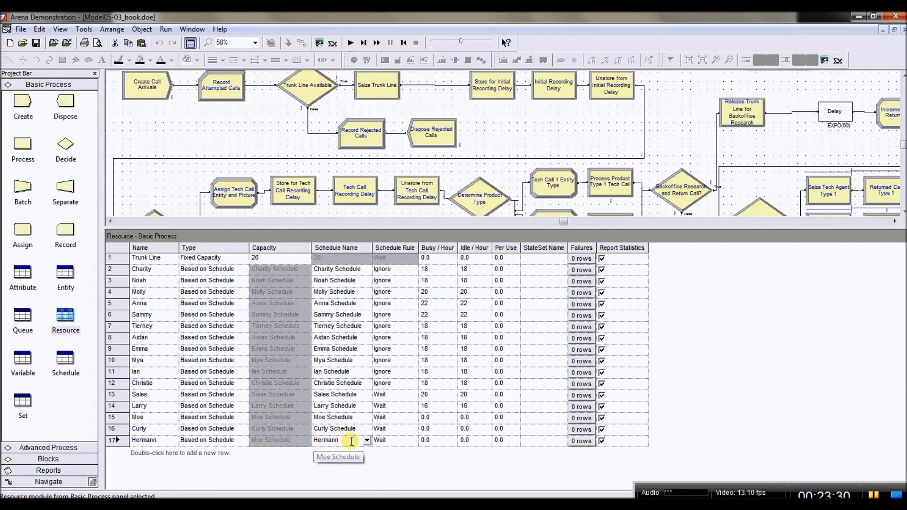
pyautogui.press('Delete')
pyautogui.write('Schedule')
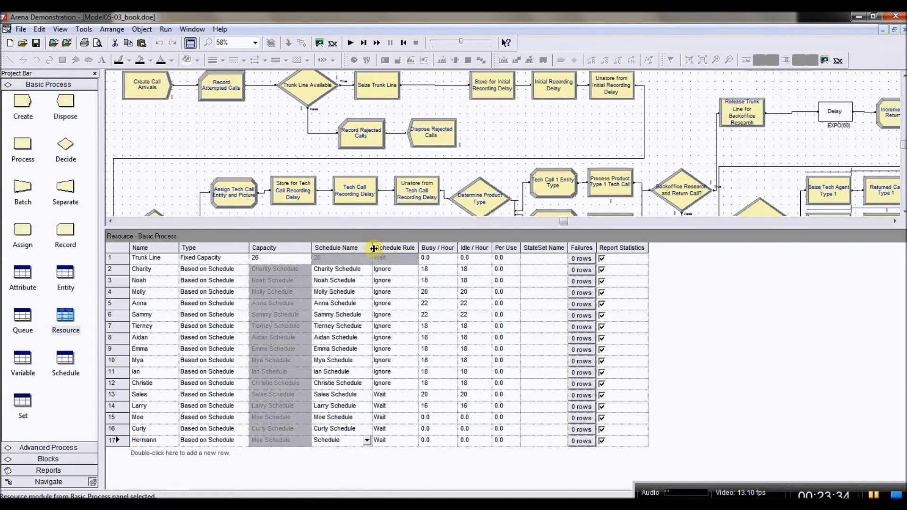
pyautogui.moveTo(373, 248); pyautogui.dragTo(408, 248)
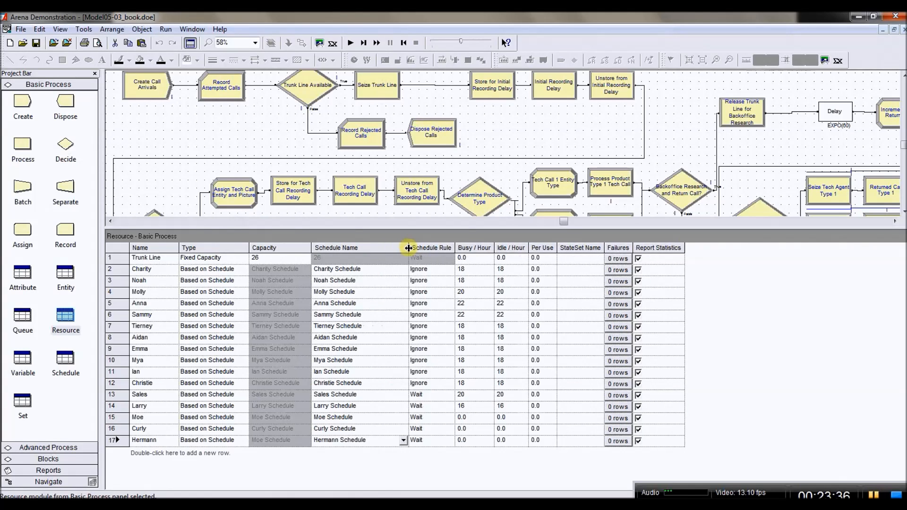
# Set the busy and idle costs per hour to 16 for both the Moe and Curly resources.
pyautogui.click(465, 418)
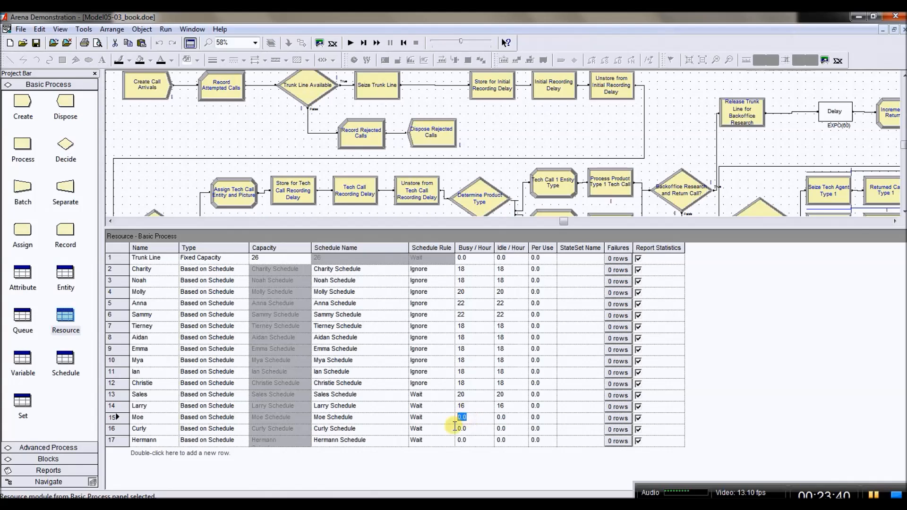
pyautogui.write('16')
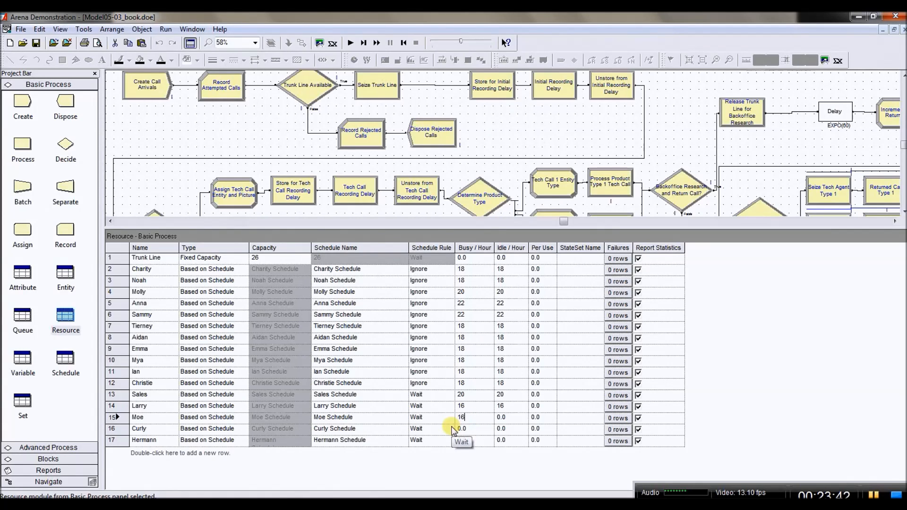
pyautogui.click(511, 416)
pyautogui.write('16')
pyautogui.click(464, 429)
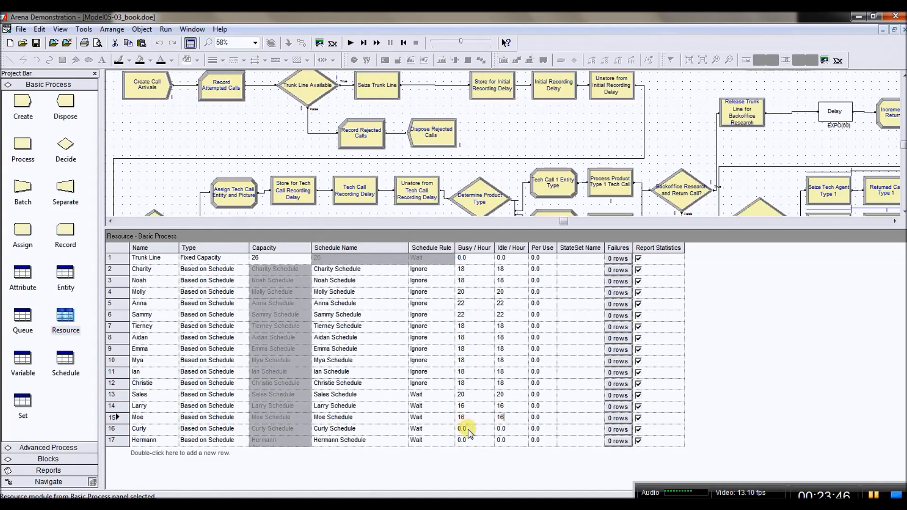
pyautogui.press('BackSpace')
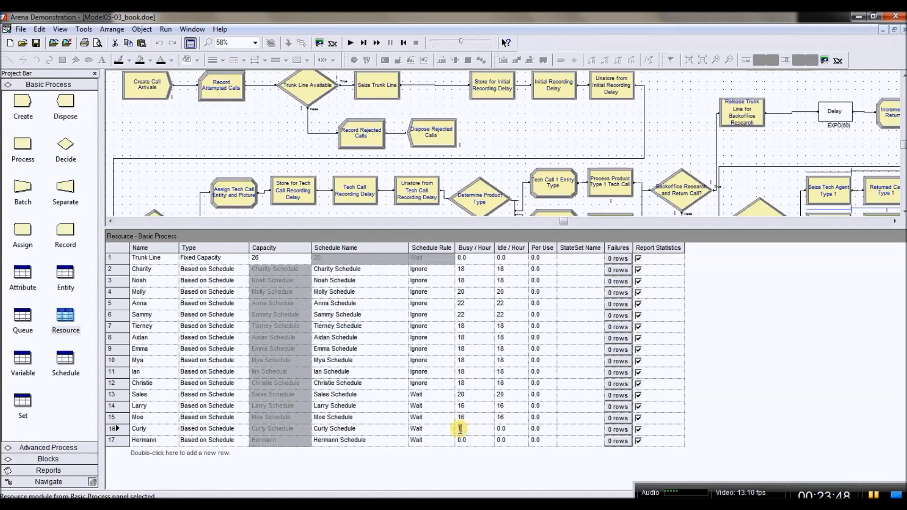
pyautogui.press('Tab')
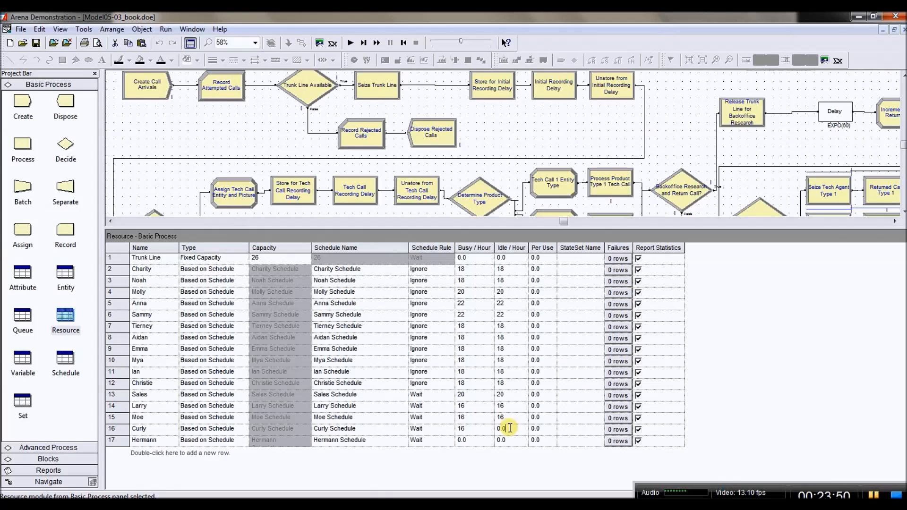
pyautogui.write('16')
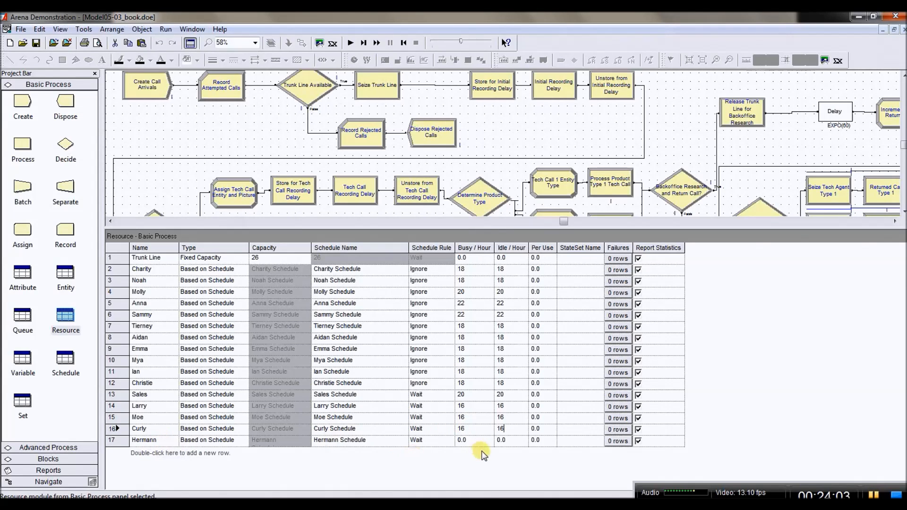
# Set the Hermann resource's busy and idle costs per hour to 18.
pyautogui.click(474, 441)
pyautogui.write('18')
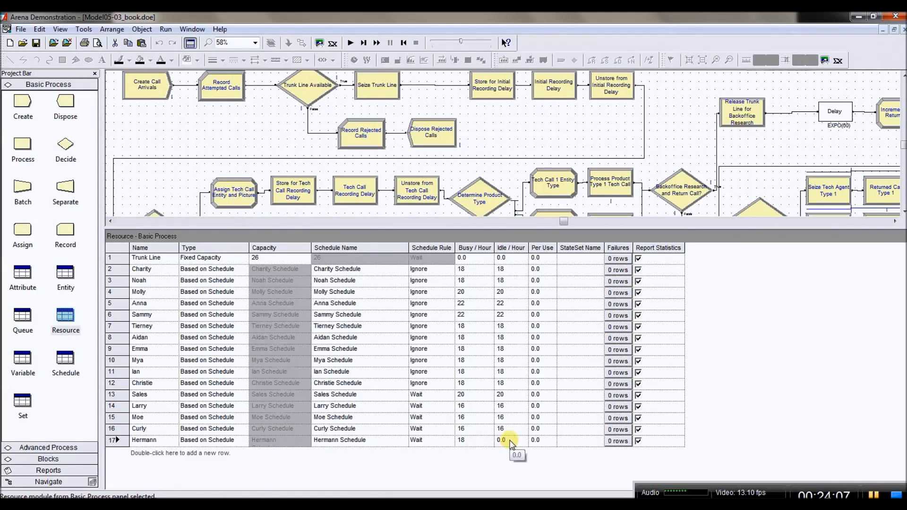
pyautogui.click(494, 441)
pyautogui.write('18')
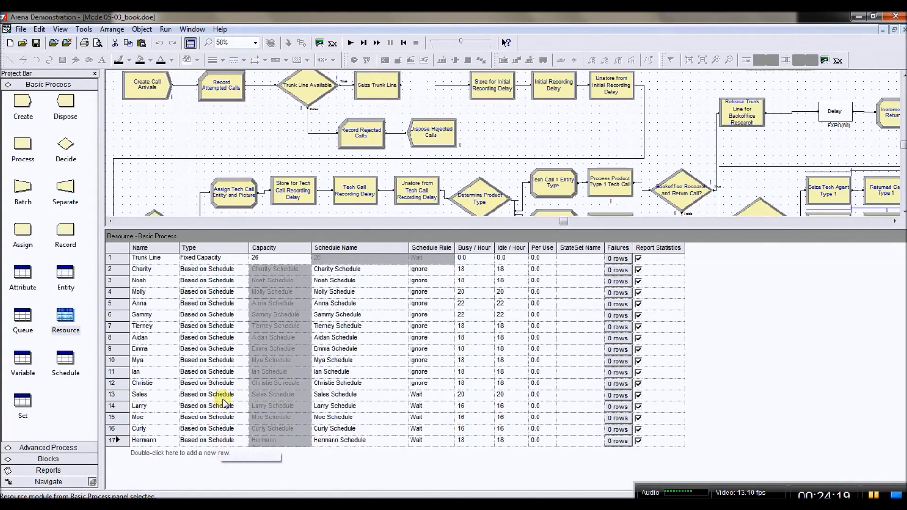
# Review the schedule and variable lists and set the time units of Larry Schedule to Halfhours.
pyautogui.click(65, 362)
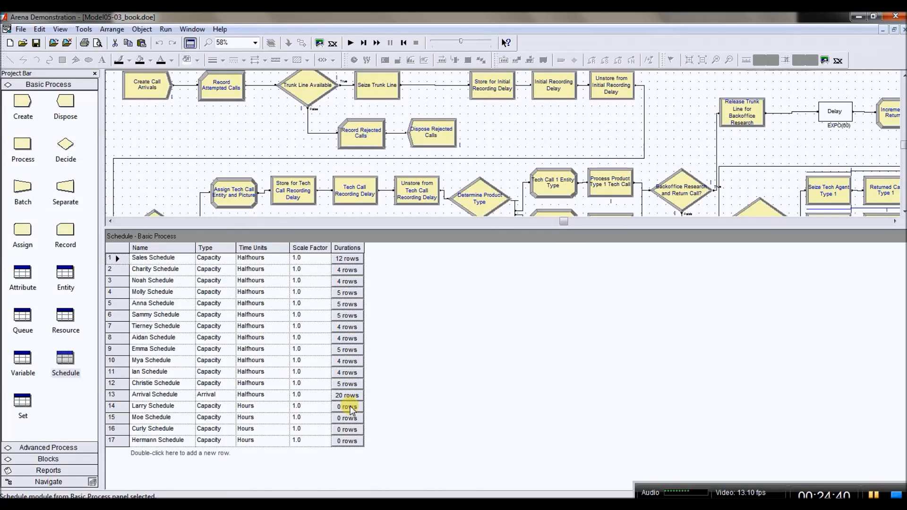
pyautogui.click(21, 361)
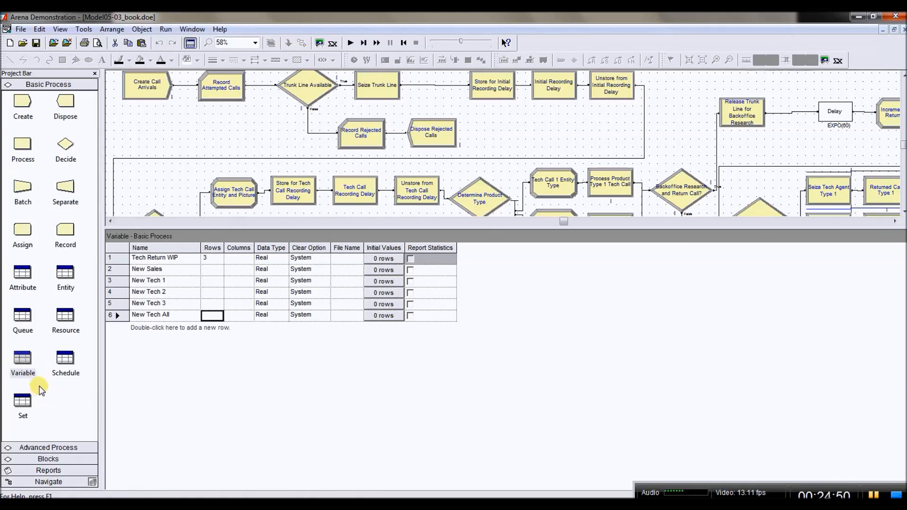
pyautogui.click(66, 358)
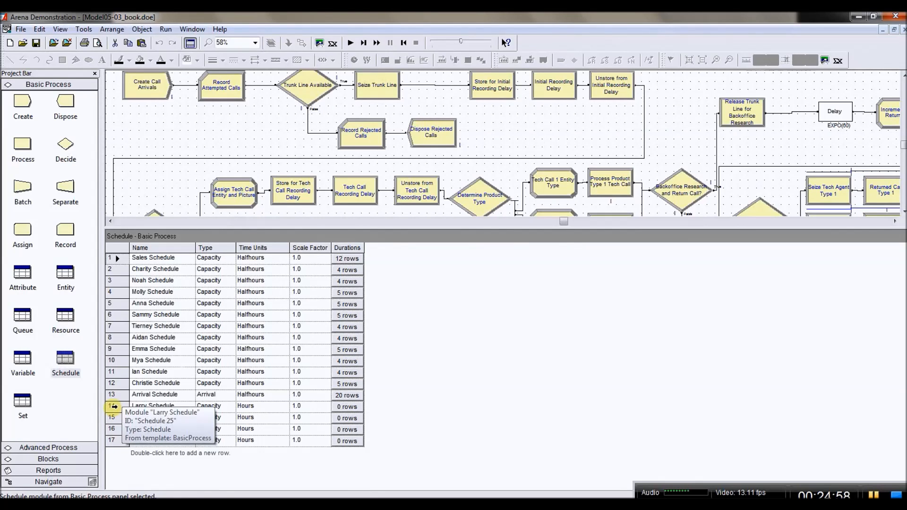
pyautogui.doubleClick(113, 407)
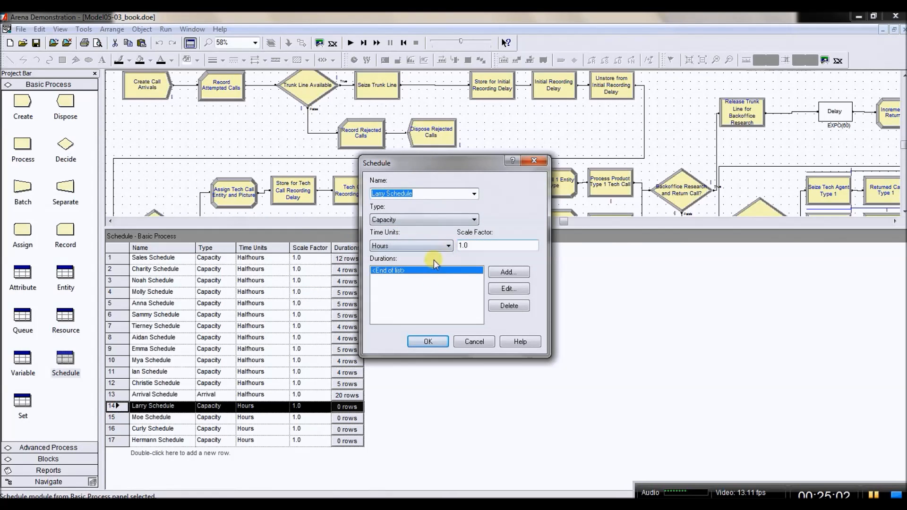
pyautogui.click(447, 245)
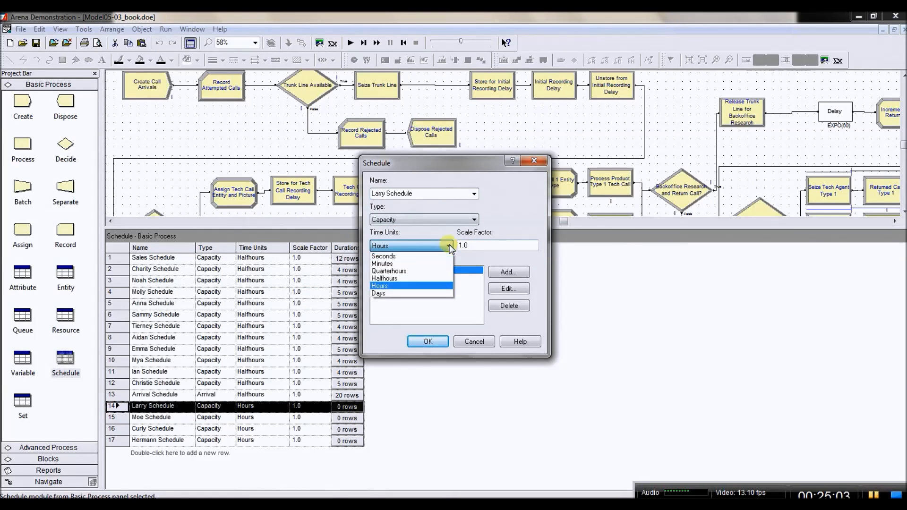
pyautogui.click(433, 276)
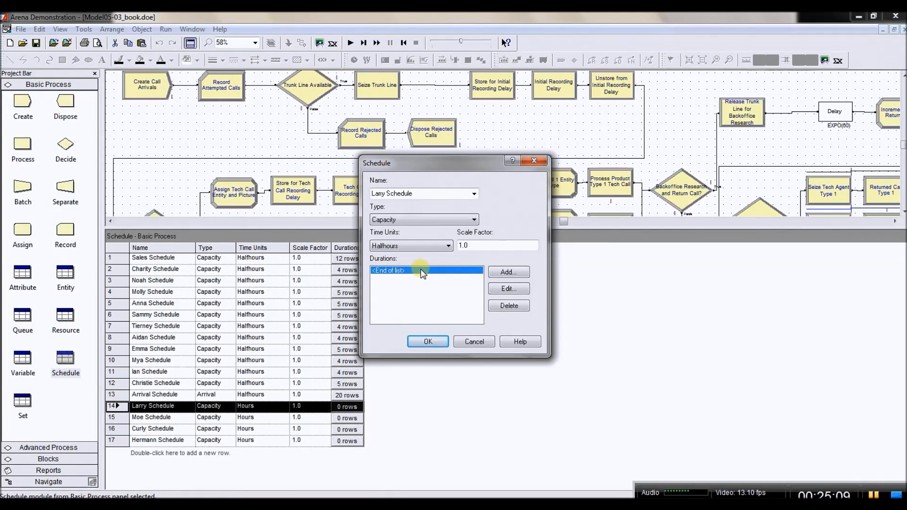
# Add a first duration entry to Larry Schedule with capacity 0 and duration 8.
pyautogui.doubleClick(420, 268)
pyautogui.moveTo(428, 219); pyautogui.dragTo(576, 225)
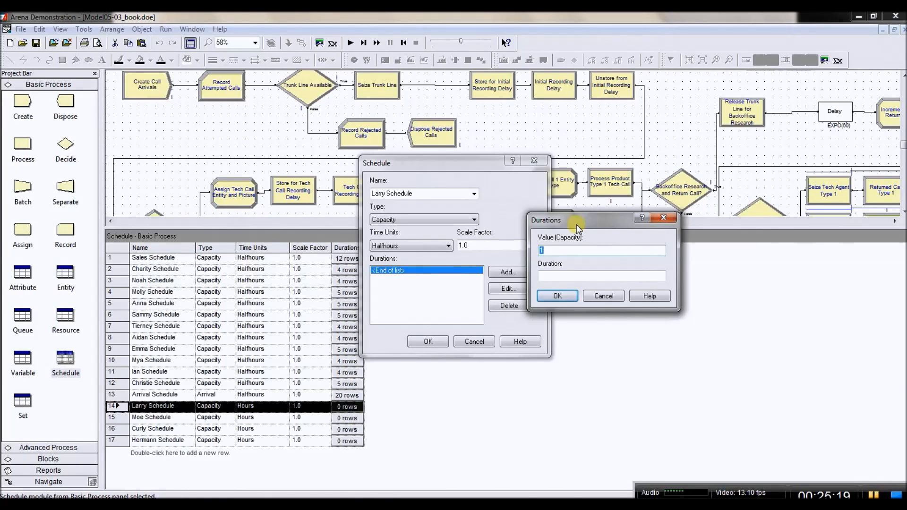
pyautogui.write('0')
pyautogui.click(555, 275)
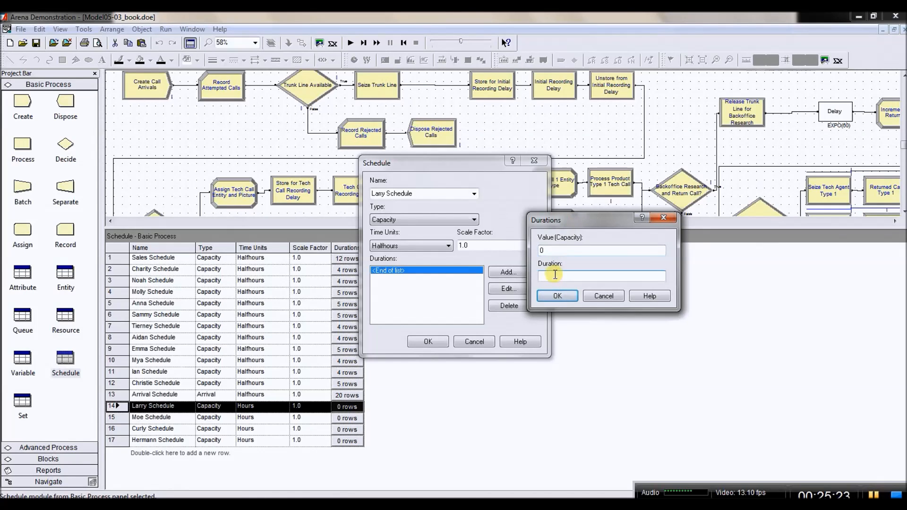
pyautogui.write('8')
pyautogui.click(559, 299)
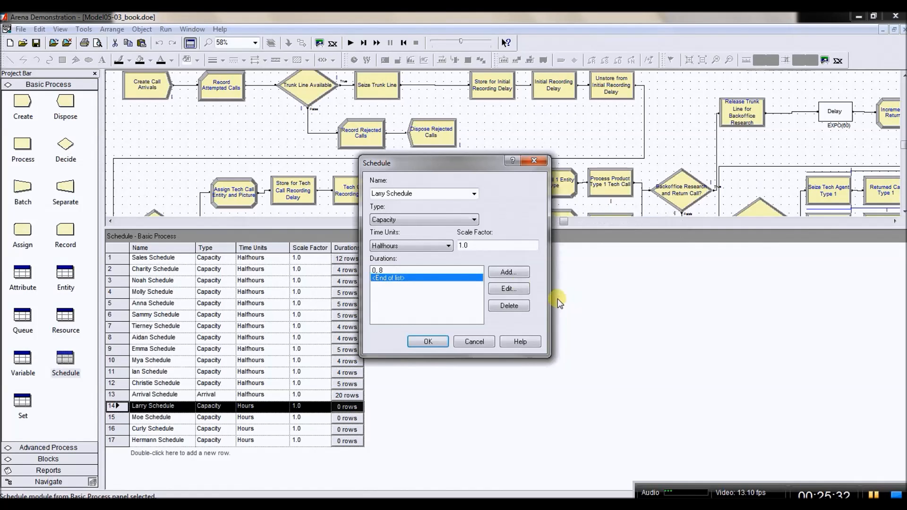
# Add a second Larry Schedule entry with duration 8, using the Expression Builder to set its capacity to the current value of variable New Tech 1.
pyautogui.doubleClick(442, 278)
pyautogui.click(401, 270)
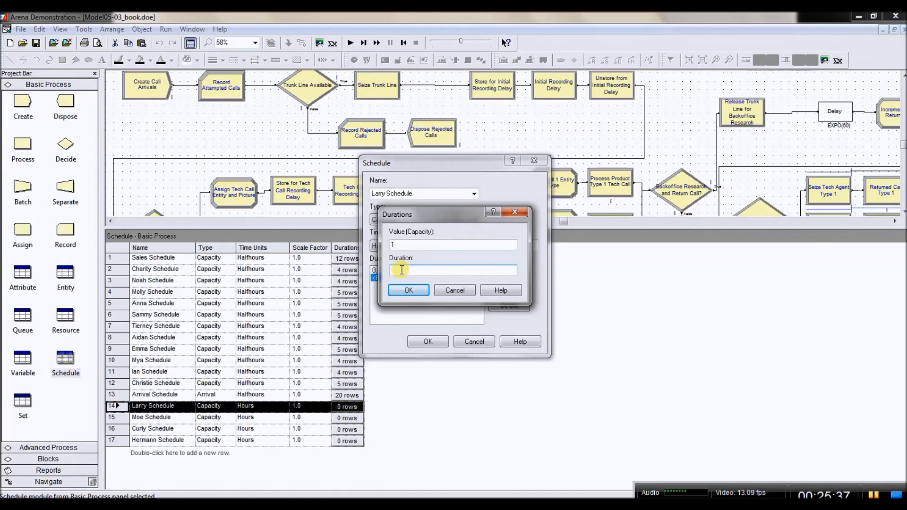
pyautogui.doubleClick(388, 245)
pyautogui.press('BackSpace')
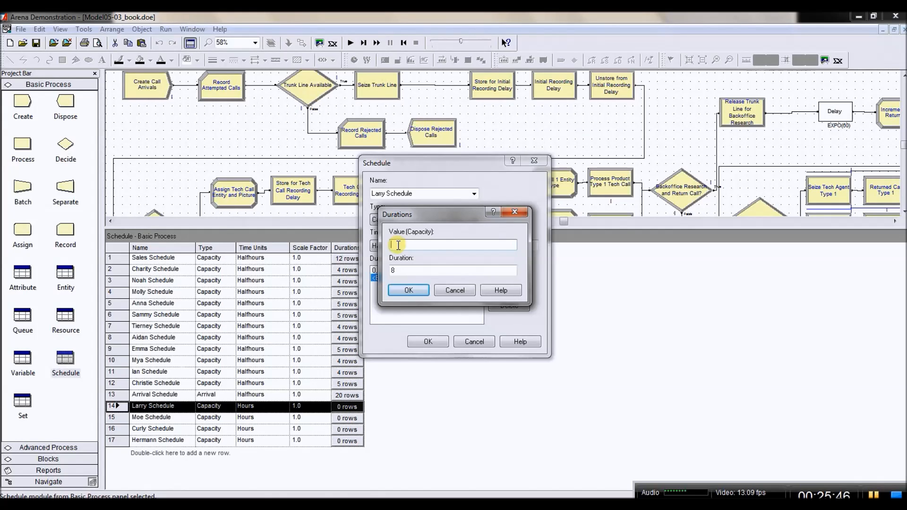
pyautogui.rightClick(398, 245)
pyautogui.click(433, 345)
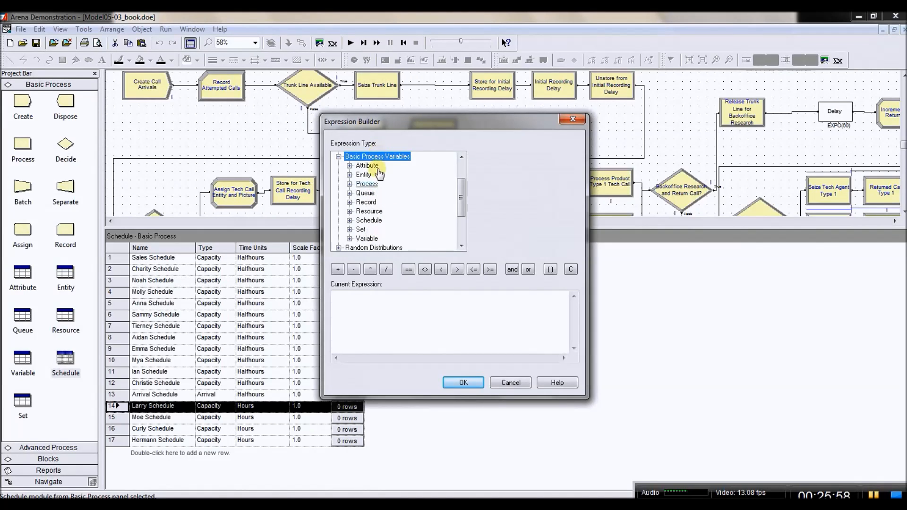
pyautogui.doubleClick(368, 238)
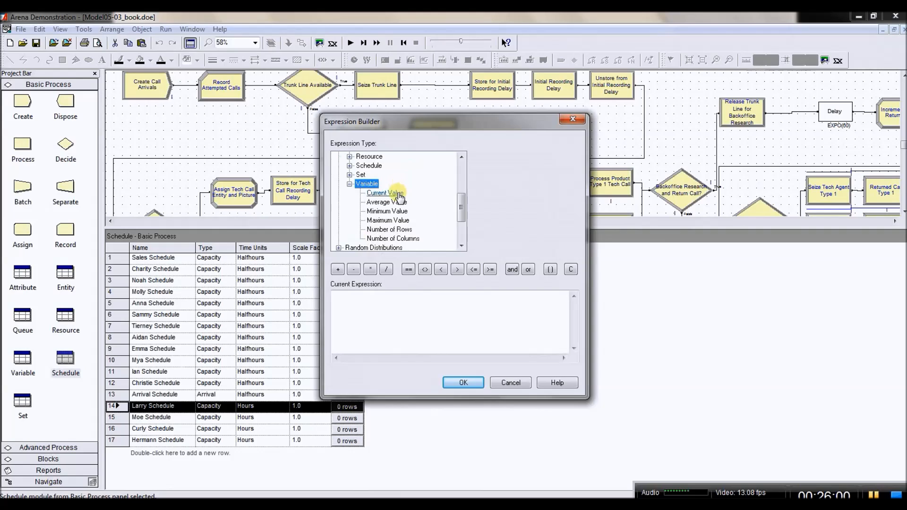
pyautogui.click(383, 193)
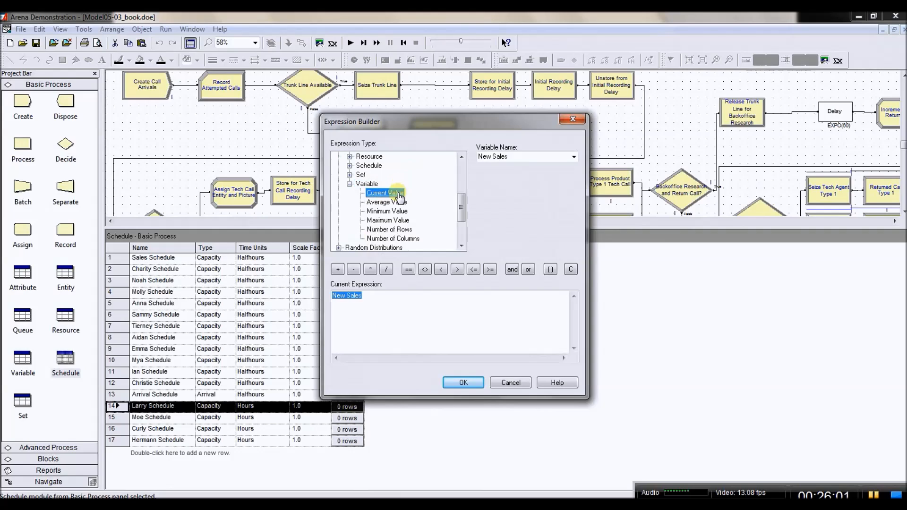
pyautogui.click(573, 157)
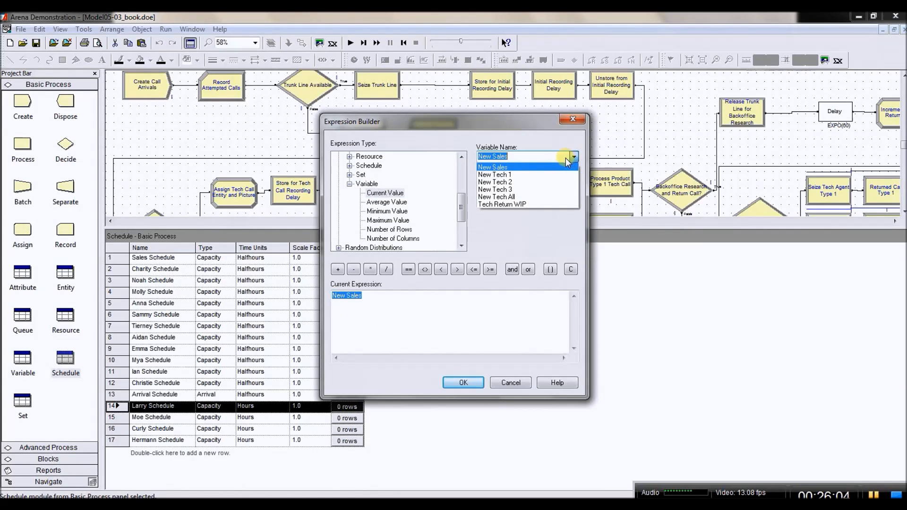
pyautogui.click(551, 175)
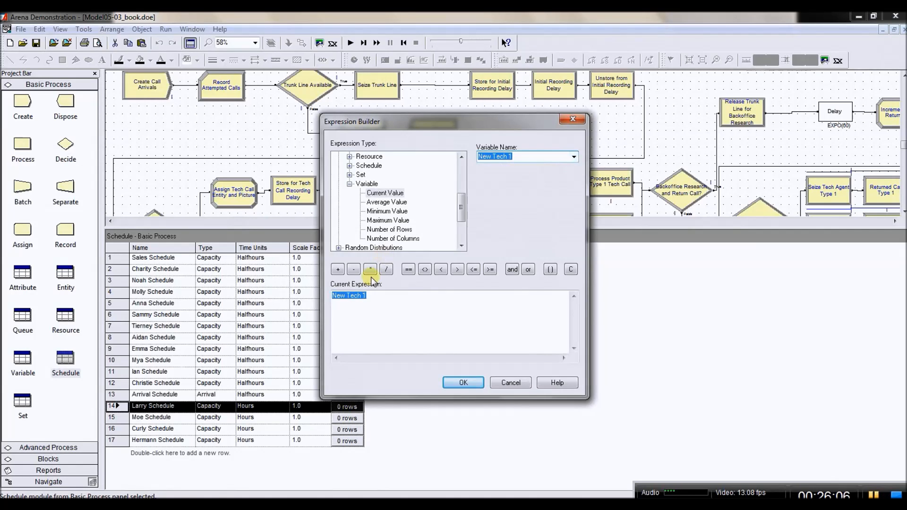
pyautogui.click(462, 382)
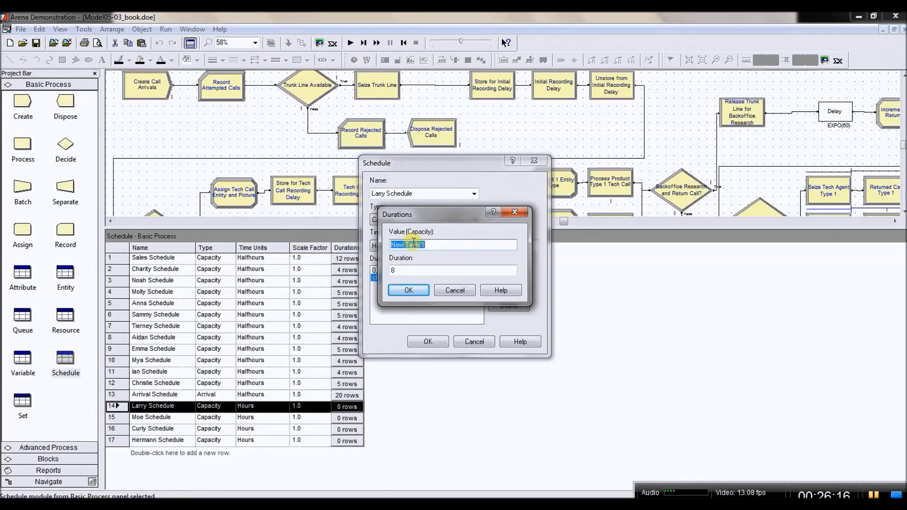
pyautogui.click(409, 289)
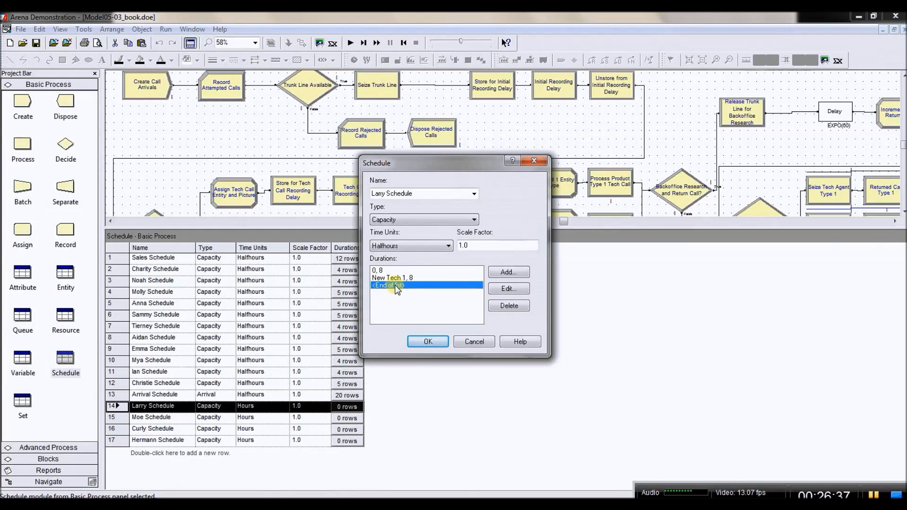
# Add a third duration entry to Larry Schedule with capacity 0 and duration 6, and accept the schedule.
pyautogui.doubleClick(395, 284)
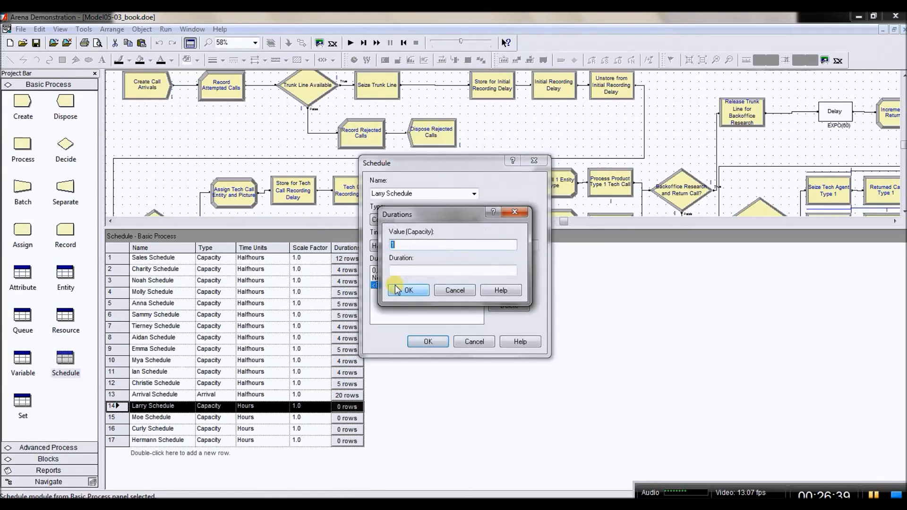
pyautogui.write('0')
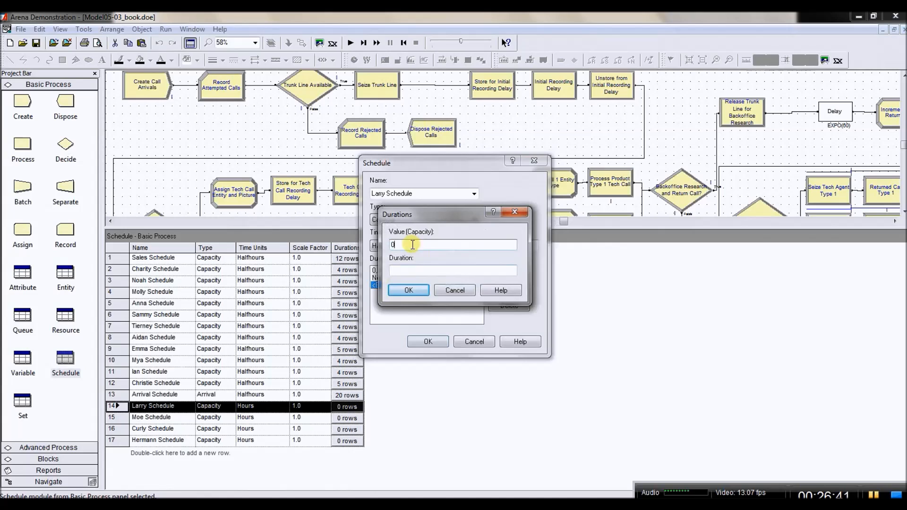
pyautogui.moveTo(415, 213); pyautogui.dragTo(543, 236)
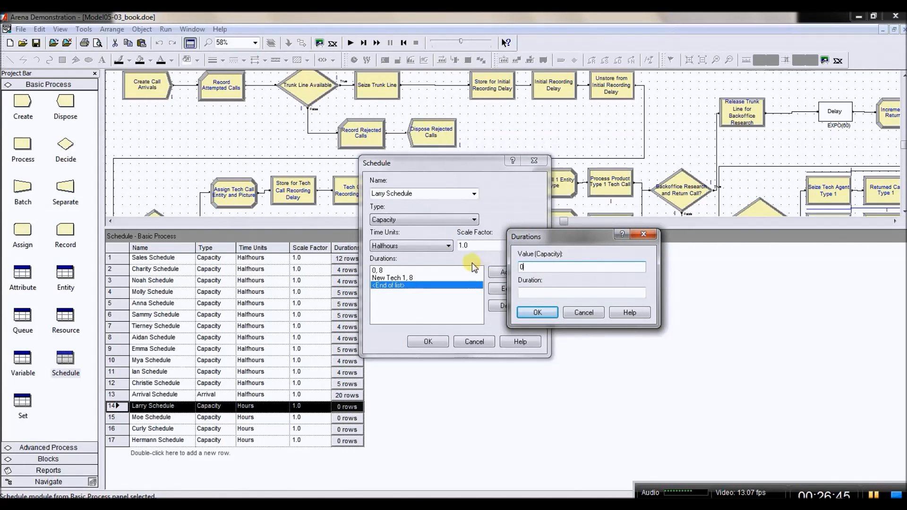
pyautogui.click(529, 291)
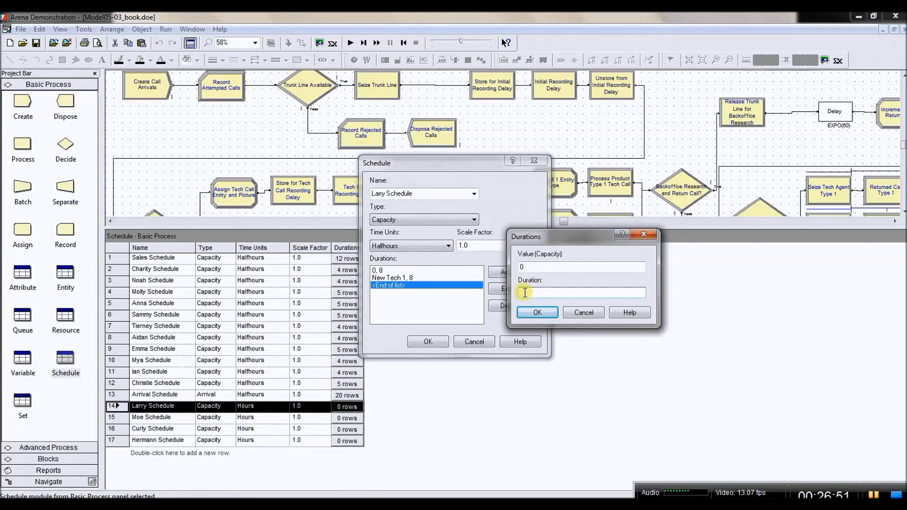
pyautogui.write('6')
pyautogui.click(538, 312)
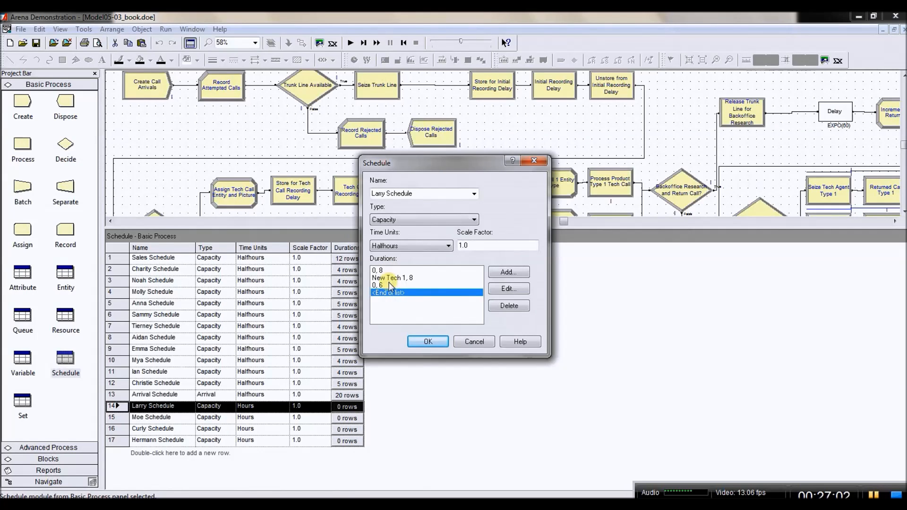
pyautogui.click(423, 342)
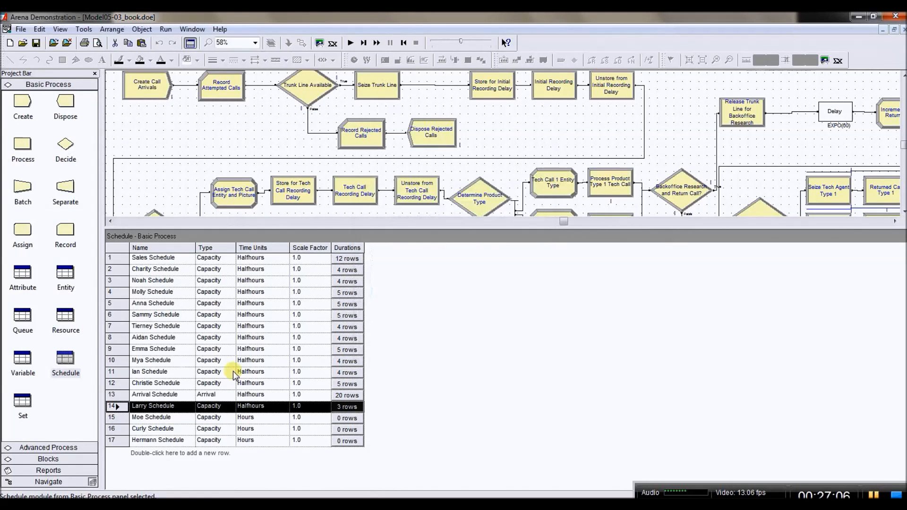
# Set the time units of Moe Schedule to Halfhours and add a first duration entry with capacity 0 and duration 8.
pyautogui.doubleClick(120, 418)
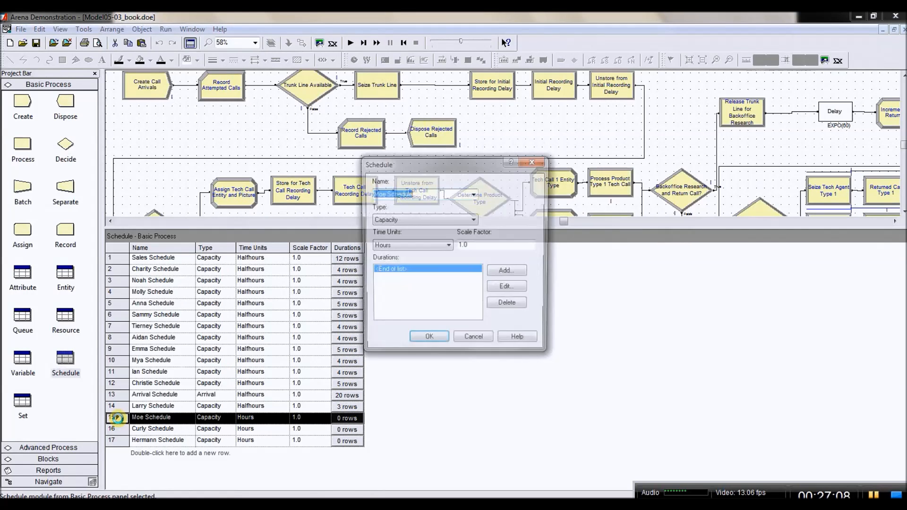
pyautogui.click(447, 245)
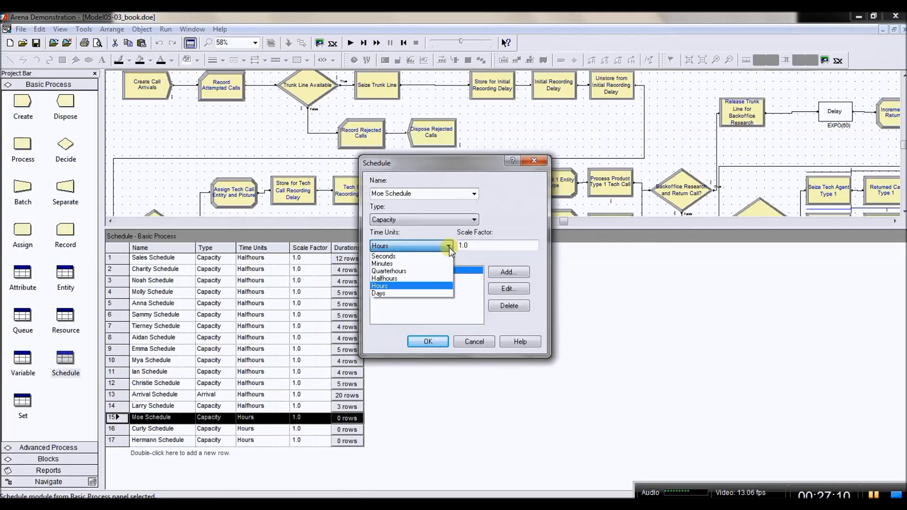
pyautogui.click(441, 278)
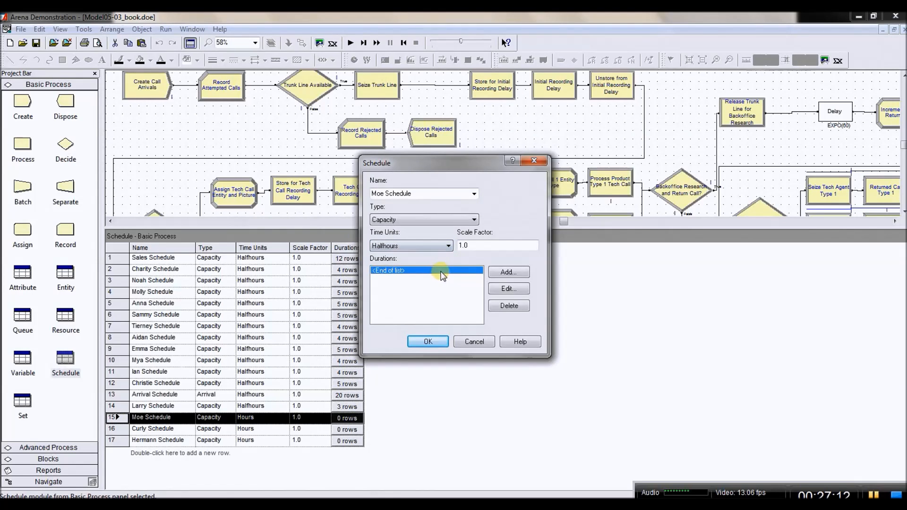
pyautogui.doubleClick(441, 270)
pyautogui.write('0')
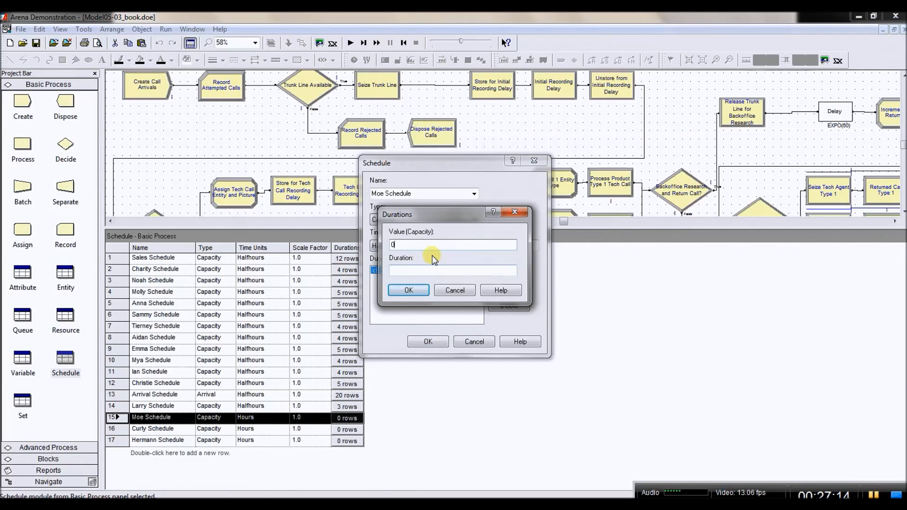
pyautogui.click(422, 268)
pyautogui.write('8')
pyautogui.click(410, 289)
# Add a second Moe Schedule entry with duration 8, using the Expression Builder to set its capacity to the current value of variable New Tech 2.
pyautogui.doubleClick(412, 278)
pyautogui.click(409, 271)
pyautogui.rightClick(409, 272)
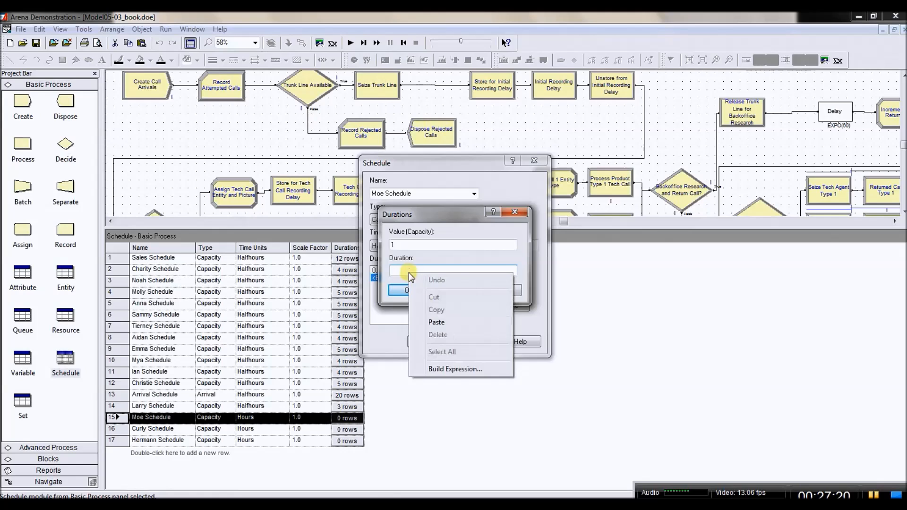
pyautogui.click(401, 243)
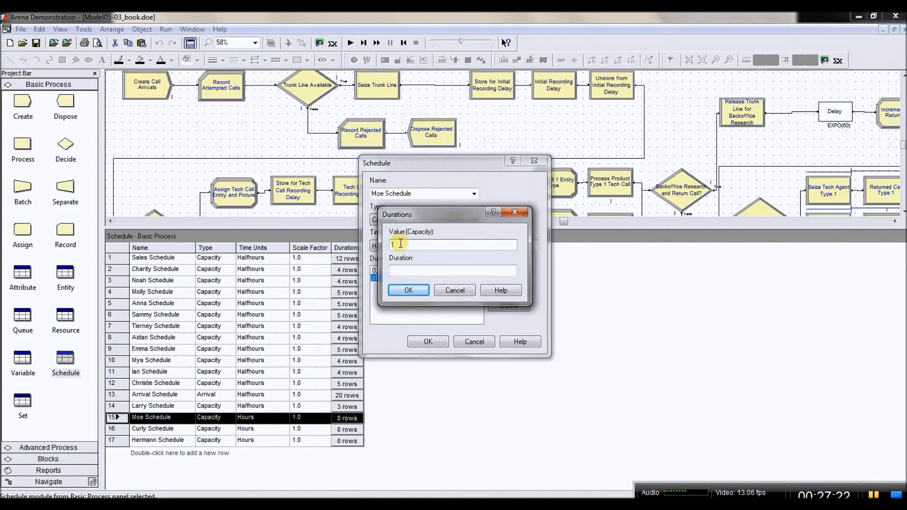
pyautogui.doubleClick(413, 244)
pyautogui.rightClick(413, 244)
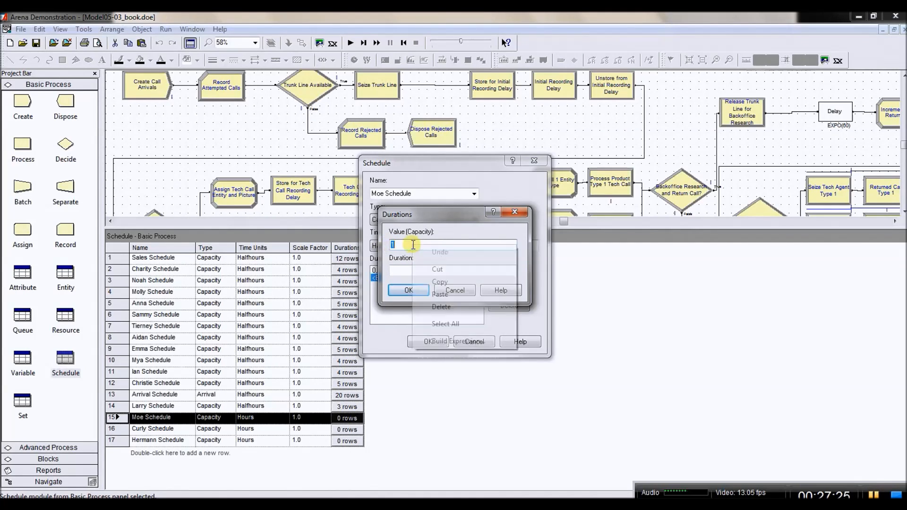
pyautogui.click(441, 341)
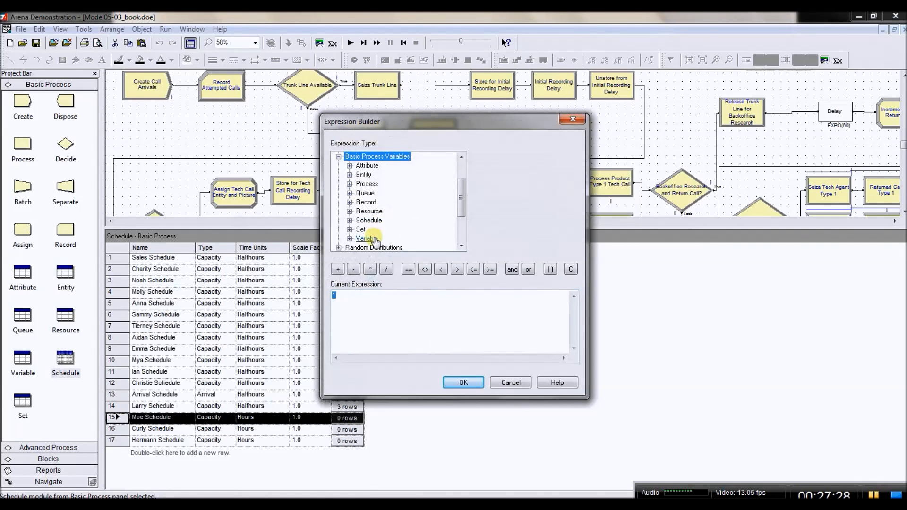
pyautogui.doubleClick(375, 240)
pyautogui.click(394, 193)
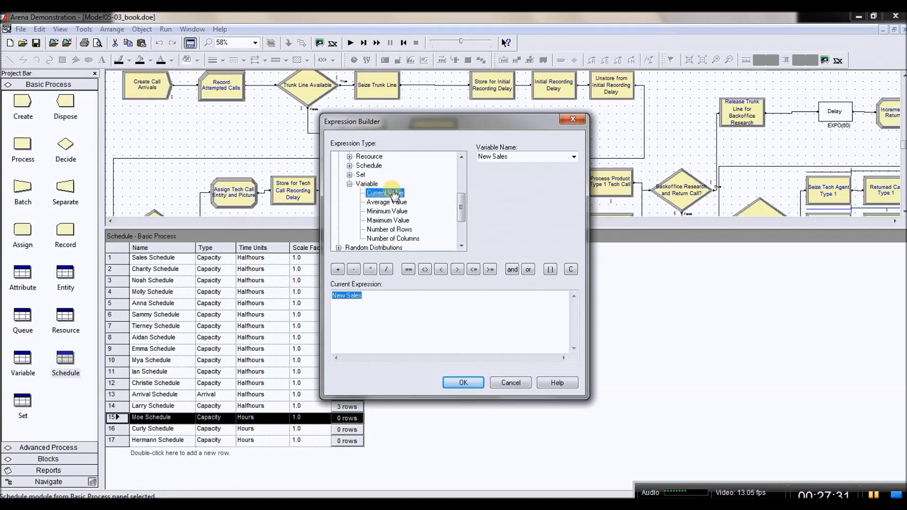
pyautogui.click(572, 156)
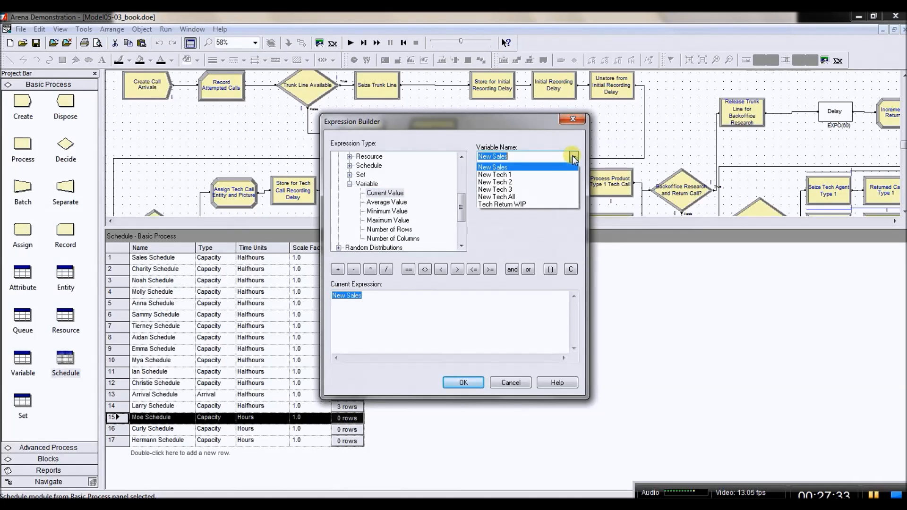
pyautogui.click(561, 182)
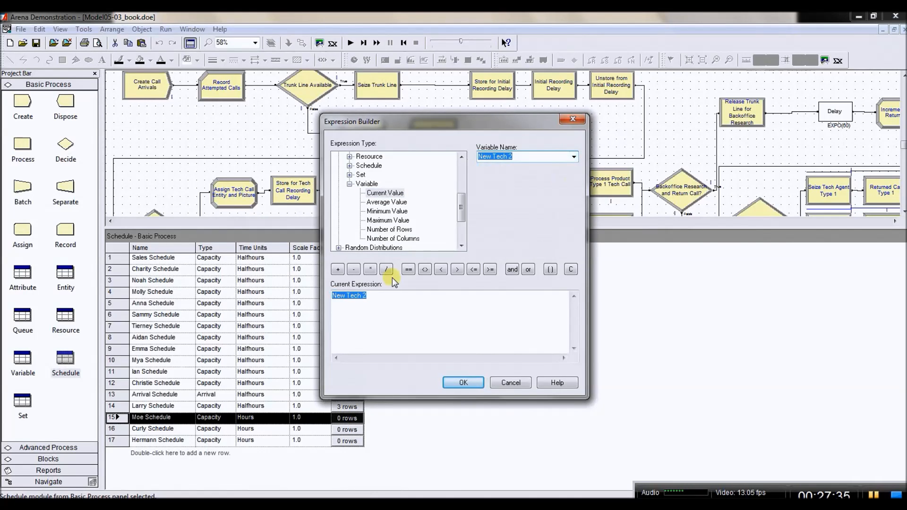
pyautogui.click(461, 382)
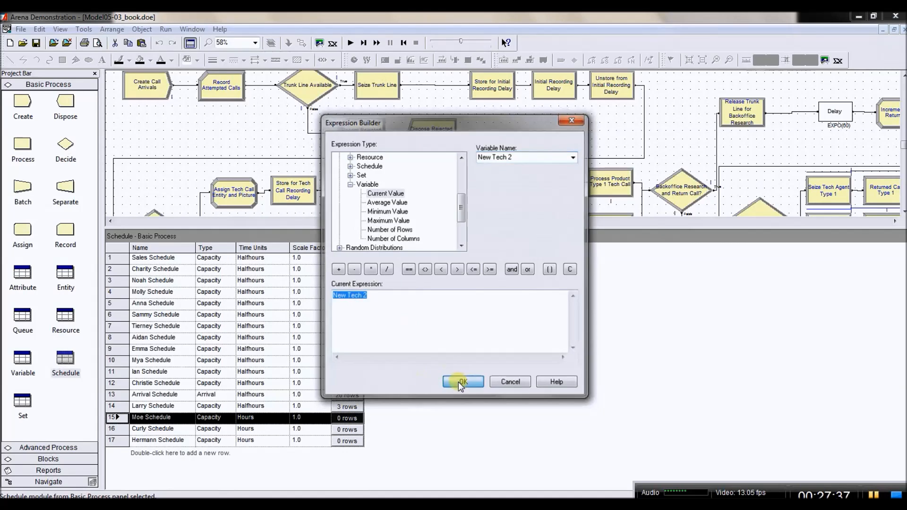
pyautogui.click(409, 269)
pyautogui.write('8')
pyautogui.click(409, 290)
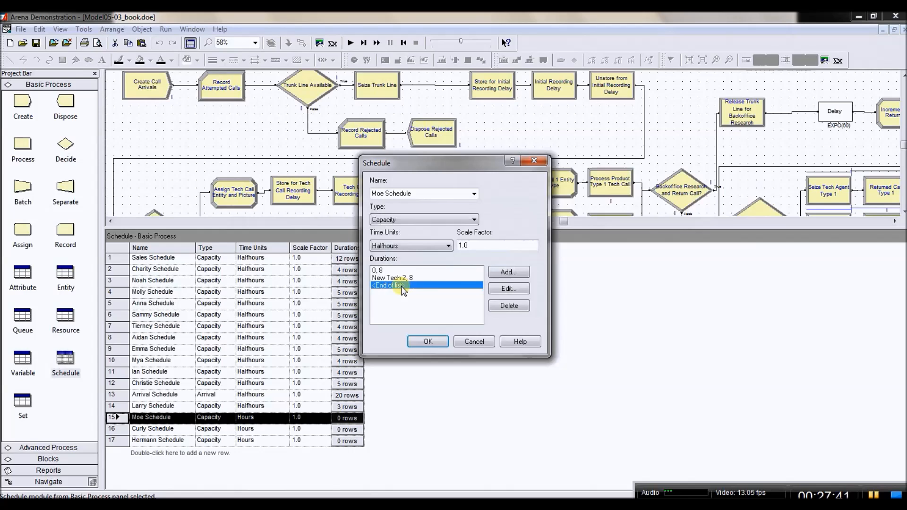
# Add a third duration entry to Moe Schedule with capacity 0 and duration 6, and accept the schedule.
pyautogui.doubleClick(401, 286)
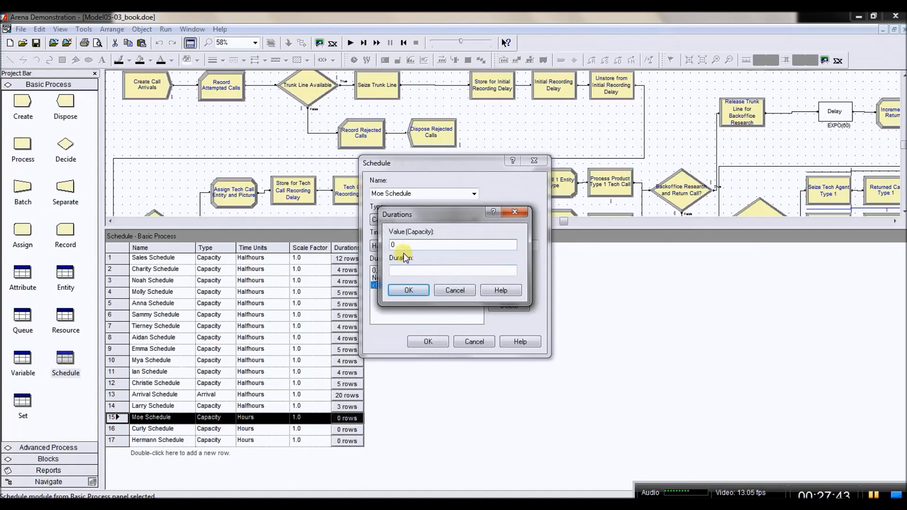
pyautogui.click(395, 272)
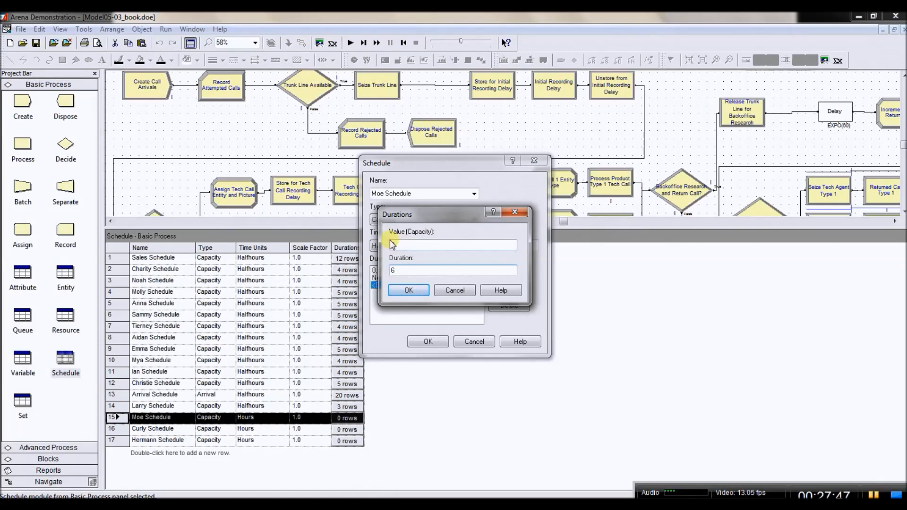
pyautogui.click(409, 290)
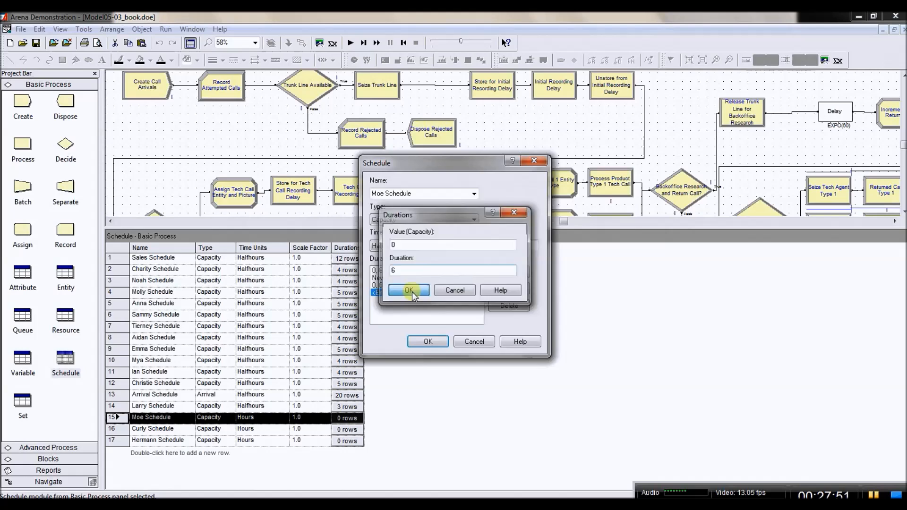
pyautogui.click(427, 342)
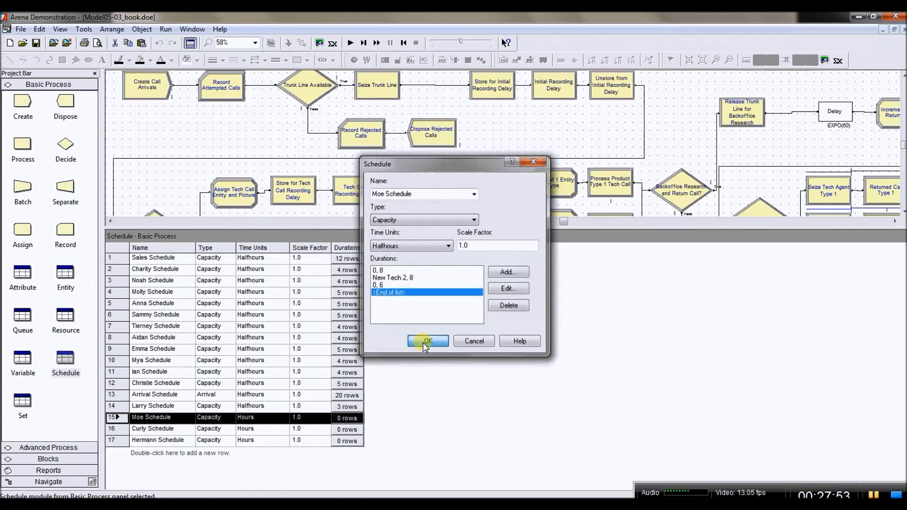
pyautogui.click(237, 417)
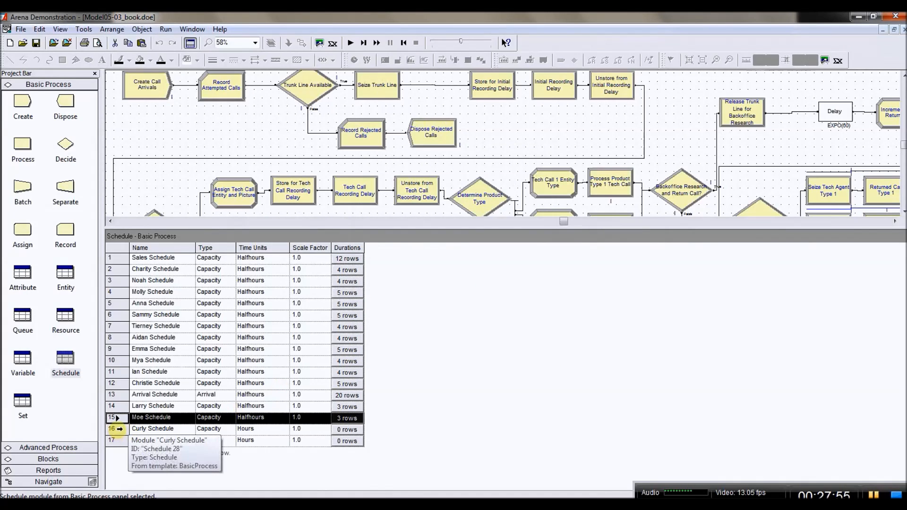
# Set the time units of Curly Schedule to Halfhours and add a first duration entry with capacity 0 and duration 8.
pyautogui.doubleClick(118, 430)
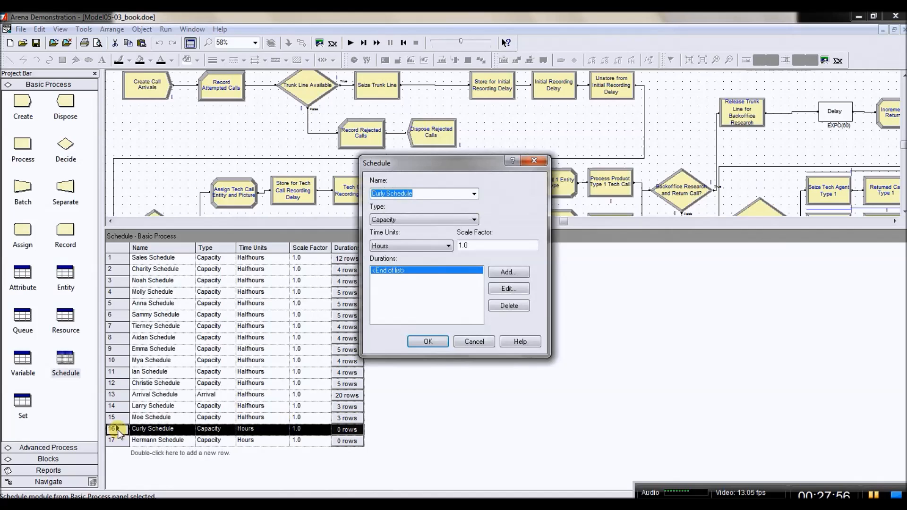
pyautogui.click(445, 246)
pyautogui.click(436, 277)
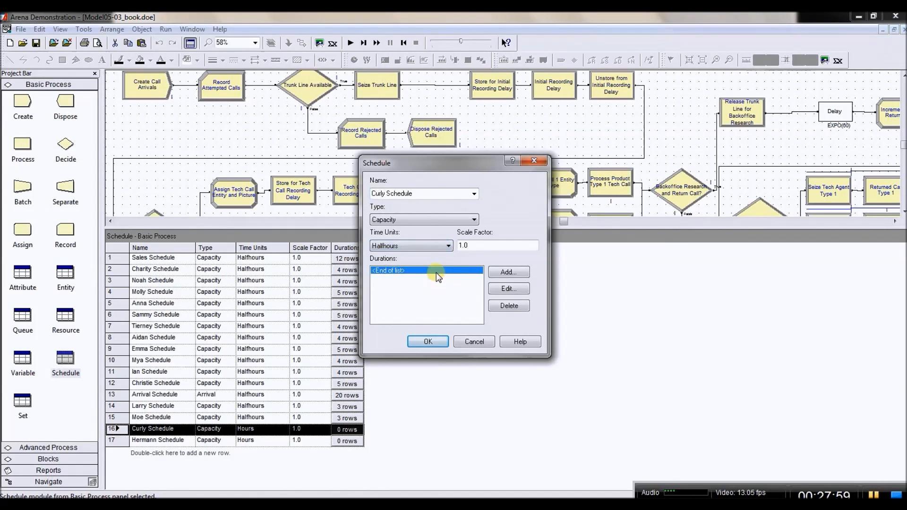
pyautogui.doubleClick(435, 272)
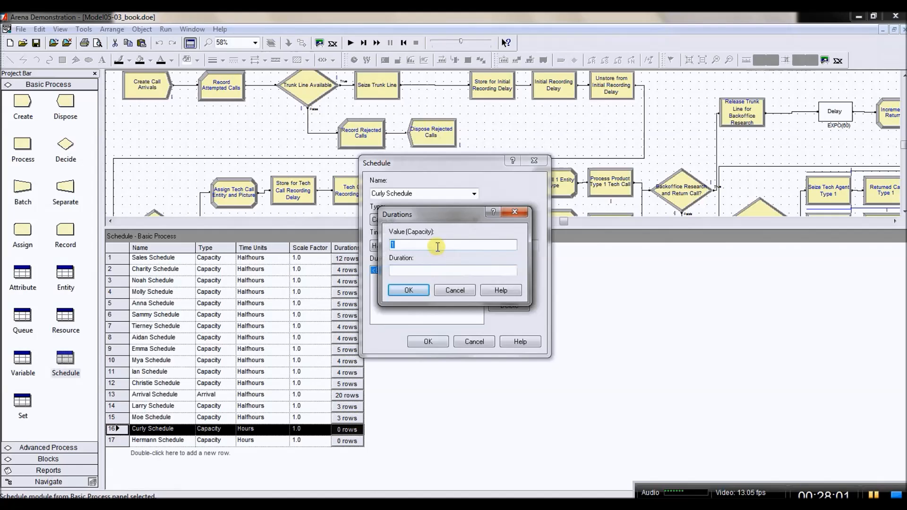
pyautogui.write('0')
pyautogui.write('8')
pyautogui.click(408, 290)
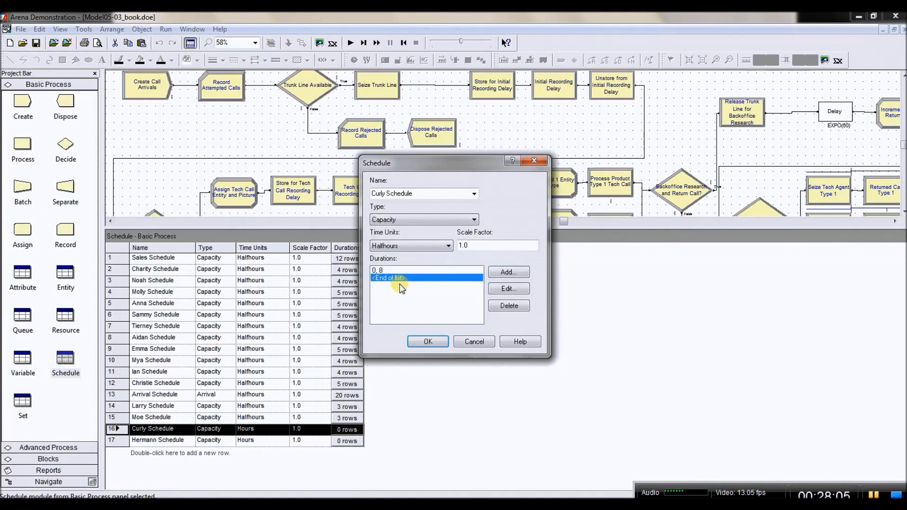
# Add a second Curly Schedule entry with duration 8, using the Expression Builder to set its capacity to the current value of variable New Tech 3.
pyautogui.doubleClick(406, 277)
pyautogui.rightClick(411, 245)
pyautogui.click(453, 343)
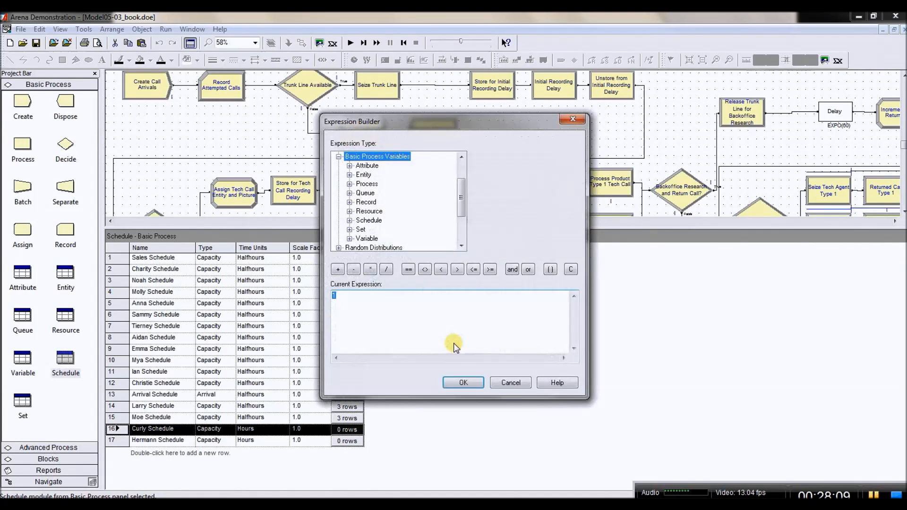
pyautogui.doubleClick(367, 238)
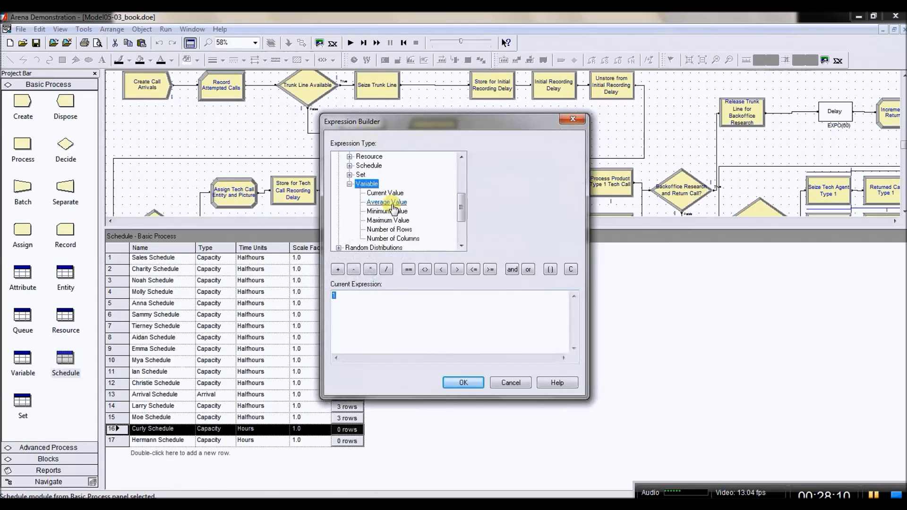
pyautogui.click(396, 193)
pyautogui.click(573, 157)
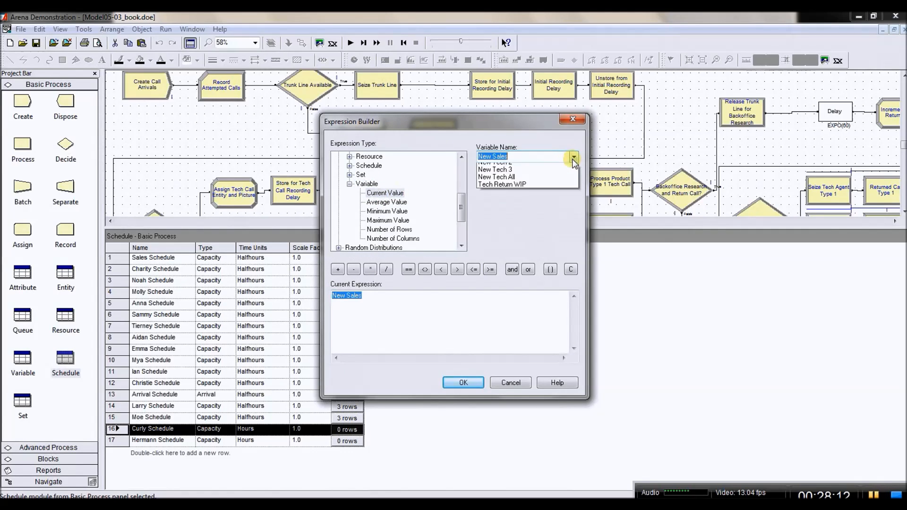
pyautogui.click(553, 189)
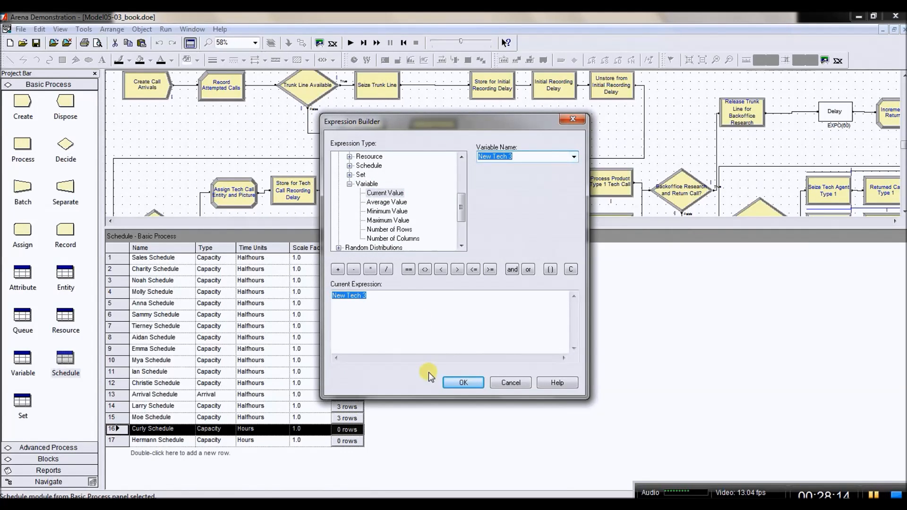
pyautogui.click(452, 381)
pyautogui.click(412, 271)
pyautogui.write('8')
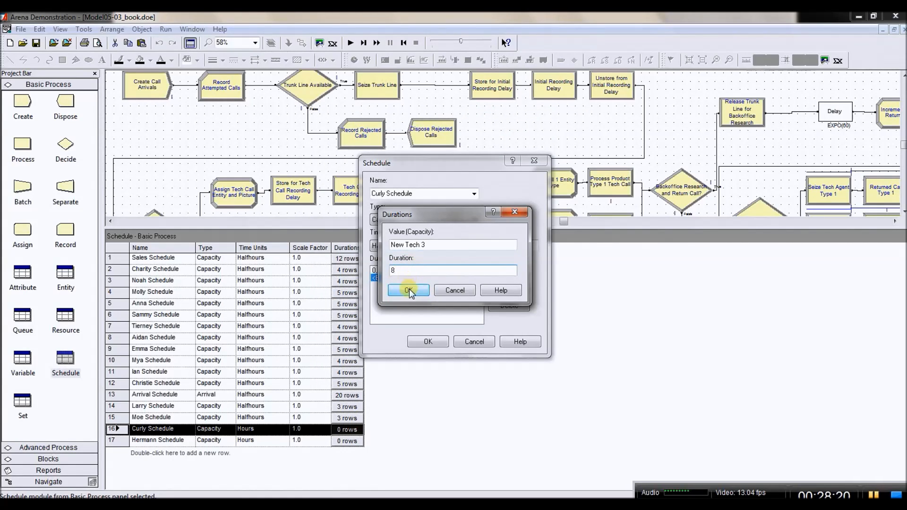
pyautogui.click(409, 291)
# Add a third duration entry to Curly Schedule with capacity 0 and duration 6.
pyautogui.doubleClick(405, 289)
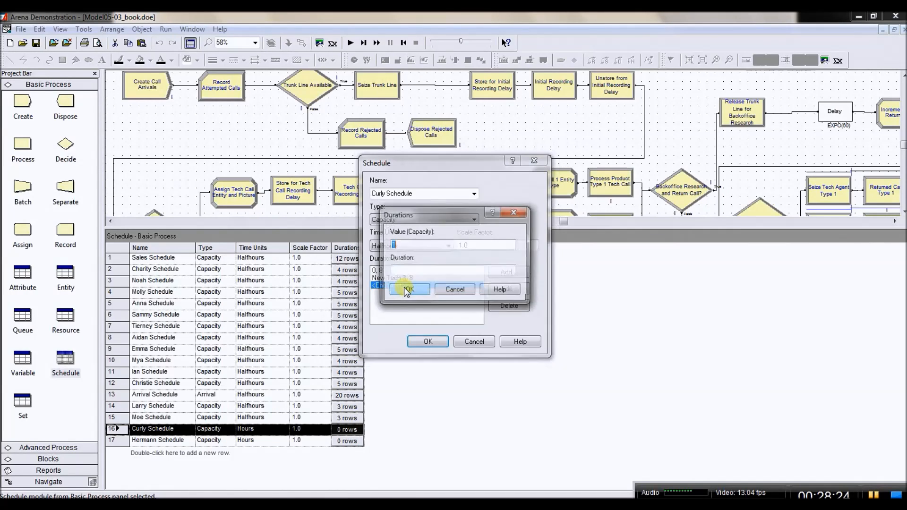
pyautogui.click(407, 270)
pyautogui.doubleClick(406, 245)
pyautogui.write('0')
pyautogui.click(394, 269)
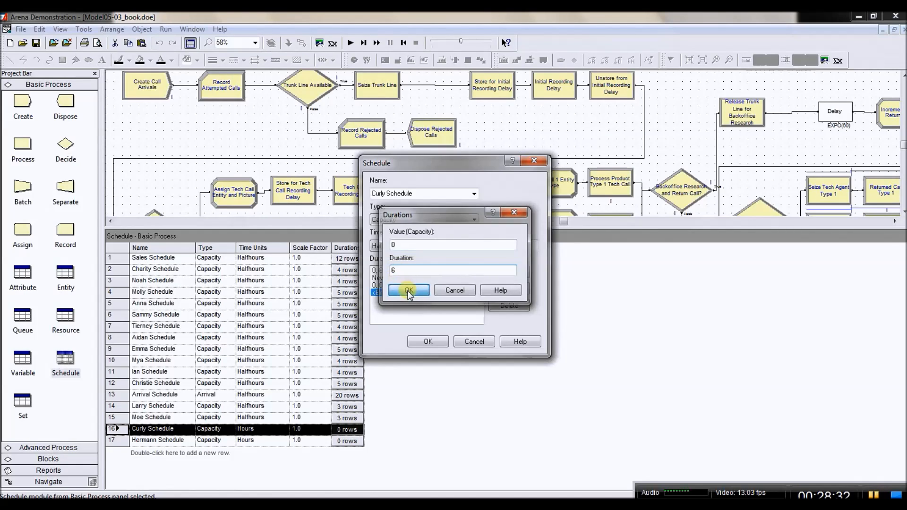
# Confirm the third duration entry and accept Curly Schedule.
pyautogui.click(407, 289)
pyautogui.click(415, 341)
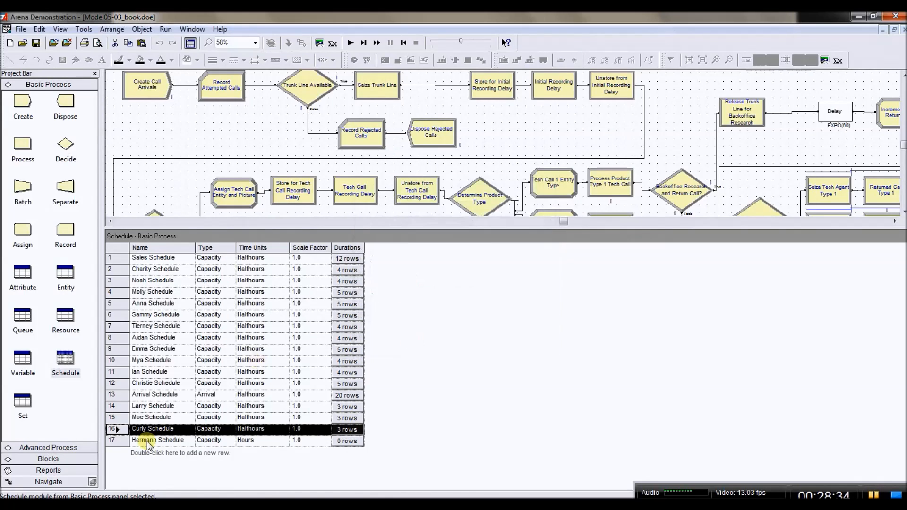
# Set the time units of Hermann Schedule to Halfhours and add a first duration entry with capacity 0 and duration 8.
pyautogui.doubleClick(115, 440)
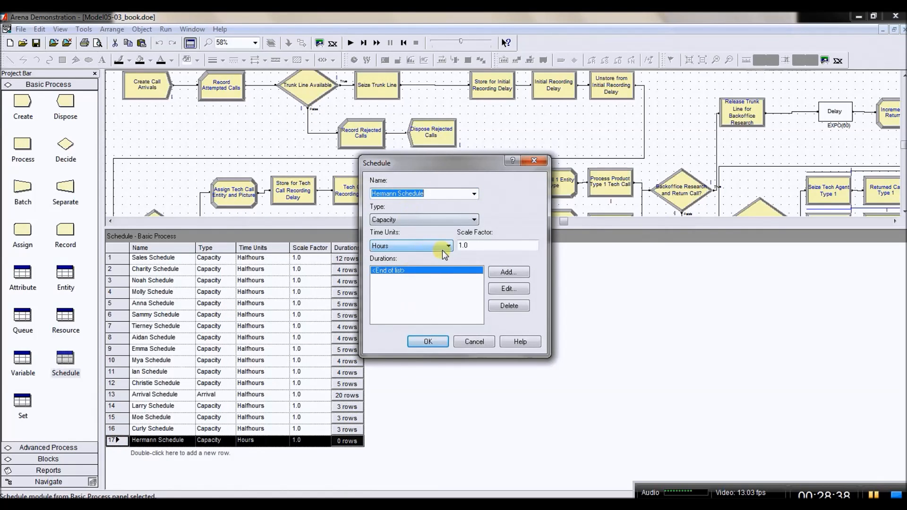
pyautogui.click(445, 246)
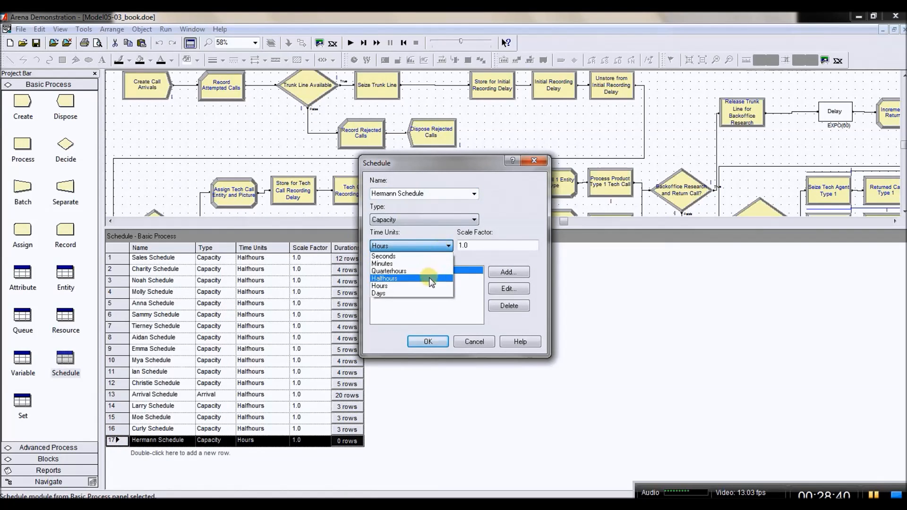
pyautogui.click(431, 279)
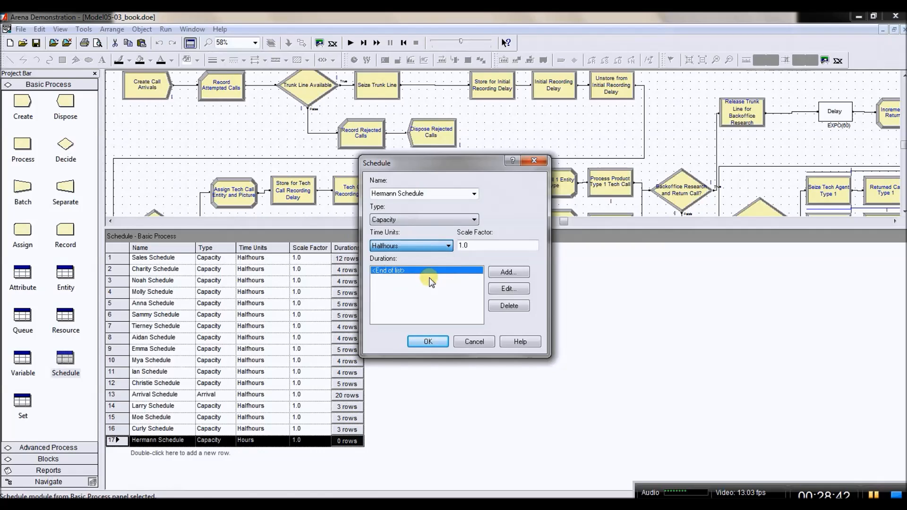
pyautogui.doubleClick(479, 271)
pyautogui.write('0')
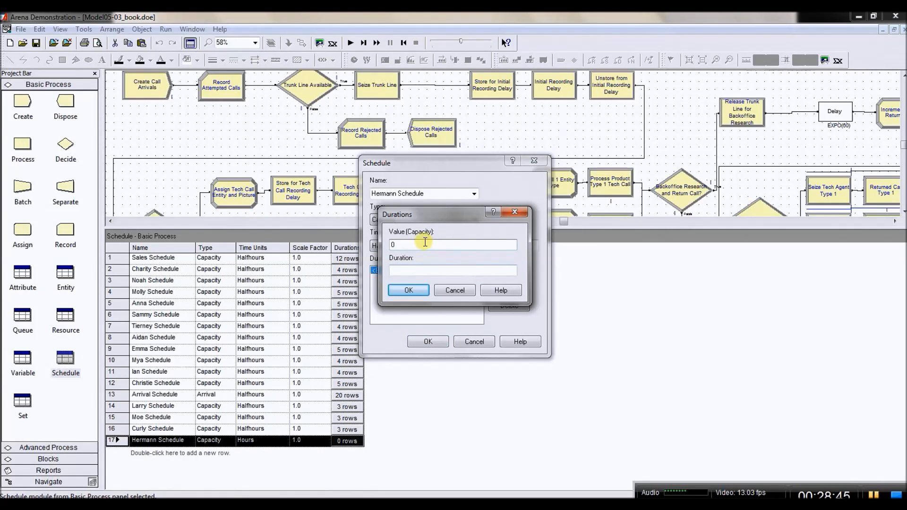
pyautogui.click(409, 271)
pyautogui.write('8')
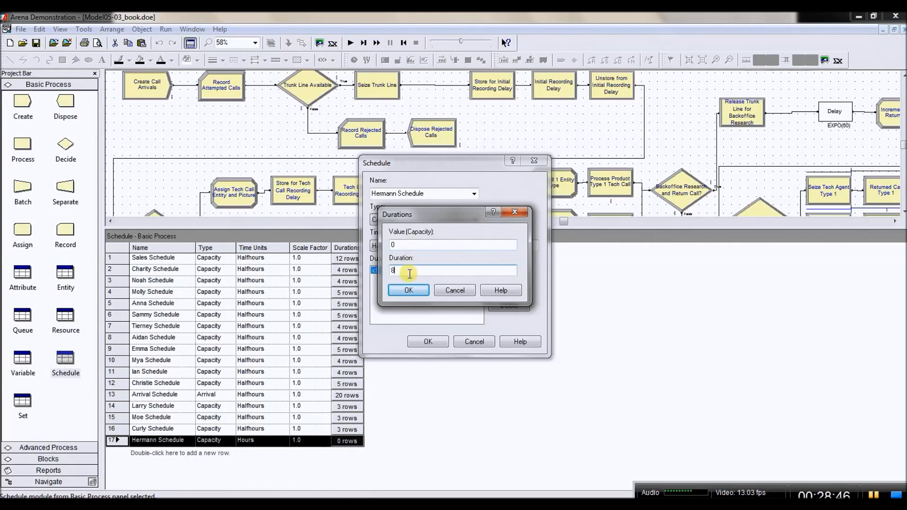
pyautogui.click(407, 289)
# Add a second Hermann Schedule entry with duration 8, using the Expression Builder to set its capacity to the current value of variable New Tech All.
pyautogui.doubleClick(406, 283)
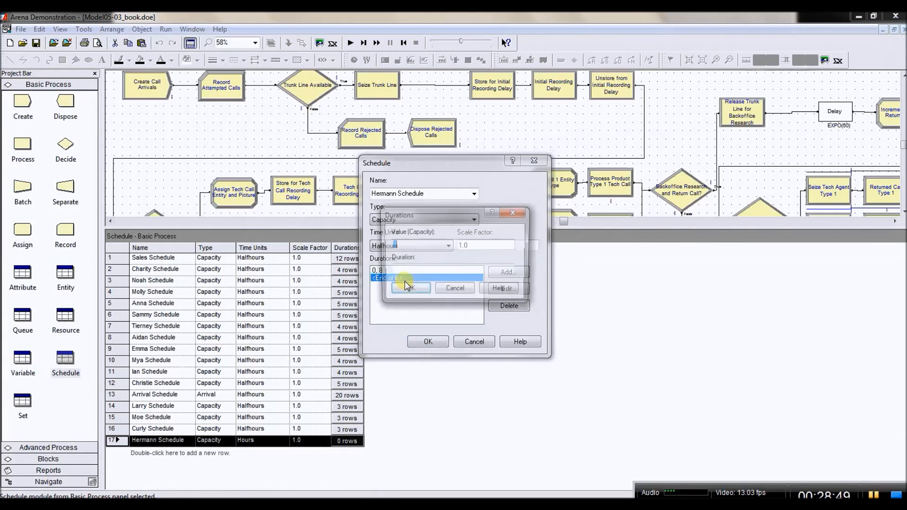
pyautogui.rightClick(403, 244)
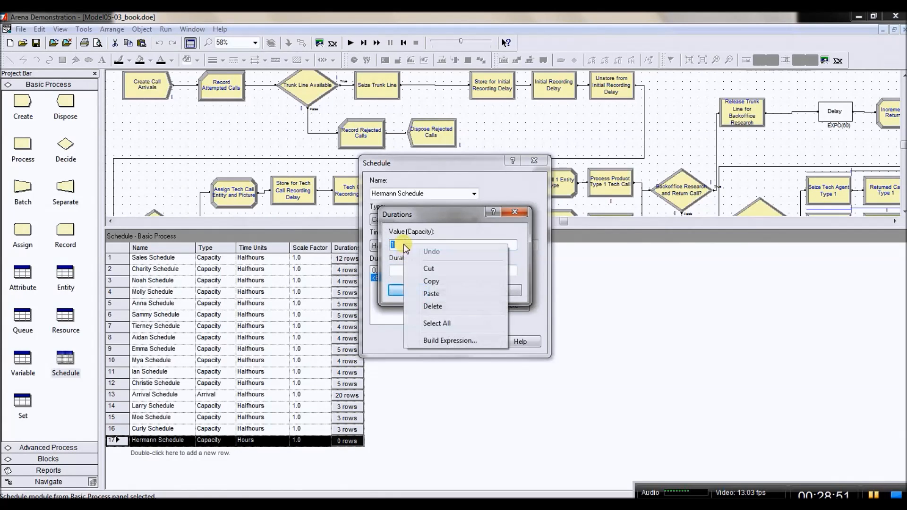
pyautogui.click(430, 340)
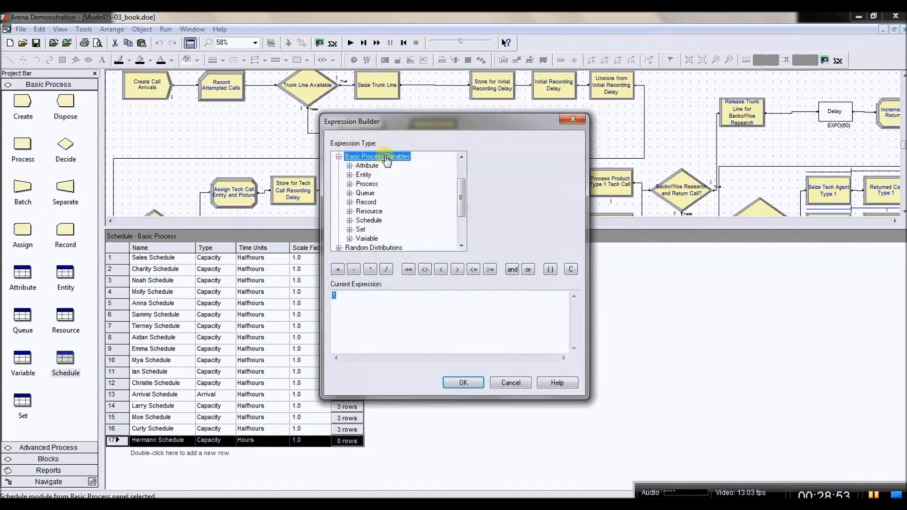
pyautogui.doubleClick(367, 239)
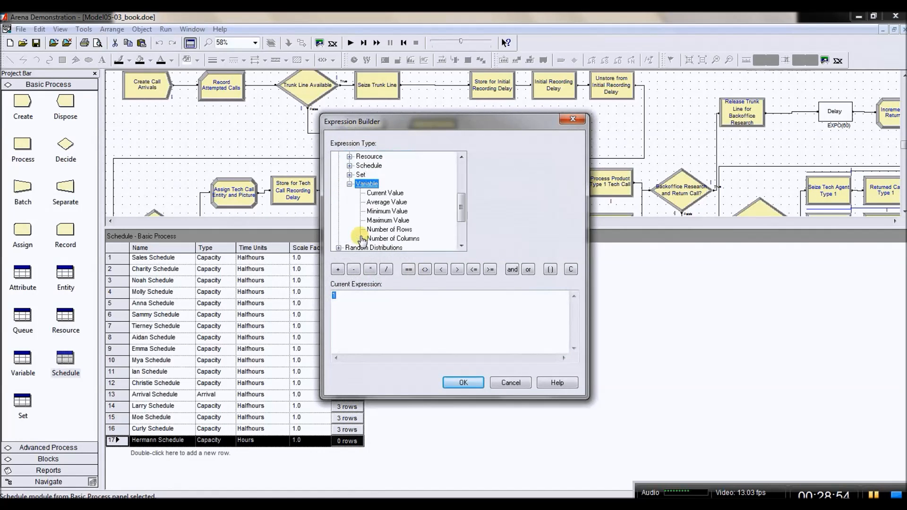
pyautogui.click(380, 193)
pyautogui.click(574, 157)
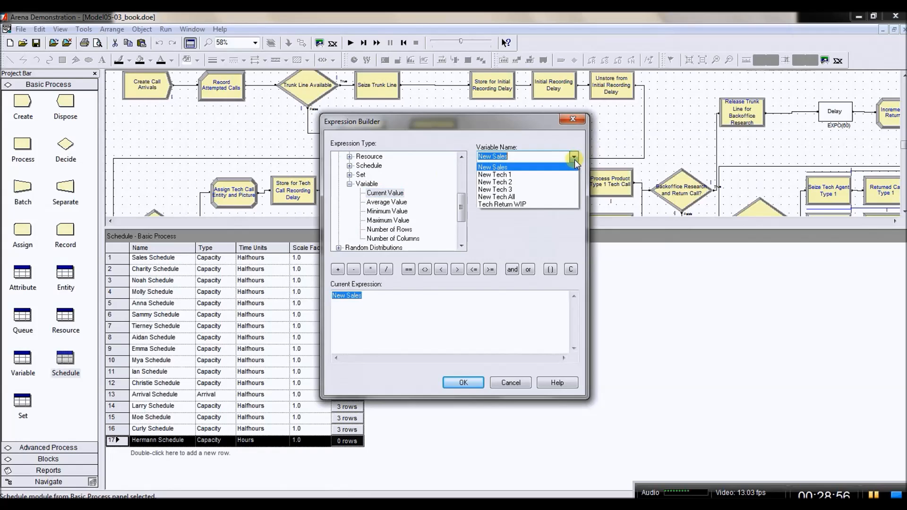
pyautogui.click(552, 197)
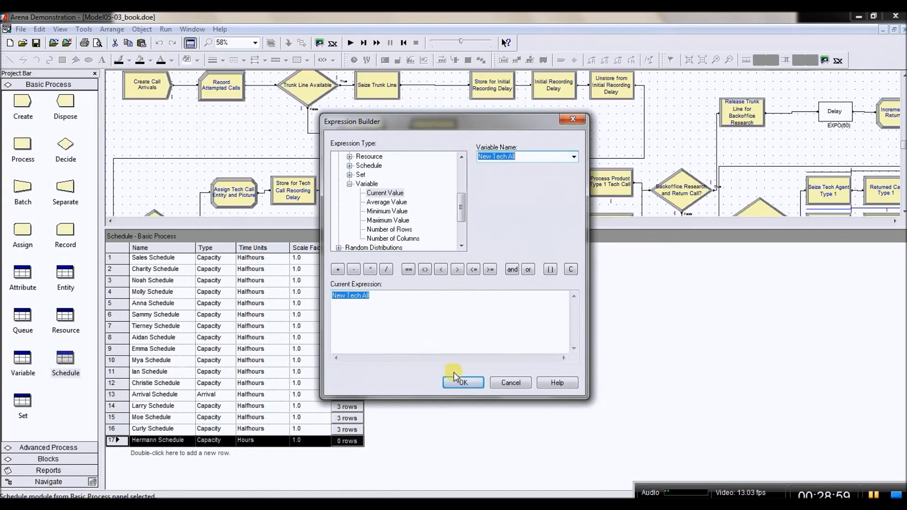
pyautogui.click(462, 382)
pyautogui.click(401, 272)
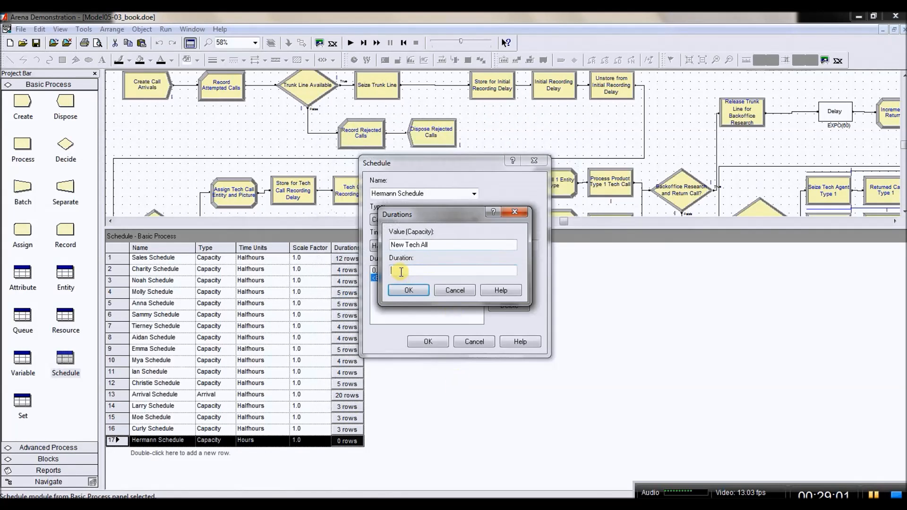
pyautogui.click(409, 290)
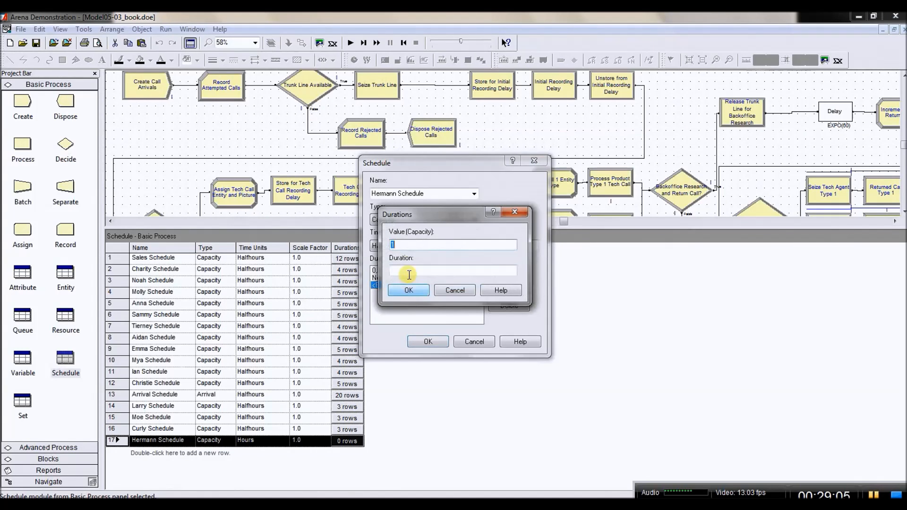
# Add a third duration entry to Hermann Schedule with capacity 0 and duration 6, and accept the schedule.
pyautogui.click(409, 269)
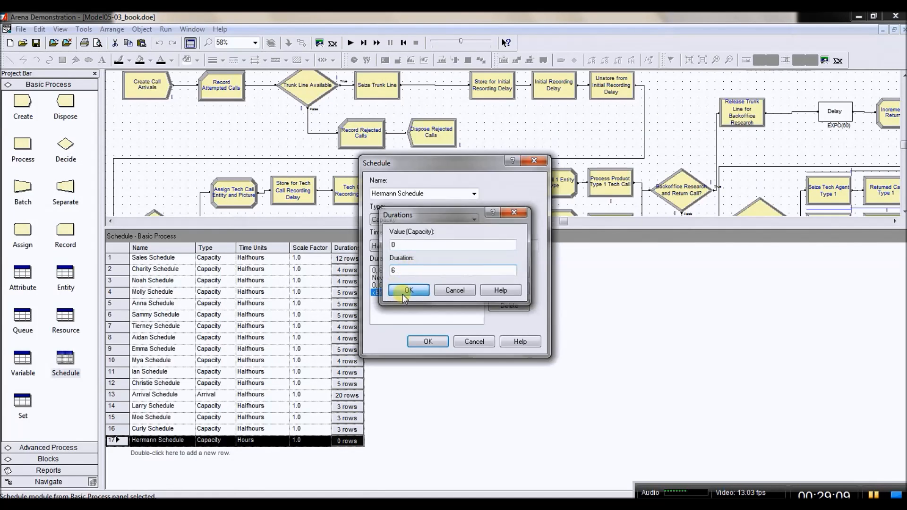
pyautogui.click(404, 292)
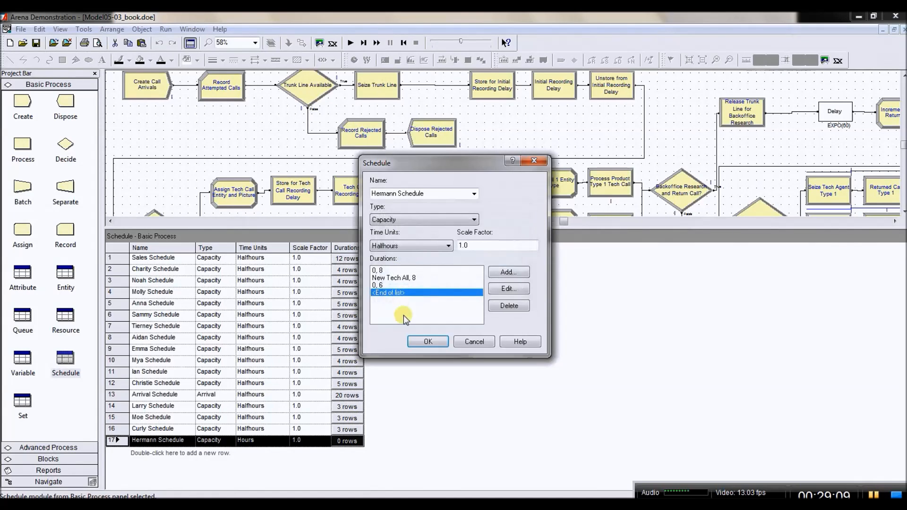
pyautogui.click(414, 340)
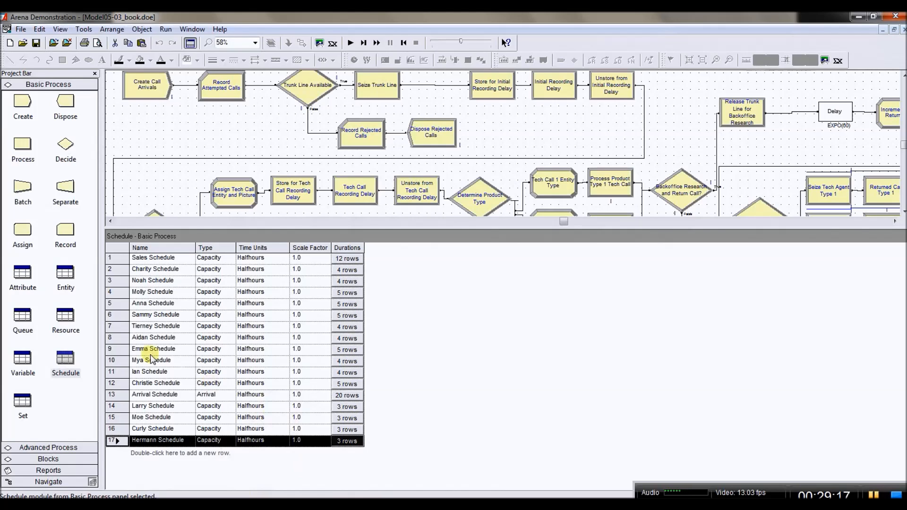
# Look over the Resource and Schedule data modules and switch to the Model 5-3 slide on staffing and resource costs.
pyautogui.click(66, 321)
pyautogui.click(70, 366)
pyautogui.hotkey('alt', 'Tab')
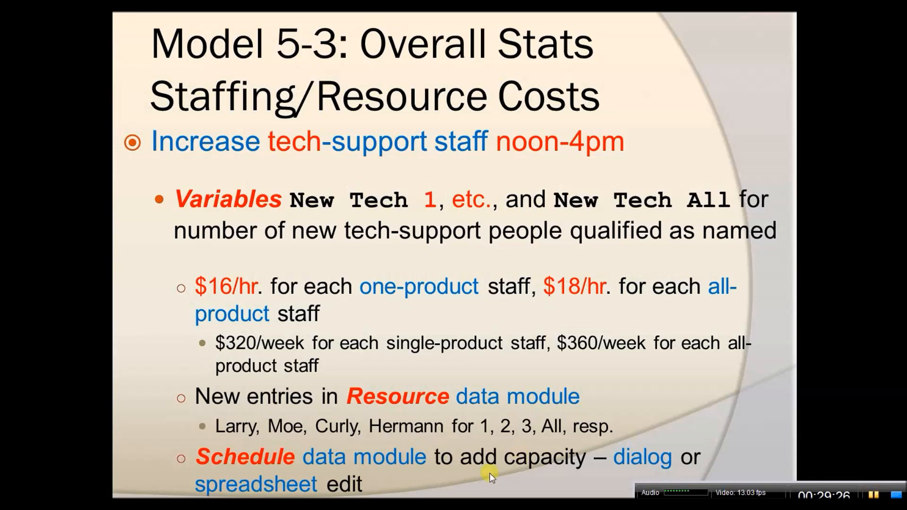
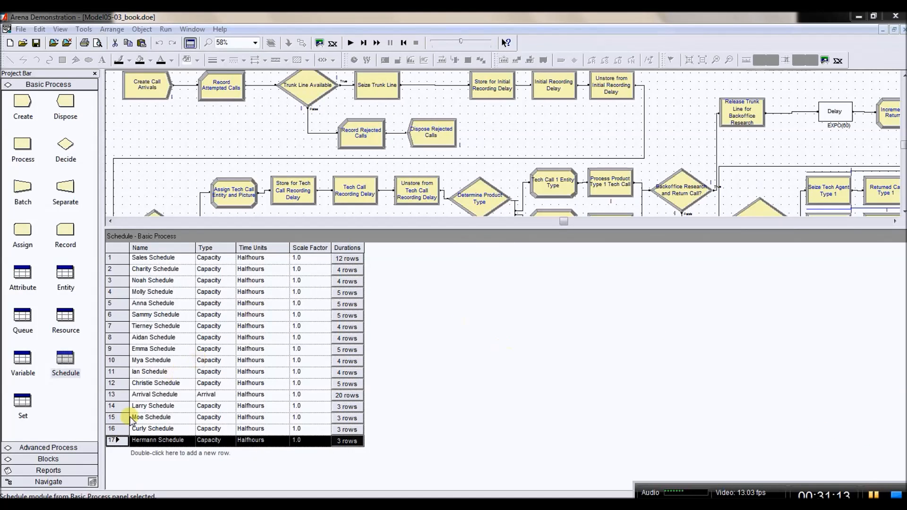
# Add a new row to the Advanced Process Expression data module and name it New Res Cost.
pyautogui.click(51, 447)
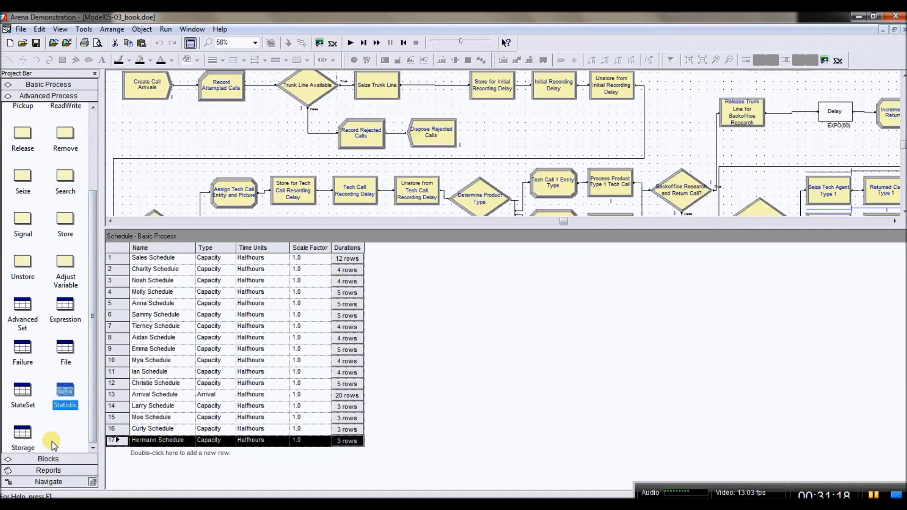
pyautogui.click(70, 312)
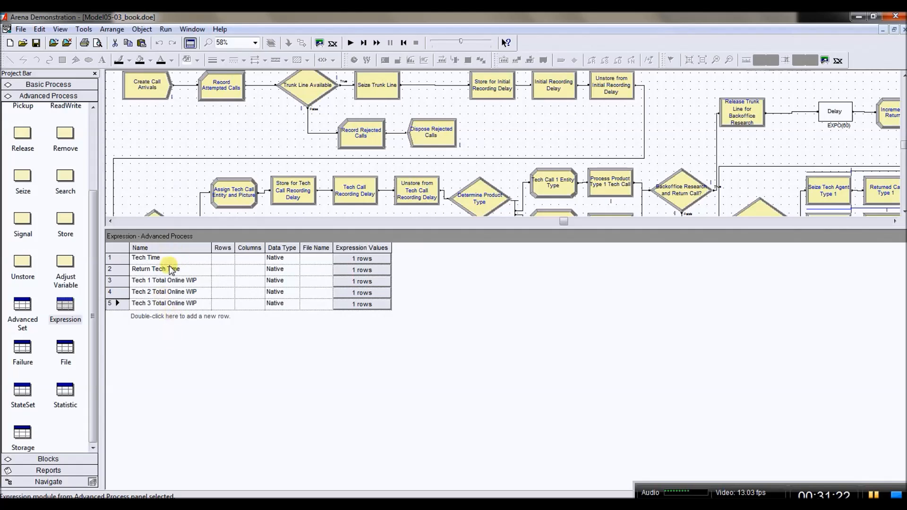
pyautogui.doubleClick(177, 317)
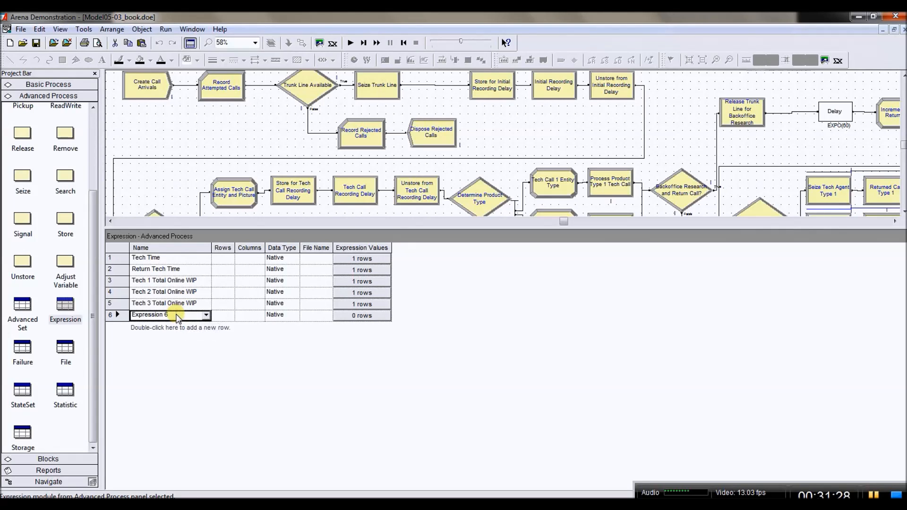
pyautogui.click(177, 315)
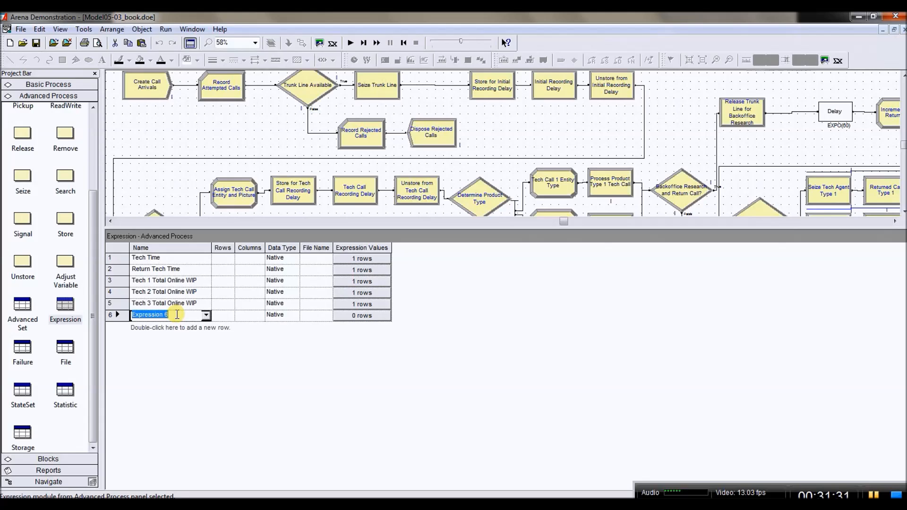
pyautogui.write('New Res Cost')
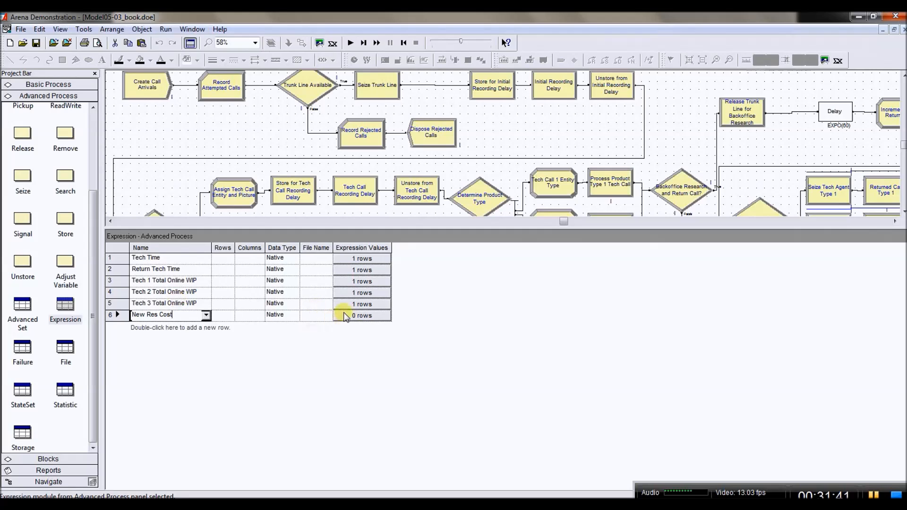
# Start adding an expression value to New Res Cost and open the Expression Builder for it, keeping the underlying dialog in view.
pyautogui.doubleClick(117, 315)
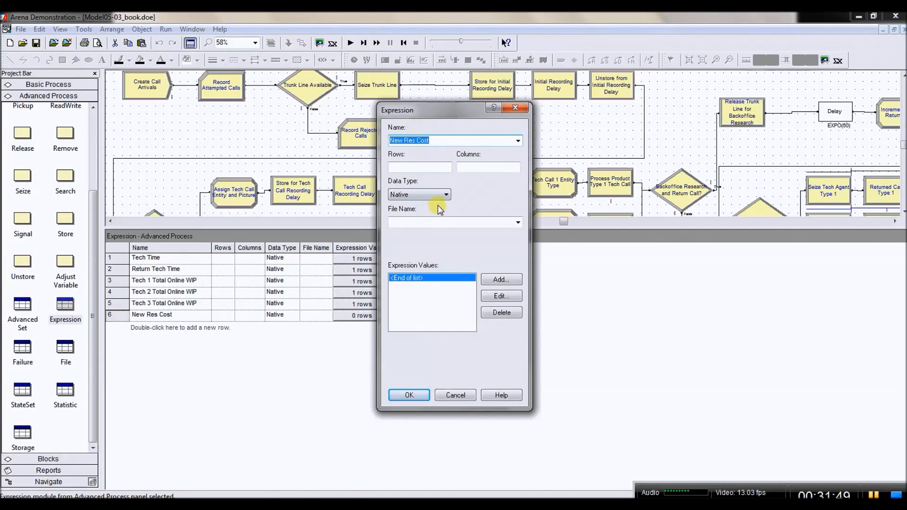
pyautogui.click(491, 280)
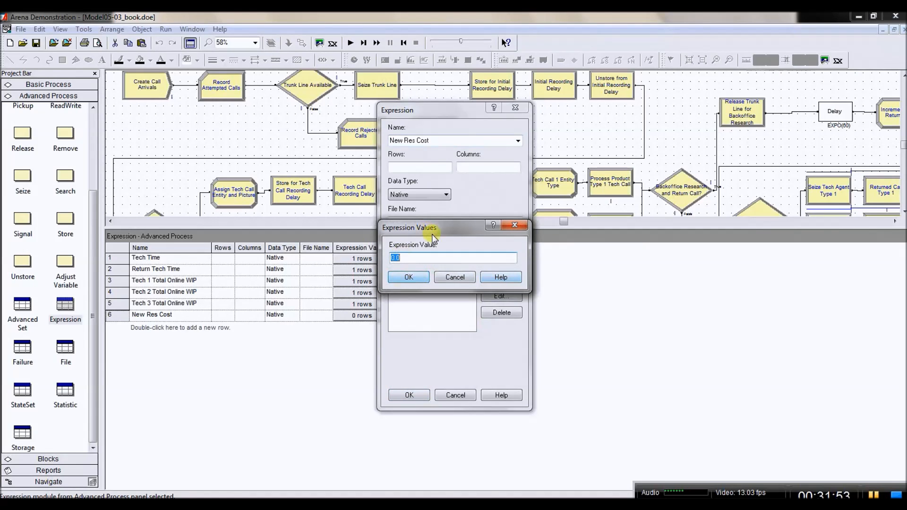
pyautogui.moveTo(433, 229); pyautogui.dragTo(574, 231)
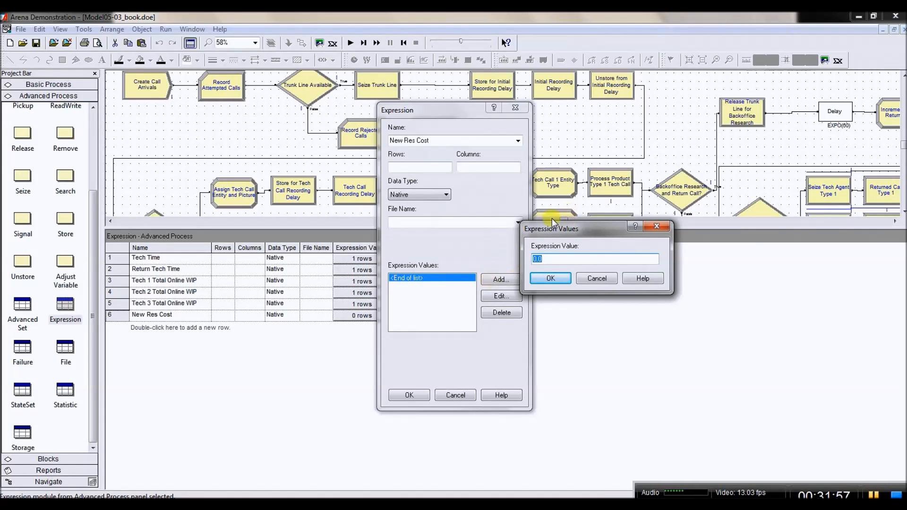
pyautogui.rightClick(546, 258)
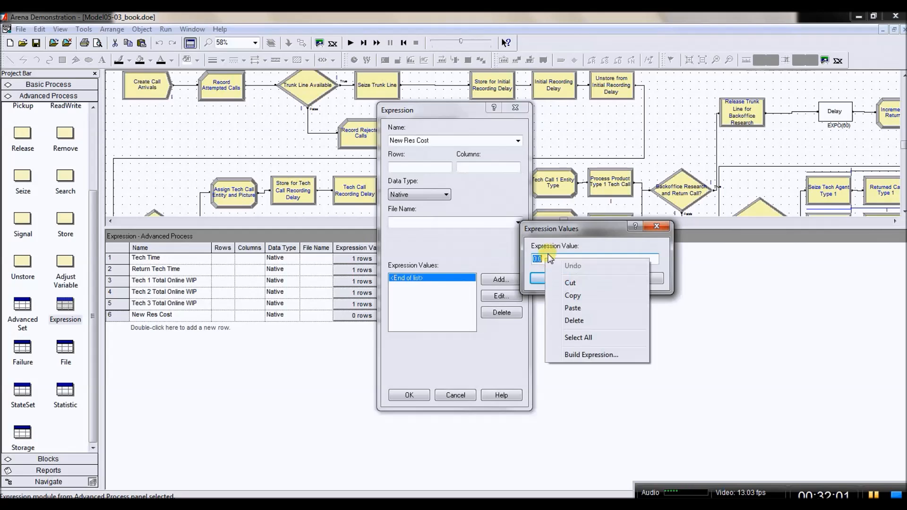
pyautogui.click(601, 356)
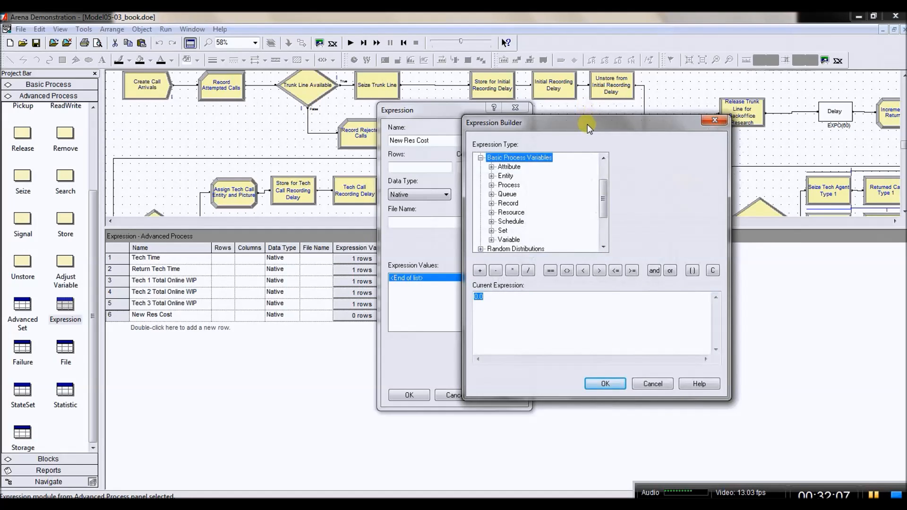
pyautogui.moveTo(587, 124); pyautogui.dragTo(604, 133)
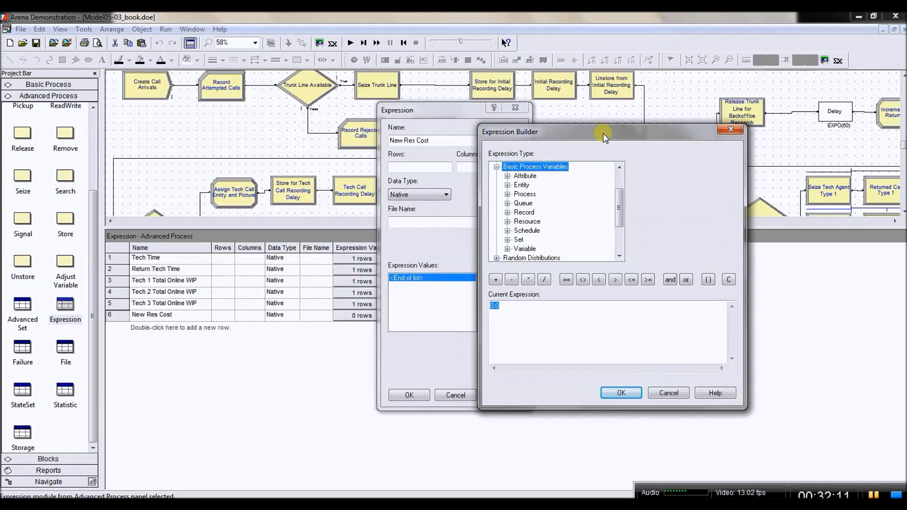
pyautogui.moveTo(603, 133); pyautogui.dragTo(603, 134)
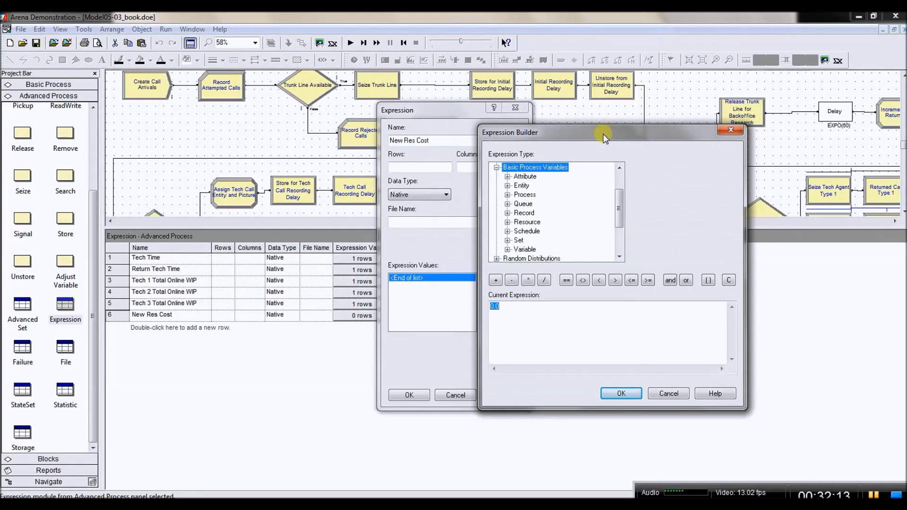
pyautogui.moveTo(603, 134); pyautogui.dragTo(562, 157)
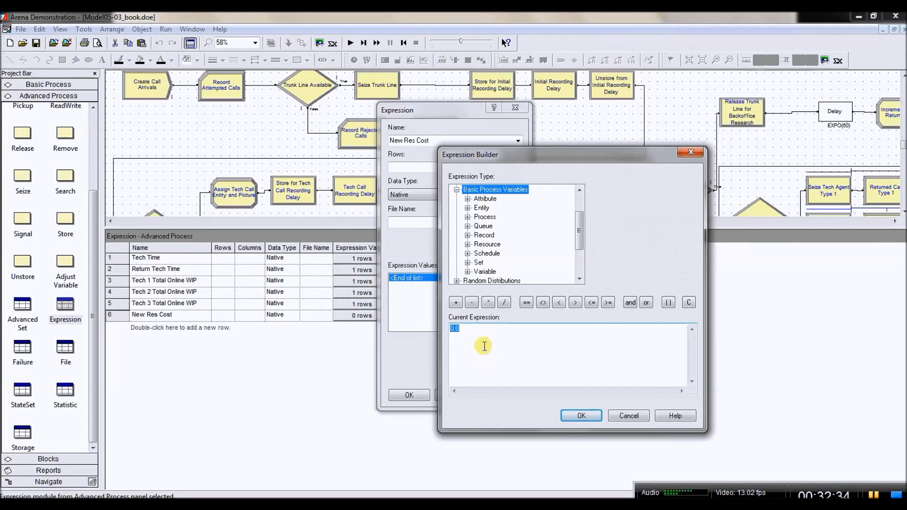
# Replace the default expression with 340* followed by the current value of variable New Sales.
pyautogui.click(487, 331)
pyautogui.moveTo(486, 331); pyautogui.dragTo(444, 331)
pyautogui.write('340*')
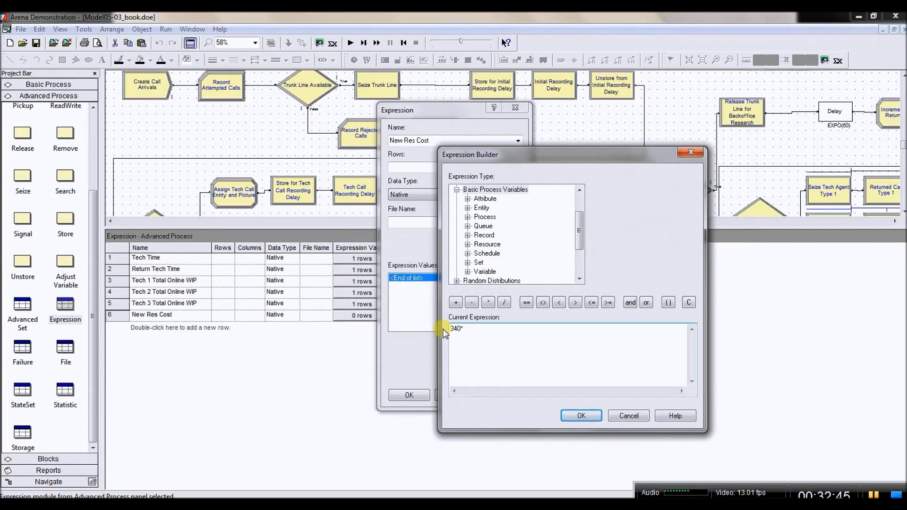
pyautogui.doubleClick(484, 272)
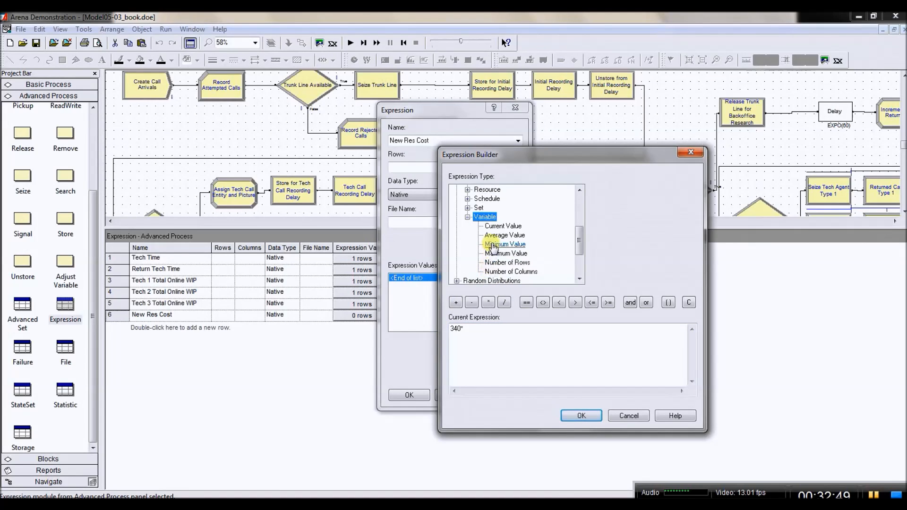
pyautogui.click(495, 226)
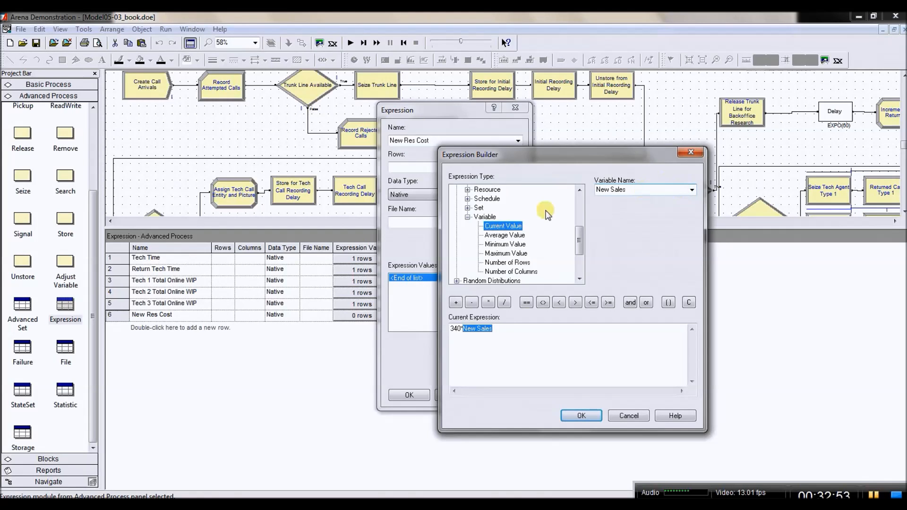
# Extend the 340*New Sales expression with + 320 * followed by an empty pair of parentheses.
pyautogui.moveTo(579, 233); pyautogui.dragTo(579, 214)
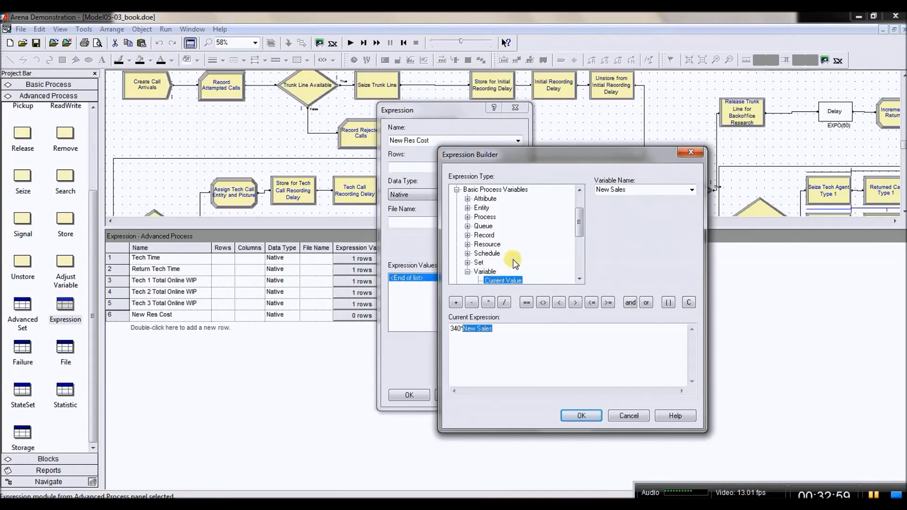
pyautogui.click(692, 190)
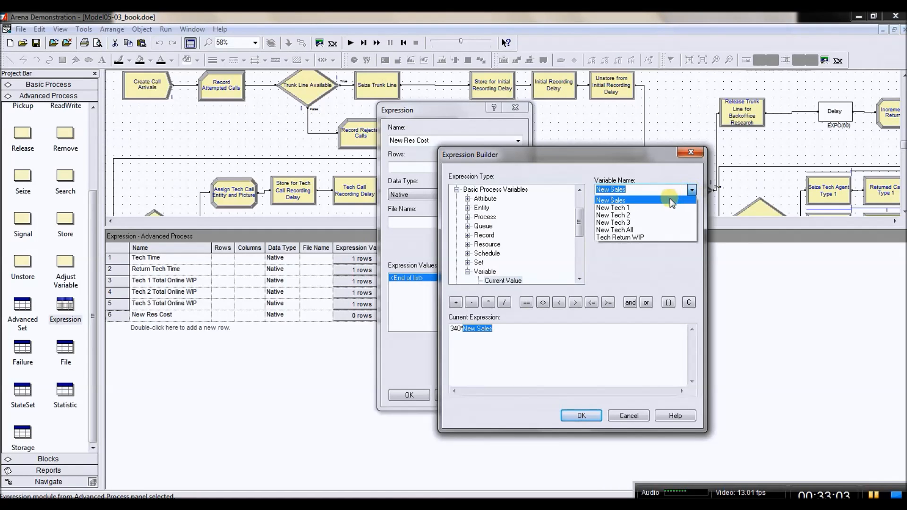
pyautogui.click(671, 200)
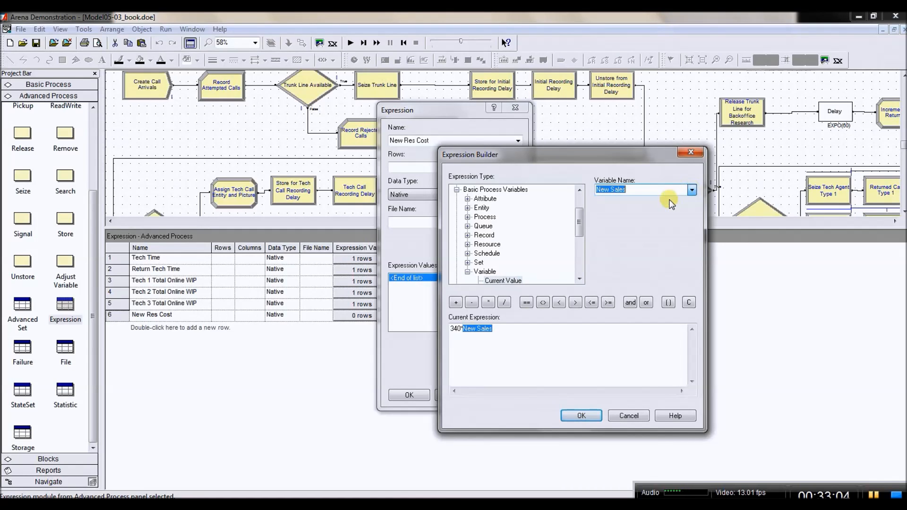
pyautogui.click(525, 328)
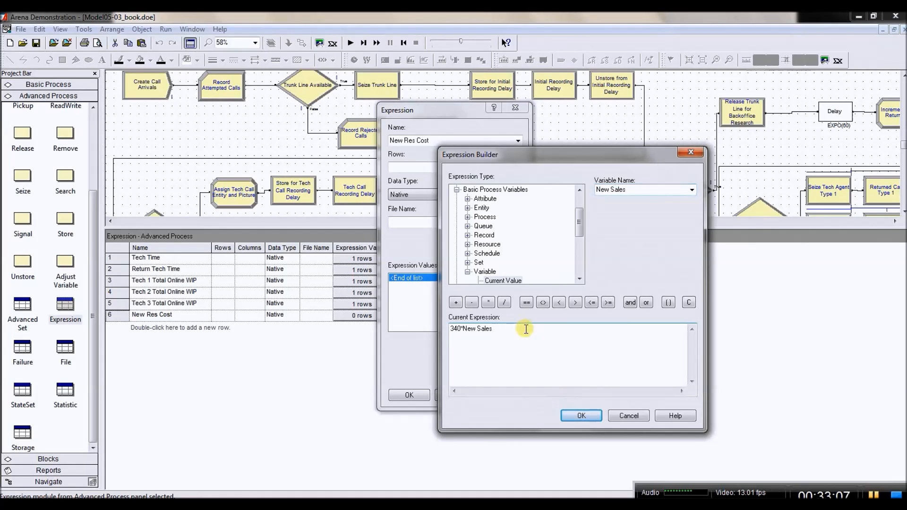
pyautogui.click(455, 302)
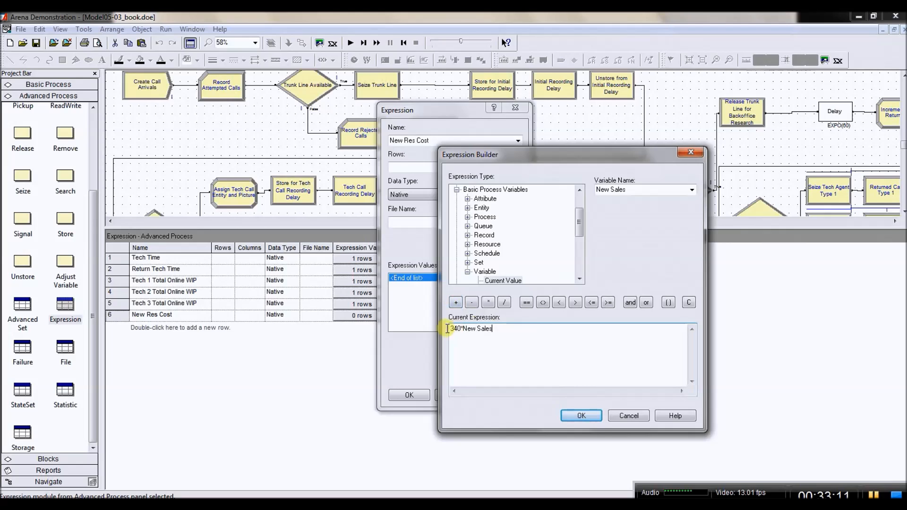
pyautogui.click(456, 302)
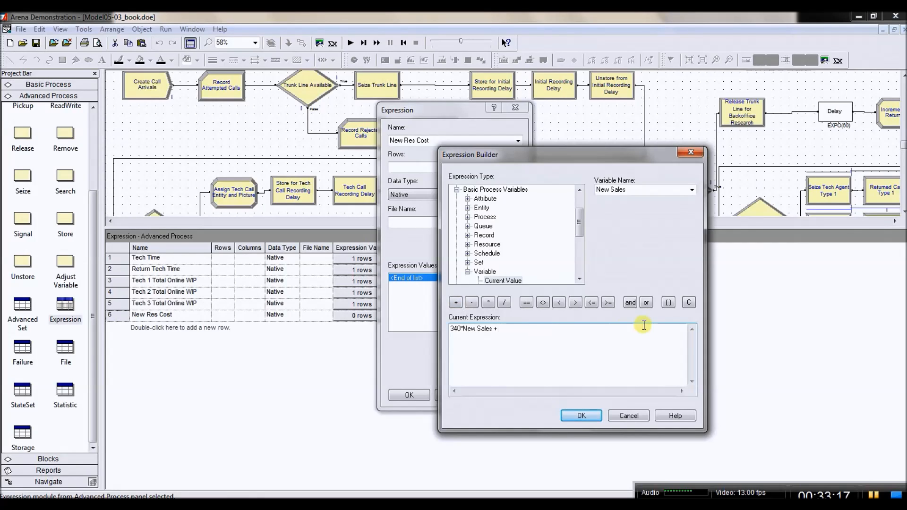
pyautogui.click(668, 302)
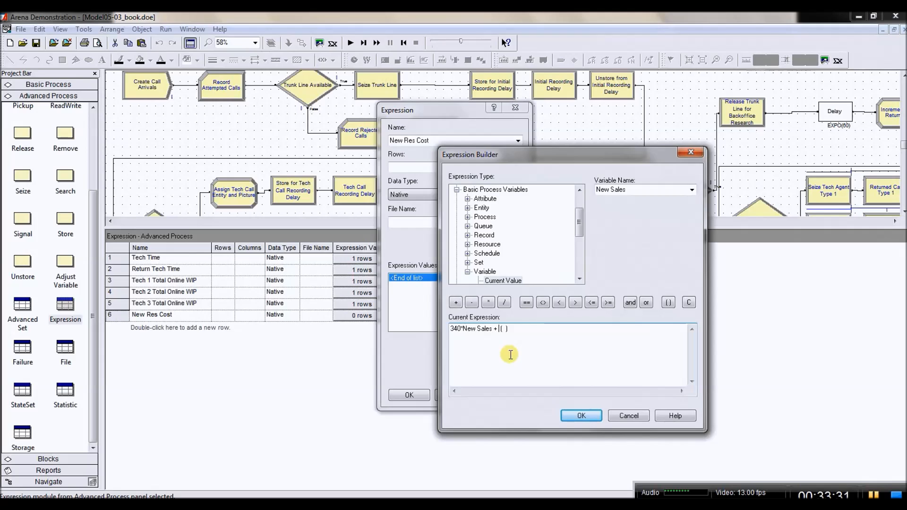
pyautogui.write('320')
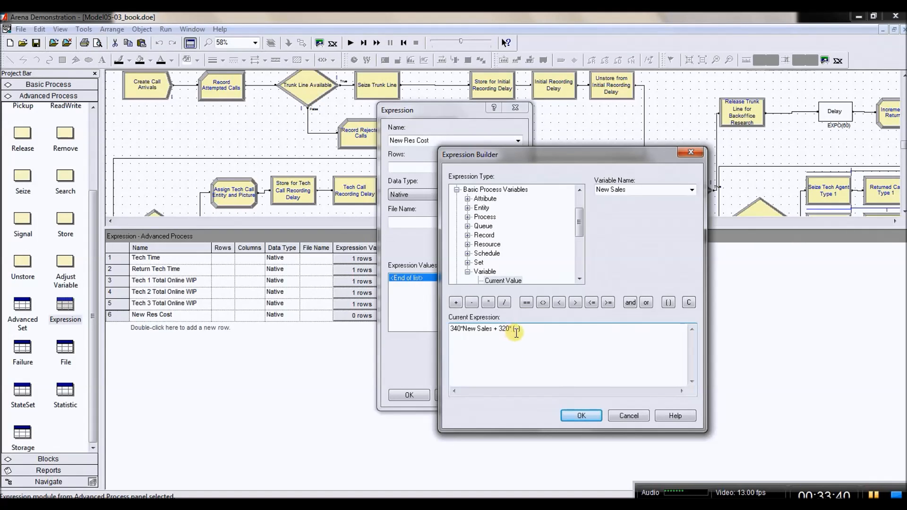
pyautogui.click(487, 302)
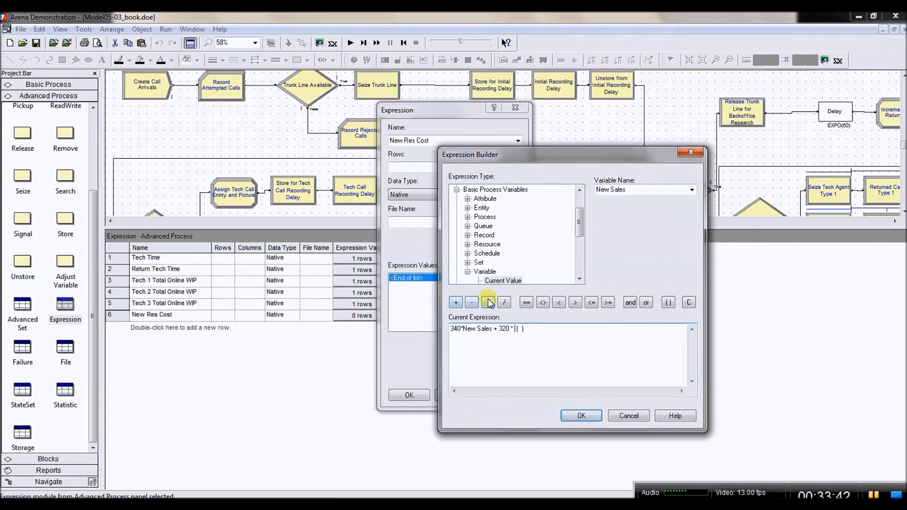
pyautogui.click(516, 333)
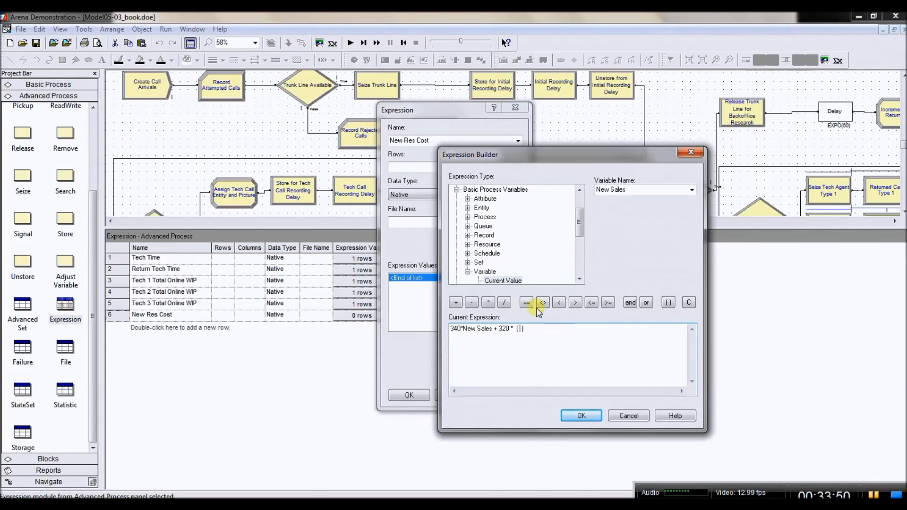
# Fill the parentheses with the current value of variable New Tech 1 plus that of New Tech 2.
pyautogui.click(508, 282)
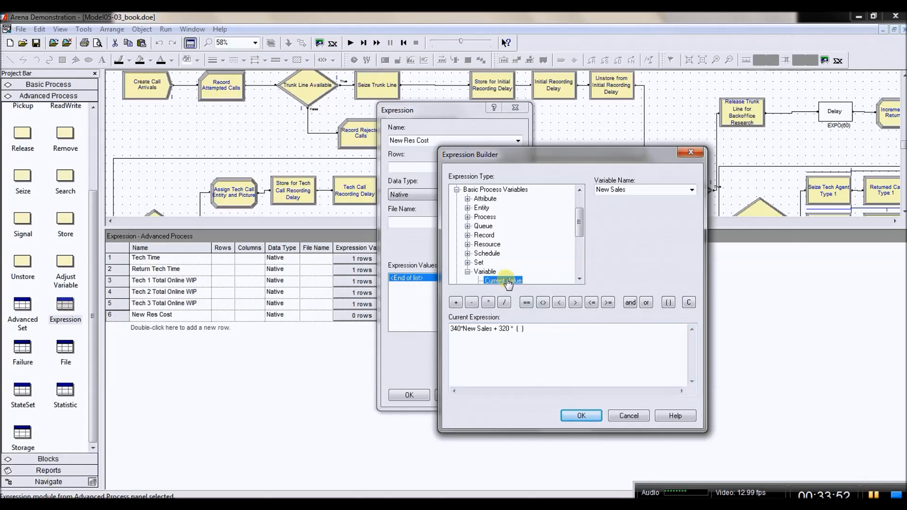
pyautogui.click(691, 191)
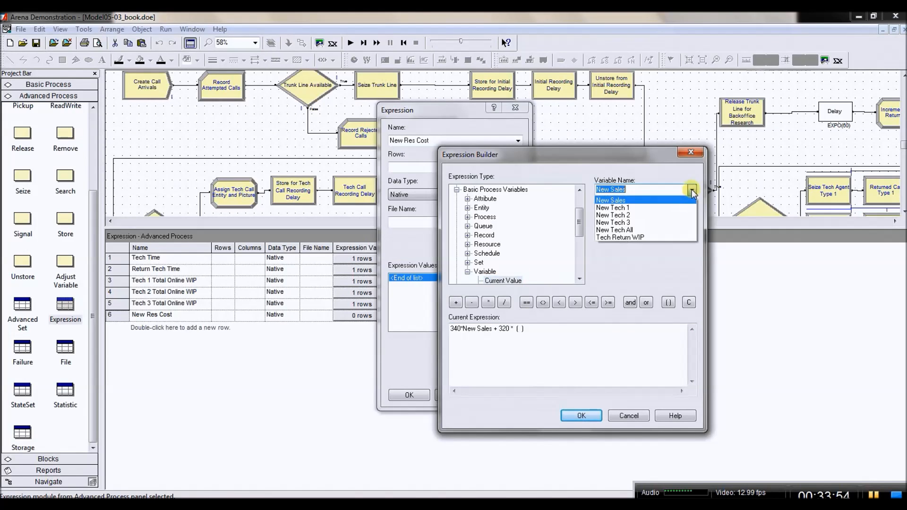
pyautogui.click(659, 211)
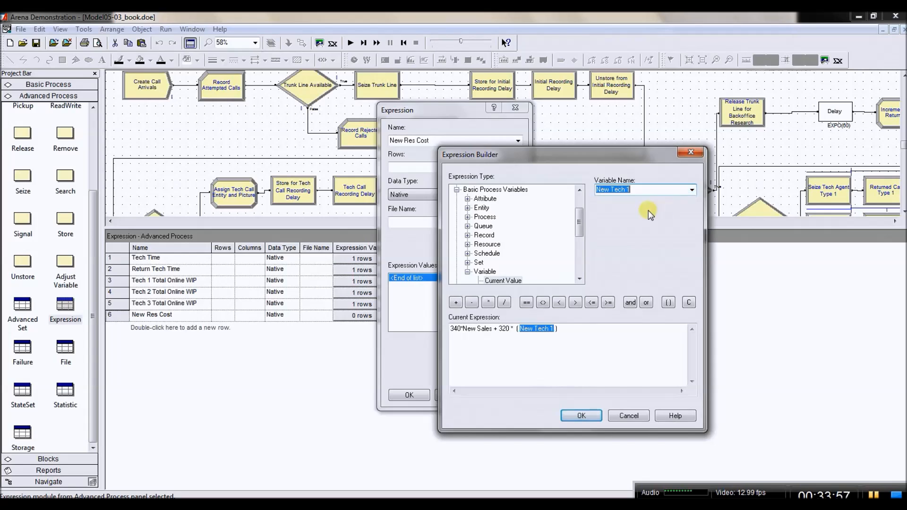
pyautogui.click(553, 328)
pyautogui.click(456, 302)
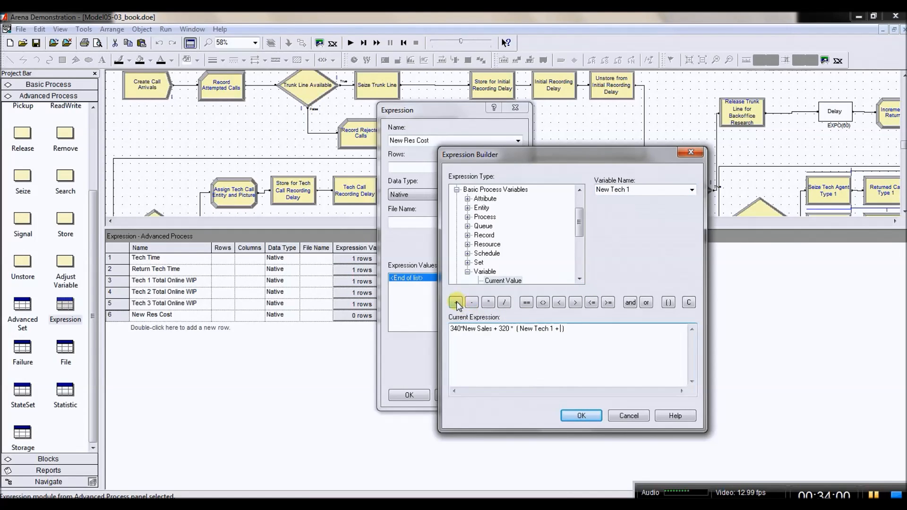
pyautogui.click(503, 282)
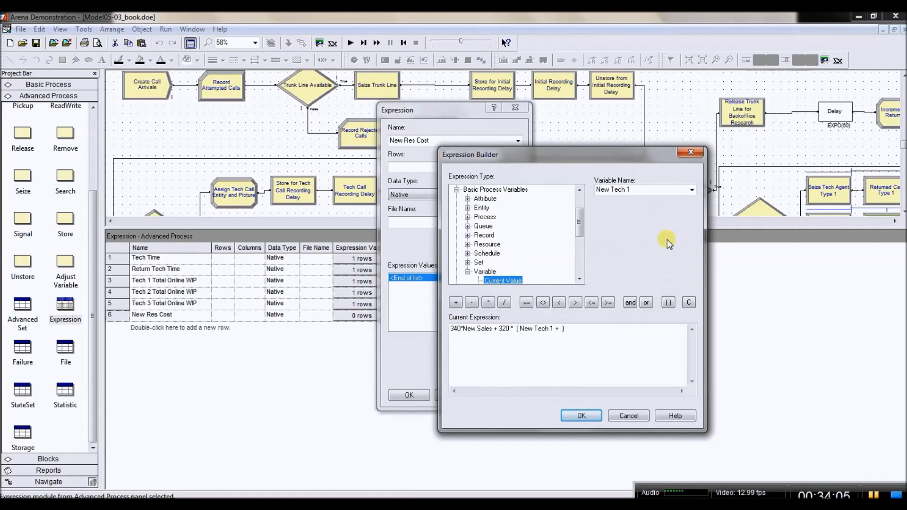
pyautogui.click(692, 191)
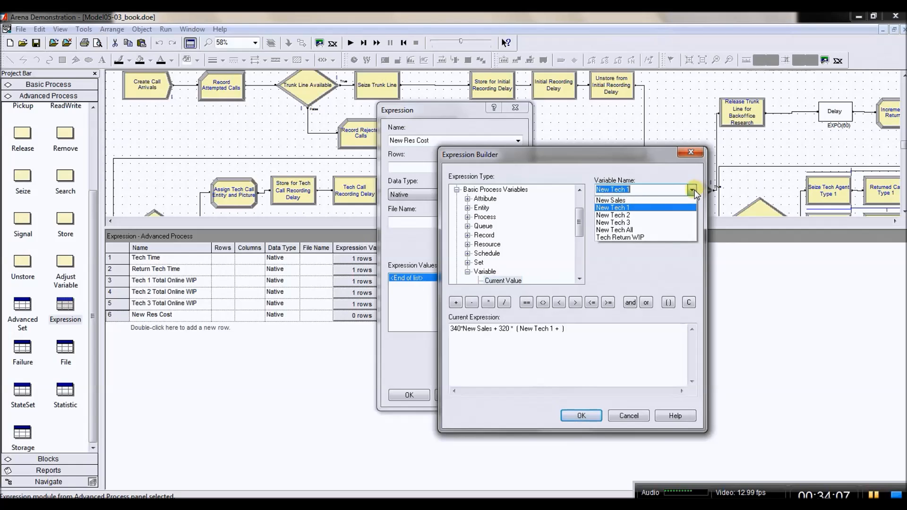
pyautogui.click(664, 216)
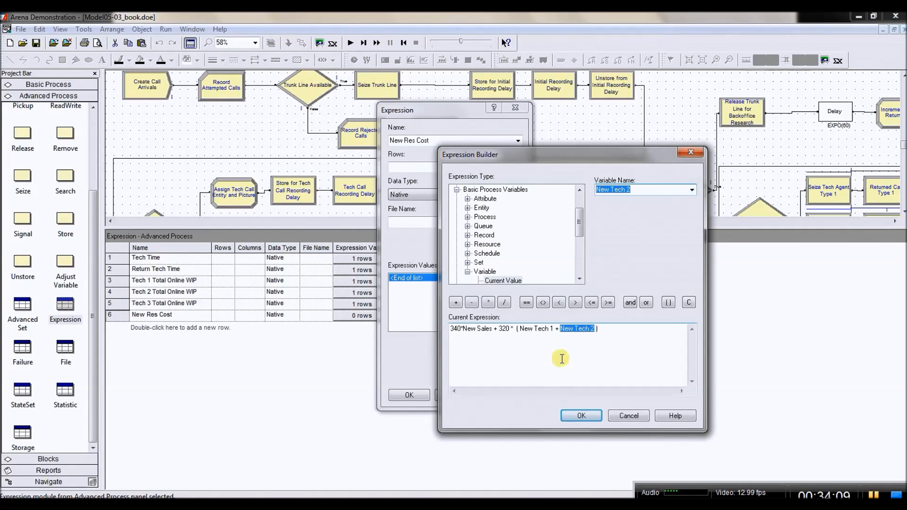
# Add the current value of variable New Tech 3 as the third term inside the parentheses.
pyautogui.click(594, 330)
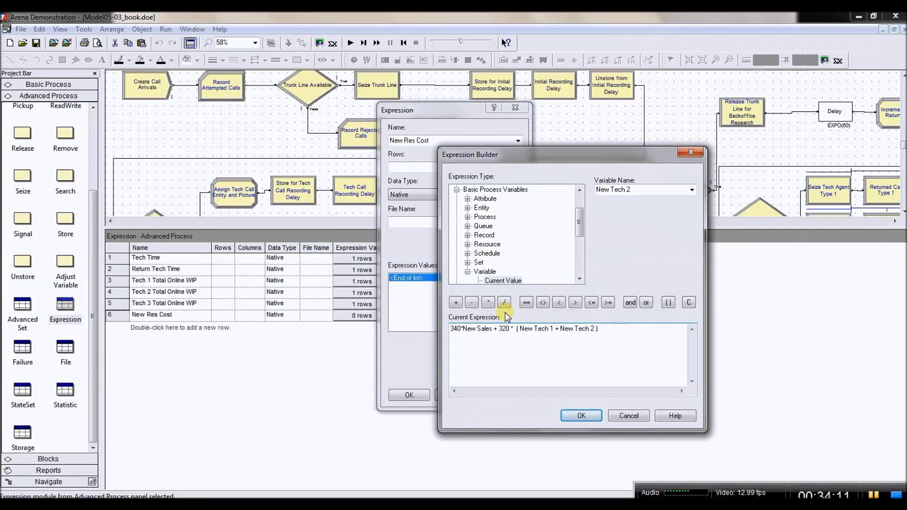
pyautogui.click(457, 302)
pyautogui.click(505, 281)
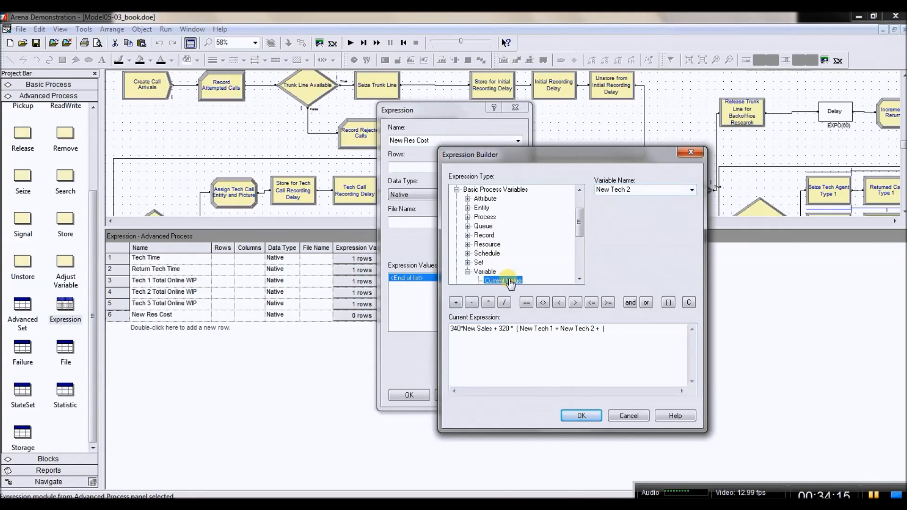
pyautogui.click(692, 191)
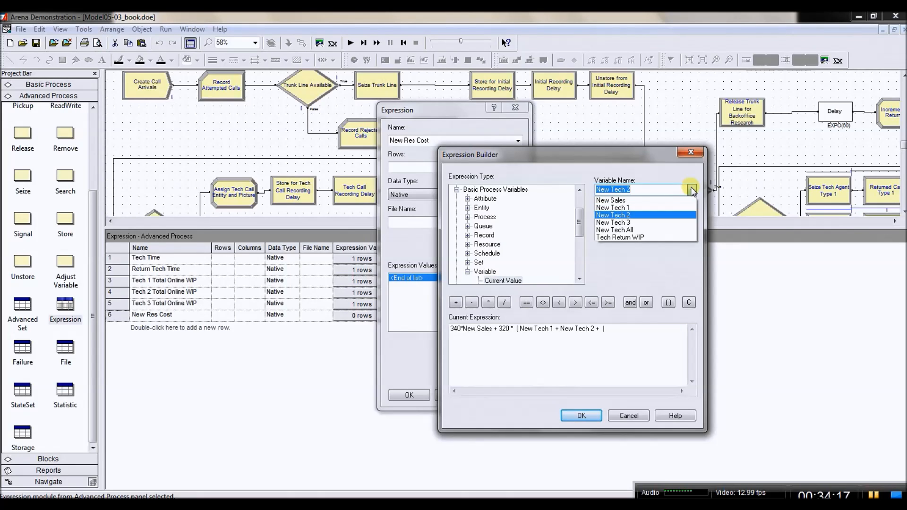
pyautogui.click(671, 224)
# Append + 360 * and the current value of variable New Tech All after the closing parenthesis.
pyautogui.click(644, 327)
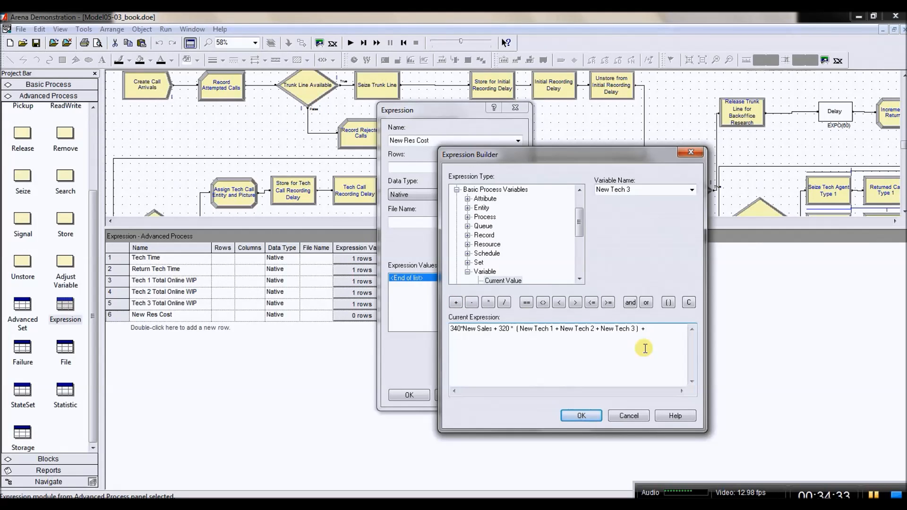
pyautogui.write('360')
pyautogui.click(488, 302)
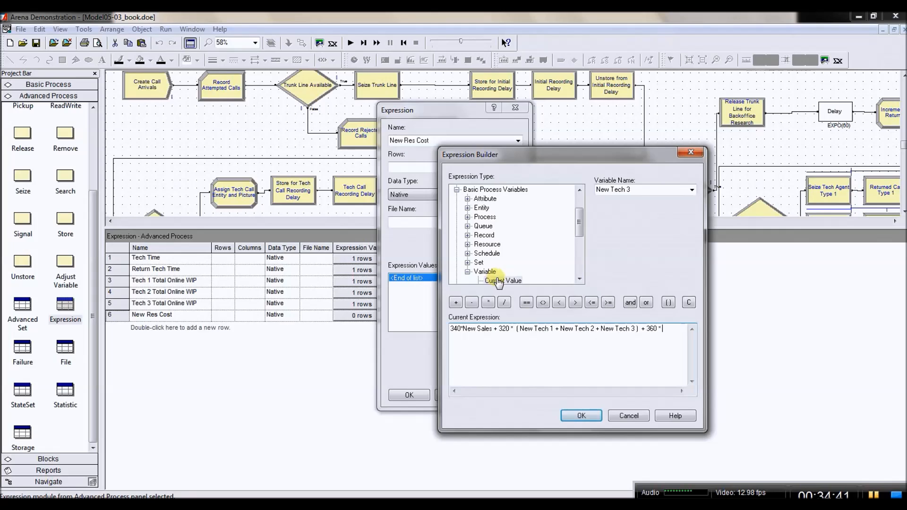
pyautogui.click(496, 280)
pyautogui.click(692, 190)
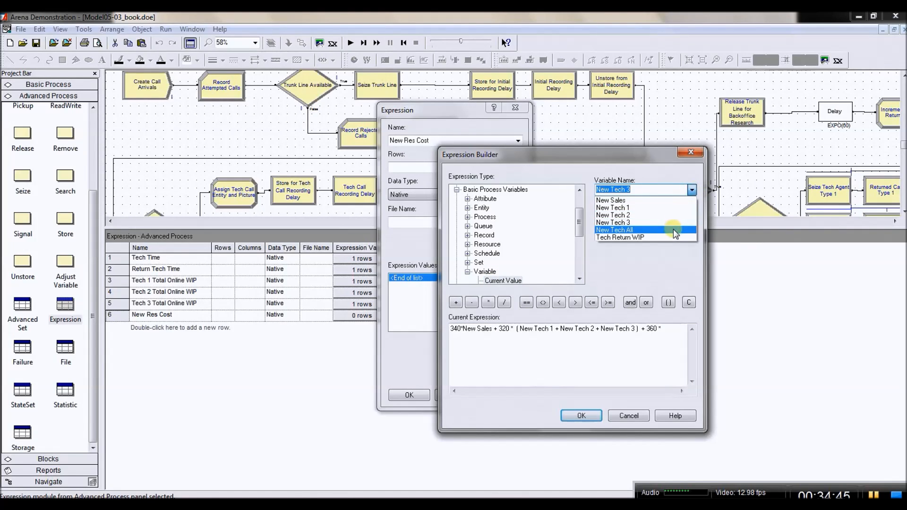
pyautogui.click(673, 229)
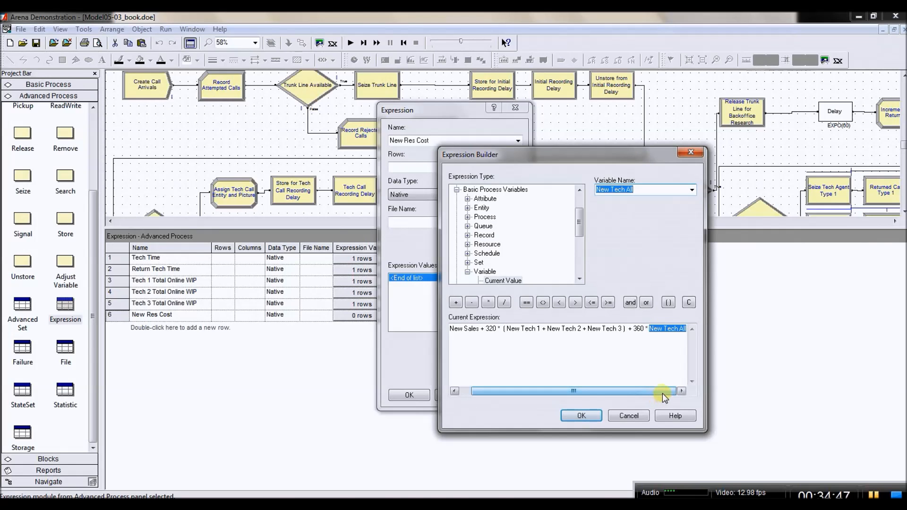
# Append + 98 * the current number scheduled of resource Trunk Line, and save the finished expression value in New Res Cost.
pyautogui.click(686, 330)
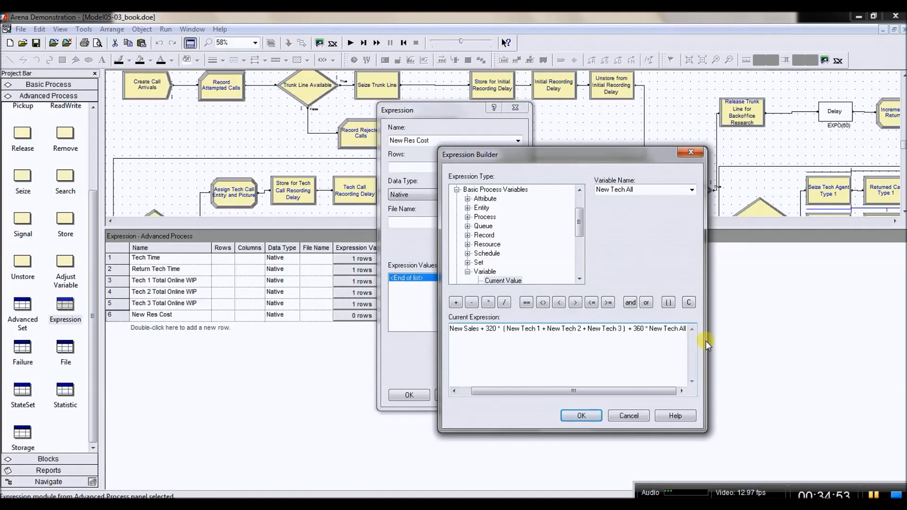
pyautogui.click(455, 301)
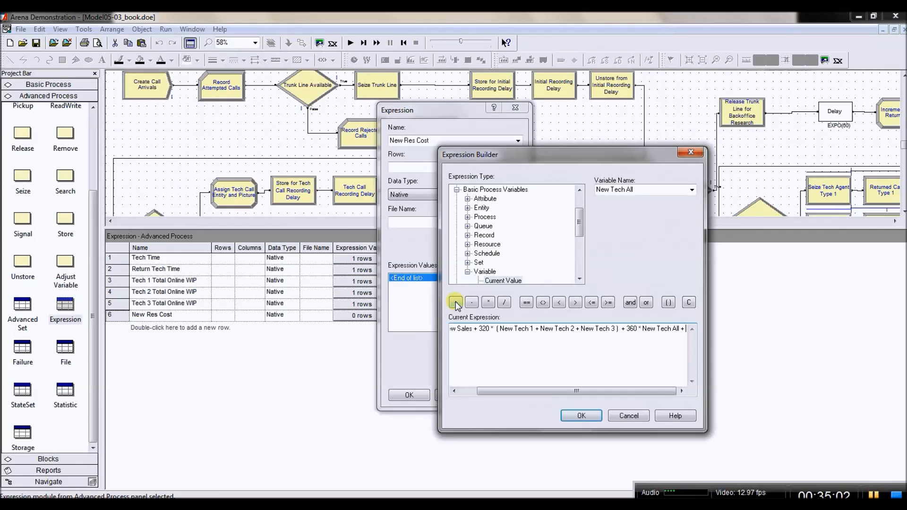
pyautogui.write('98')
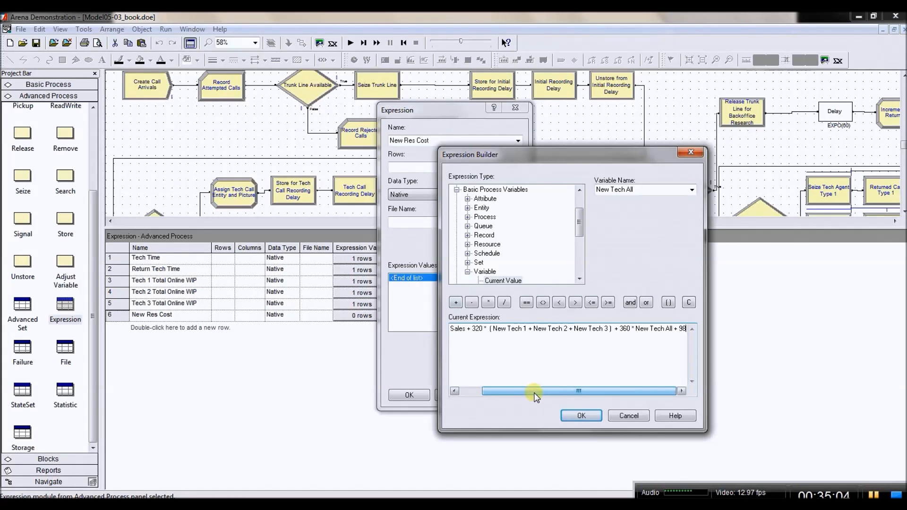
pyautogui.click(488, 302)
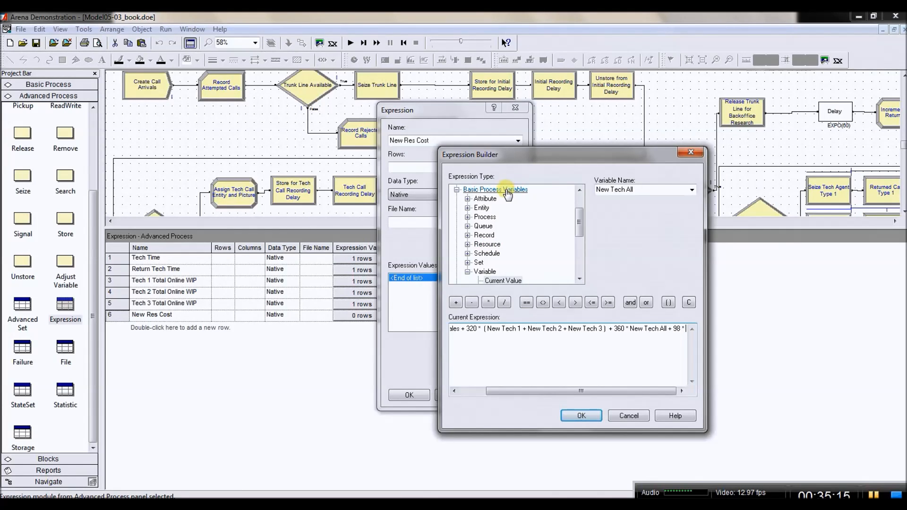
pyautogui.doubleClick(497, 246)
pyautogui.doubleClick(492, 272)
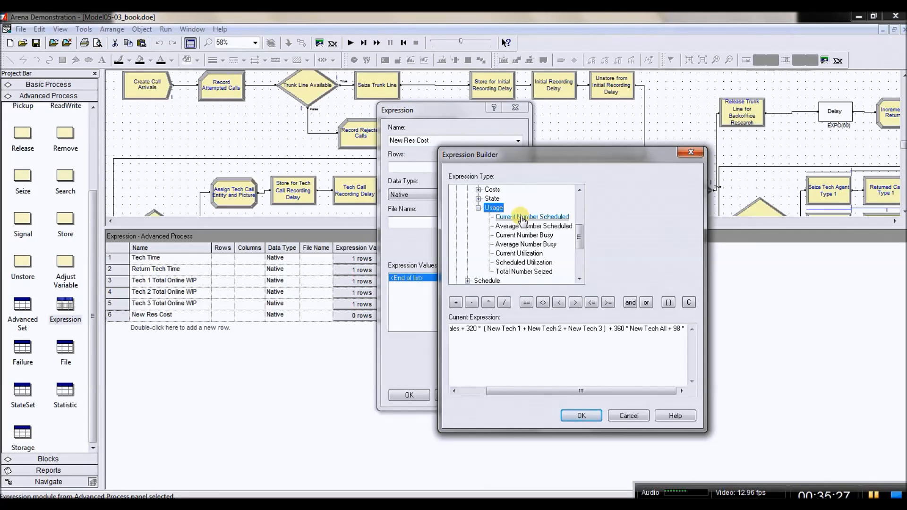
pyautogui.click(522, 217)
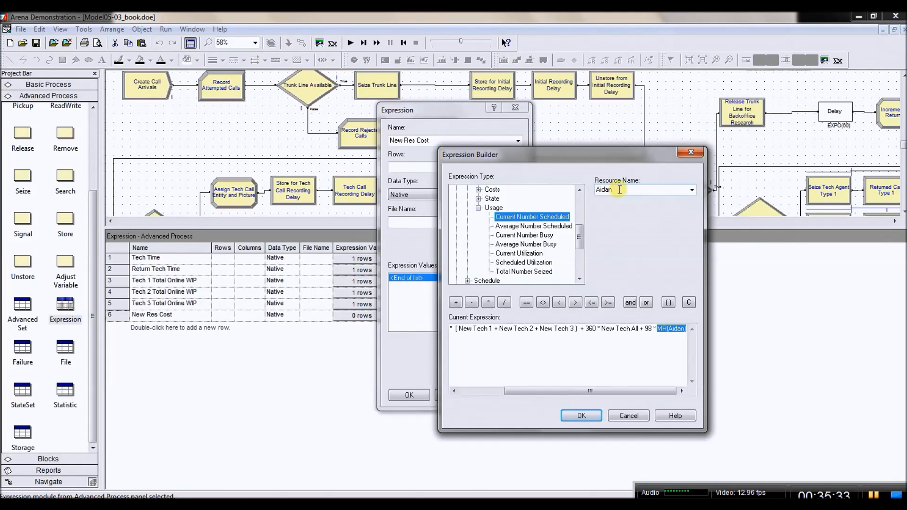
pyautogui.click(692, 190)
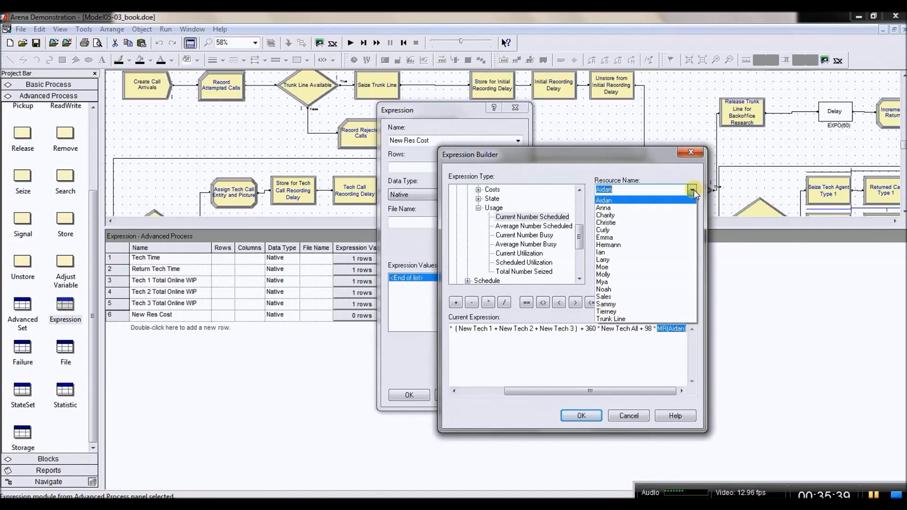
pyautogui.click(638, 319)
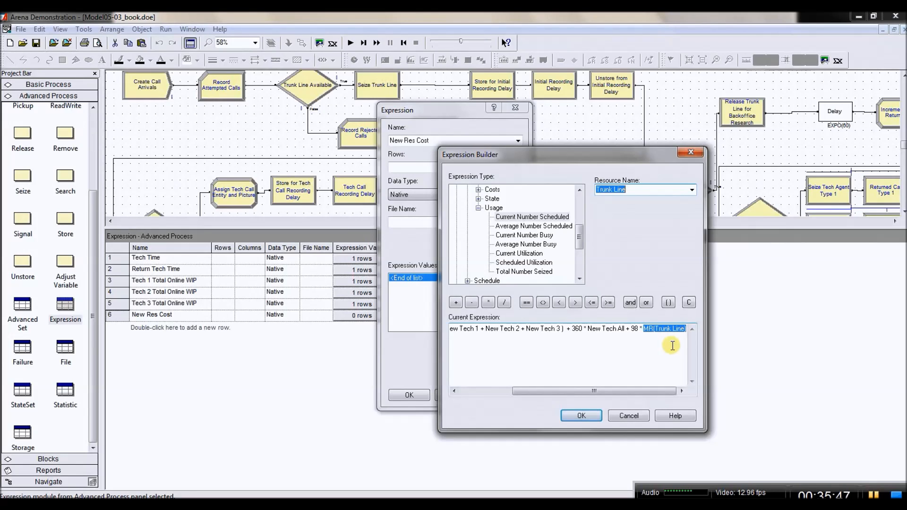
pyautogui.click(581, 416)
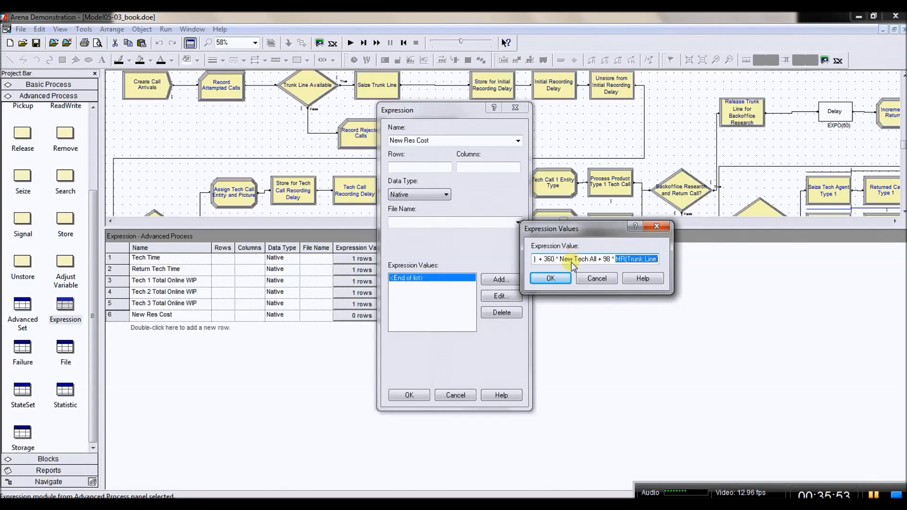
pyautogui.click(551, 279)
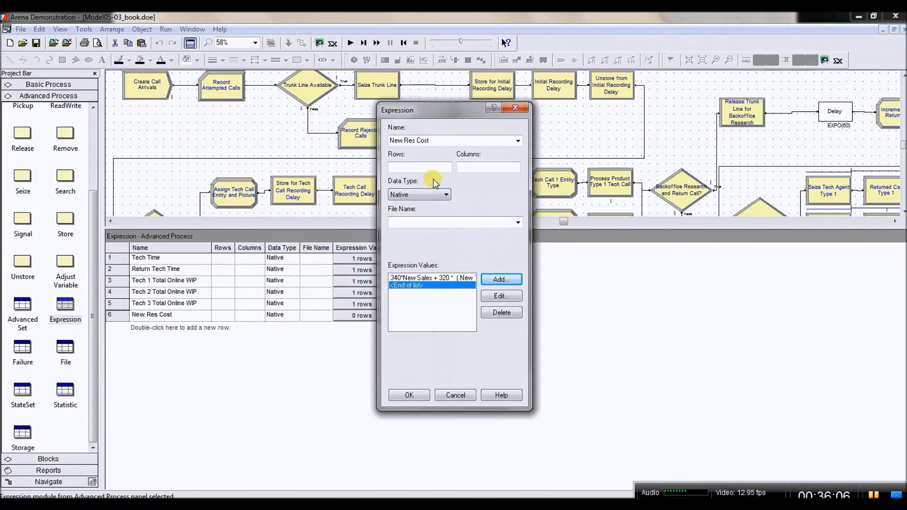
pyautogui.click(409, 395)
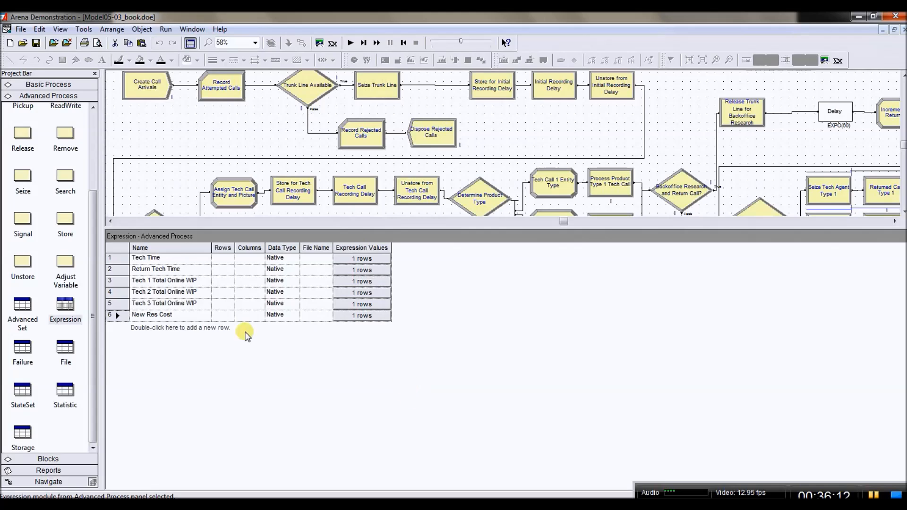
pyautogui.click(872, 493)
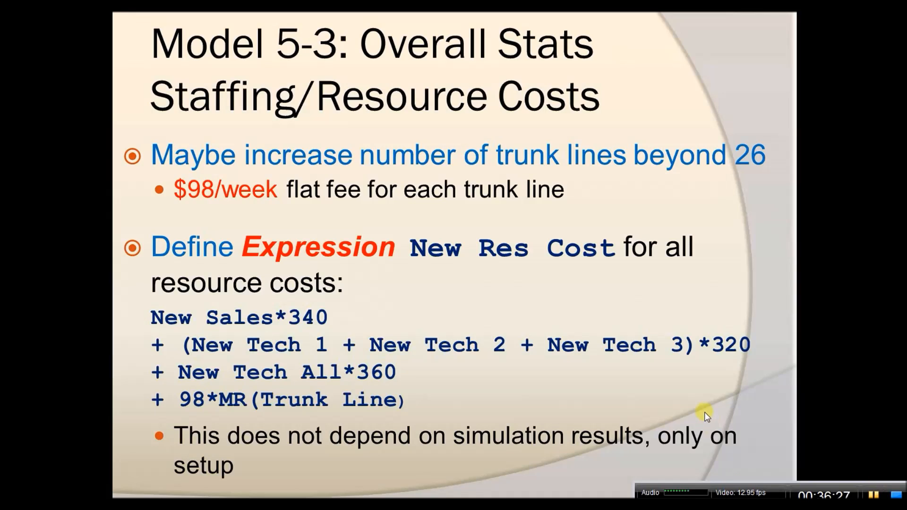
pyautogui.press('Right')
pyautogui.press('Right')
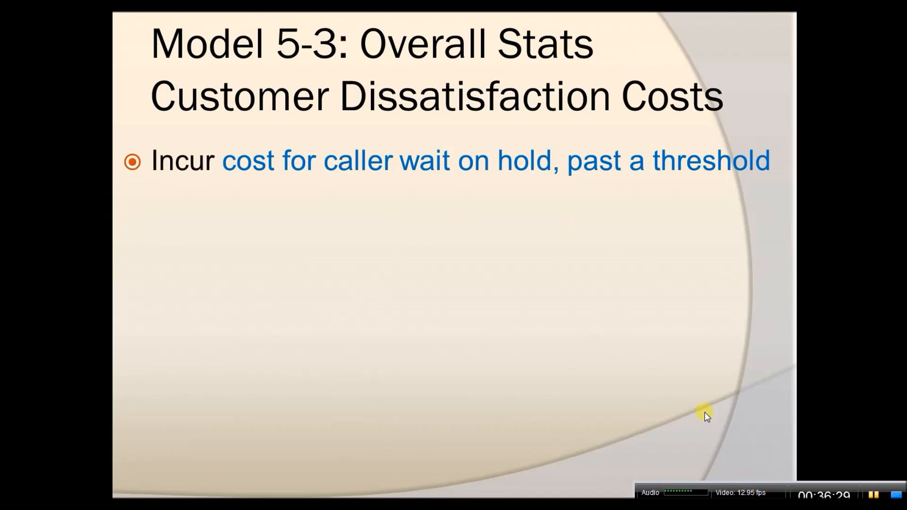
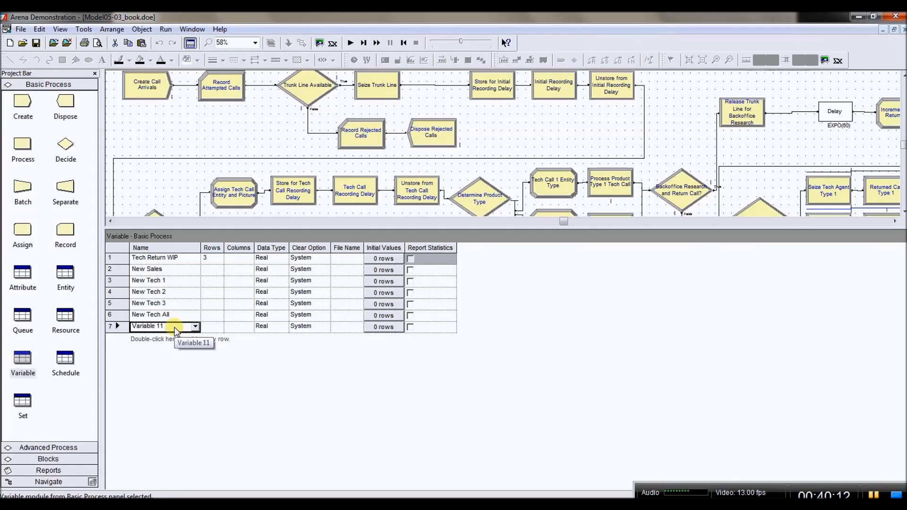
# Name the new variable in row 7 Excess Tech Wait Time and widen the Name column to fit it.
pyautogui.click(174, 327)
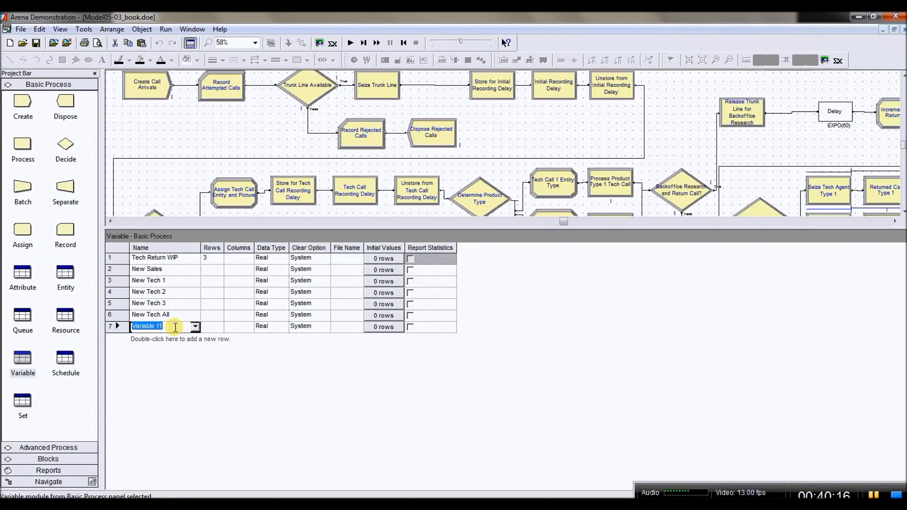
pyautogui.write('E')
pyautogui.write('im')
pyautogui.write('e')
pyautogui.press('Tab')
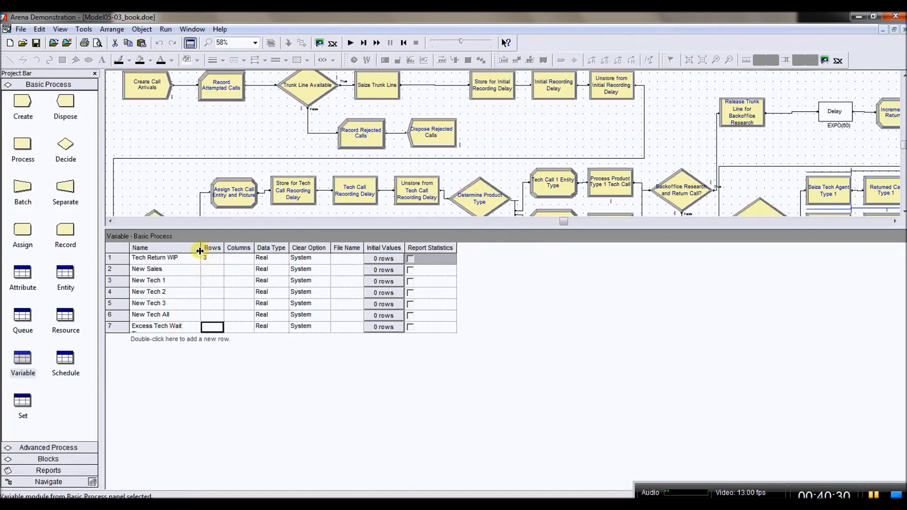
pyautogui.moveTo(200, 247); pyautogui.dragTo(216, 247)
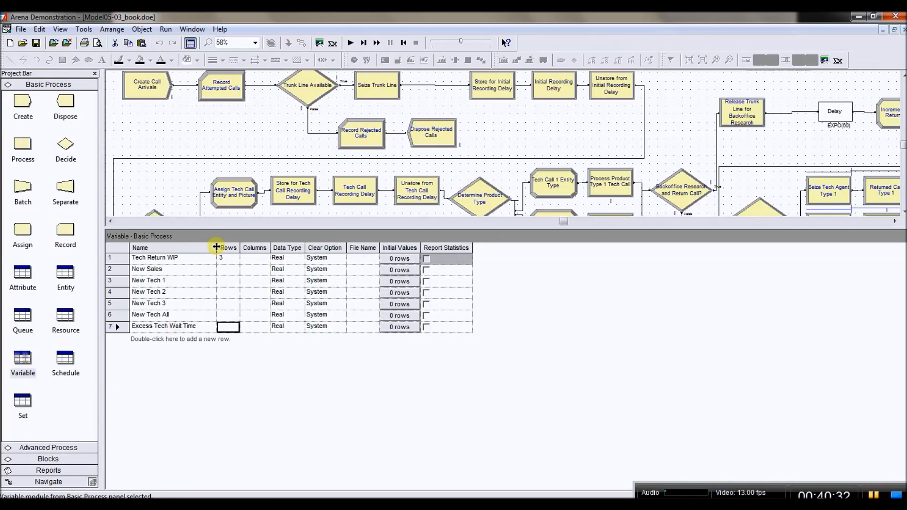
# Give the variable Excess Tech Wait Time an initial value of 0.0.
pyautogui.click(392, 327)
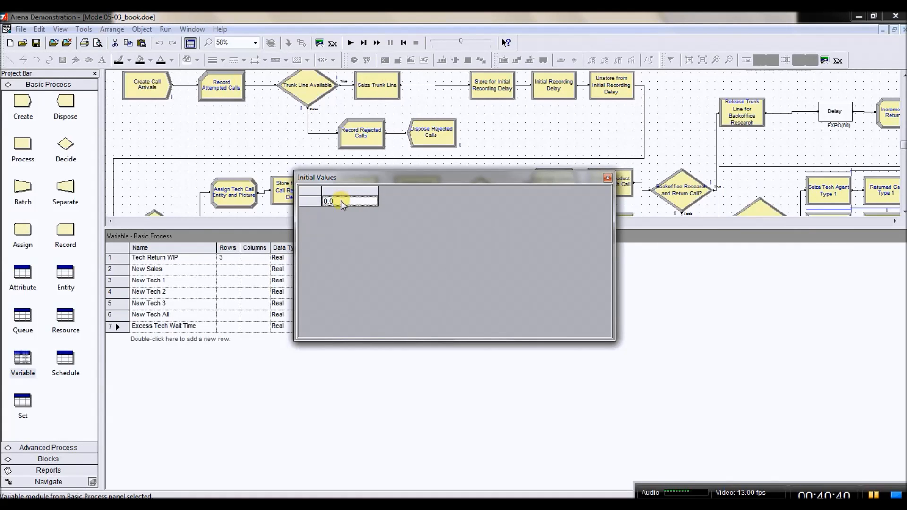
pyautogui.click(321, 202)
pyautogui.press('Return')
pyautogui.click(607, 177)
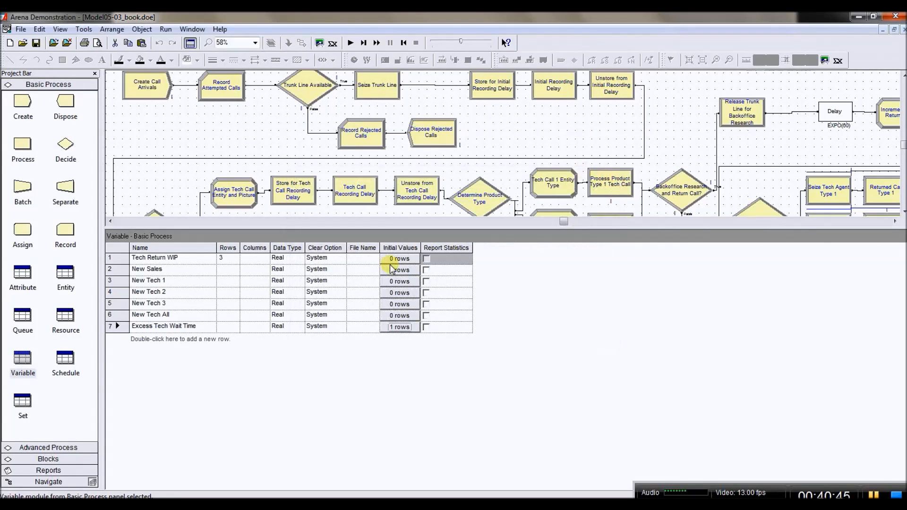
# Add a variable row based on Excess Tech Wait Time and rename it Excess Status Wait Time.
pyautogui.doubleClick(180, 339)
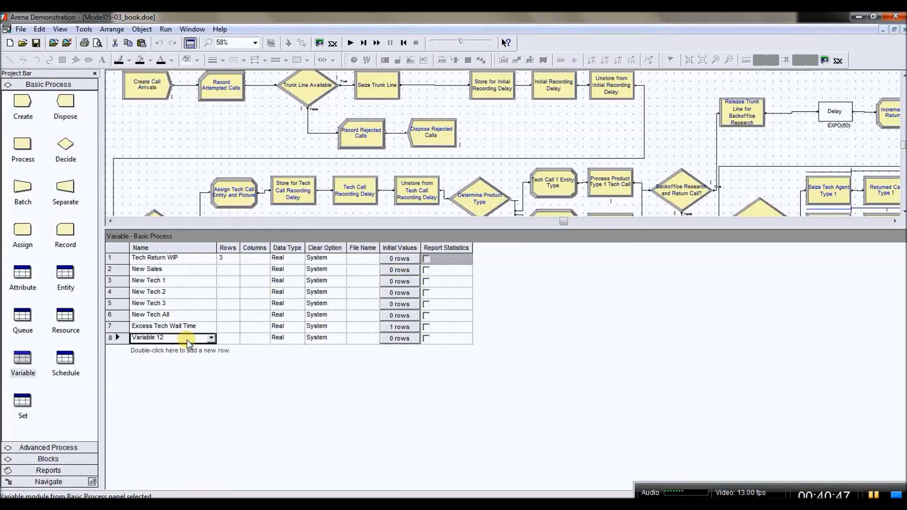
pyautogui.click(210, 338)
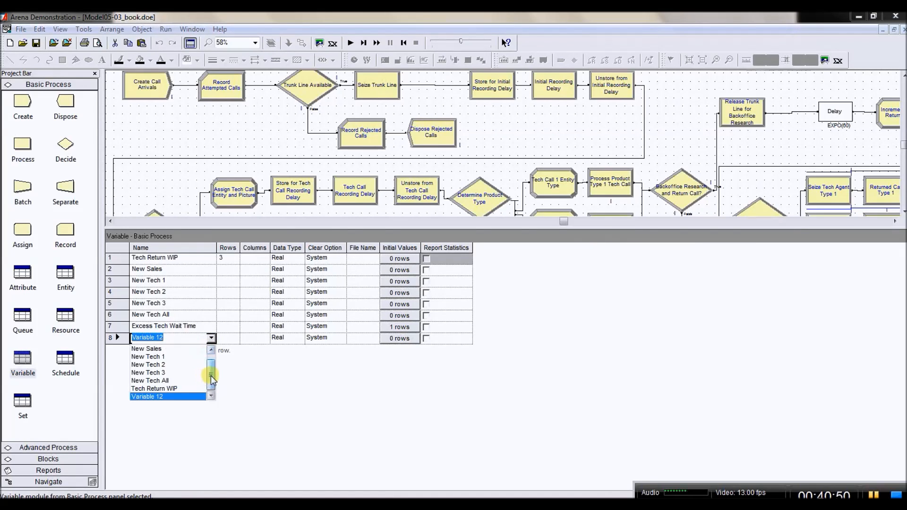
pyautogui.moveTo(211, 376); pyautogui.dragTo(210, 360)
pyautogui.click(185, 348)
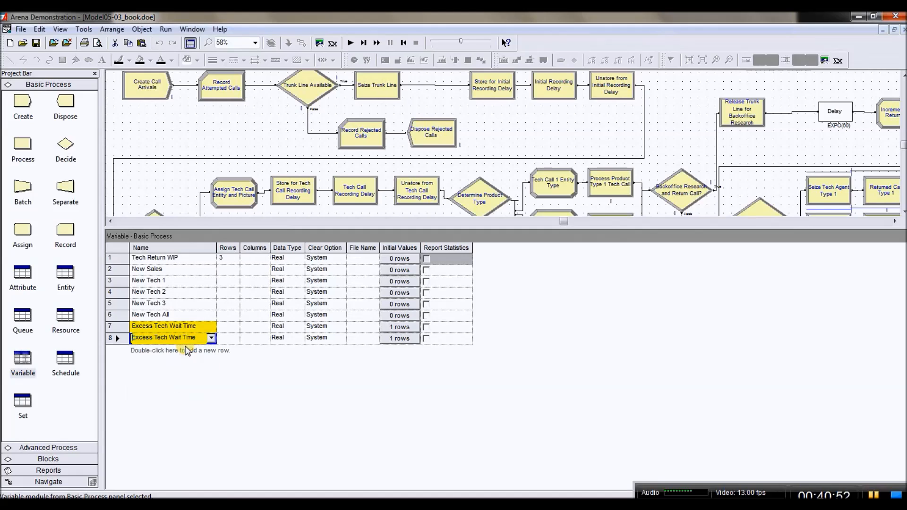
pyautogui.moveTo(169, 337); pyautogui.dragTo(157, 337)
pyautogui.write('3')
pyautogui.write('tatus')
pyautogui.click(225, 340)
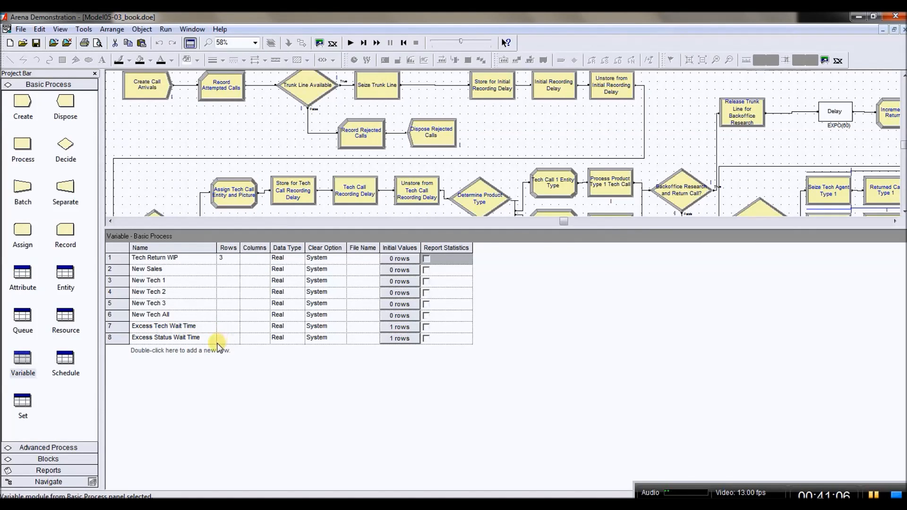
# Add another variable row based on Excess Tech Wait Time and name it Excess Sales Wait Time.
pyautogui.doubleClick(216, 351)
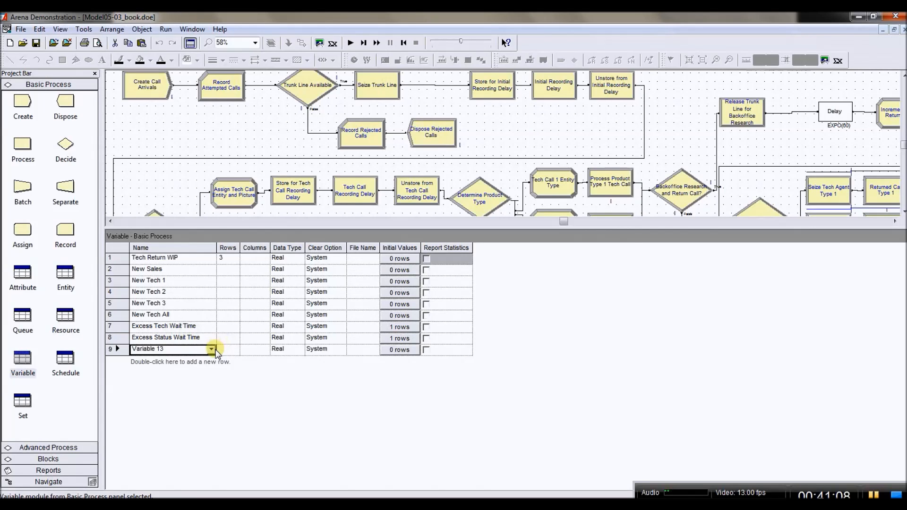
pyautogui.click(211, 350)
pyautogui.click(212, 368)
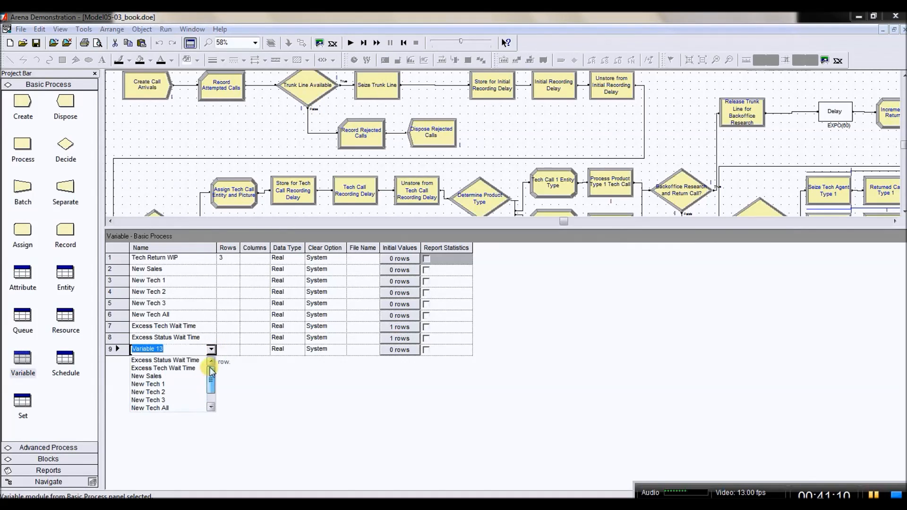
pyautogui.click(190, 367)
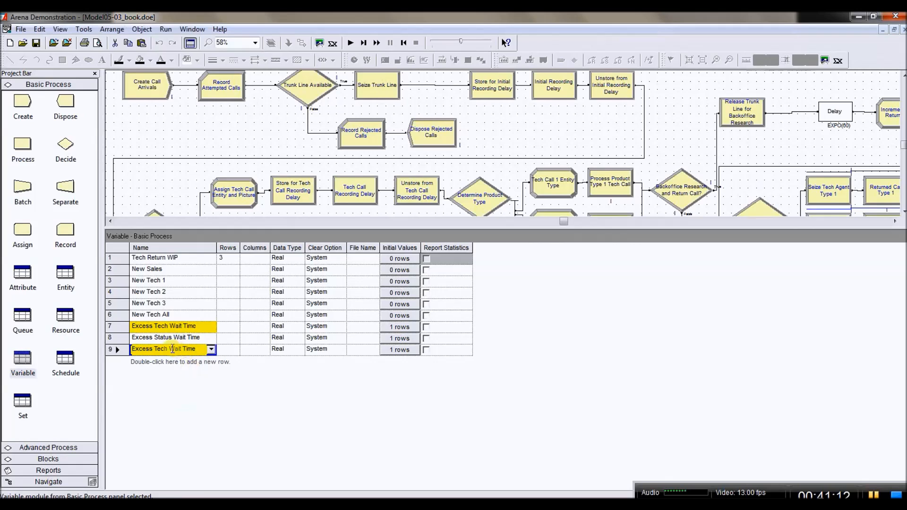
pyautogui.moveTo(167, 348); pyautogui.dragTo(157, 350)
pyautogui.write('S')
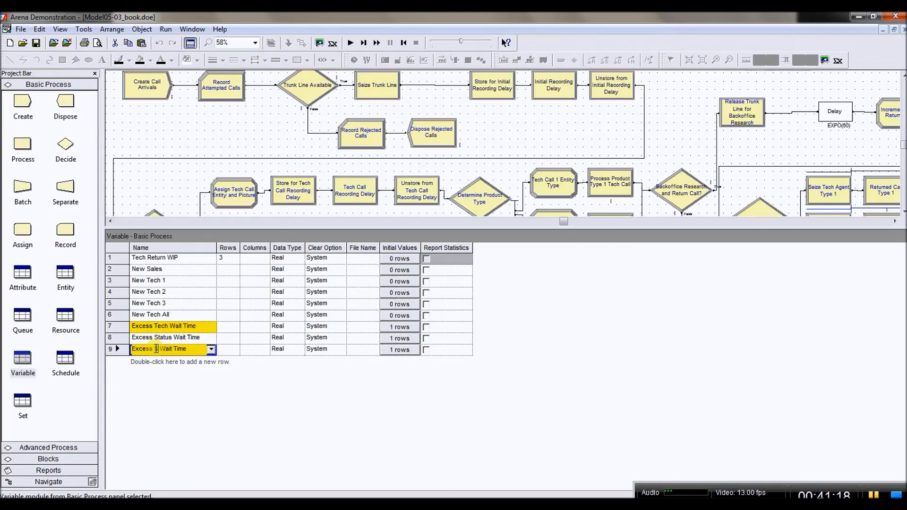
pyautogui.write('ales')
pyautogui.press('Tab')
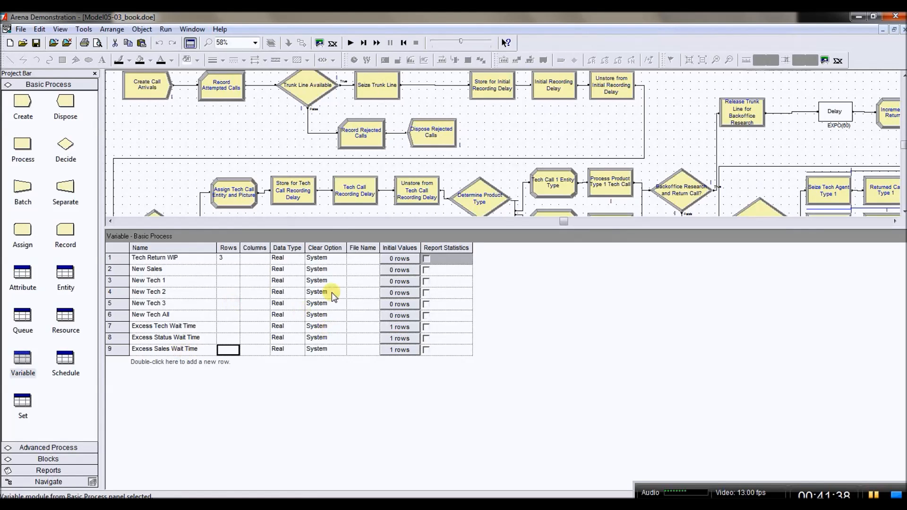
# Enlarge the flowchart area and shift the tech call Store, Delay and Unstore modules and the Determine Product Type decision closer to the tech call assign.
pyautogui.moveTo(353, 227)
pyautogui.mouseDown()
pyautogui.moveTo(358, 277)
pyautogui.moveTo(344, 395)
pyautogui.moveTo(344, 388)
pyautogui.mouseUp()
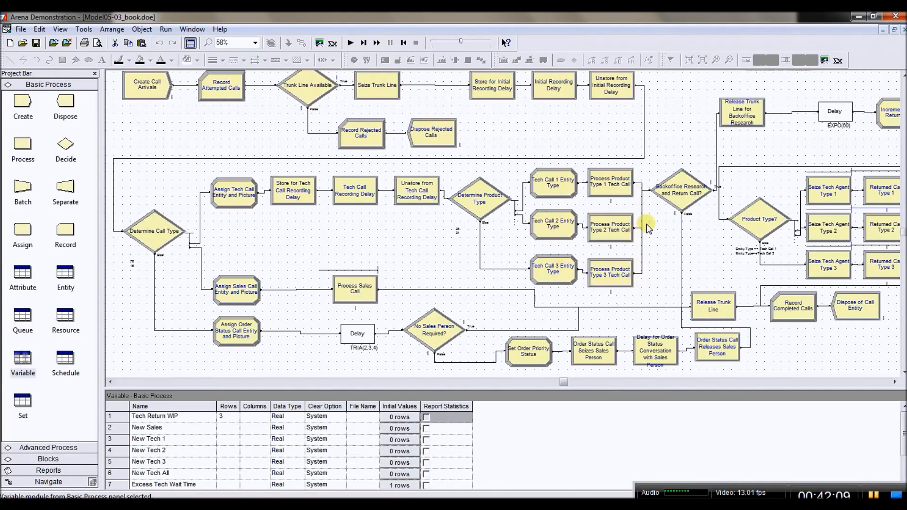
pyautogui.click(279, 198)
pyautogui.moveTo(278, 195); pyautogui.dragTo(275, 197)
pyautogui.click(343, 196)
pyautogui.moveTo(342, 191); pyautogui.dragTo(332, 191)
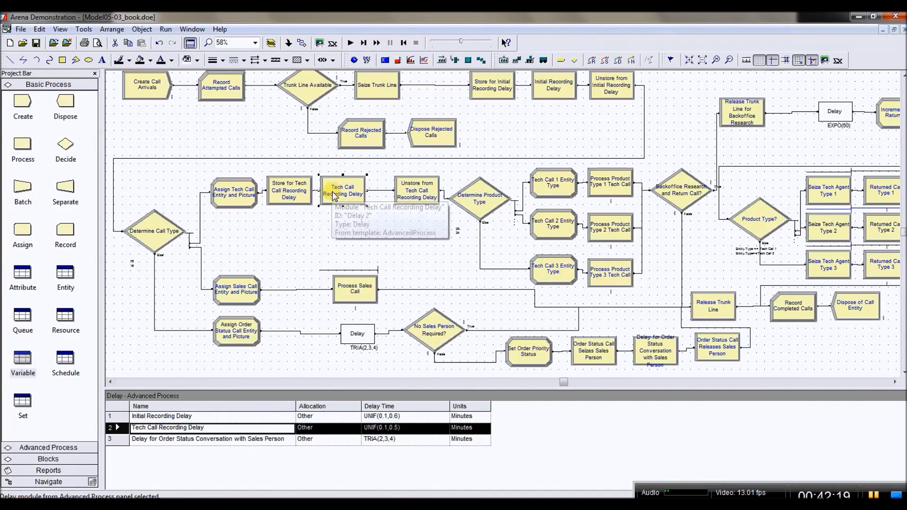
pyautogui.moveTo(404, 194); pyautogui.dragTo(382, 196)
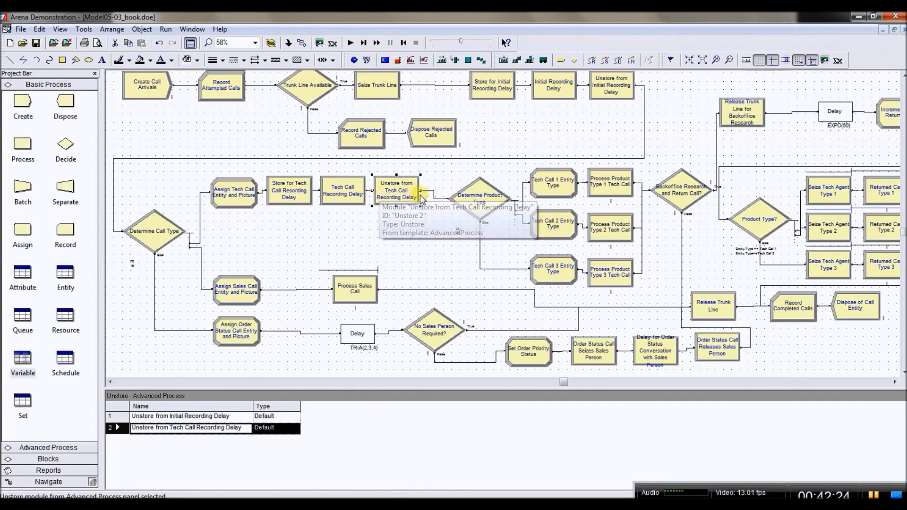
pyautogui.click(465, 198)
pyautogui.moveTo(465, 197); pyautogui.dragTo(461, 198)
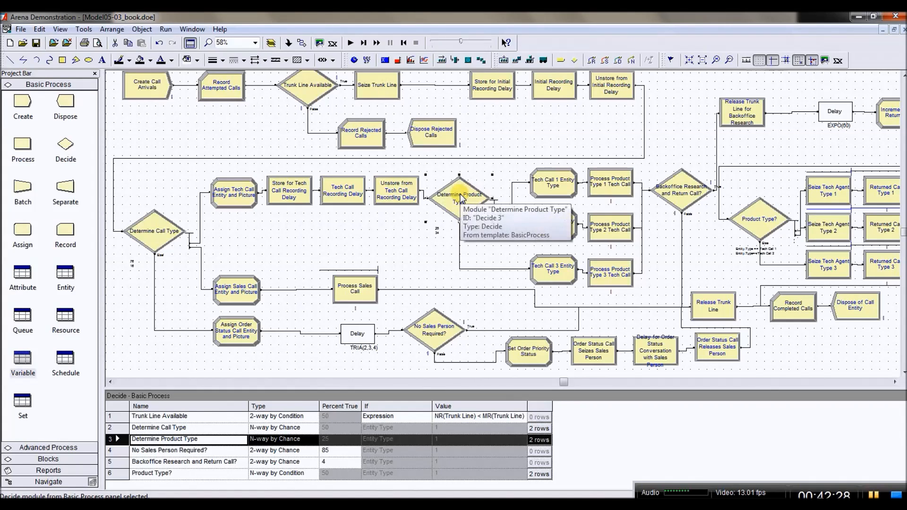
# Move the three Tech Call Entity Type assigns together with their Process Product Type modules closer to the Determine Product Type decision.
pyautogui.keyDown('shift'); pyautogui.click(558, 188); pyautogui.keyUp('shift')
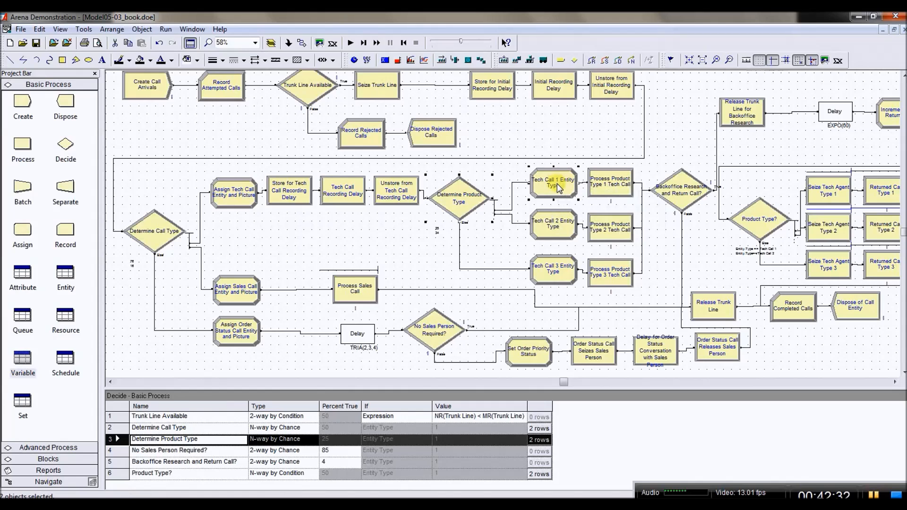
pyautogui.keyDown('shift'); pyautogui.click(603, 188); pyautogui.keyUp('shift')
pyautogui.keyDown('shift'); pyautogui.click(557, 230); pyautogui.keyUp('shift')
pyautogui.keyDown('shift'); pyautogui.click(598, 226); pyautogui.keyUp('shift')
pyautogui.keyDown('shift'); pyautogui.click(554, 267); pyautogui.keyUp('shift')
pyautogui.keyDown('shift'); pyautogui.click(609, 284); pyautogui.keyUp('shift')
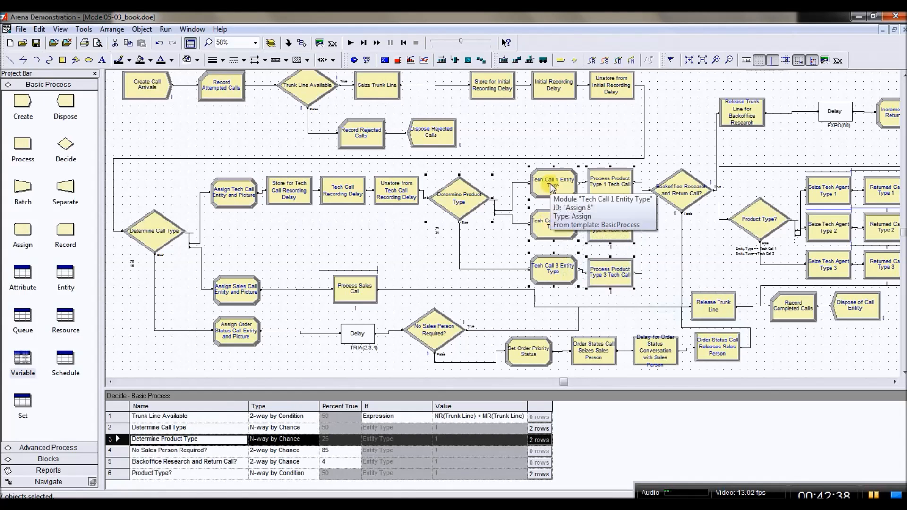
pyautogui.keyDown('shift'); pyautogui.click(462, 204); pyautogui.keyUp('shift')
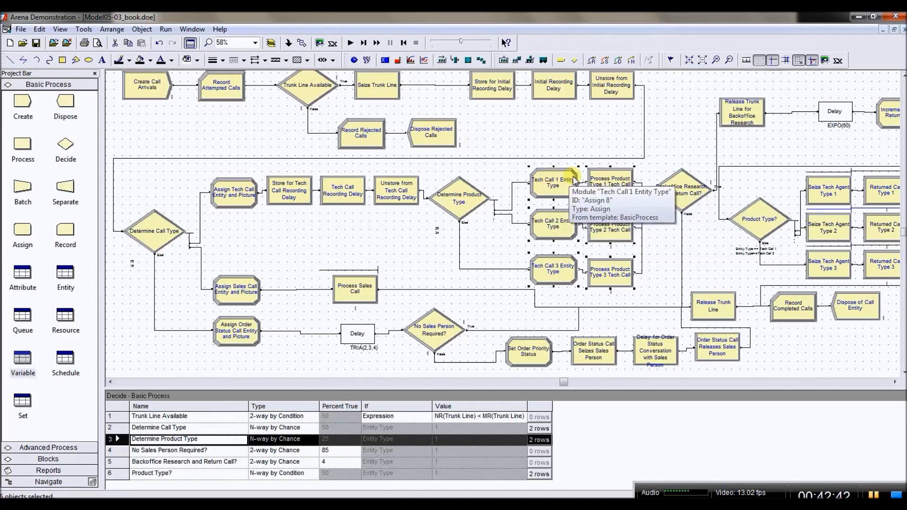
pyautogui.moveTo(552, 187); pyautogui.dragTo(525, 188)
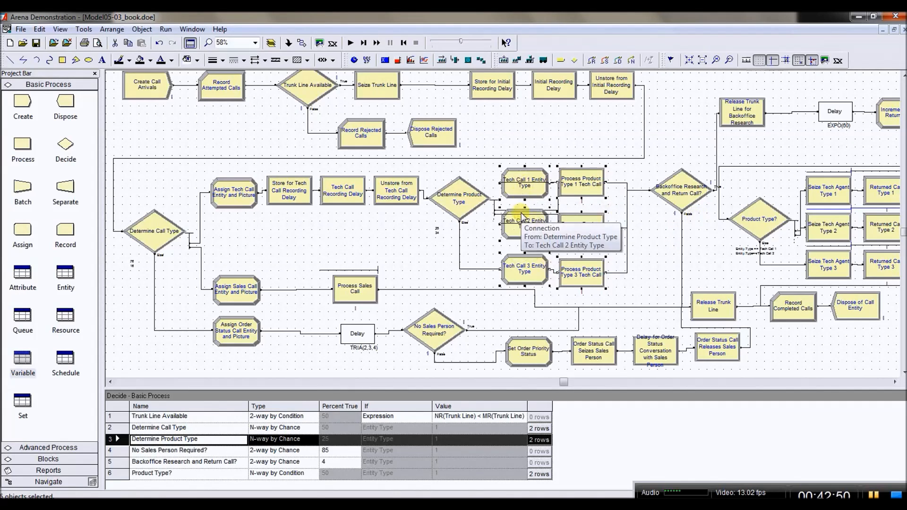
pyautogui.moveTo(523, 190); pyautogui.dragTo(531, 192)
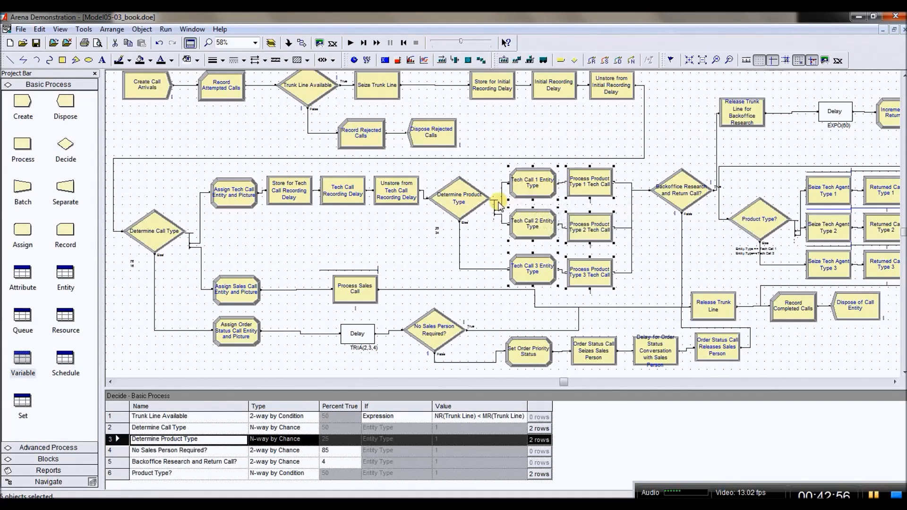
pyautogui.moveTo(530, 191); pyautogui.dragTo(516, 191)
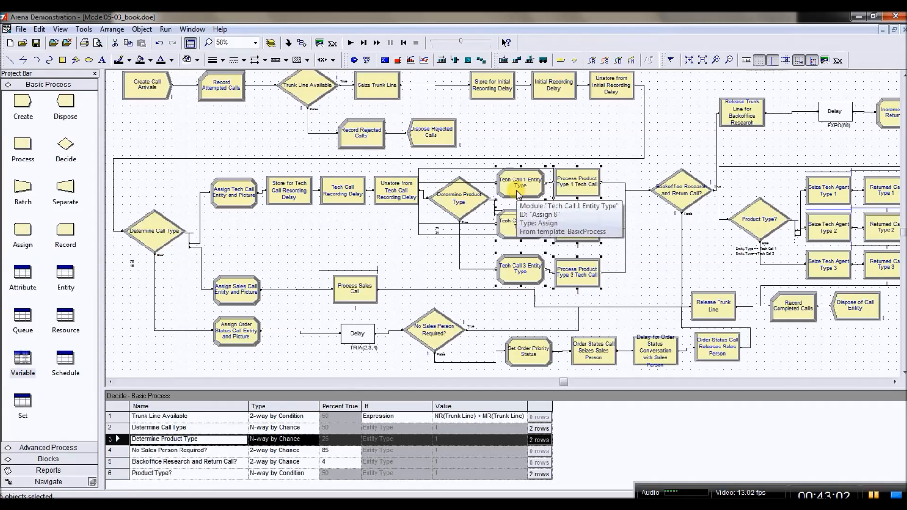
# Move the tech, sales and order status Entity and Picture assigns together closer to the Determine Call Type decision.
pyautogui.click(246, 195)
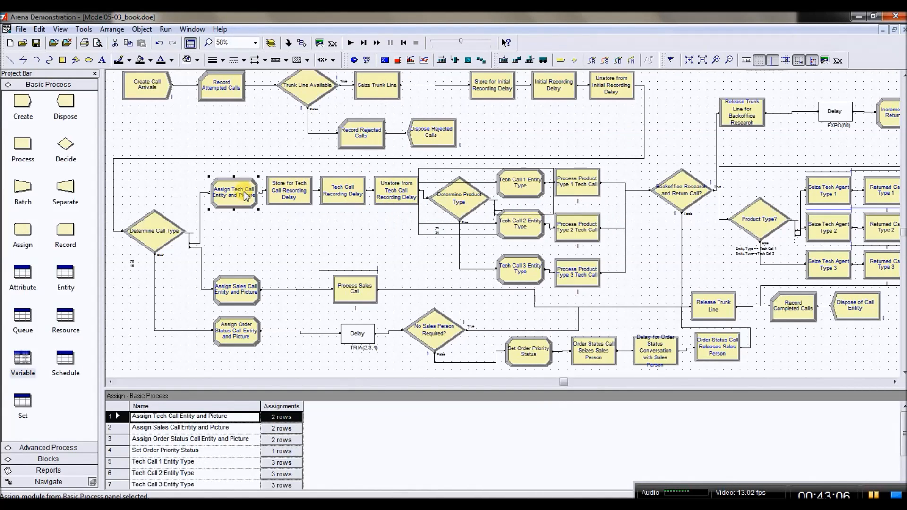
pyautogui.keyDown('ctrl'); pyautogui.click(244, 293); pyautogui.keyUp('ctrl')
pyautogui.keyDown('ctrl'); pyautogui.click(236, 330); pyautogui.keyUp('ctrl')
pyautogui.moveTo(233, 191); pyautogui.dragTo(224, 193)
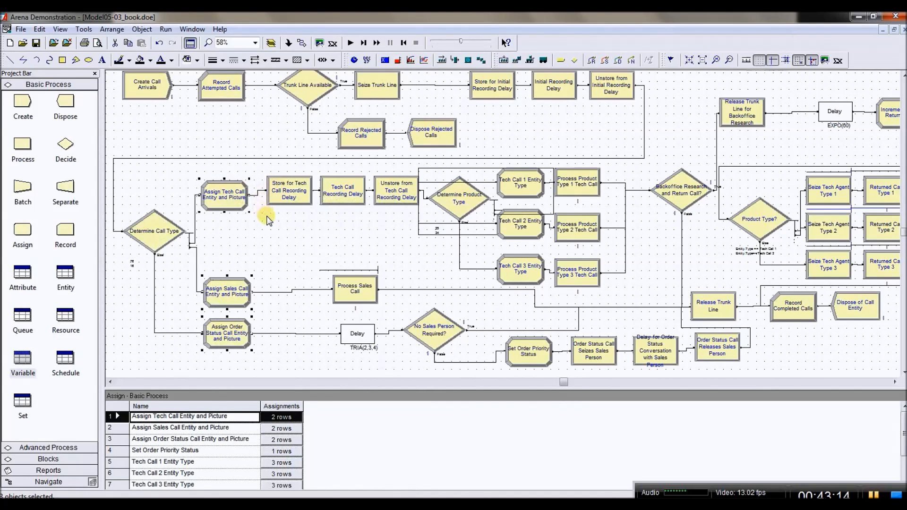
pyautogui.click(239, 197)
pyautogui.moveTo(236, 191); pyautogui.dragTo(236, 189)
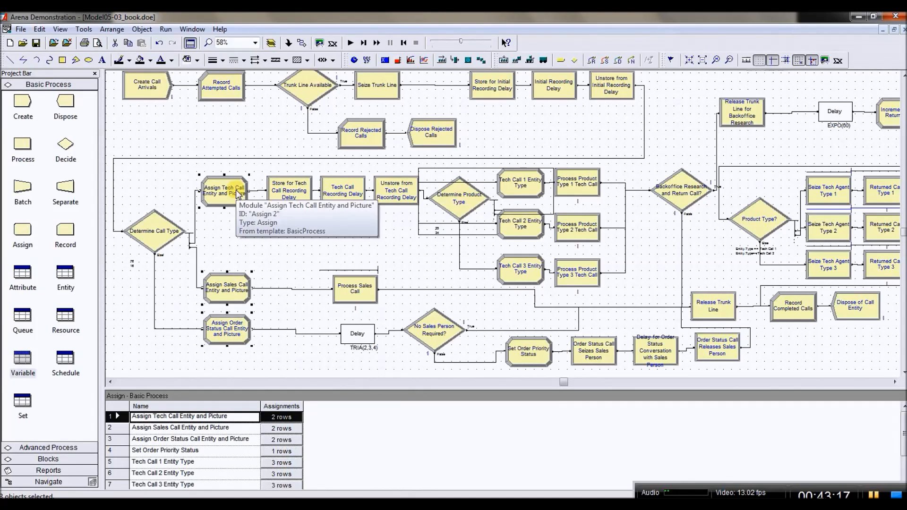
pyautogui.click(277, 217)
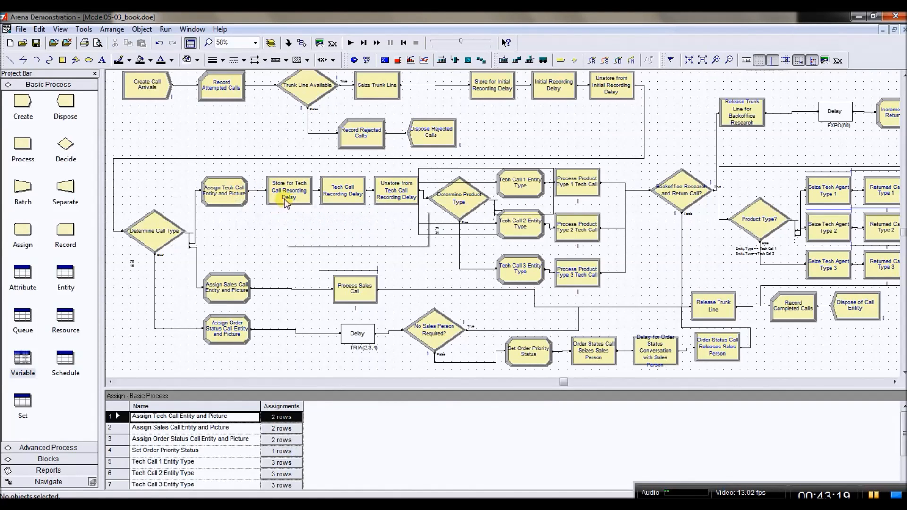
# Tighten the spacing of the tech call Store, Delay, Unstore and Determine Product Type modules after the tech call assign.
pyautogui.moveTo(284, 200); pyautogui.dragTo(261, 200)
pyautogui.click(316, 194)
pyautogui.moveTo(314, 194); pyautogui.dragTo(303, 194)
pyautogui.click(373, 193)
pyautogui.moveTo(374, 194); pyautogui.dragTo(361, 194)
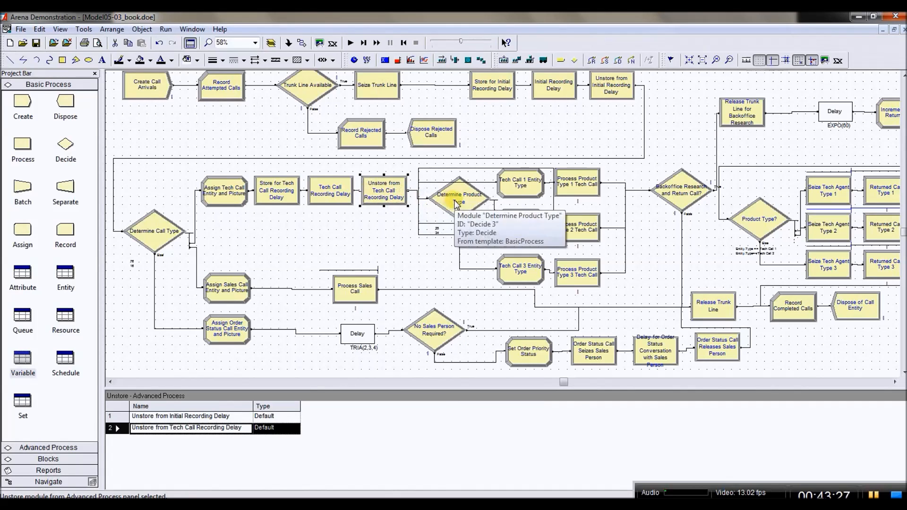
pyautogui.click(457, 204)
pyautogui.moveTo(456, 204); pyautogui.dragTo(444, 204)
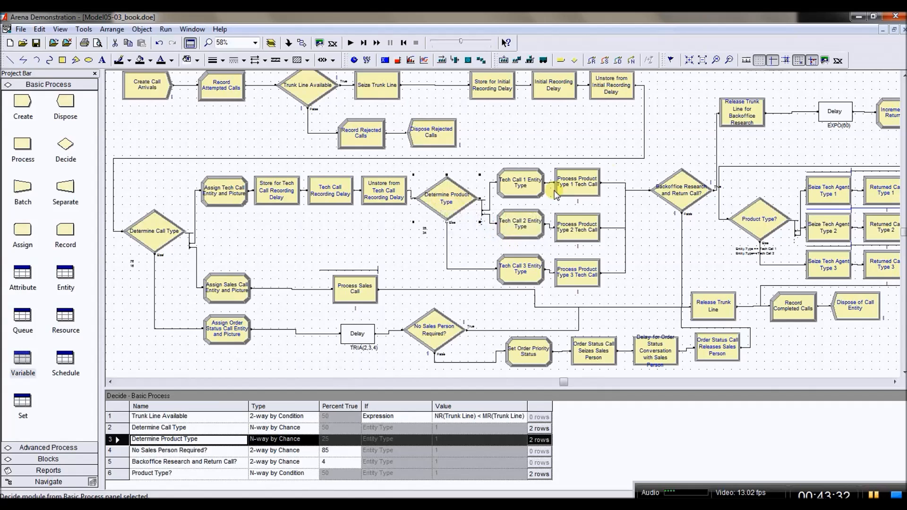
# Shift the three Tech Call Entity Type assigns and their Process Product Type modules slightly nearer to the Determine Product Type decision.
pyautogui.click(521, 186)
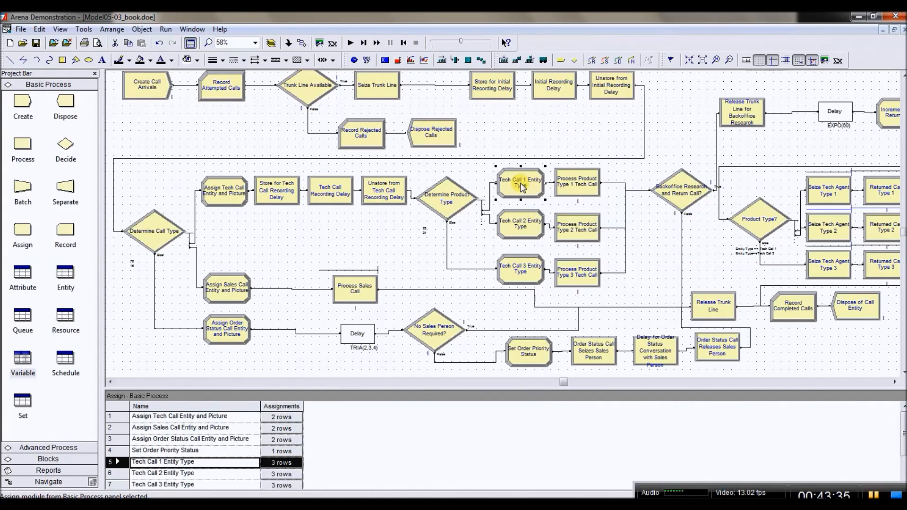
pyautogui.keyDown('ctrl'); pyautogui.click(521, 223); pyautogui.keyUp('ctrl')
pyautogui.keyDown('ctrl'); pyautogui.click(521, 263); pyautogui.keyUp('ctrl')
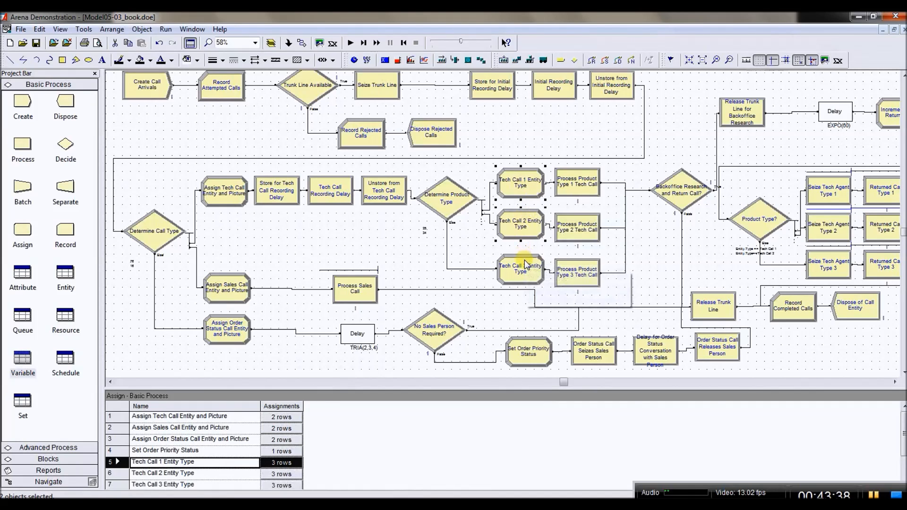
pyautogui.keyDown('ctrl'); pyautogui.click(577, 183); pyautogui.keyUp('ctrl')
pyautogui.keyDown('ctrl'); pyautogui.click(575, 223); pyautogui.keyUp('ctrl')
pyautogui.keyDown('ctrl'); pyautogui.click(580, 273); pyautogui.keyUp('ctrl')
pyautogui.moveTo(519, 222); pyautogui.dragTo(515, 220)
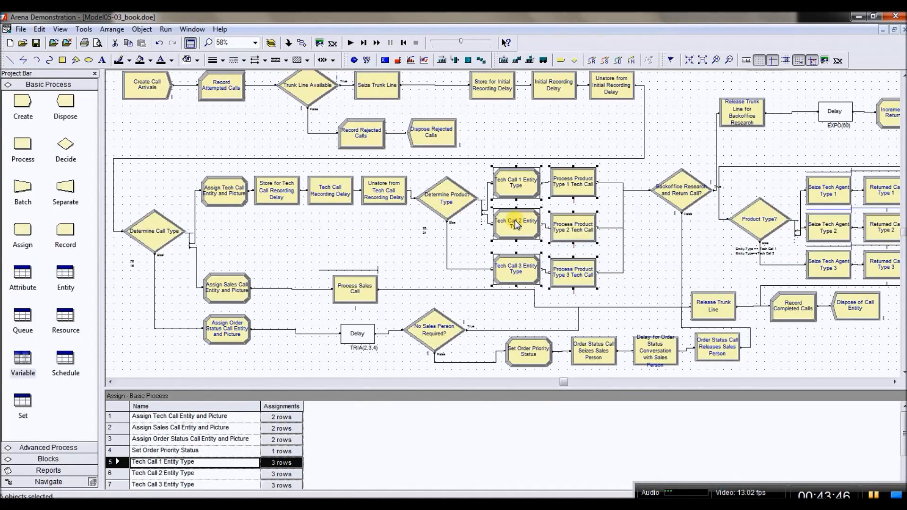
pyautogui.moveTo(513, 219); pyautogui.dragTo(517, 194)
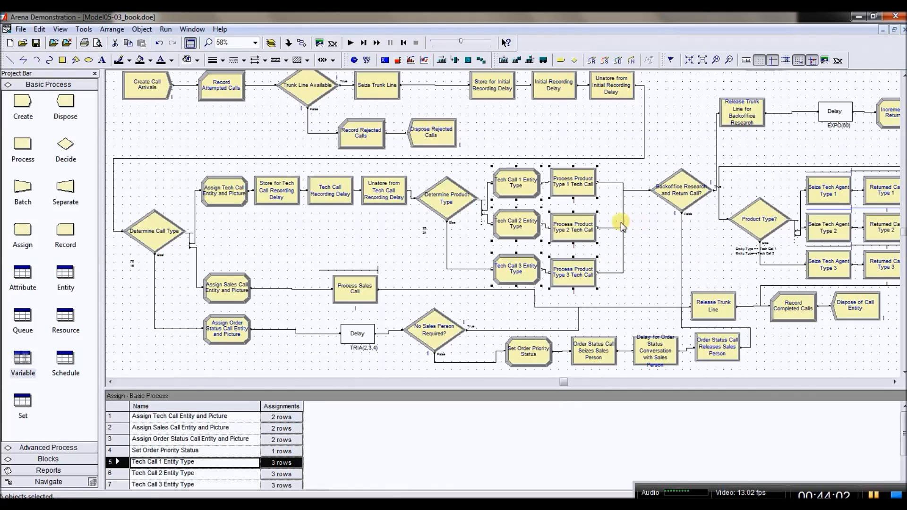
# Delete the connections from the Process Product Type modules to the Backoffice Research decision and add an Assign module after Process Product Type 1 Tech Call.
pyautogui.click(629, 234)
pyautogui.click(619, 230)
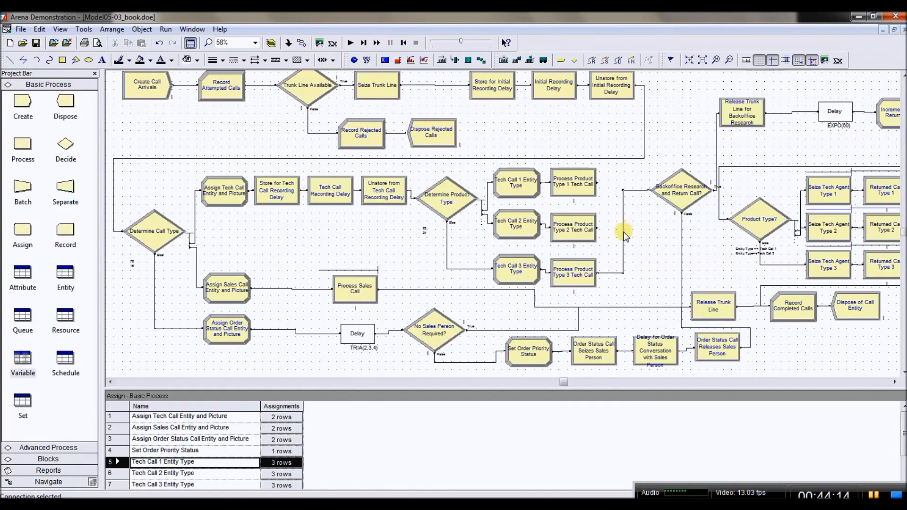
pyautogui.click(574, 186)
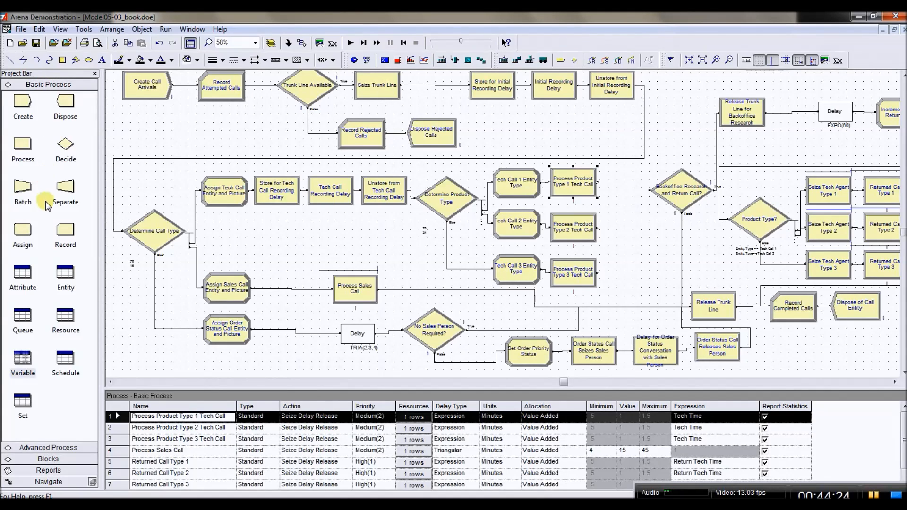
pyautogui.moveTo(23, 229); pyautogui.dragTo(604, 224)
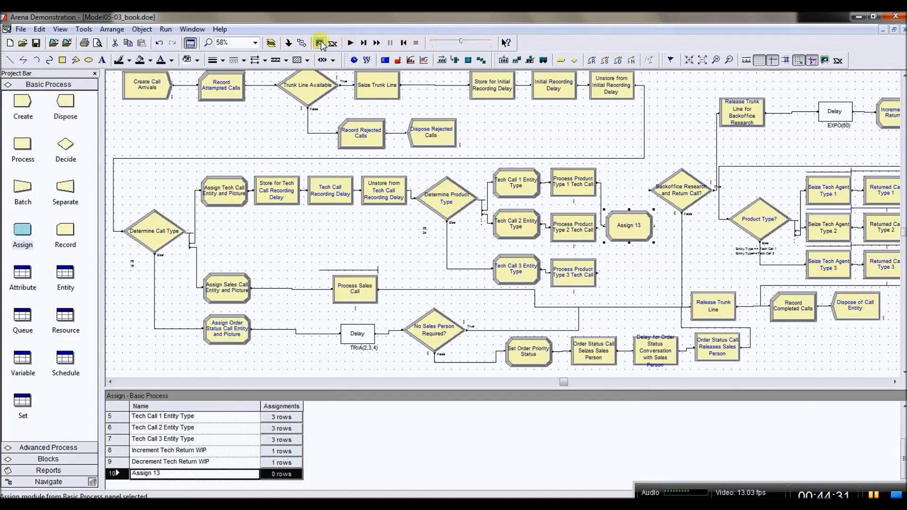
# Connect the exit of the new Assign module to the entry of the Backoffice Research and Return Call? decision.
pyautogui.click(301, 43)
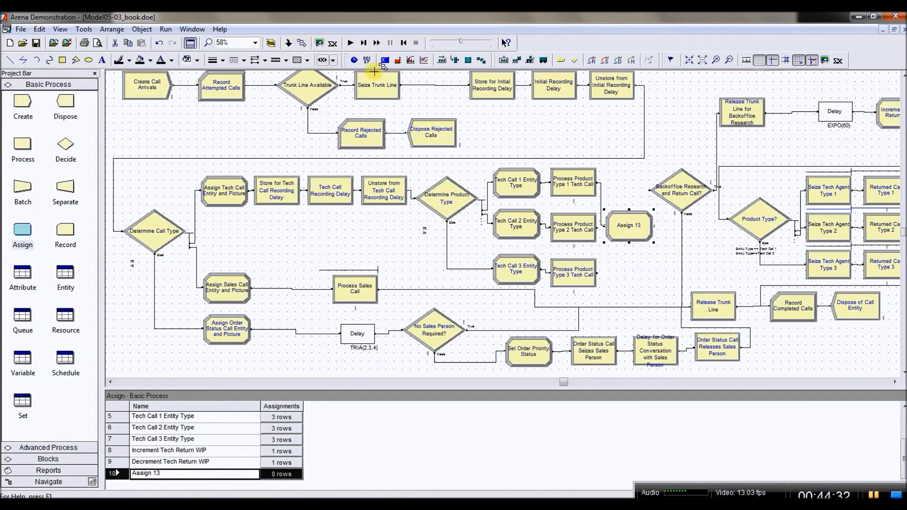
pyautogui.click(653, 225)
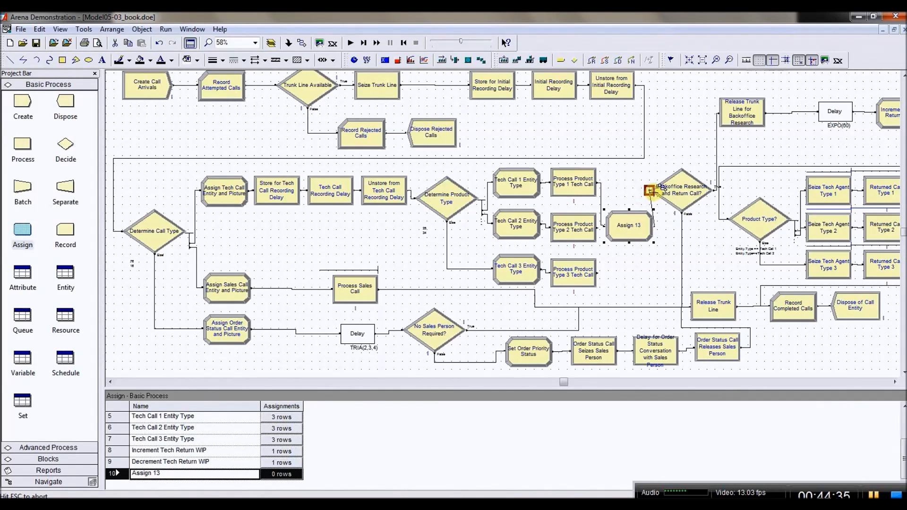
pyautogui.click(650, 191)
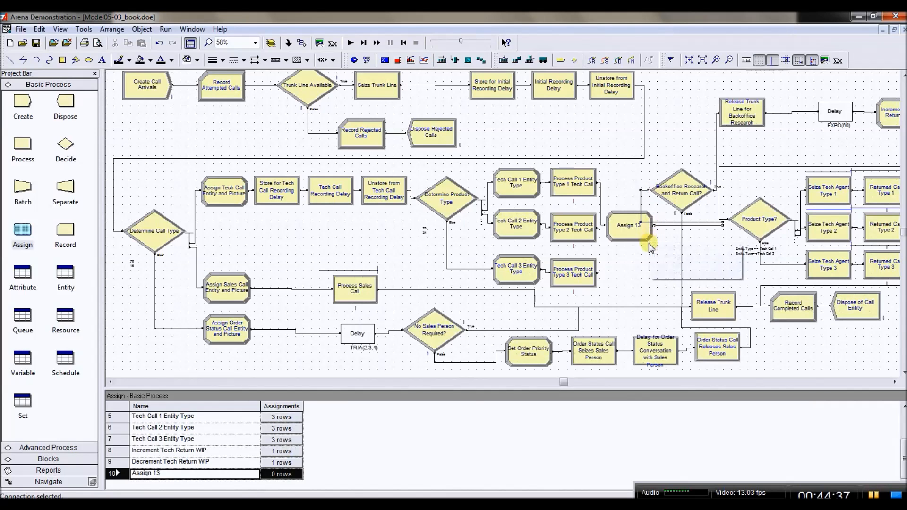
# Adjust the spacing between the new Assign module and the Backoffice Research decision, placing the Assign slightly lower.
pyautogui.click(632, 236)
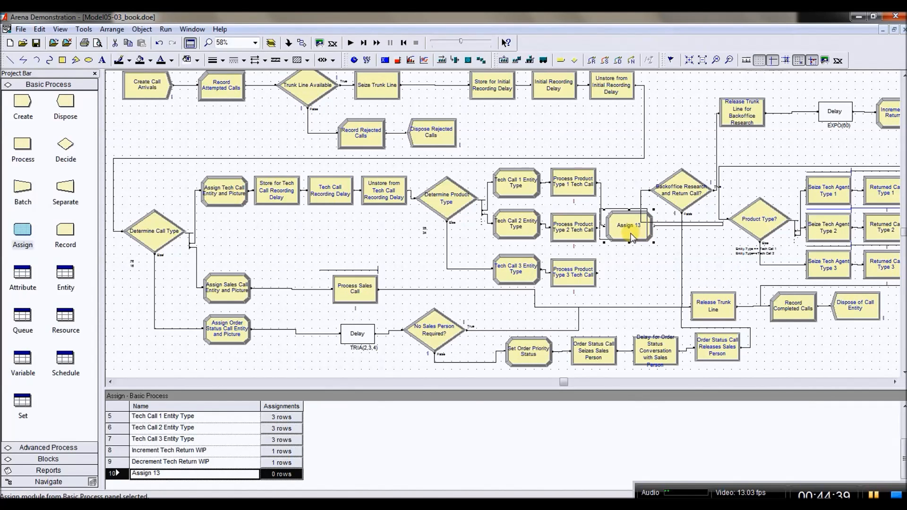
pyautogui.moveTo(631, 234); pyautogui.dragTo(635, 234)
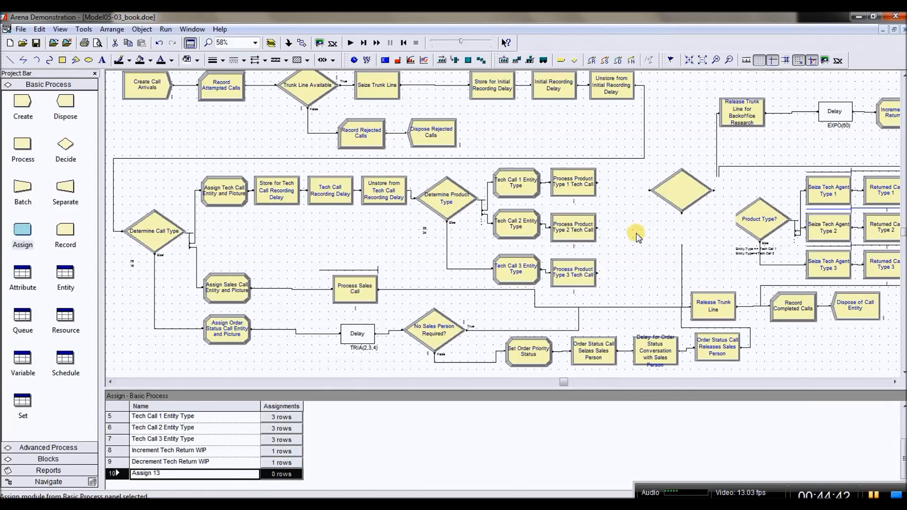
pyautogui.click(669, 197)
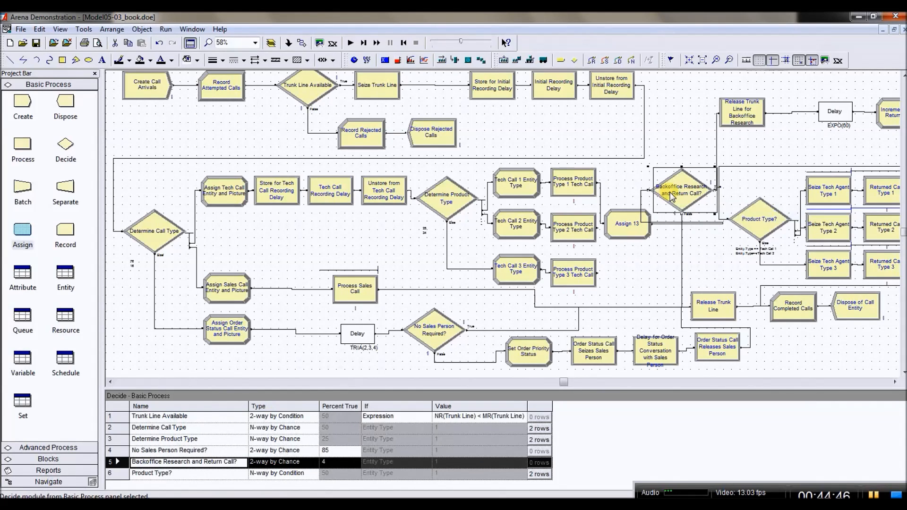
pyautogui.moveTo(670, 195); pyautogui.dragTo(671, 195)
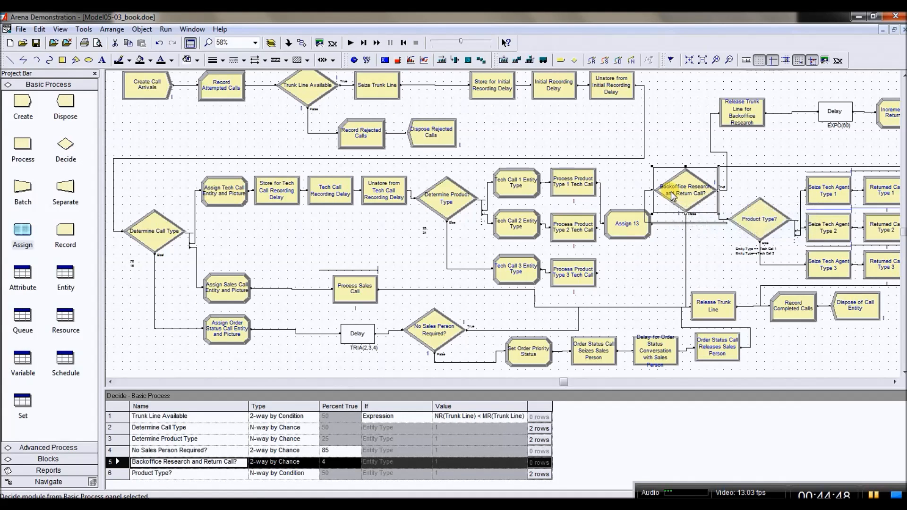
pyautogui.moveTo(671, 192); pyautogui.dragTo(667, 193)
pyautogui.moveTo(634, 221); pyautogui.dragTo(638, 239)
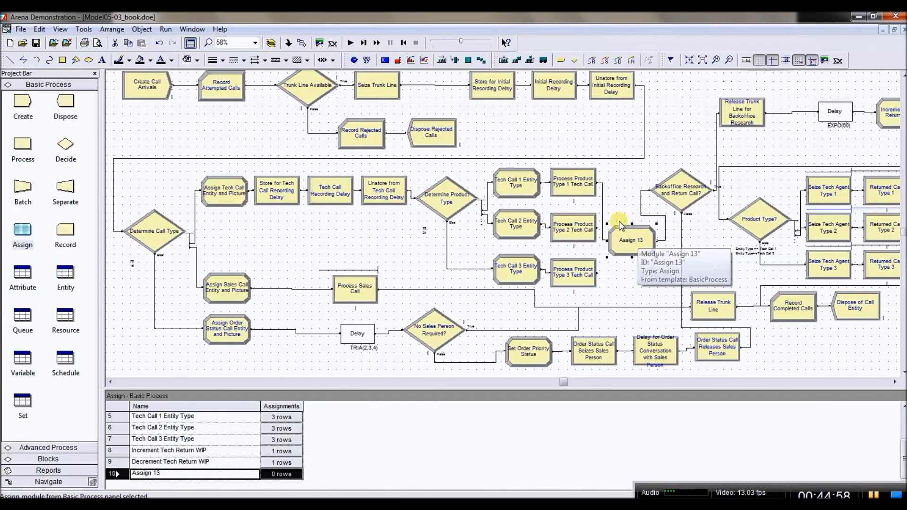
# Connect the Process Product Type 2 and Type 3 Tech Call modules to the new Assign module.
pyautogui.click(301, 43)
pyautogui.click(596, 223)
pyautogui.click(607, 240)
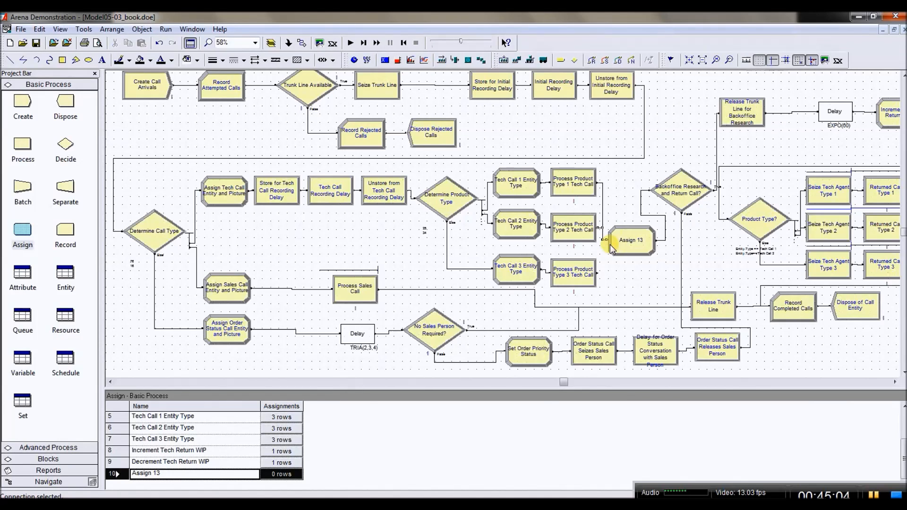
pyautogui.click(302, 43)
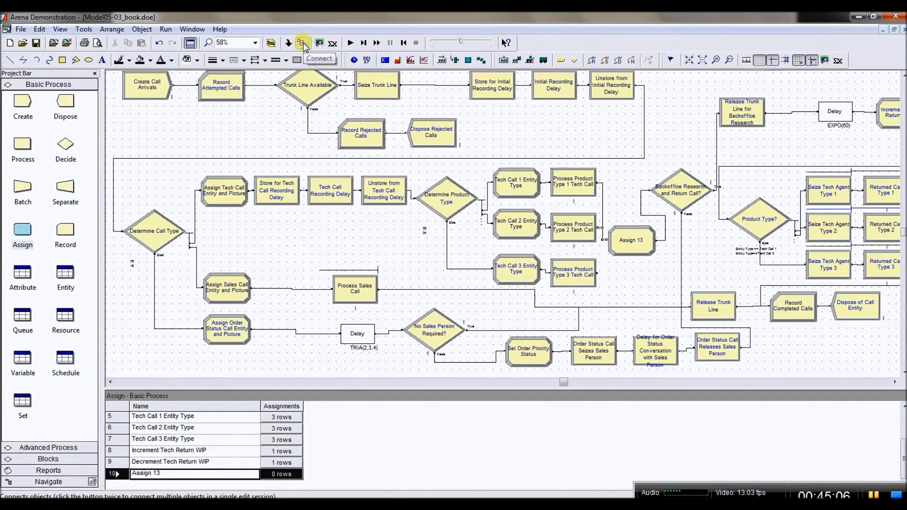
pyautogui.click(597, 271)
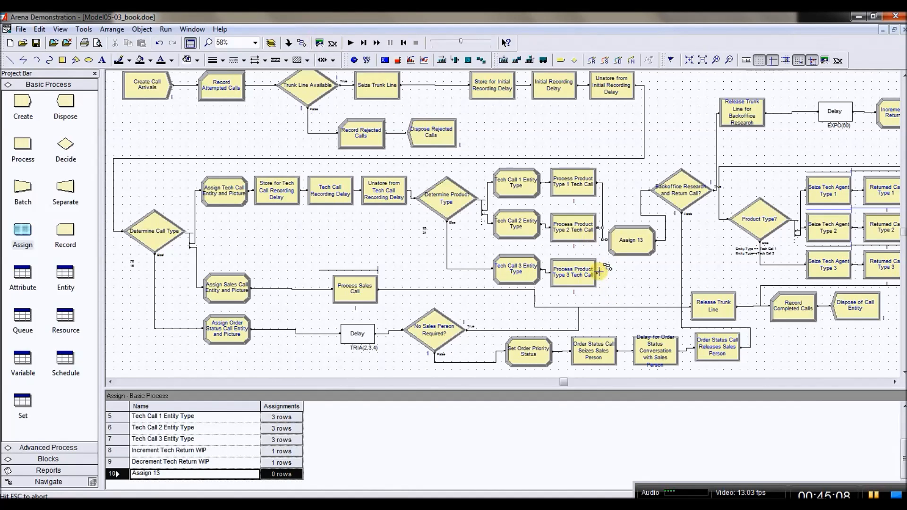
pyautogui.click(608, 240)
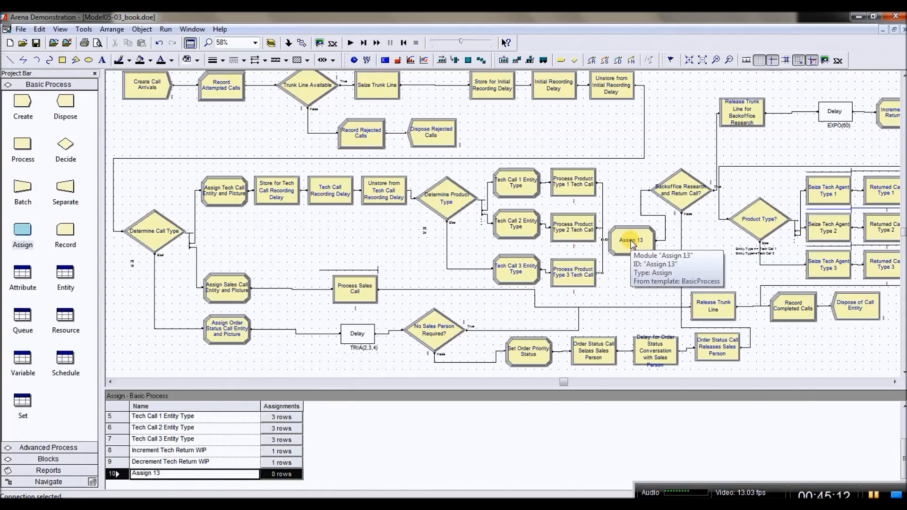
# Name the new Assign module "Assign Excess Tech Wait Time".
pyautogui.doubleClick(630, 242)
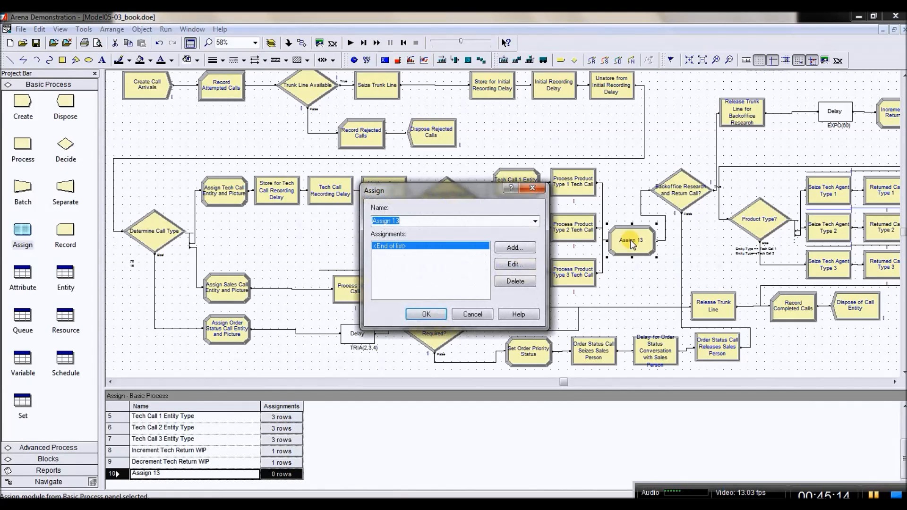
pyautogui.moveTo(412, 199); pyautogui.dragTo(321, 168)
pyautogui.doubleClick(303, 190)
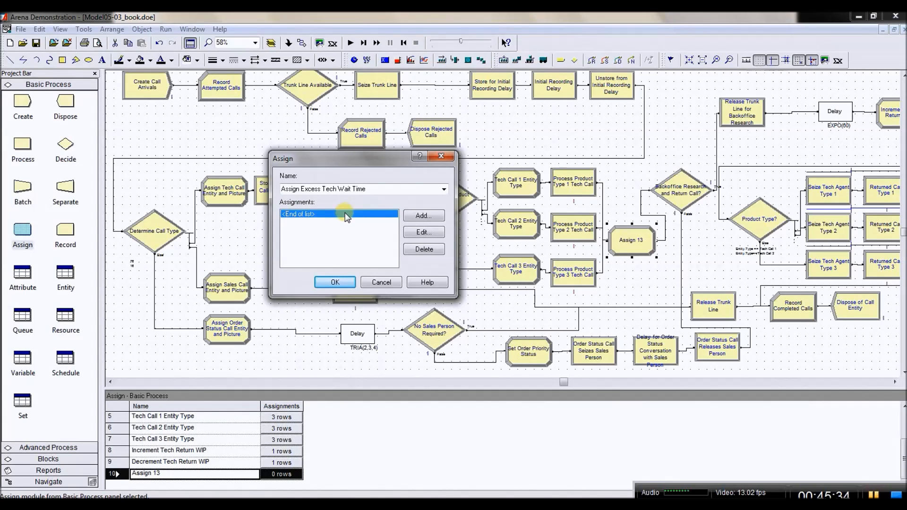
# Add a Variable assignment to the Assign Excess Tech Wait Time module, targeting the variable Excess Tech Wait Time.
pyautogui.click(412, 216)
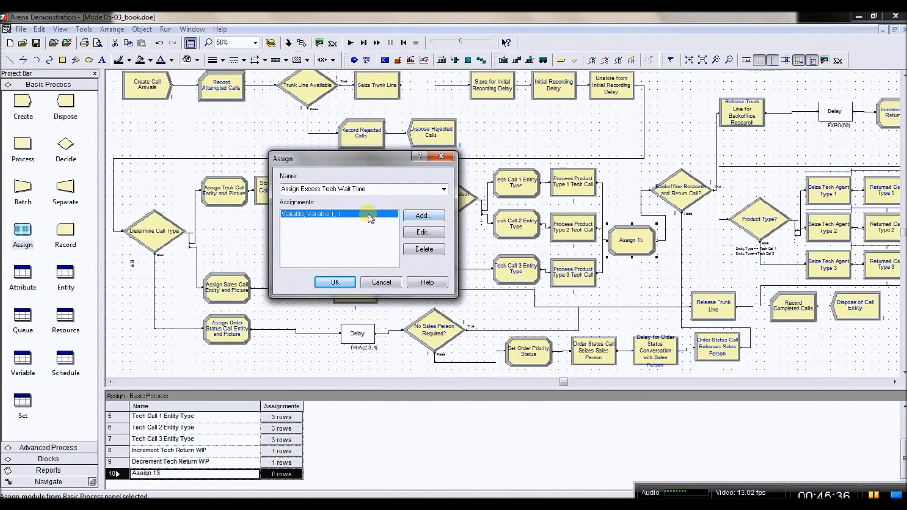
pyautogui.doubleClick(367, 214)
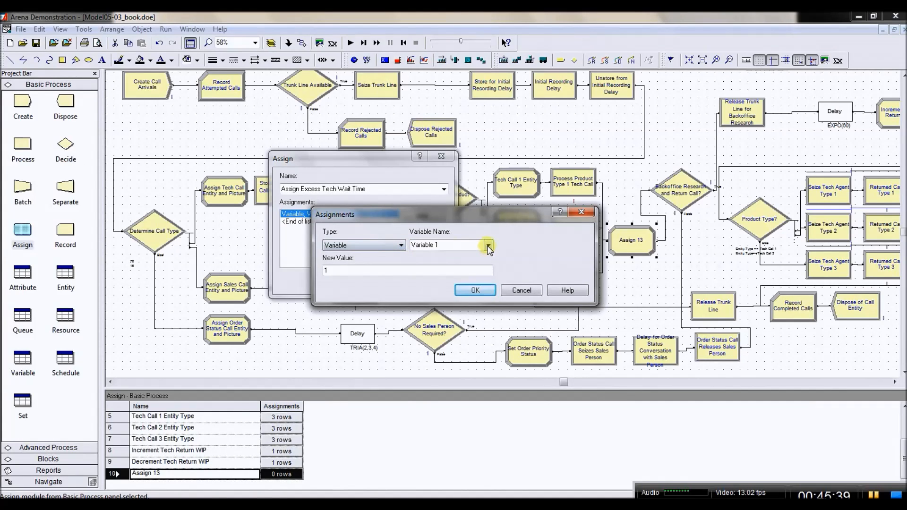
pyautogui.click(488, 245)
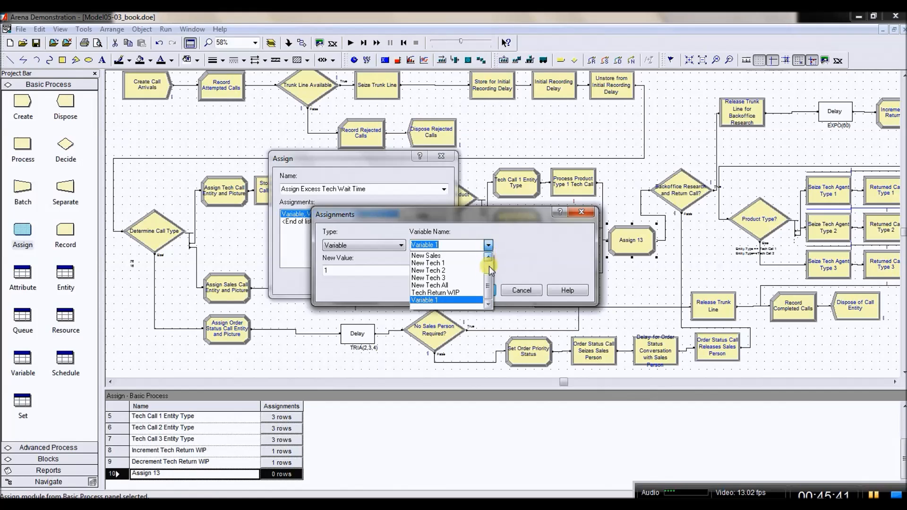
pyautogui.scroll(1, 488, 284)
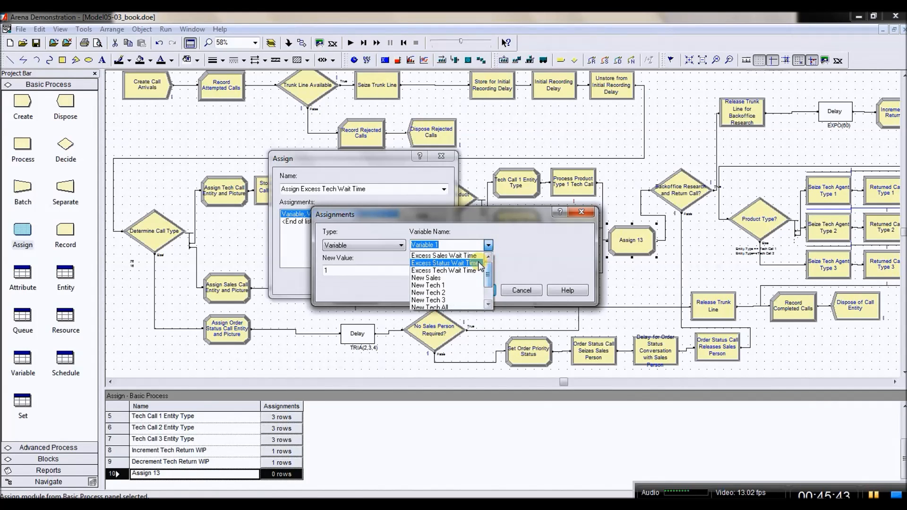
pyautogui.click(472, 269)
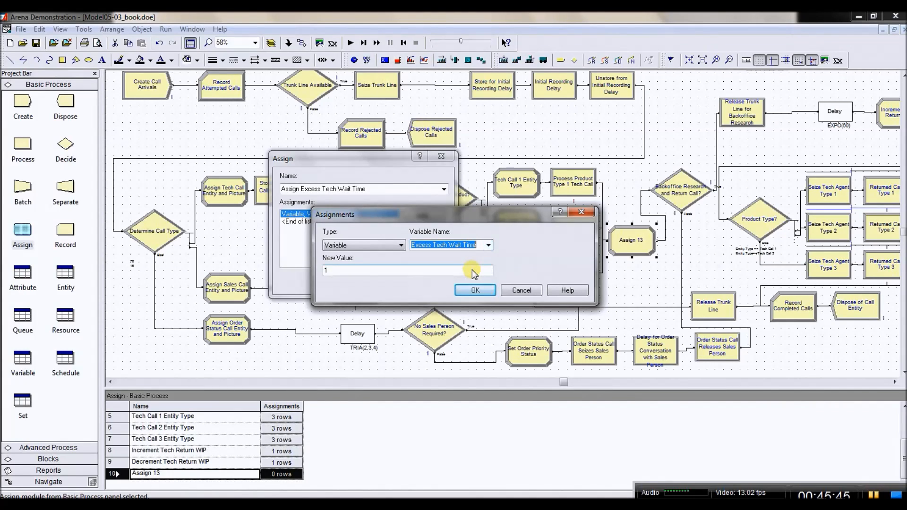
# Start the assignment's new value in the Expression Builder with the current value of Excess Tech Wait Time followed by a plus sign.
pyautogui.rightClick(342, 270)
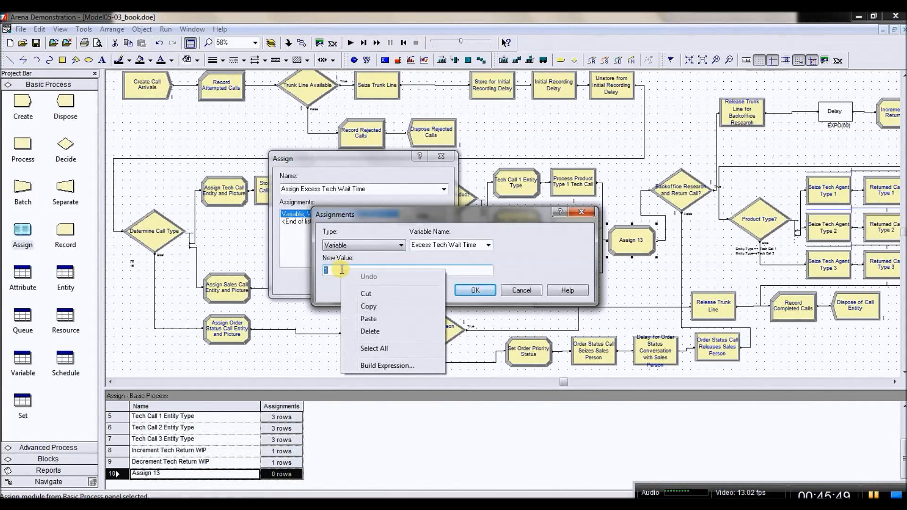
pyautogui.click(379, 366)
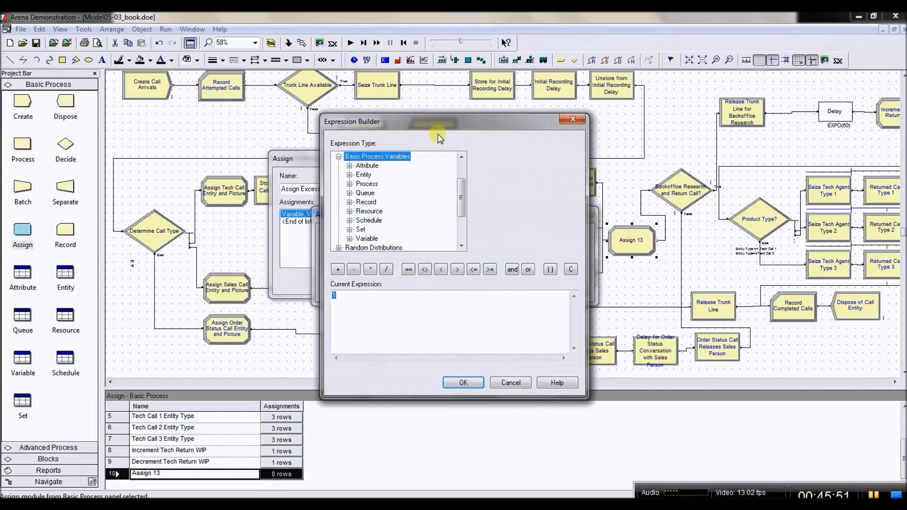
pyautogui.moveTo(435, 125); pyautogui.dragTo(712, 119)
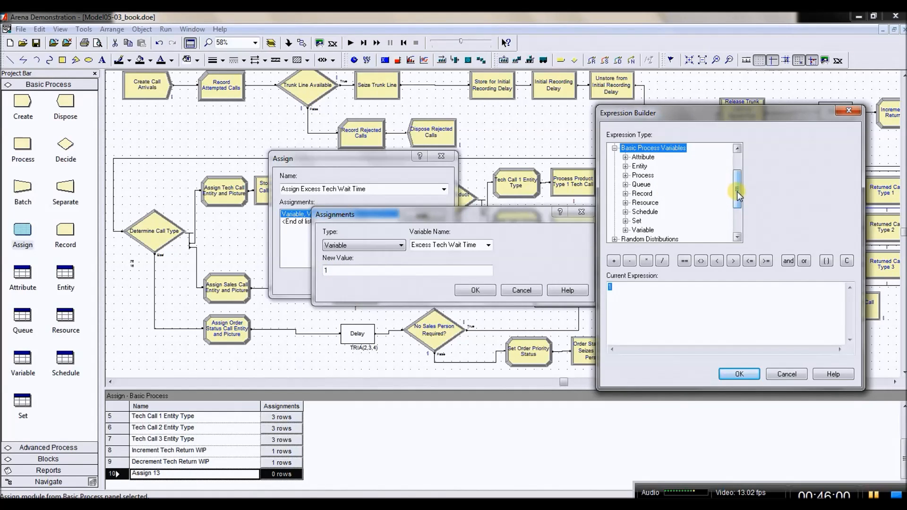
pyautogui.moveTo(737, 191); pyautogui.dragTo(737, 212)
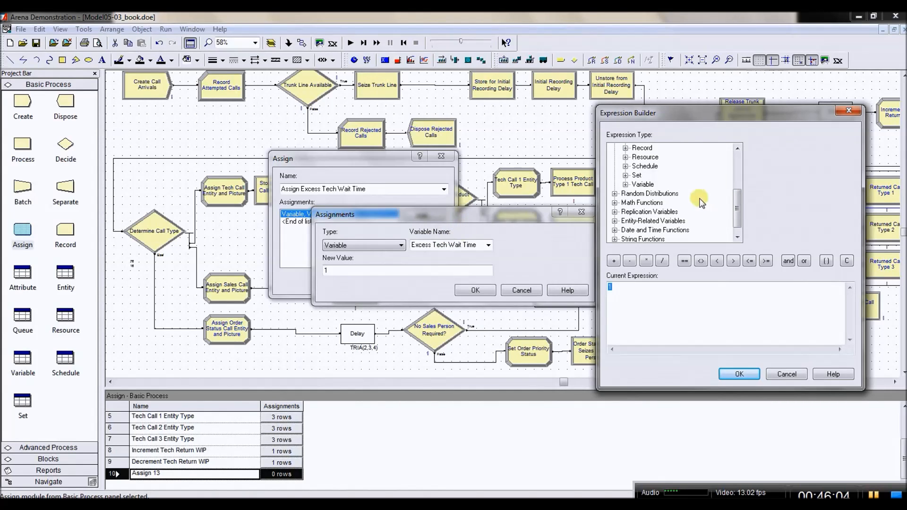
pyautogui.moveTo(735, 218); pyautogui.dragTo(735, 201)
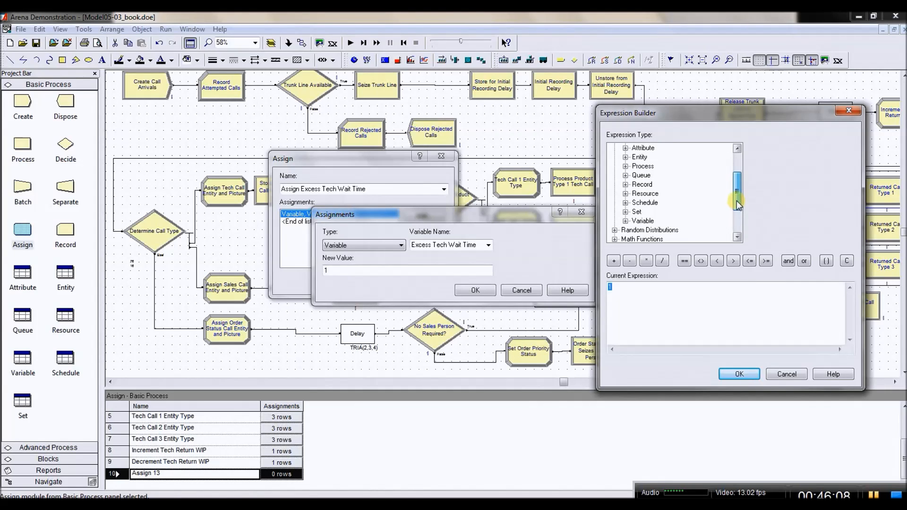
pyautogui.doubleClick(642, 221)
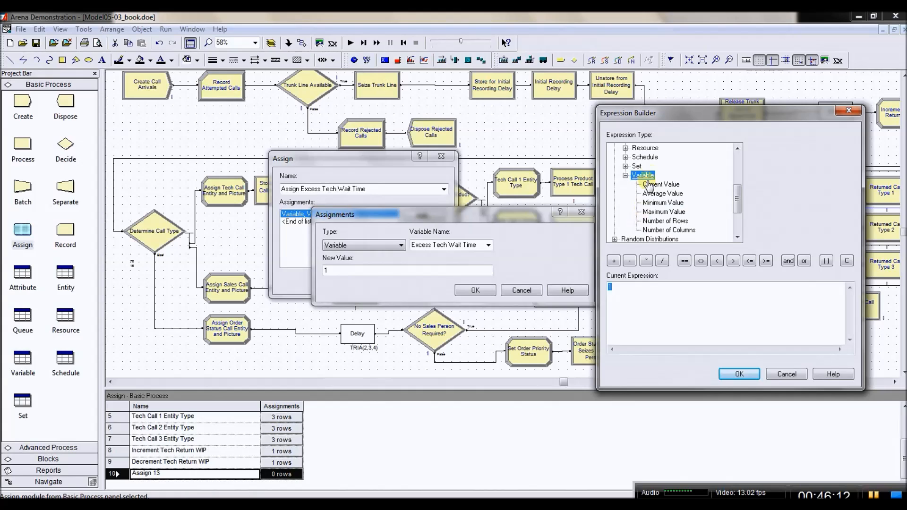
pyautogui.moveTo(739, 199); pyautogui.dragTo(739, 176)
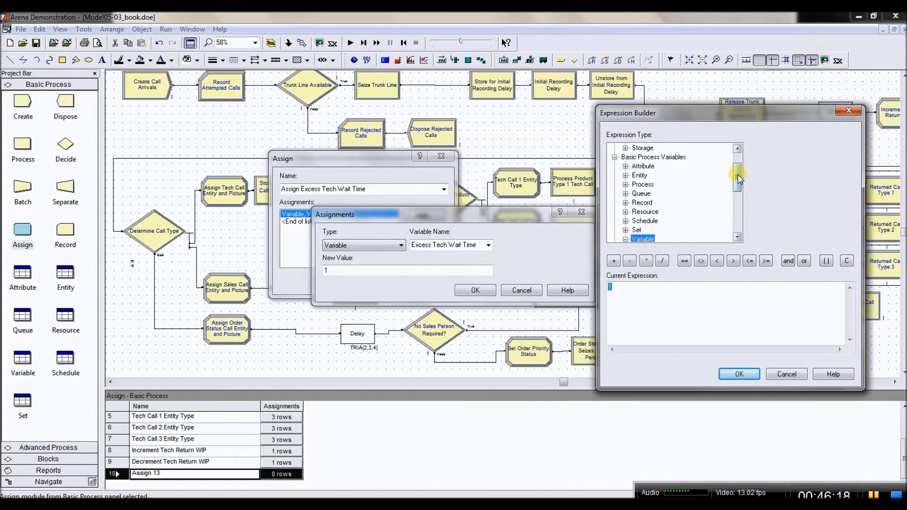
pyautogui.moveTo(737, 175); pyautogui.dragTo(738, 195)
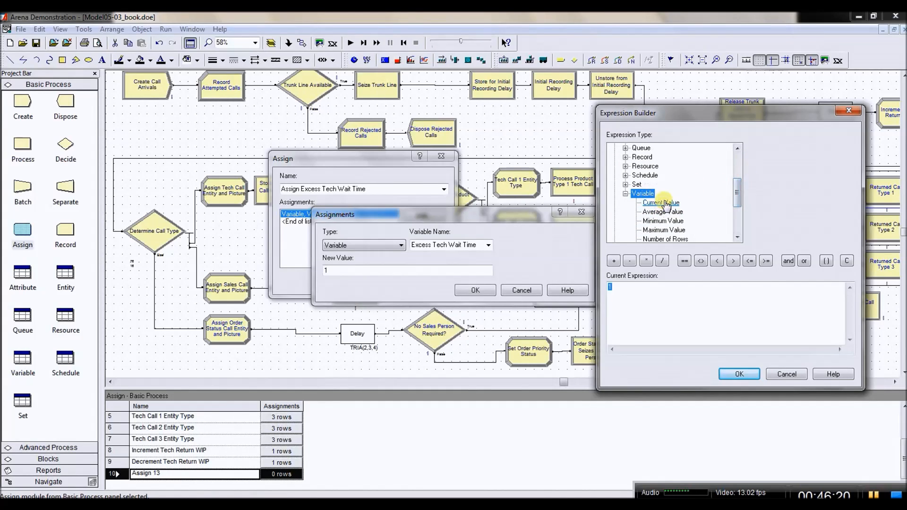
pyautogui.click(660, 202)
pyautogui.click(848, 148)
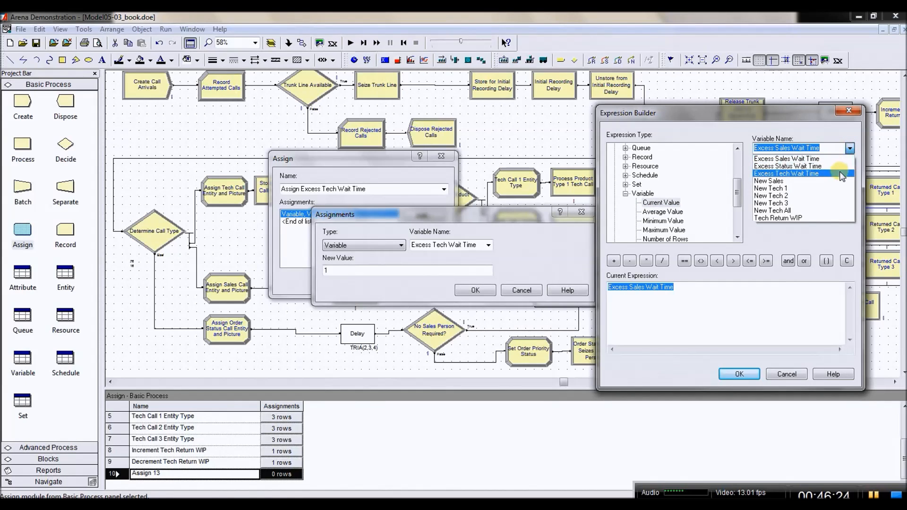
pyautogui.click(840, 174)
pyautogui.click(703, 285)
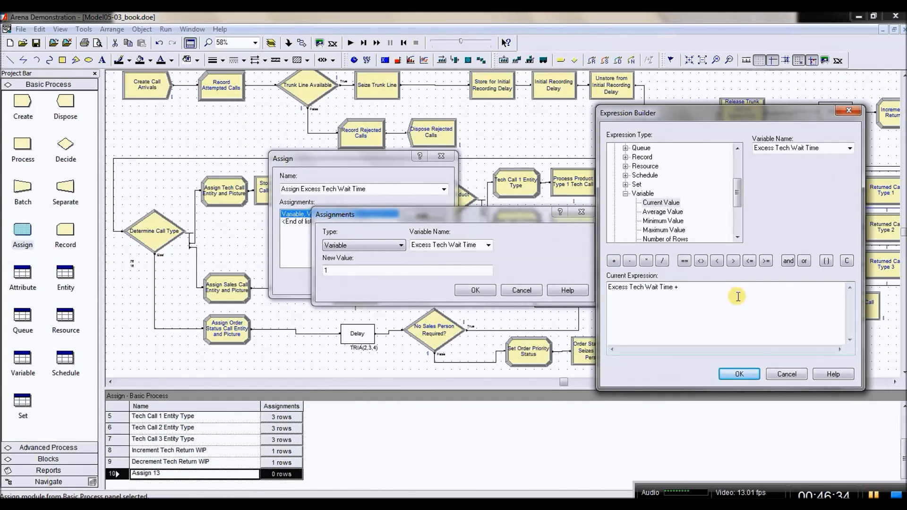
# Append the Maximum Value math function to the expression and edit its arguments to read MX( - 3,0).
pyautogui.moveTo(739, 203); pyautogui.dragTo(738, 169)
pyautogui.click(614, 148)
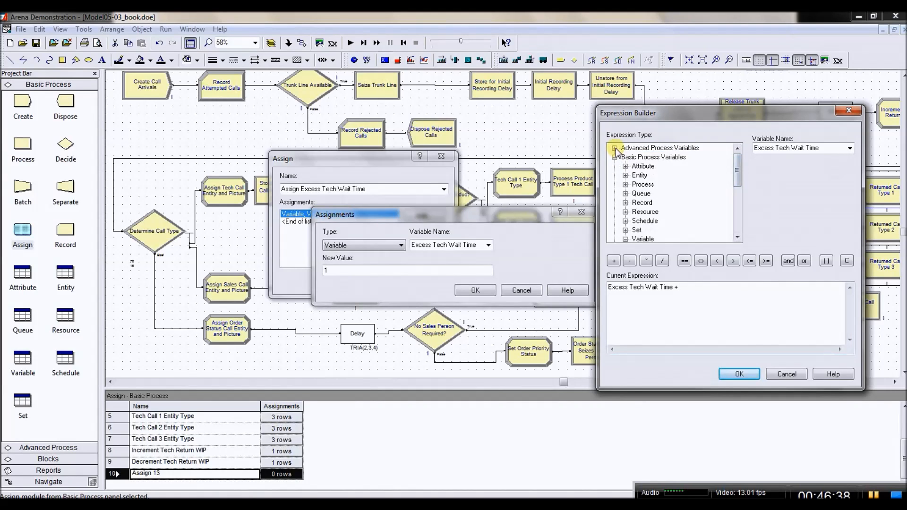
pyautogui.click(614, 157)
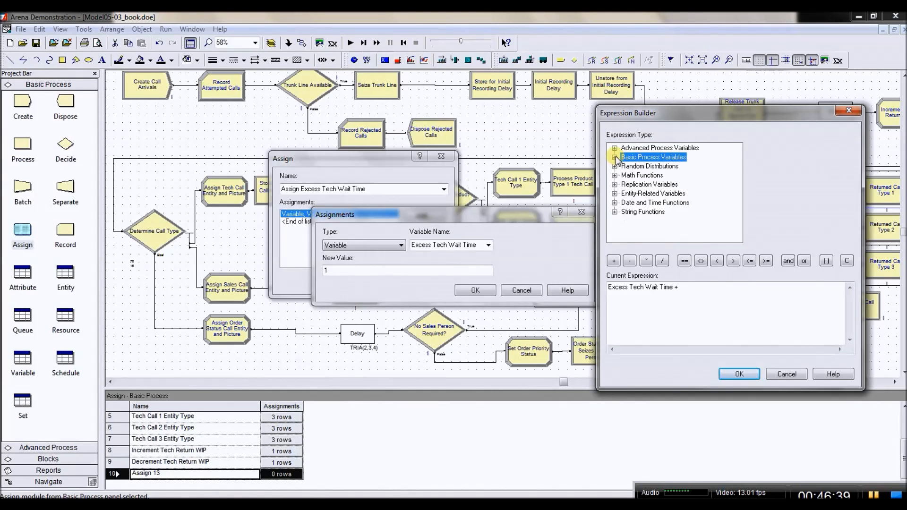
pyautogui.click(627, 177)
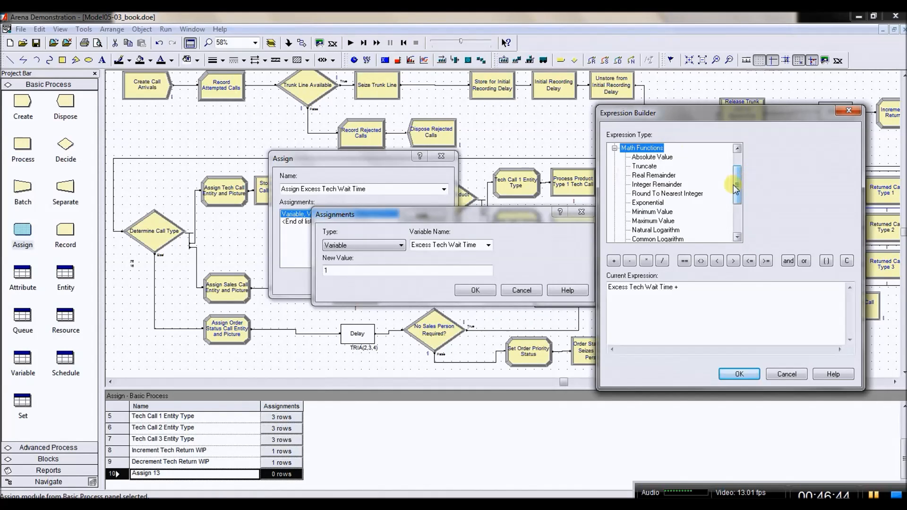
pyautogui.click(663, 226)
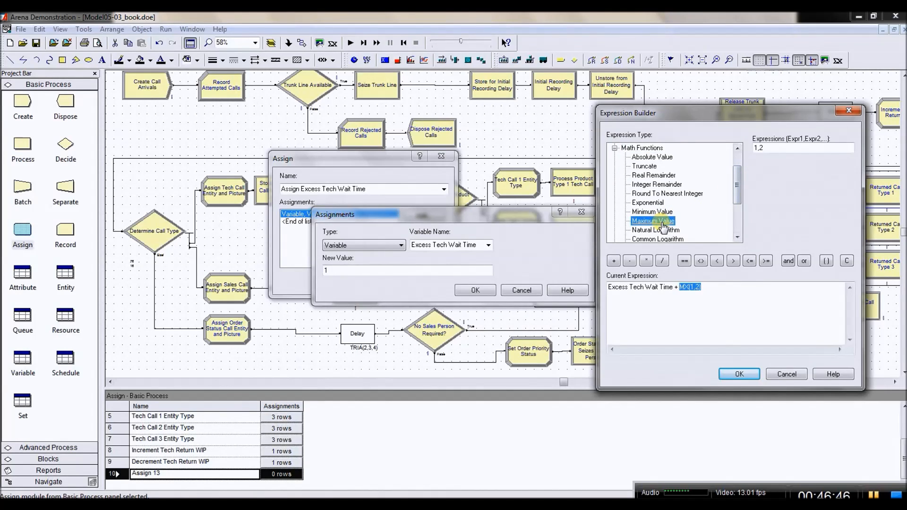
pyautogui.moveTo(738, 186); pyautogui.dragTo(738, 200)
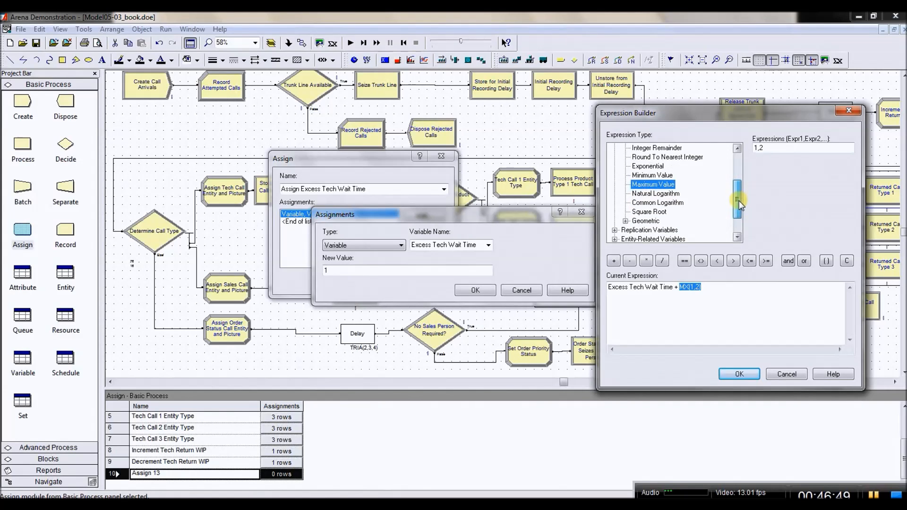
pyautogui.click(692, 286)
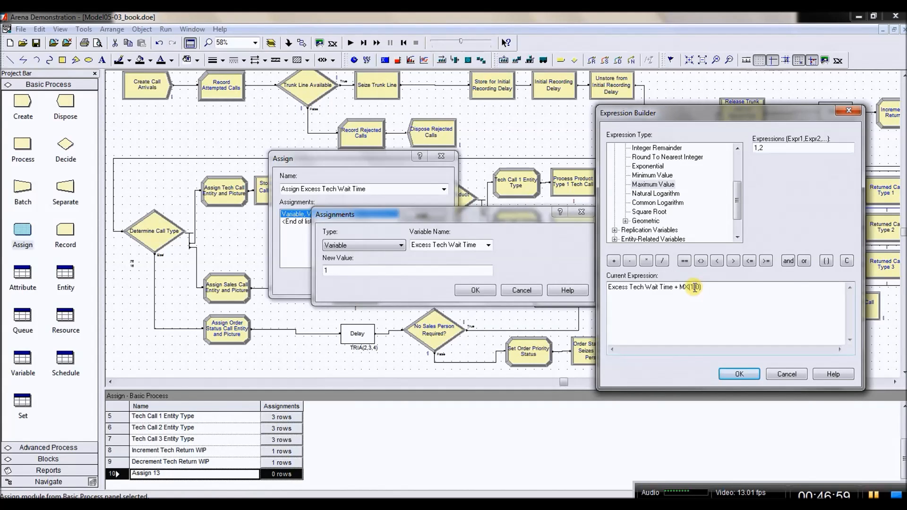
pyautogui.doubleClick(691, 288)
pyautogui.click(629, 260)
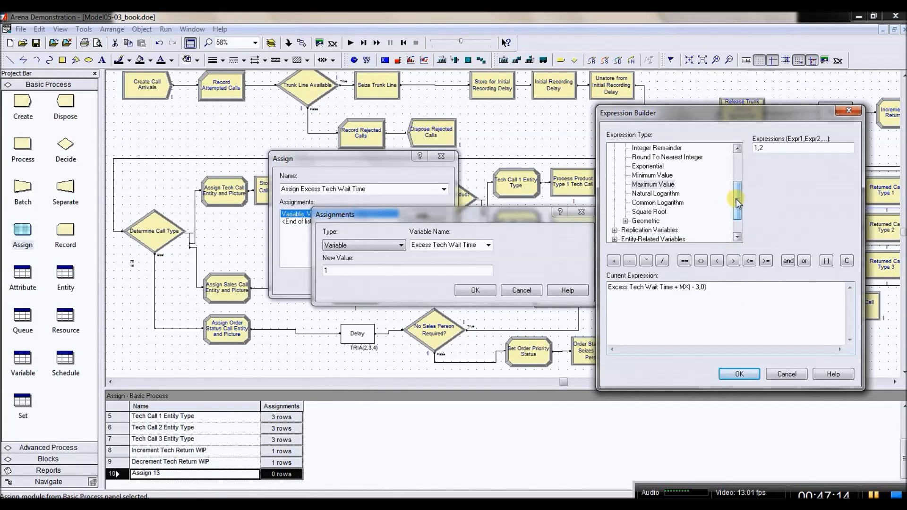
# Insert the Entity Total Wait Time attribute before "- 3" in the MX function, and accept the expression, the assignment and the module settings.
pyautogui.moveTo(738, 203); pyautogui.dragTo(739, 188)
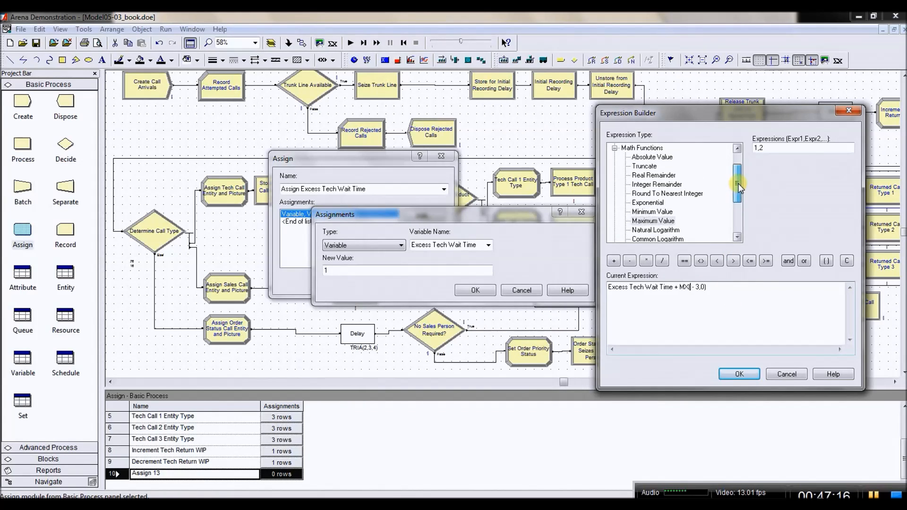
pyautogui.click(614, 148)
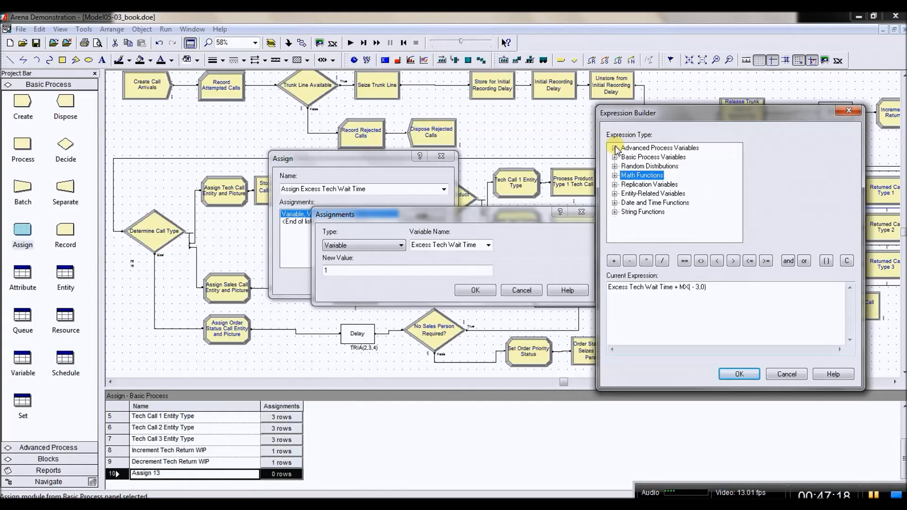
pyautogui.click(614, 193)
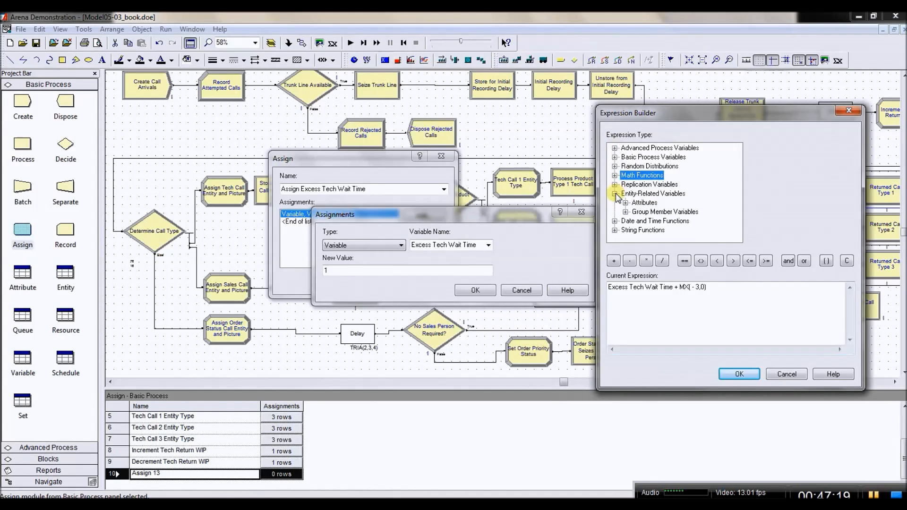
pyautogui.doubleClick(653, 203)
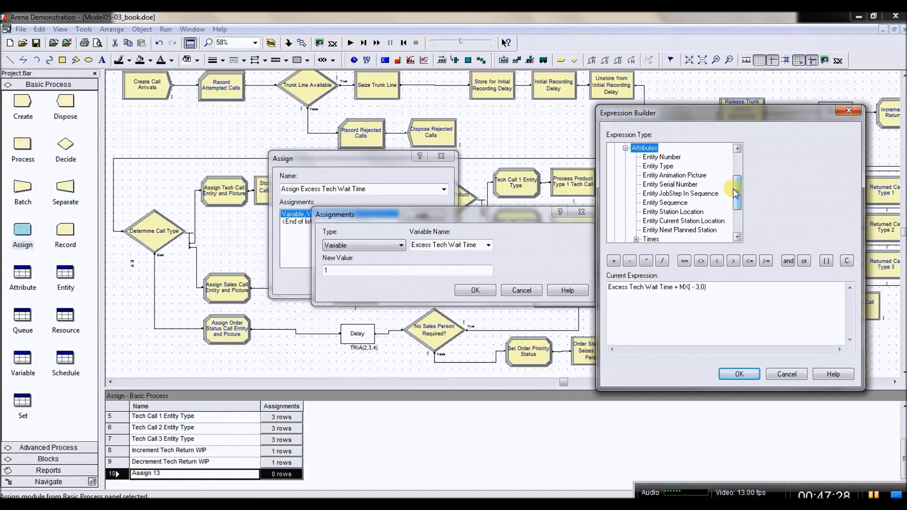
pyautogui.moveTo(737, 188); pyautogui.dragTo(737, 199)
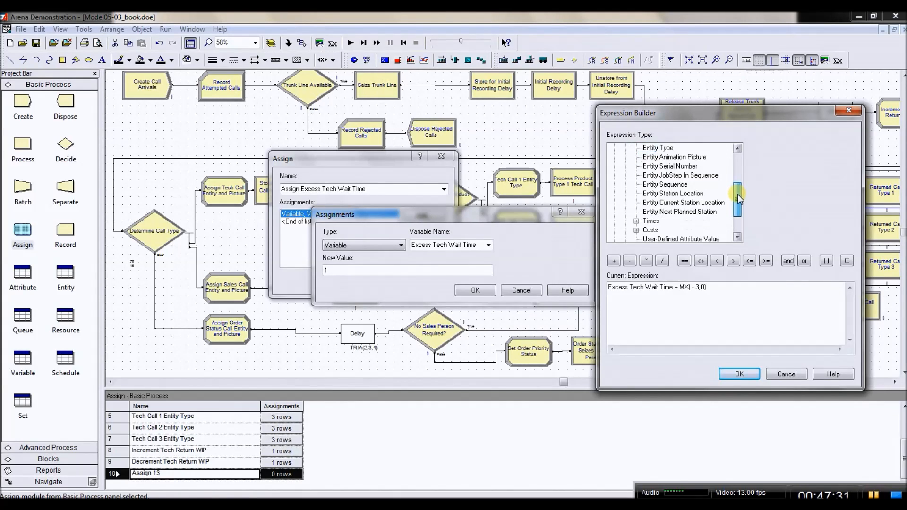
pyautogui.doubleClick(649, 222)
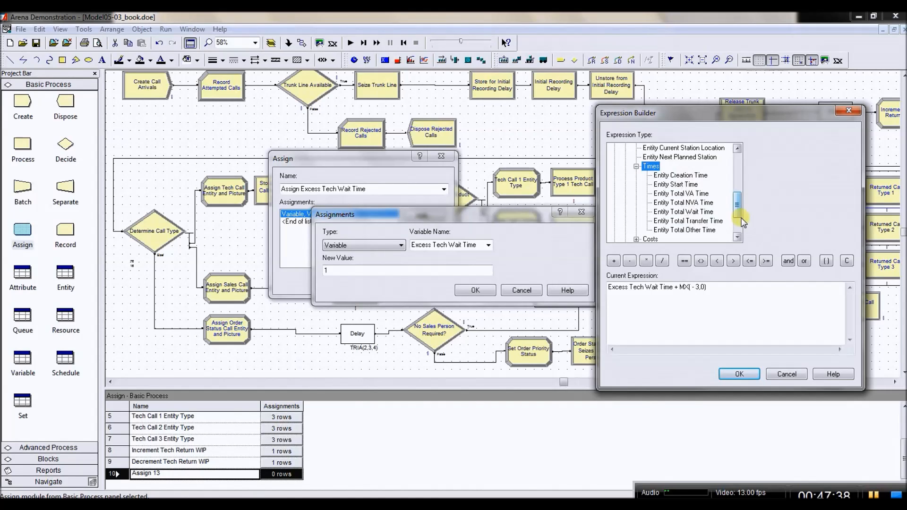
pyautogui.click(703, 212)
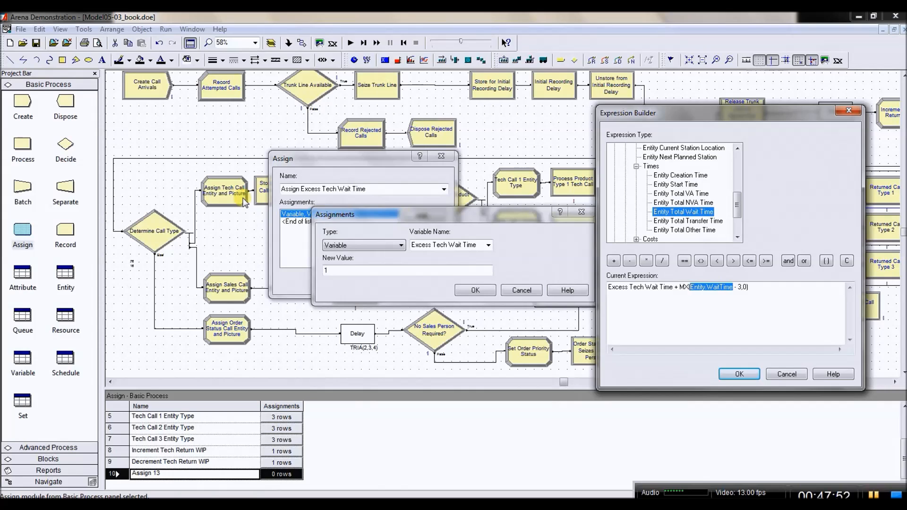
pyautogui.click(739, 374)
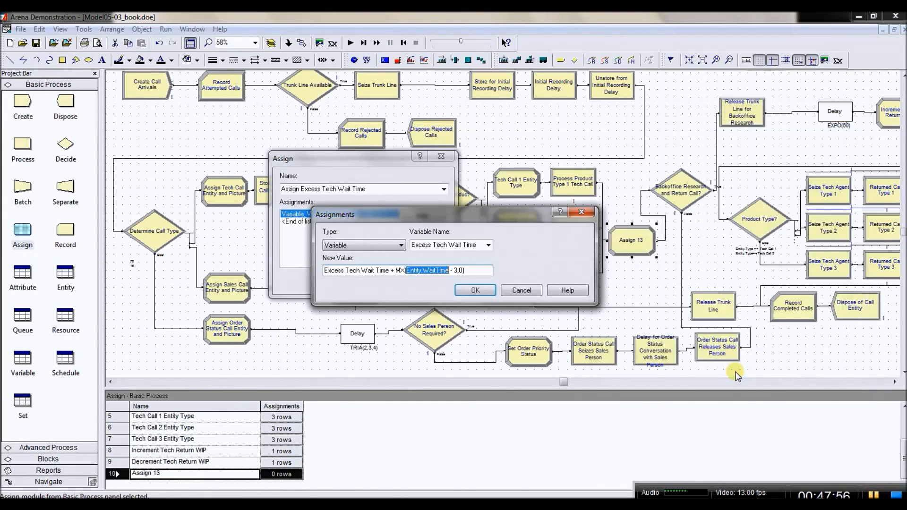
pyautogui.click(476, 292)
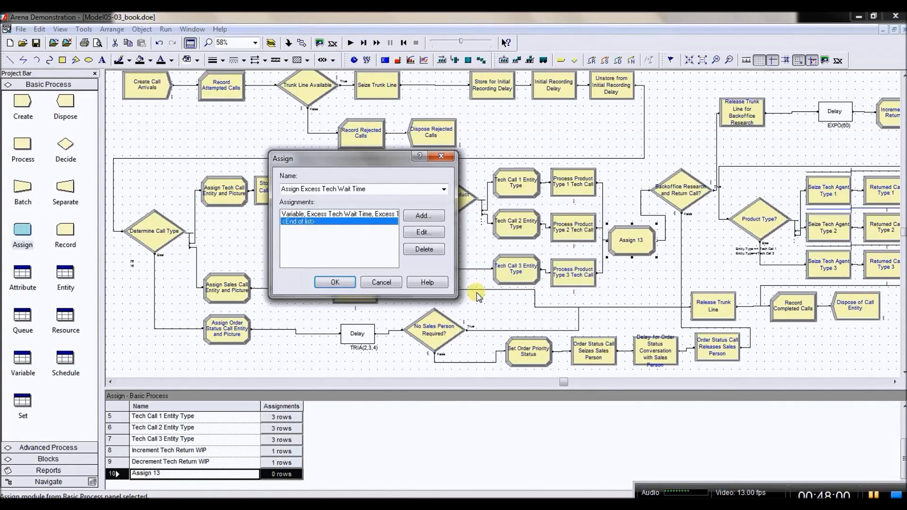
pyautogui.click(334, 282)
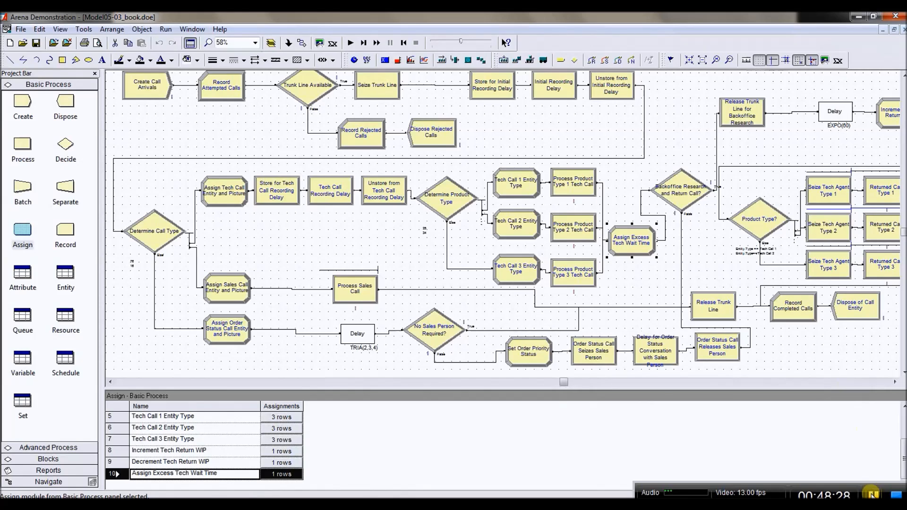
# Copy the Assign Excess Tech Wait Time module.
pyautogui.click(872, 495)
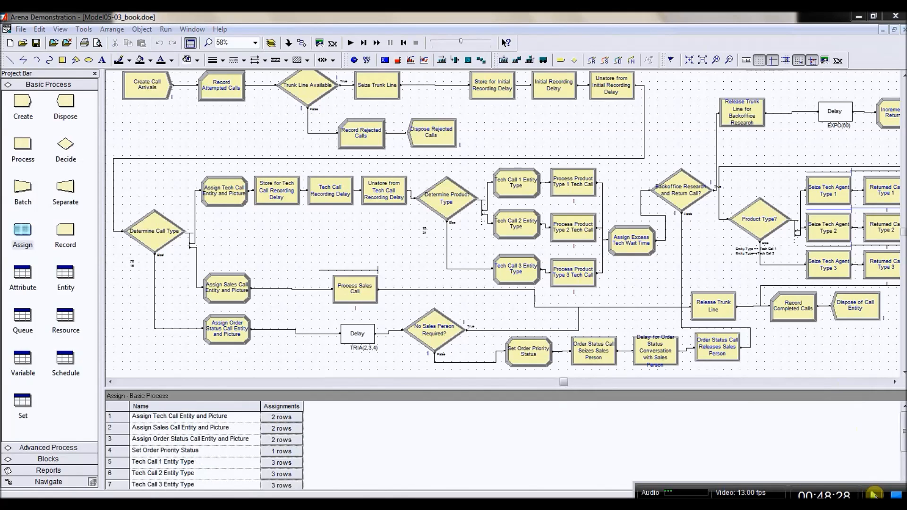
pyautogui.click(633, 254)
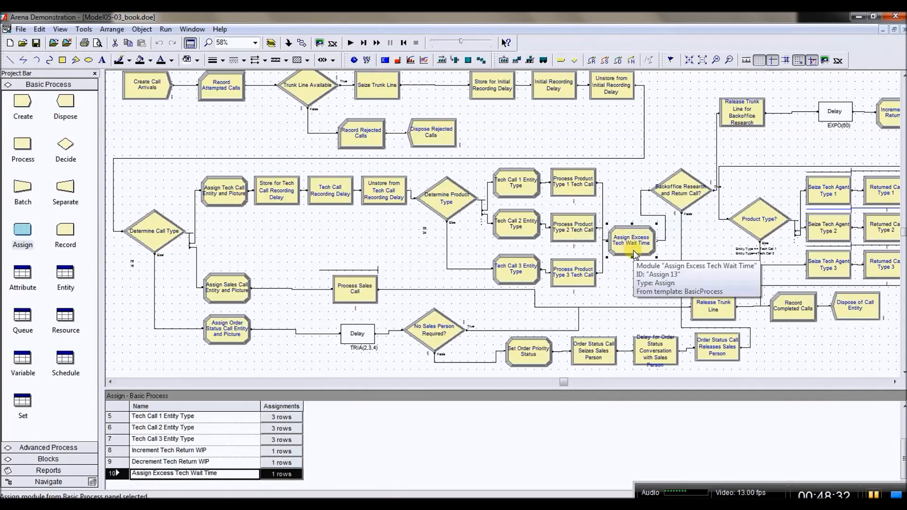
pyautogui.rightClick(628, 238)
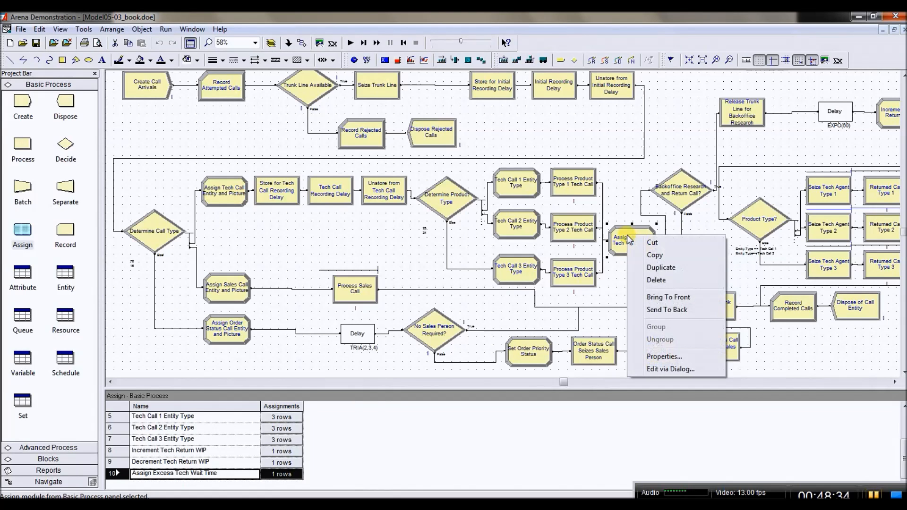
pyautogui.click(651, 255)
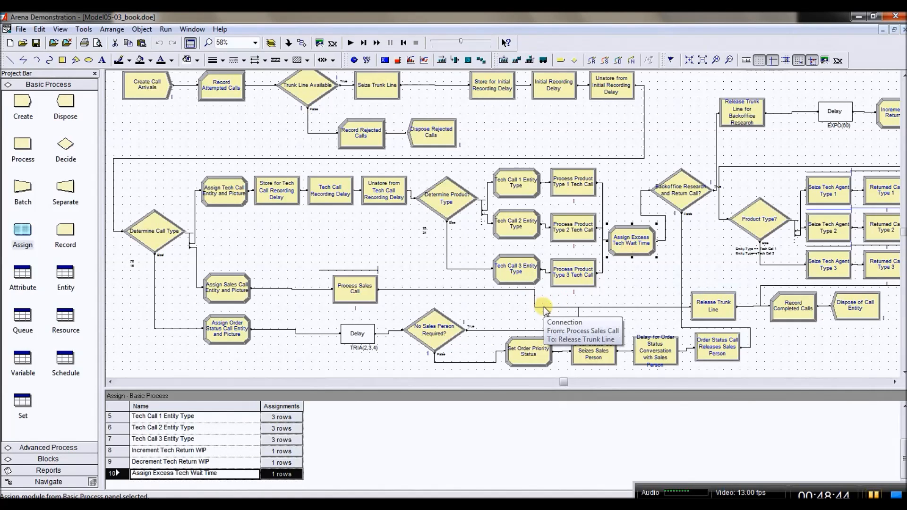
# Delete the connection from Process Sales Call to Release Trunk Line, and move Process Sales Call closer to Assign Sales Call Entity and Picture.
pyautogui.click(545, 310)
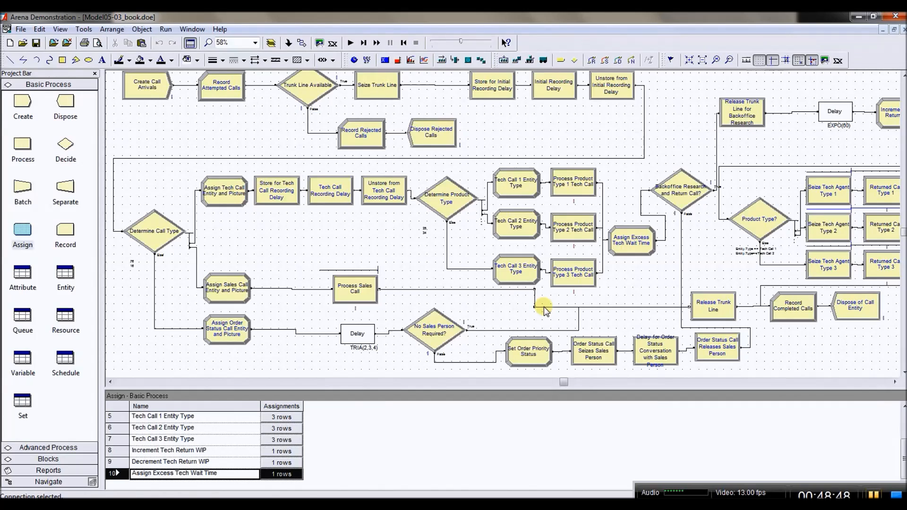
pyautogui.press('Delete')
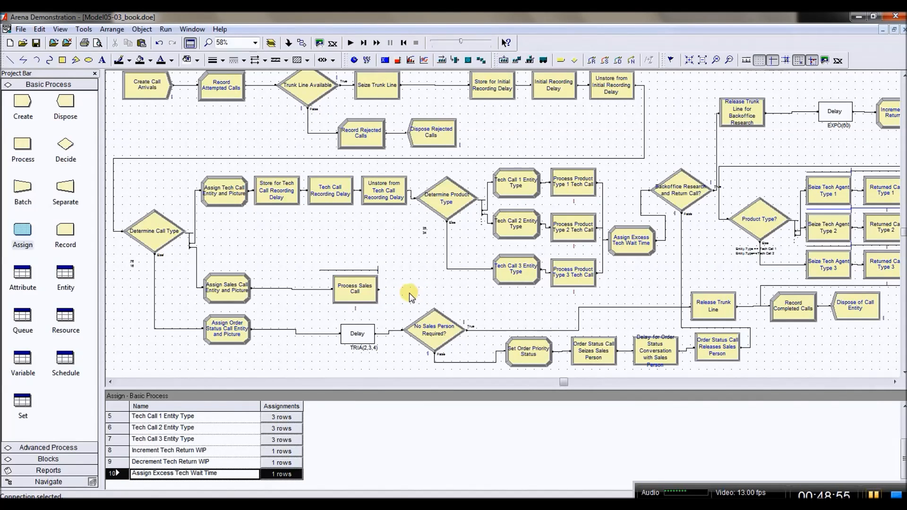
pyautogui.moveTo(358, 289); pyautogui.dragTo(318, 292)
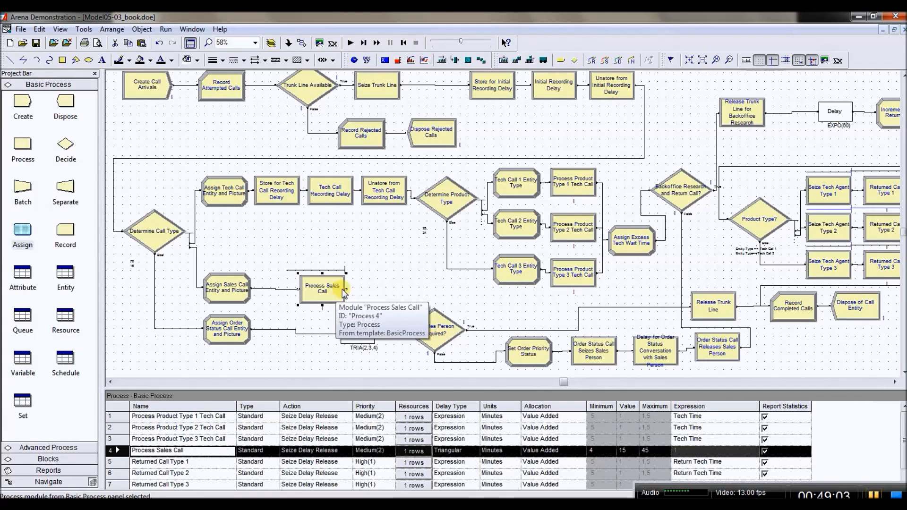
# Paste the copied Assign module just after Process Sales Call and align it with that module's row.
pyautogui.rightClick(375, 286)
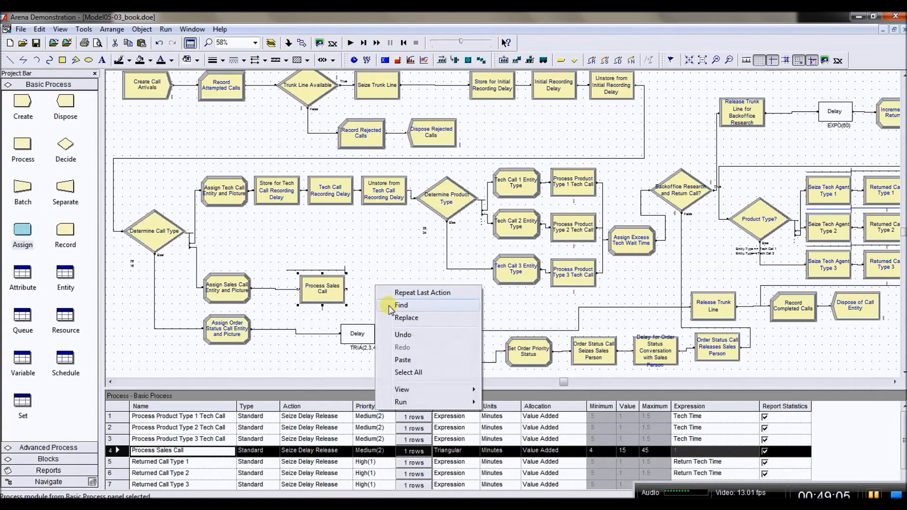
pyautogui.click(402, 360)
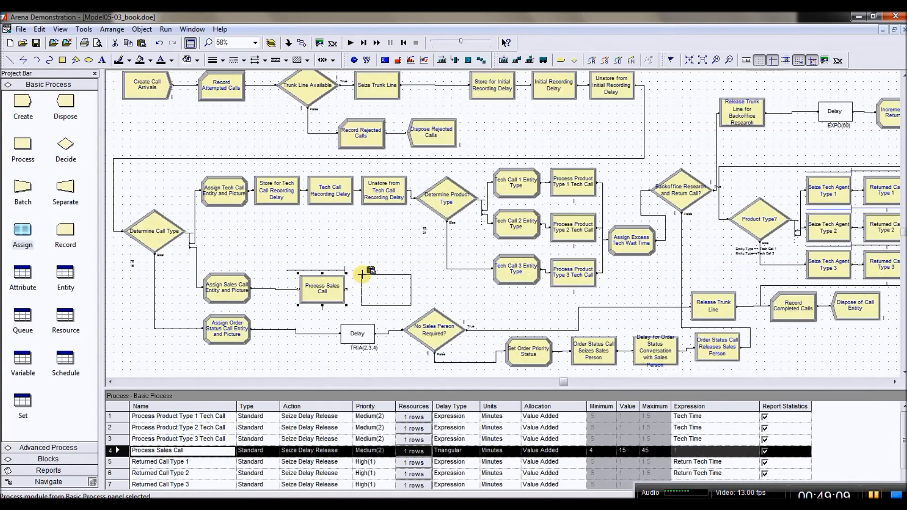
pyautogui.click(363, 273)
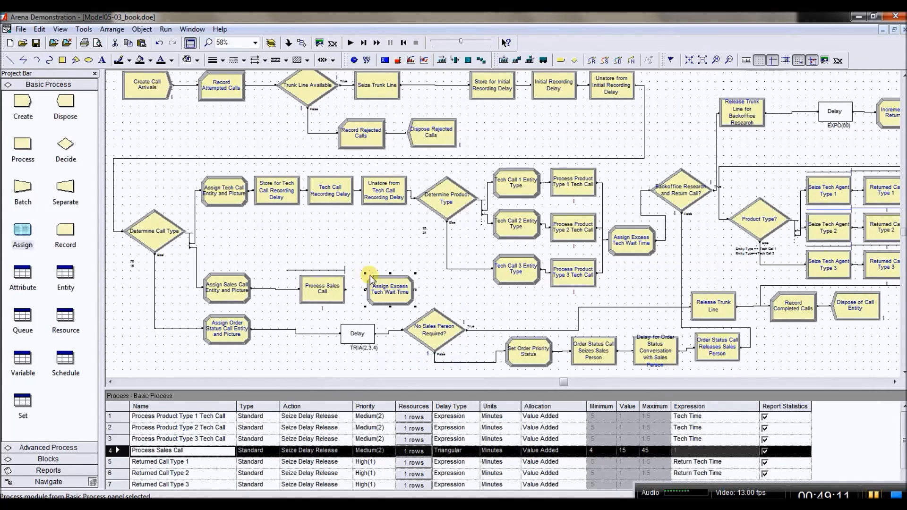
pyautogui.moveTo(382, 282); pyautogui.dragTo(382, 283)
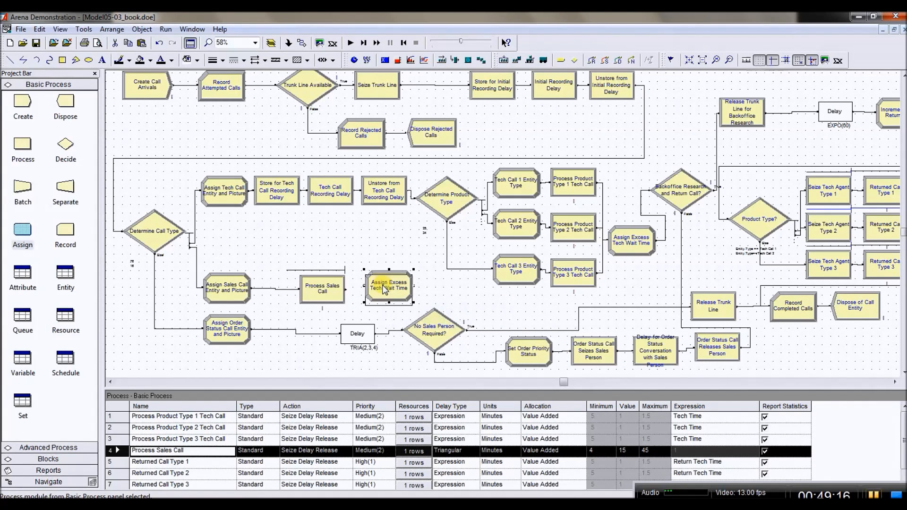
pyautogui.moveTo(384, 286); pyautogui.dragTo(383, 290)
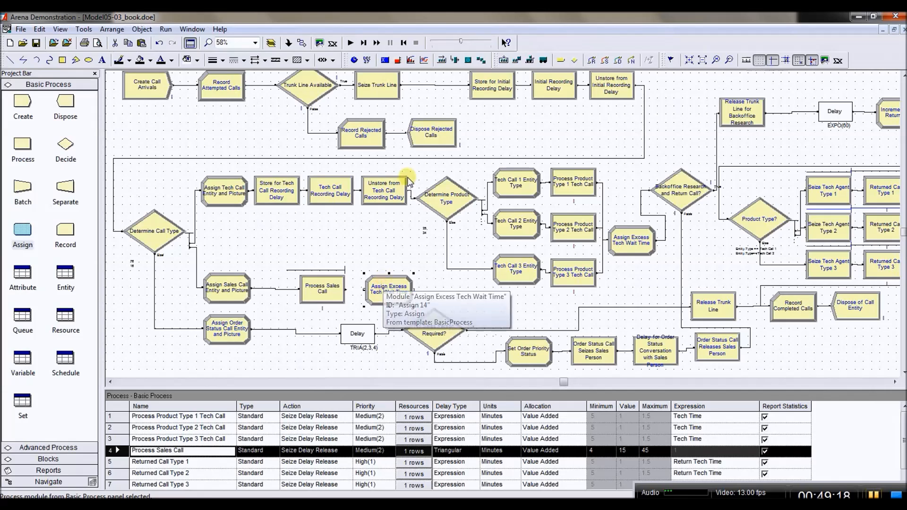
# Connect the exit of Process Sales Call to the entry of the pasted Assign module.
pyautogui.click(301, 44)
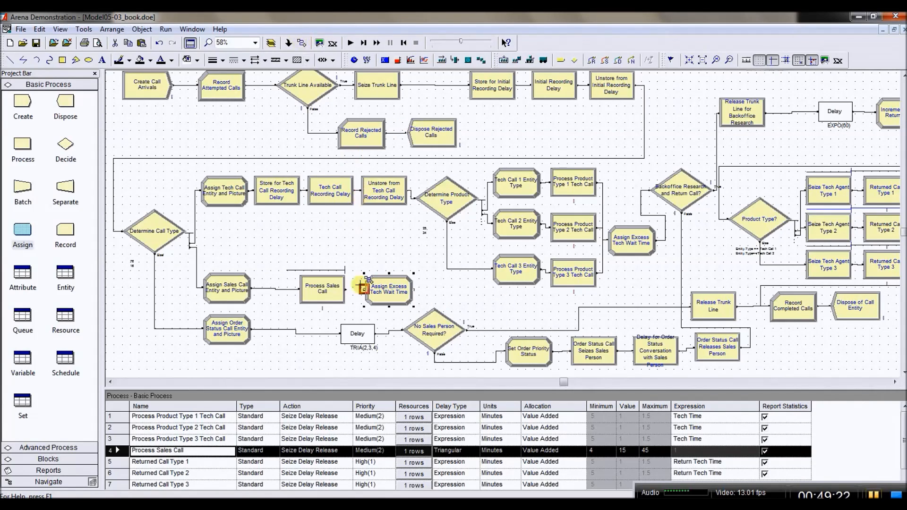
pyautogui.click(347, 286)
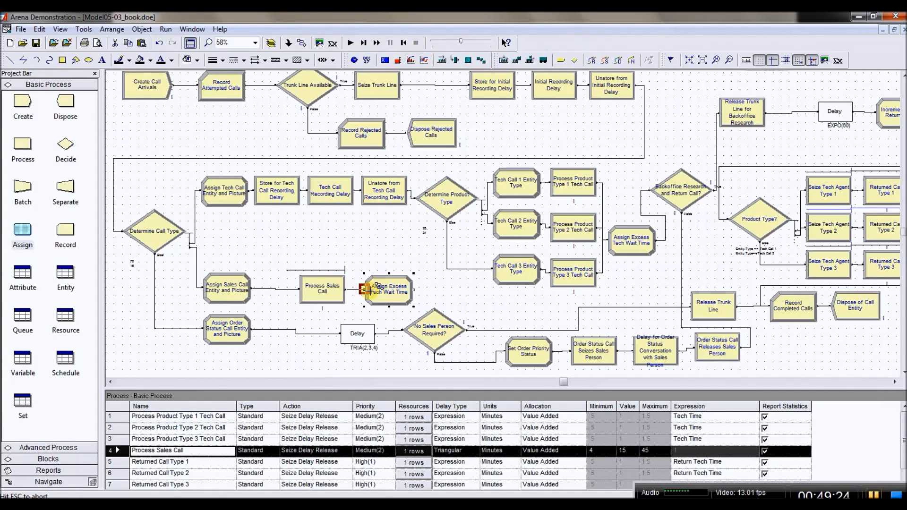
pyautogui.click(364, 288)
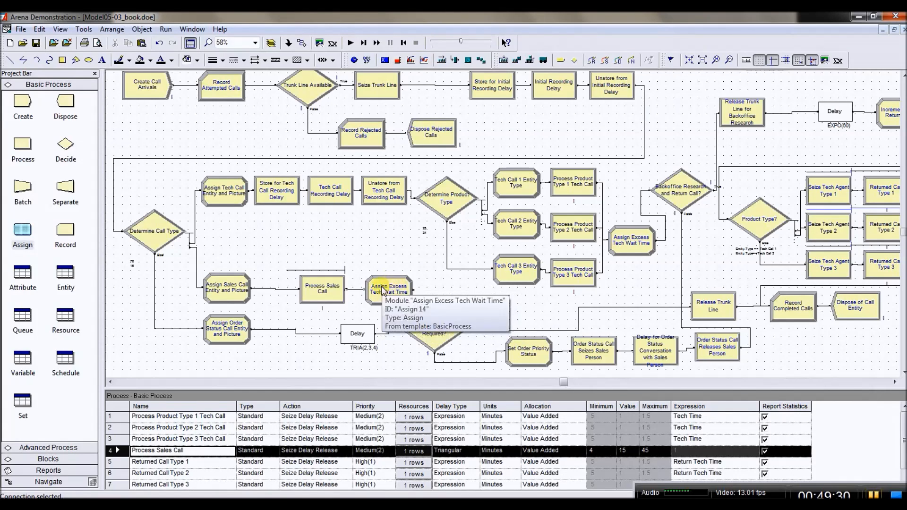
# Rename the pasted Assign module after Process Sales Call as Assign Excess Sales Wait Time.
pyautogui.click(390, 297)
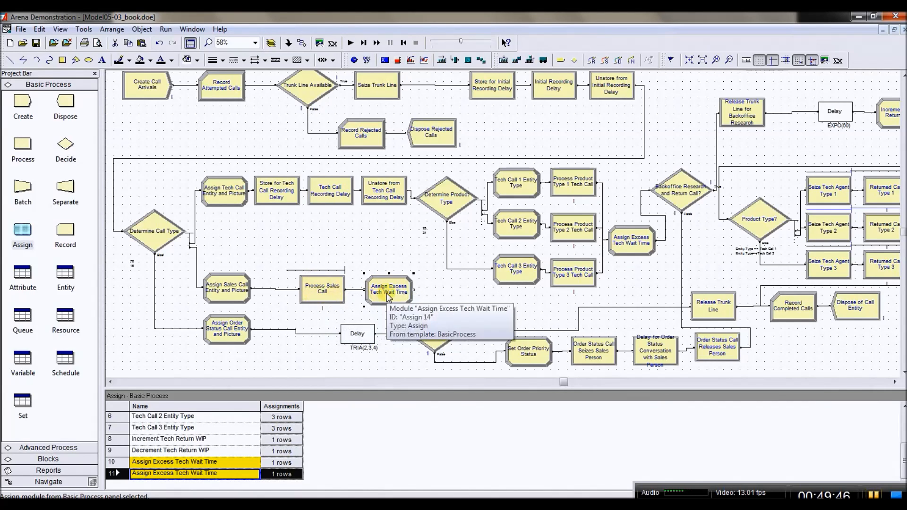
pyautogui.doubleClick(386, 293)
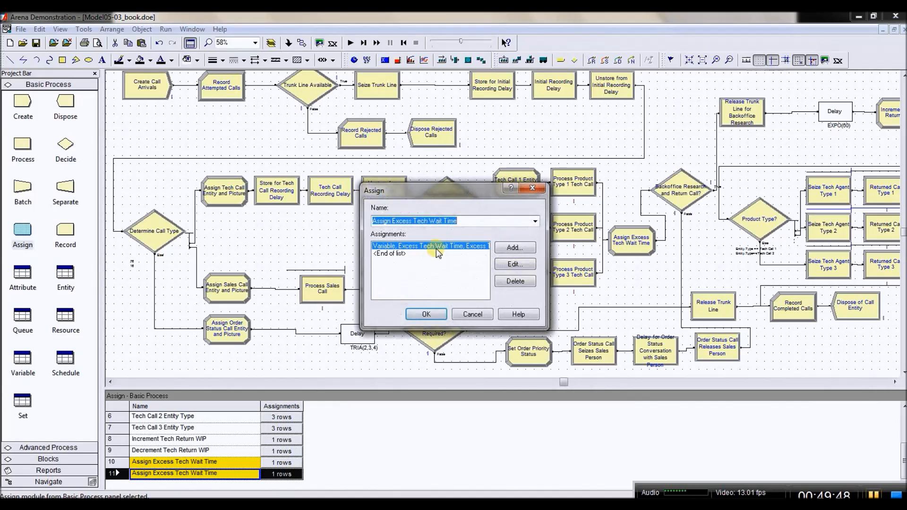
pyautogui.click(427, 221)
pyautogui.moveTo(428, 220); pyautogui.dragTo(413, 221)
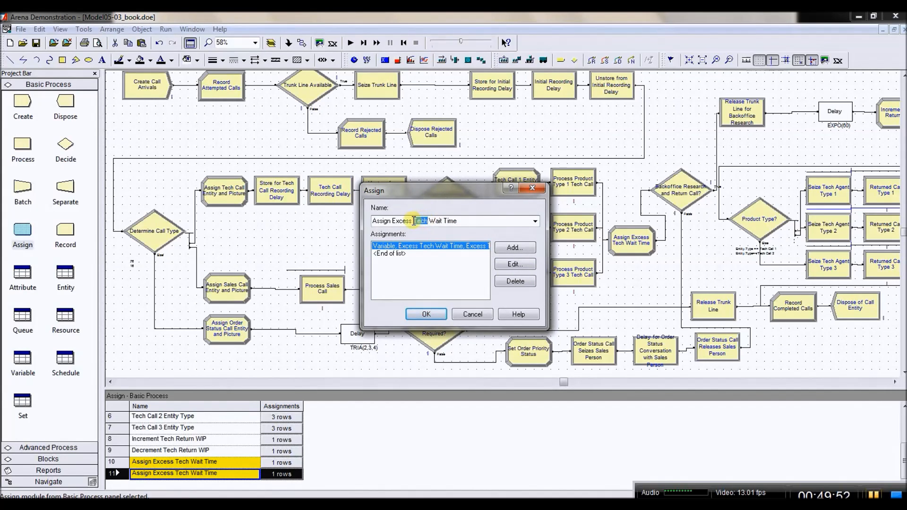
pyautogui.write('Sales')
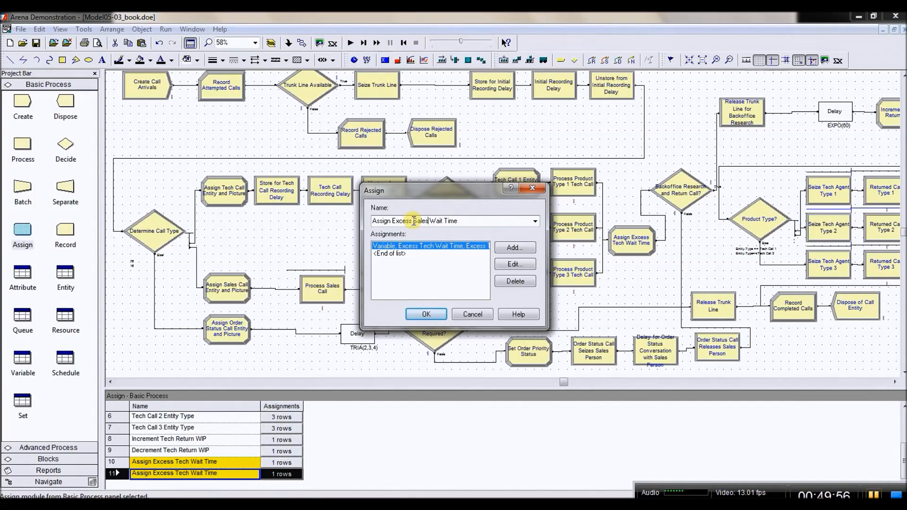
# Edit the module's existing assignment so that it targets the variable Excess Sales Wait Time.
pyautogui.doubleClick(438, 249)
pyautogui.moveTo(435, 210); pyautogui.dragTo(614, 192)
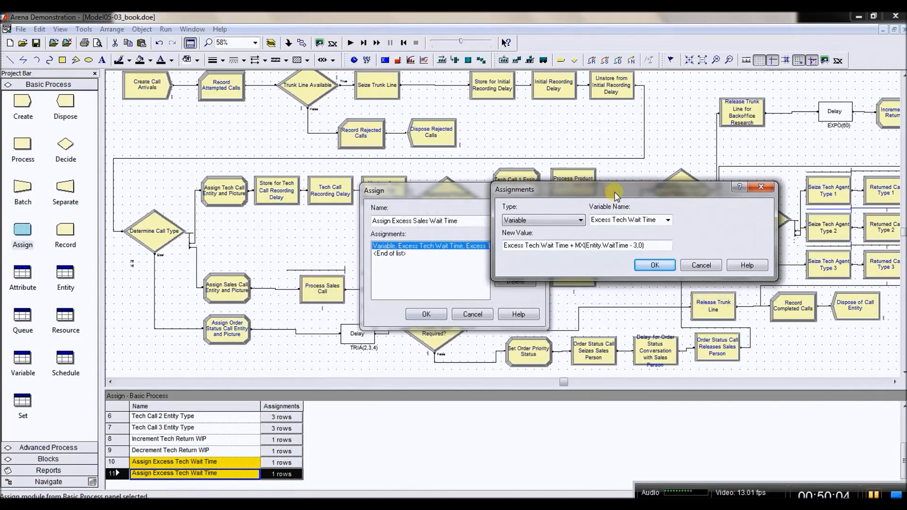
pyautogui.click(669, 220)
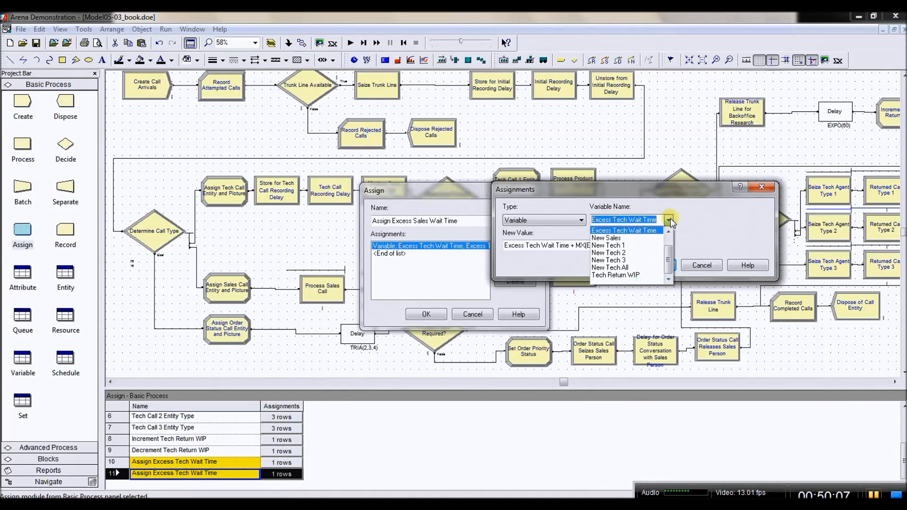
pyautogui.moveTo(670, 257); pyautogui.dragTo(671, 237)
pyautogui.click(643, 231)
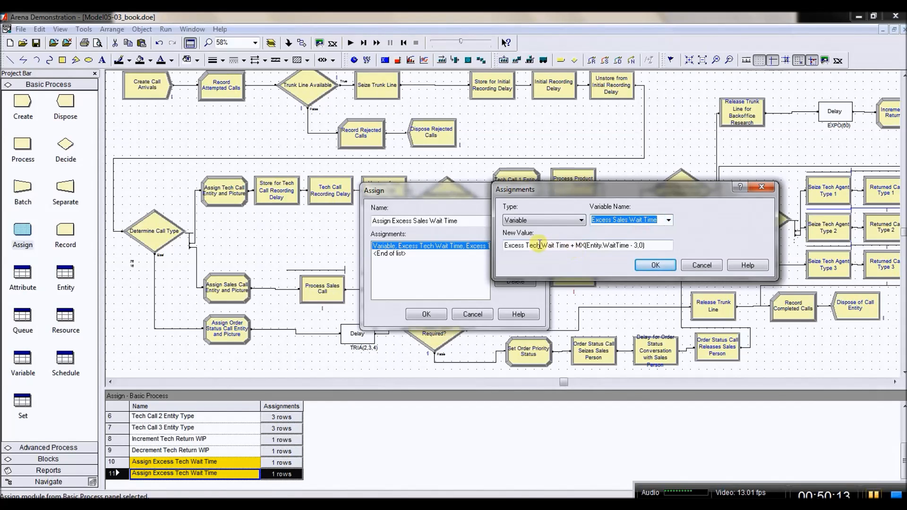
# In the Expression Builder, replace Excess Tech Wait Time in the new value with the current value of the variable Excess Sales Wait Time.
pyautogui.click(558, 246)
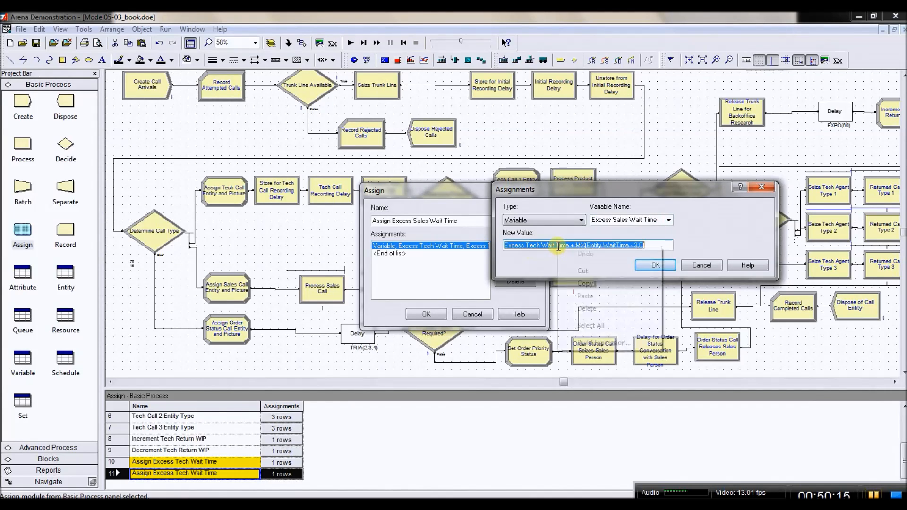
pyautogui.rightClick(558, 246)
pyautogui.click(591, 342)
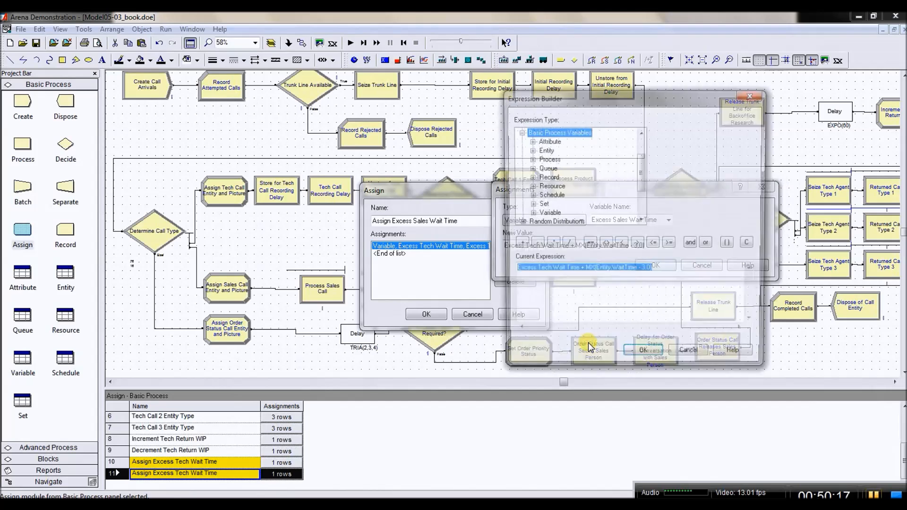
pyautogui.moveTo(569, 92); pyautogui.dragTo(107, 125)
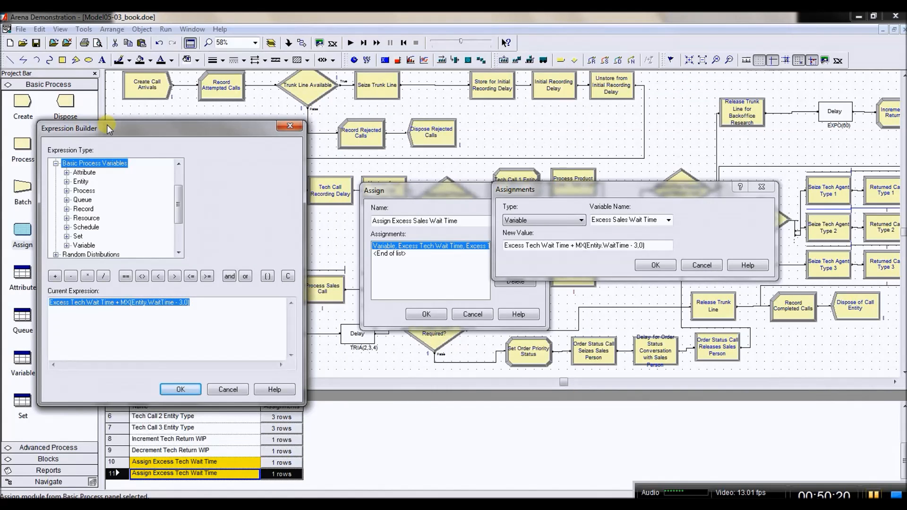
pyautogui.click(115, 303)
pyautogui.moveTo(114, 303); pyautogui.dragTo(47, 303)
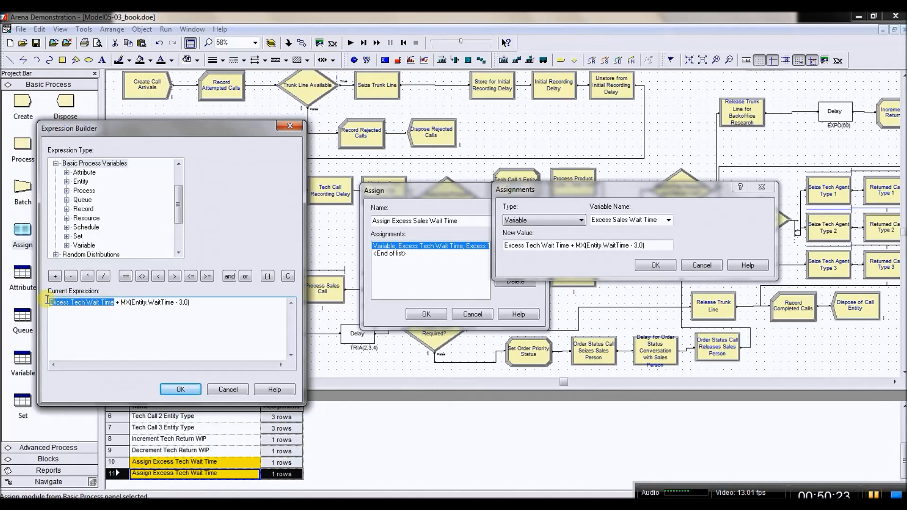
pyautogui.press('Delete')
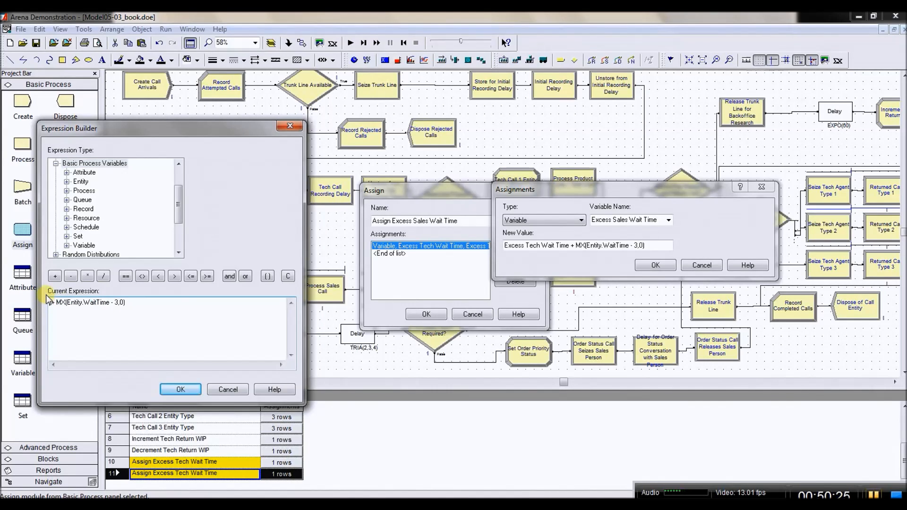
pyautogui.doubleClick(84, 245)
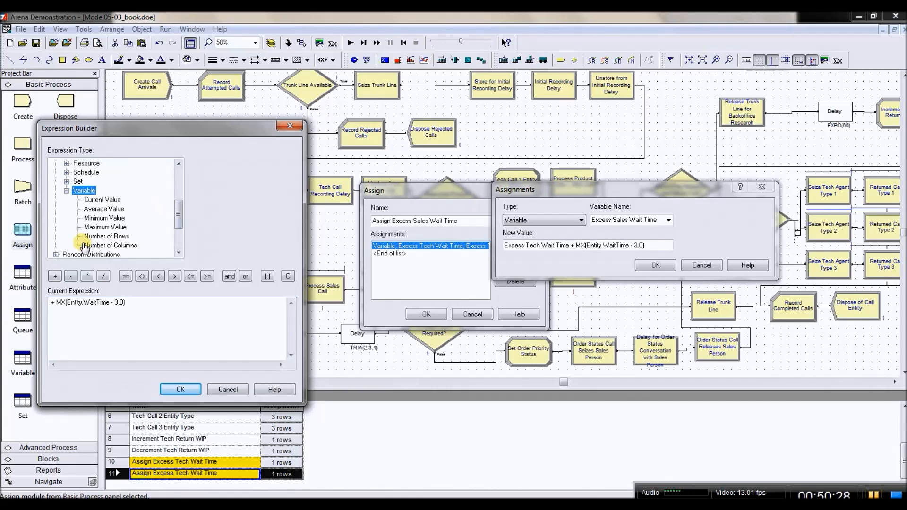
pyautogui.click(102, 200)
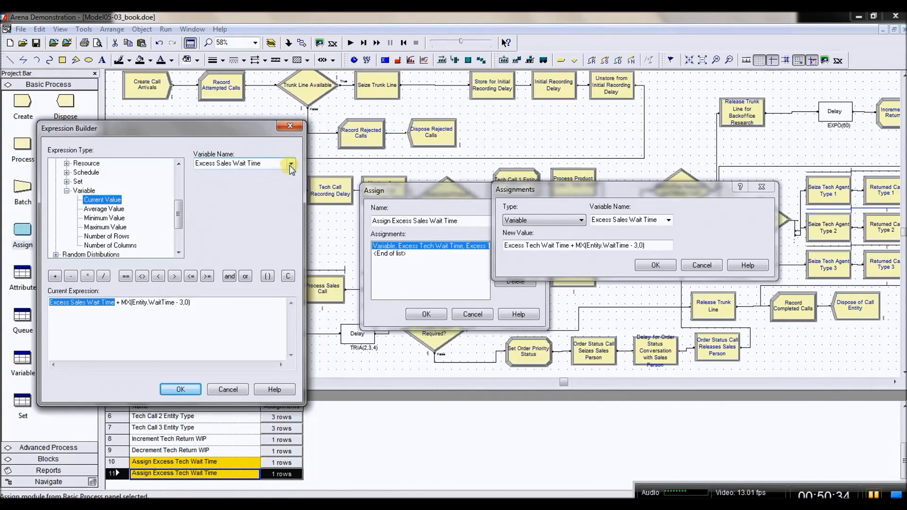
# Change the MX threshold to 1 so its arguments read Entity.WaitTime - 1,0, and accept the expression, the assignment and the module settings.
pyautogui.click(183, 303)
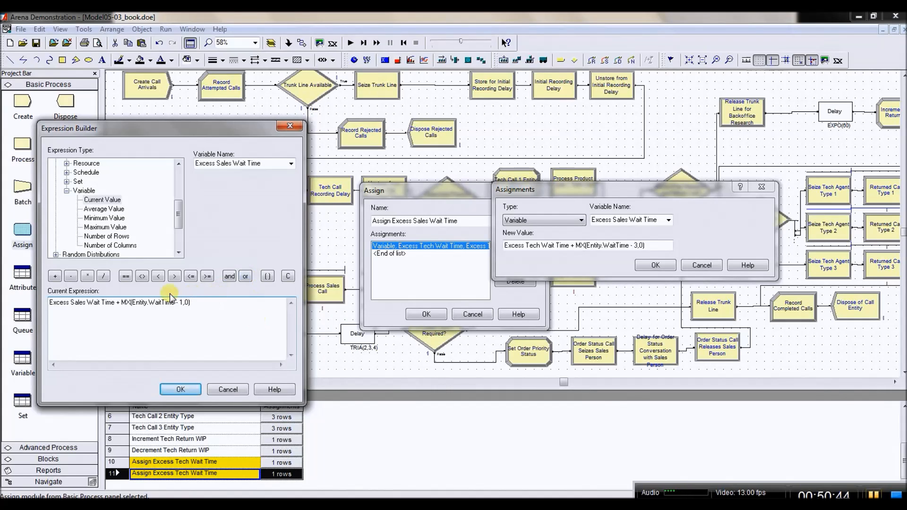
pyautogui.click(182, 389)
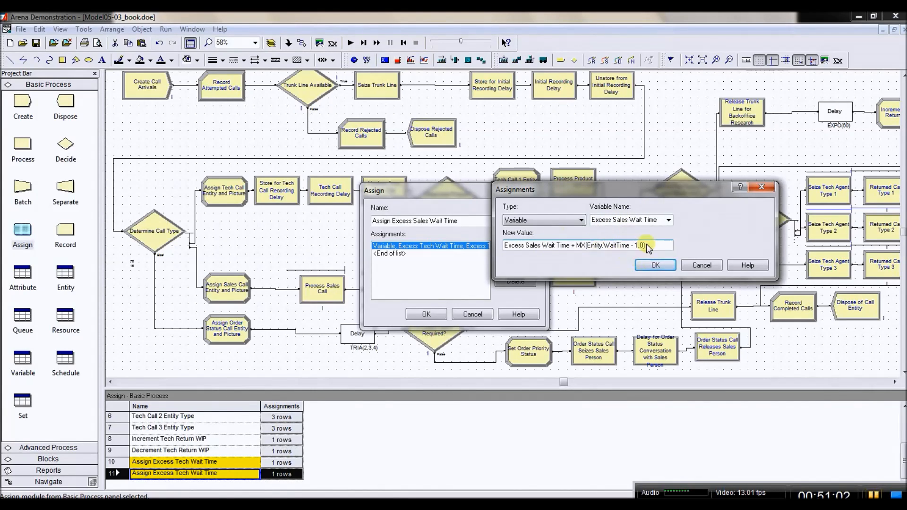
pyautogui.click(663, 264)
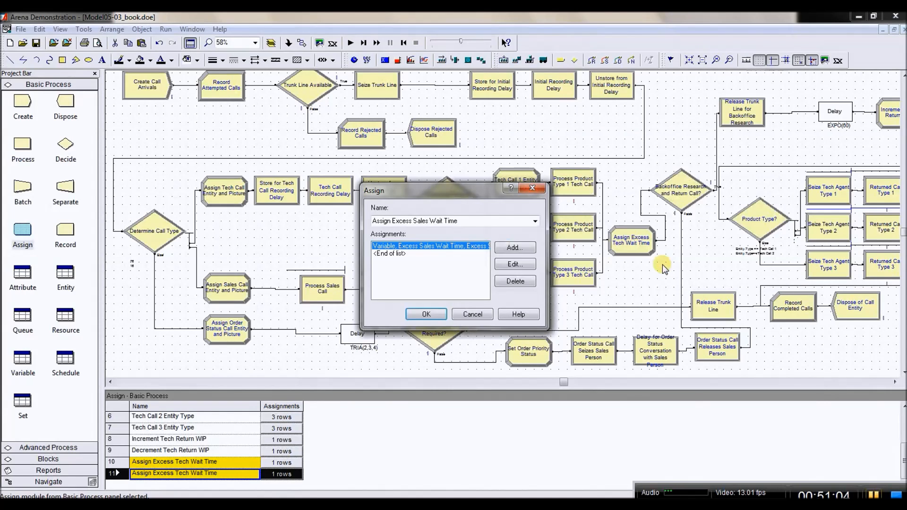
pyautogui.click(435, 314)
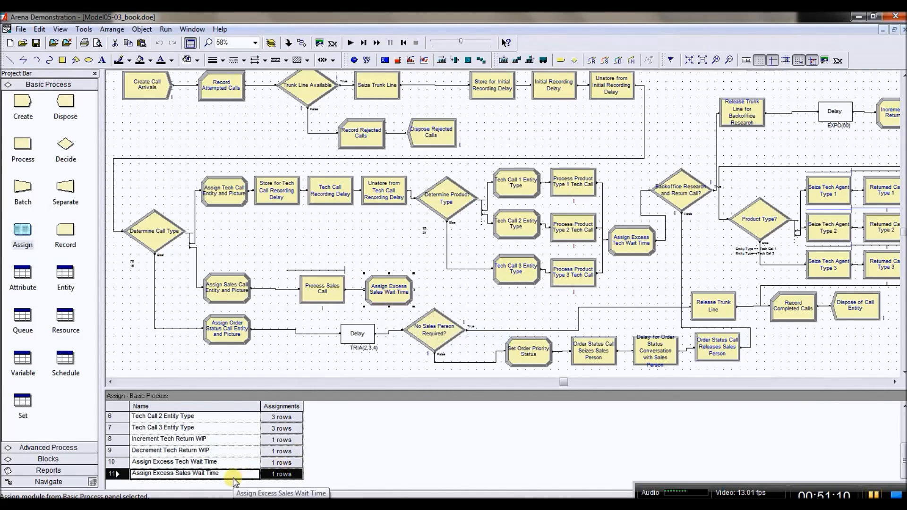
# Connect the Assign Excess Sales Wait Time module's exit to Release Trunk Line and bend the connector slightly downward just after the Assign module.
pyautogui.click(301, 45)
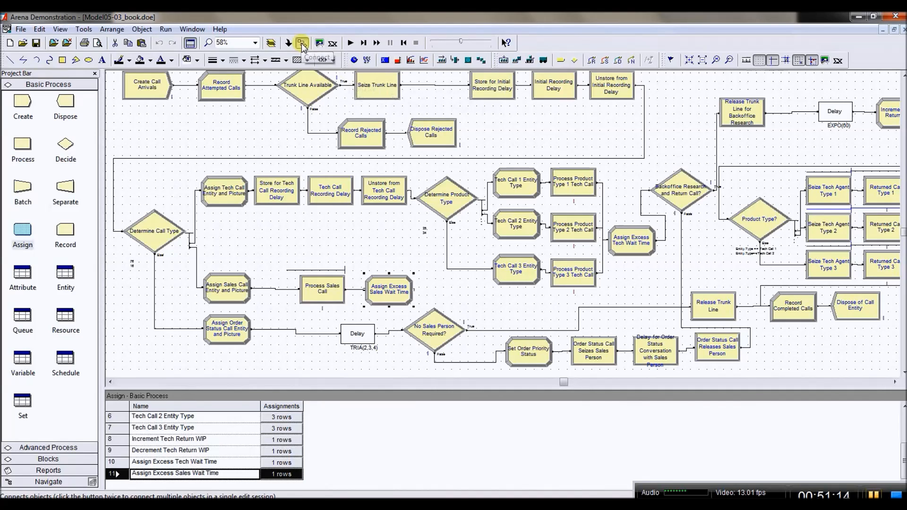
pyautogui.click(413, 288)
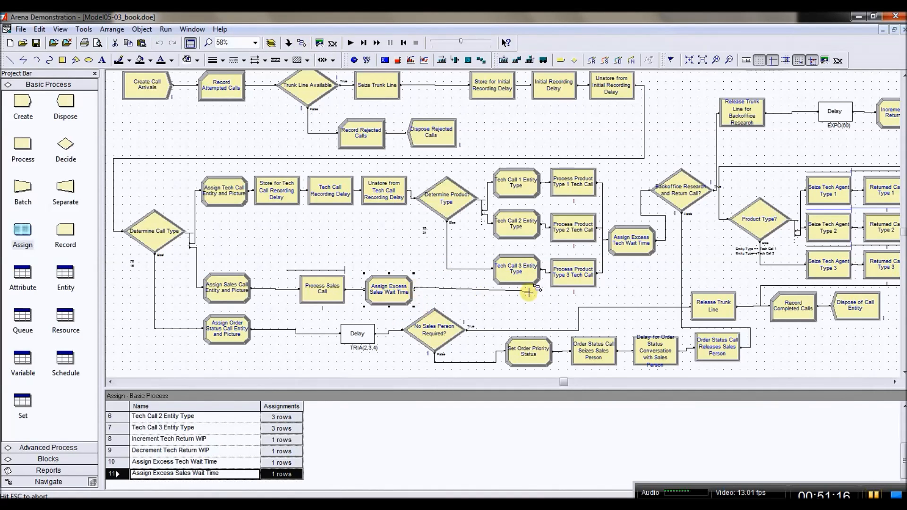
pyautogui.click(688, 307)
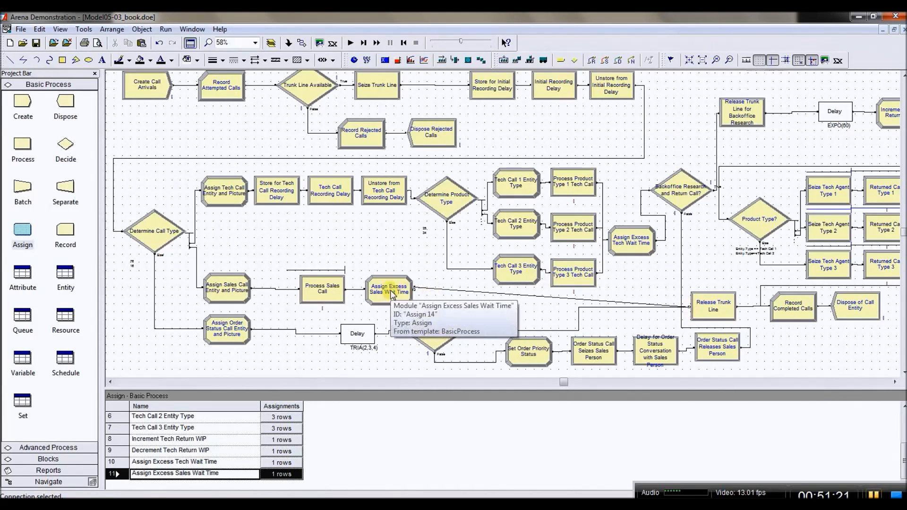
pyautogui.click(463, 291)
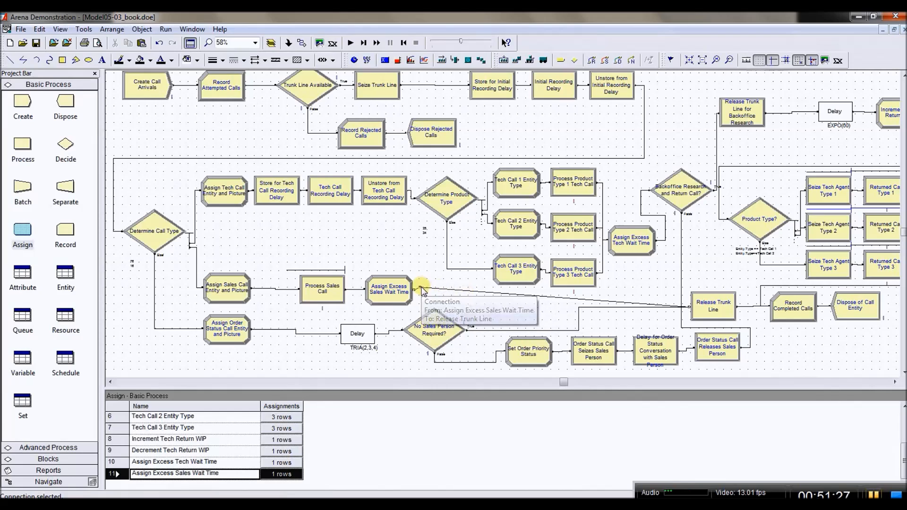
pyautogui.moveTo(419, 287); pyautogui.dragTo(465, 296)
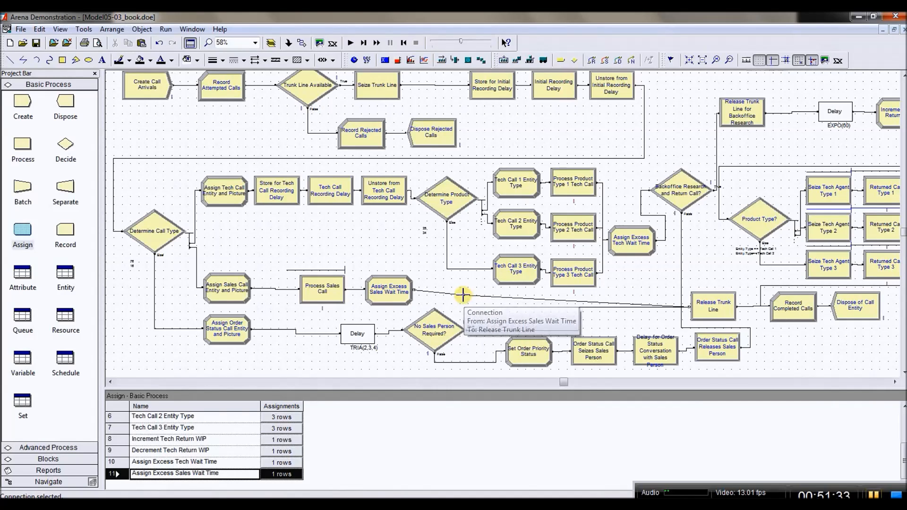
pyautogui.moveTo(464, 296); pyautogui.dragTo(463, 299)
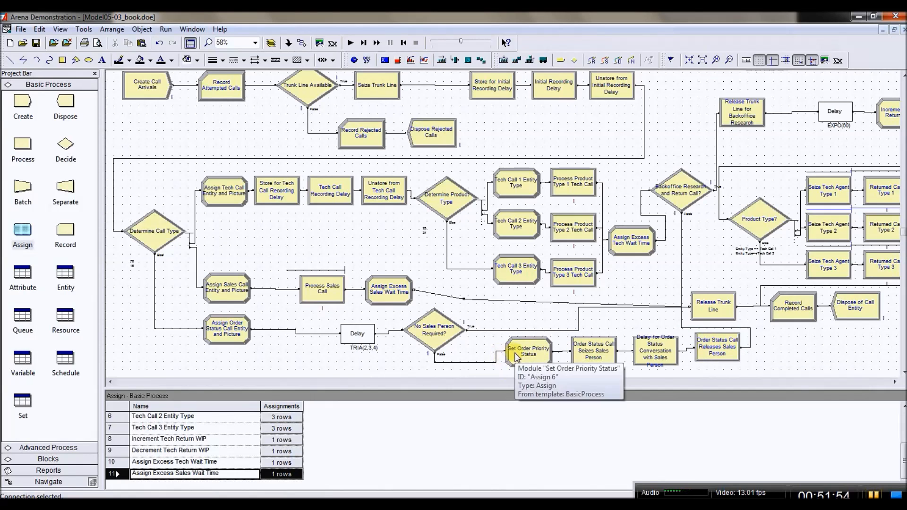
# Shift Set Order Priority Status and the order status Seize, Delay and Release modules left into a compact row, making room before Release Trunk Line.
pyautogui.moveTo(515, 355); pyautogui.dragTo(478, 355)
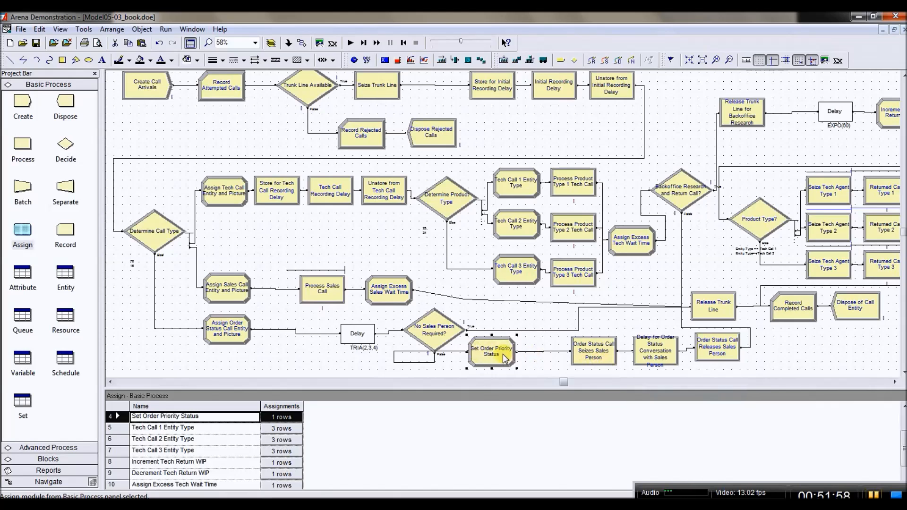
pyautogui.moveTo(506, 354); pyautogui.dragTo(503, 360)
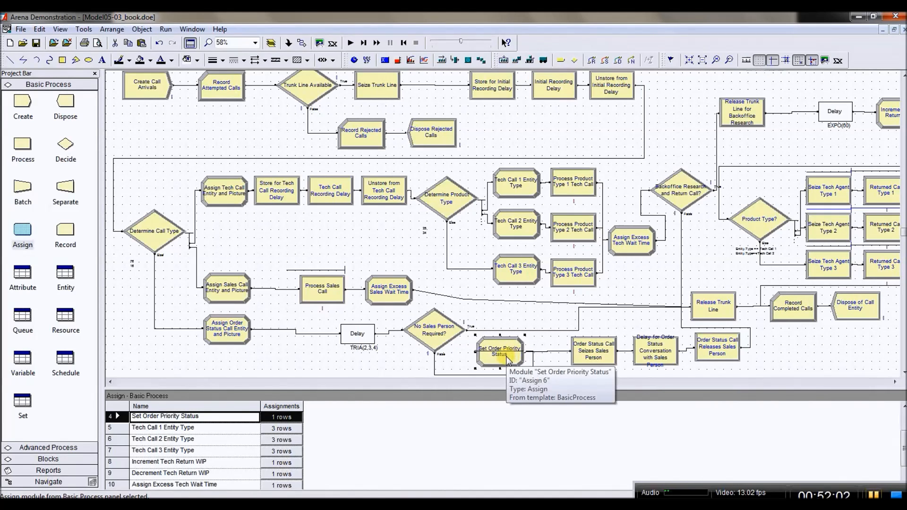
pyautogui.moveTo(505, 356); pyautogui.dragTo(510, 360)
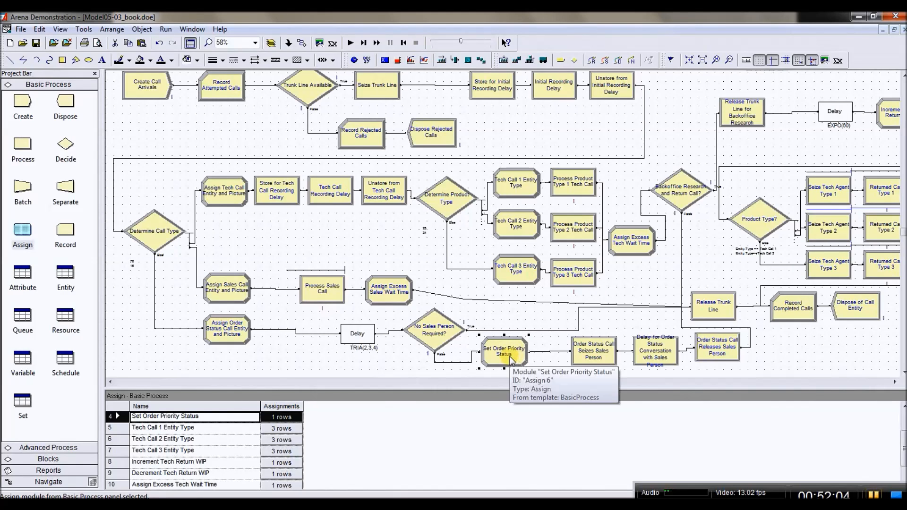
pyautogui.moveTo(590, 352); pyautogui.dragTo(554, 355)
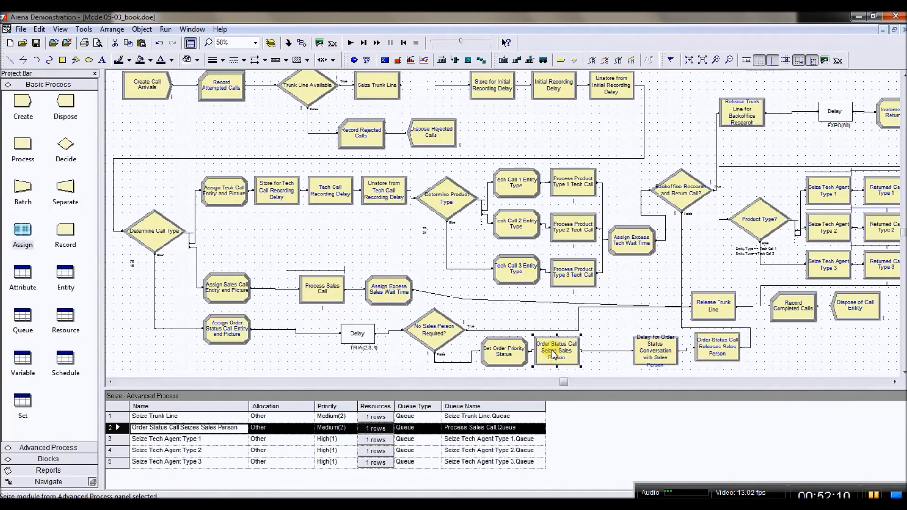
pyautogui.click(640, 354)
pyautogui.moveTo(640, 355); pyautogui.dragTo(595, 354)
pyautogui.moveTo(720, 348); pyautogui.dragTo(666, 352)
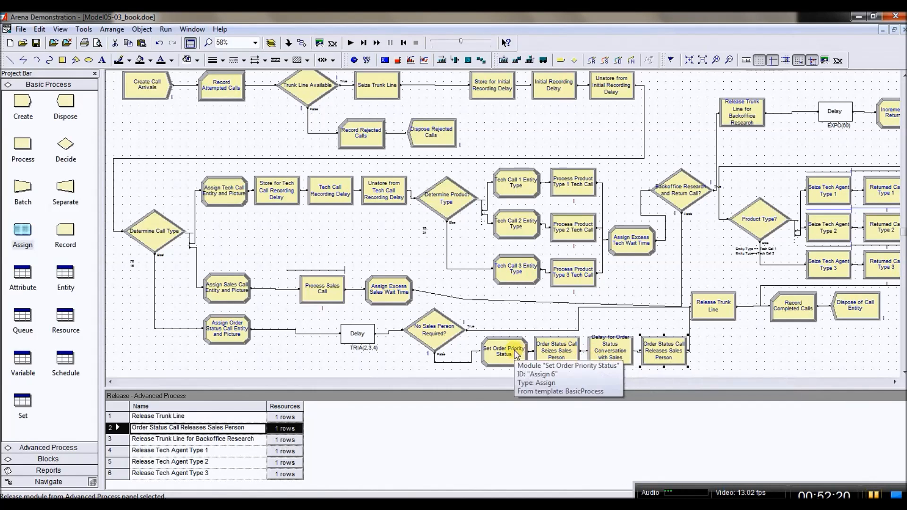
# Move the TRIA(2,3,4) Delay block, the No Sales Person Required? decision and Set Order Priority Status further left in the order status branch.
pyautogui.click(352, 336)
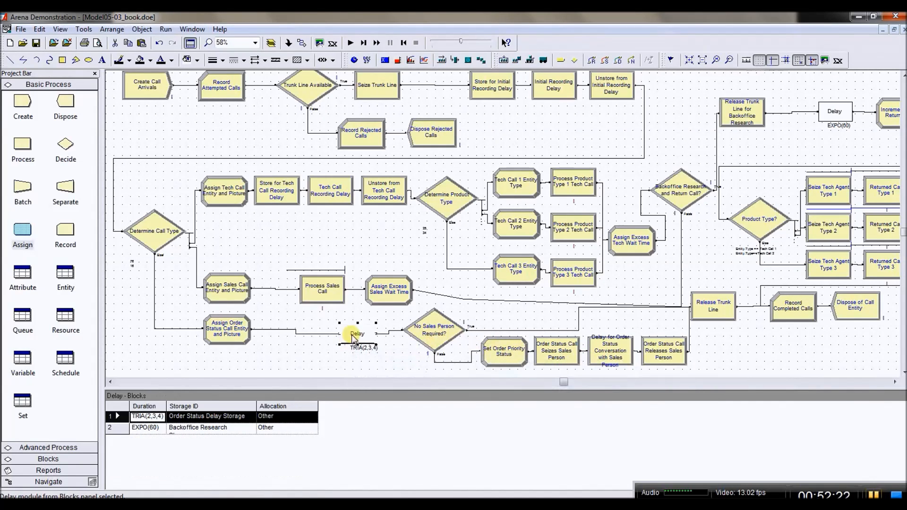
pyautogui.moveTo(349, 339); pyautogui.dragTo(337, 339)
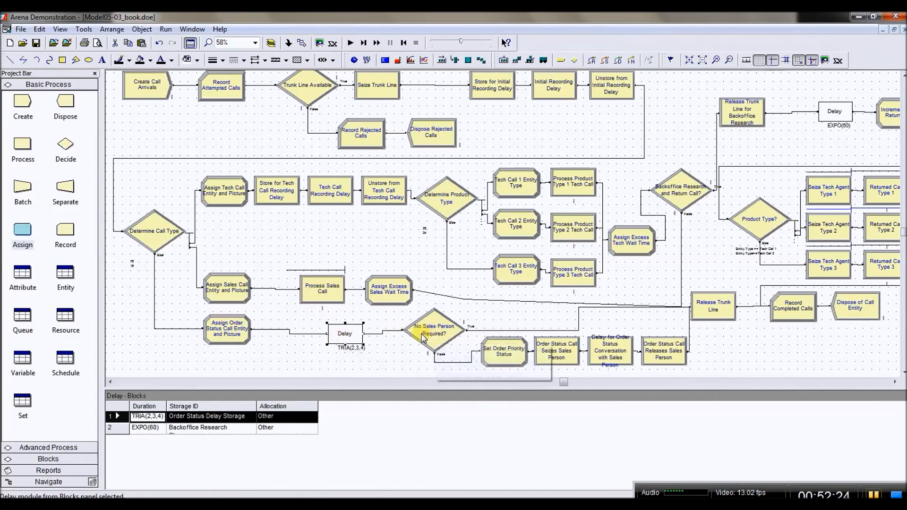
pyautogui.moveTo(345, 338); pyautogui.dragTo(338, 338)
pyautogui.click(440, 335)
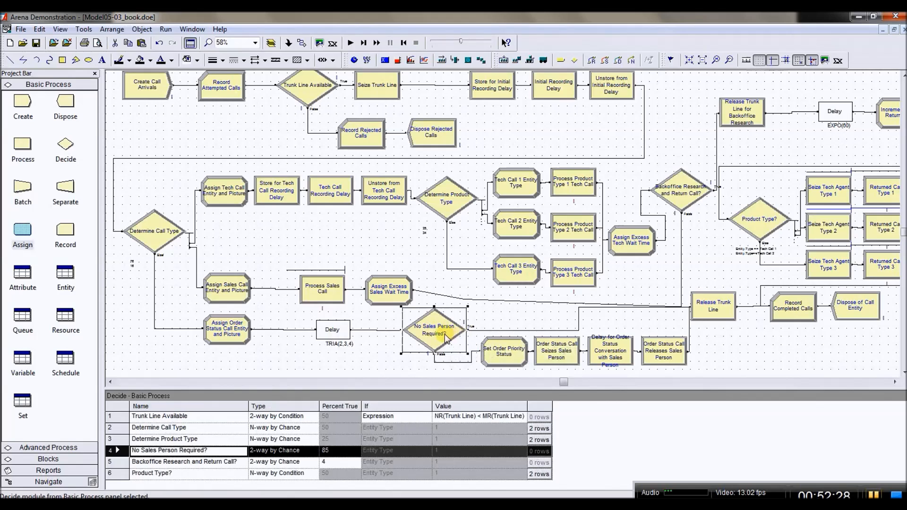
pyautogui.moveTo(440, 334); pyautogui.dragTo(429, 339)
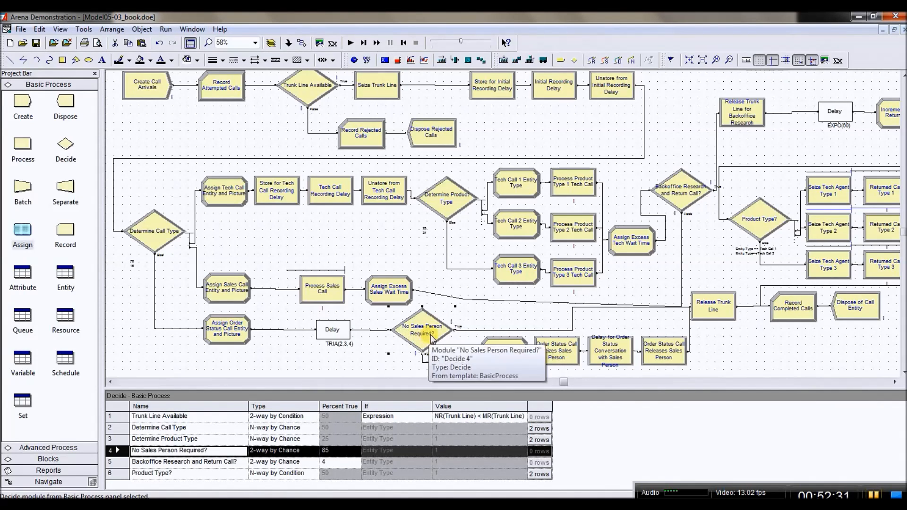
pyautogui.click(489, 355)
pyautogui.moveTo(489, 356); pyautogui.dragTo(494, 360)
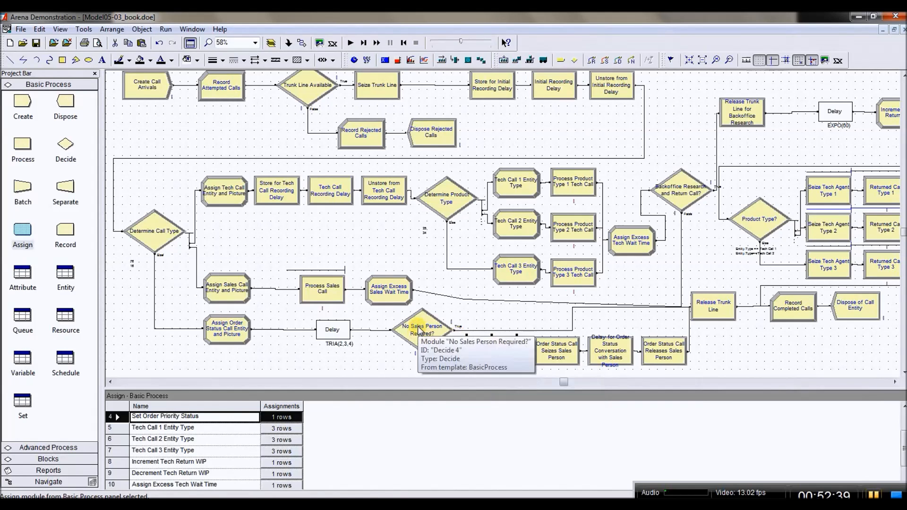
pyautogui.click(415, 333)
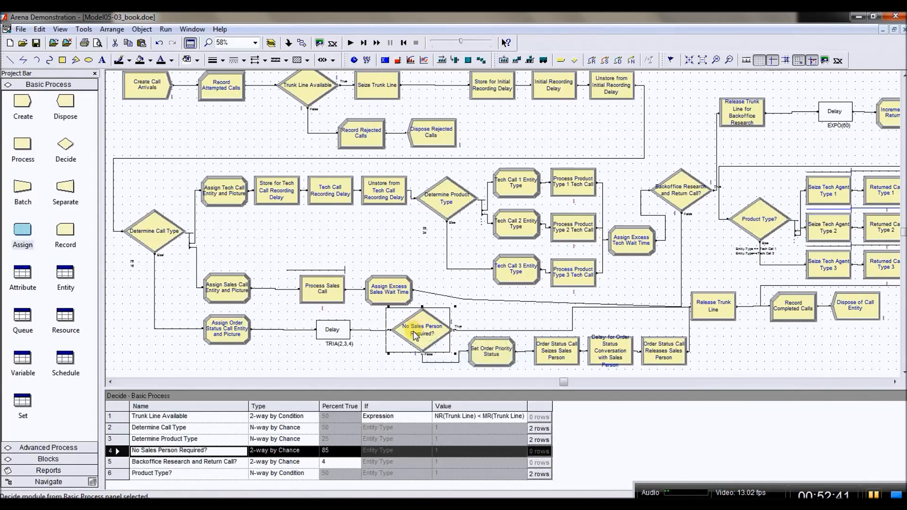
pyautogui.moveTo(416, 333); pyautogui.dragTo(411, 333)
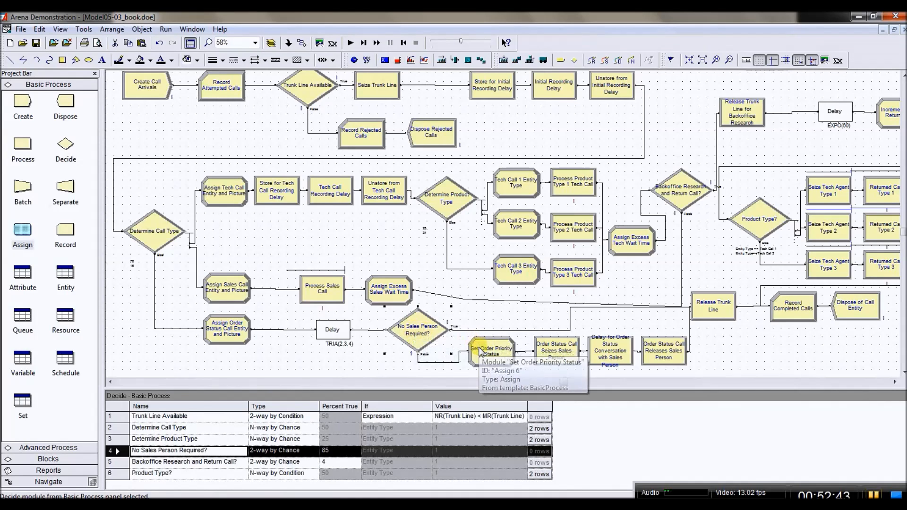
# Tighten the row again by moving Set Order Priority Status and the order status Seize, Delay and Release modules further left with even gaps.
pyautogui.click(480, 352)
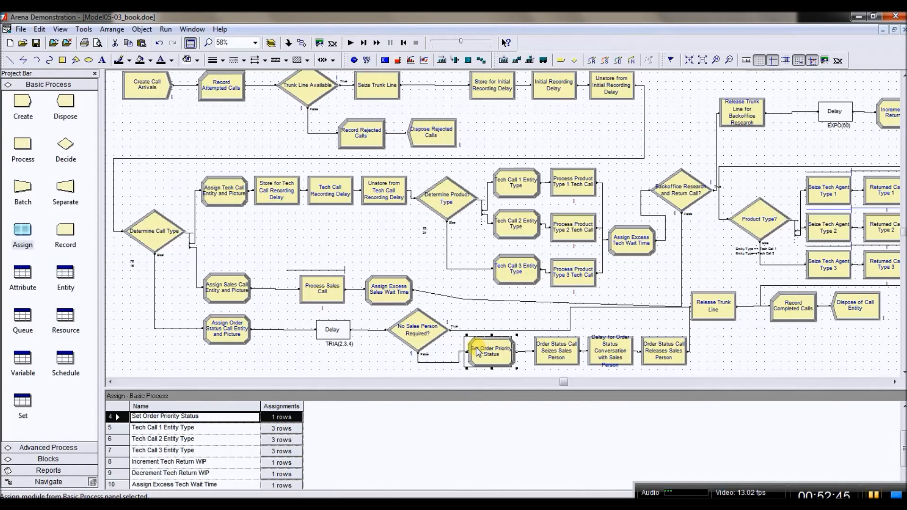
pyautogui.moveTo(477, 352); pyautogui.dragTo(474, 352)
pyautogui.click(540, 352)
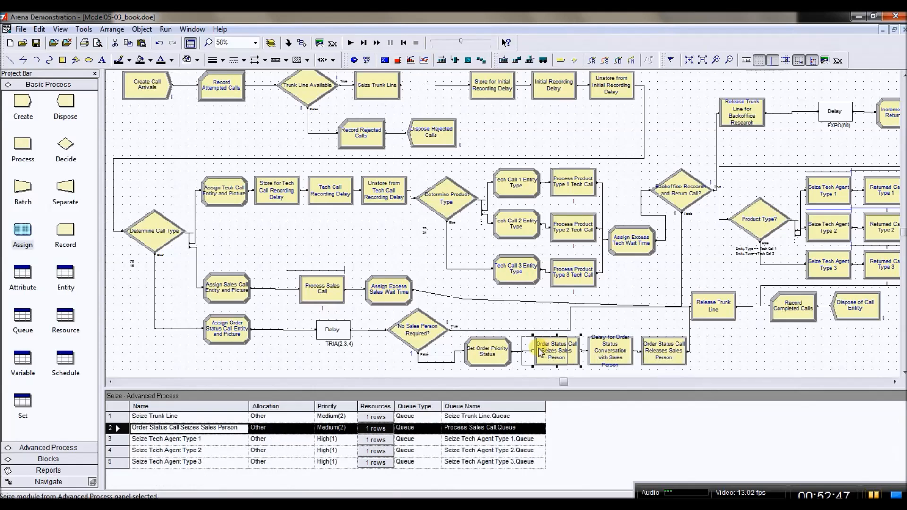
pyautogui.moveTo(533, 348); pyautogui.dragTo(516, 348)
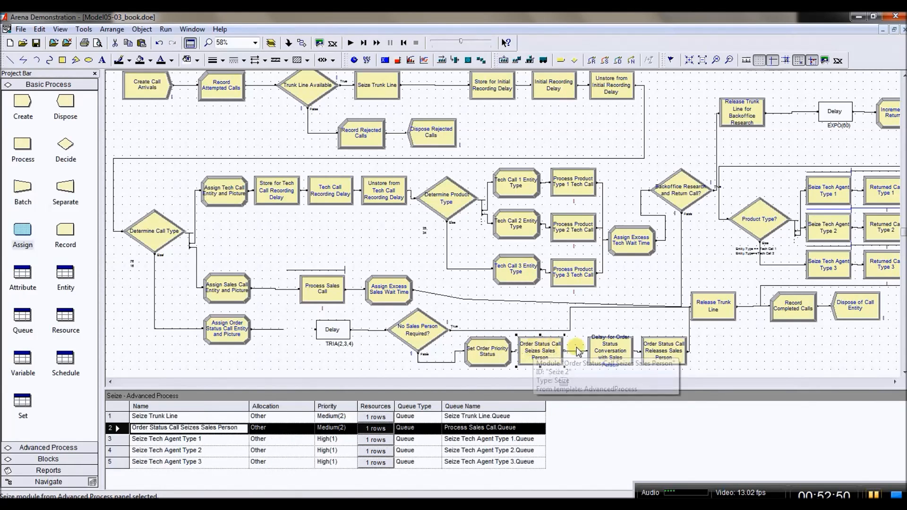
pyautogui.click(598, 354)
pyautogui.moveTo(597, 354); pyautogui.dragTo(580, 355)
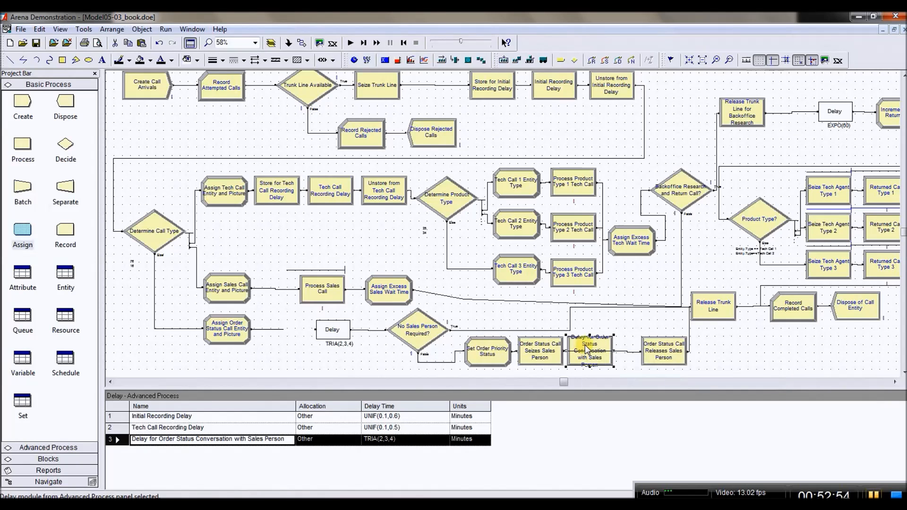
pyautogui.moveTo(588, 349); pyautogui.dragTo(588, 350)
pyautogui.click(651, 349)
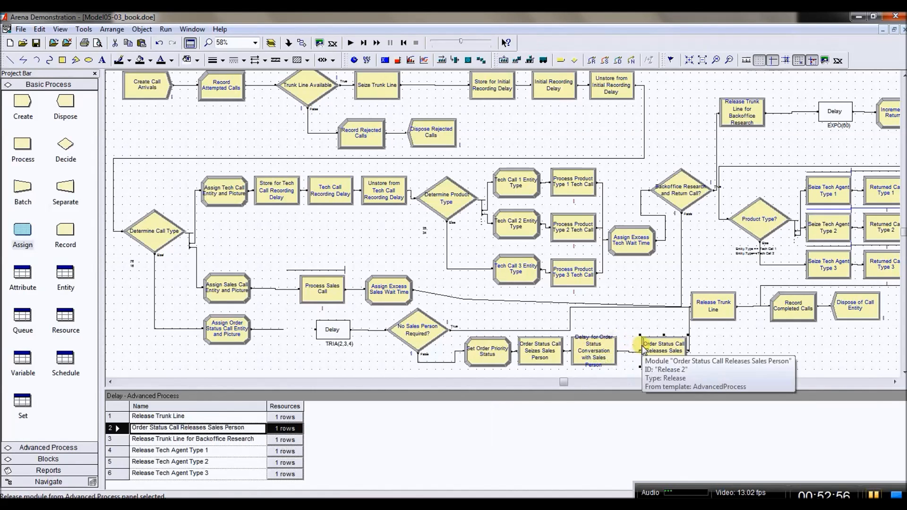
pyautogui.moveTo(651, 349); pyautogui.dragTo(636, 350)
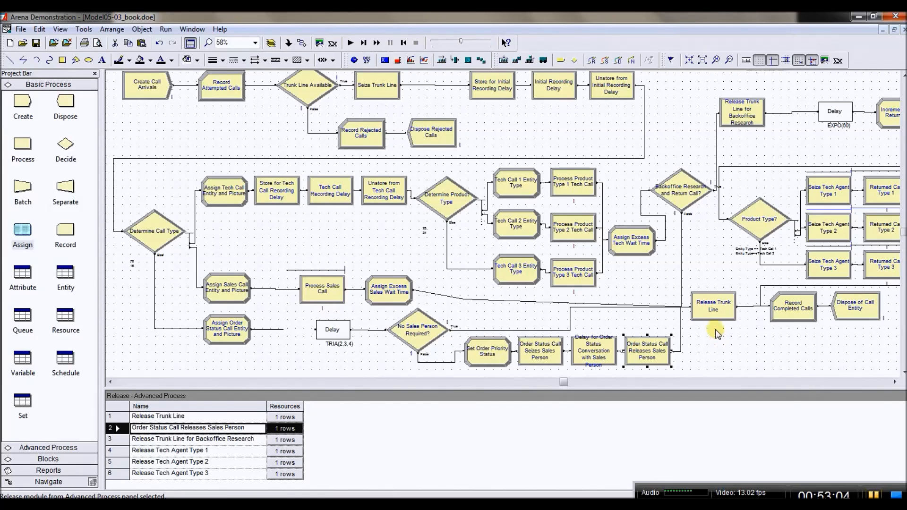
# Delete the connectors from No Sales Person Required? and Order Status Call Releases Sales Person to Release Trunk Line, and paste the copied Assign module after the latter.
pyautogui.click(569, 328)
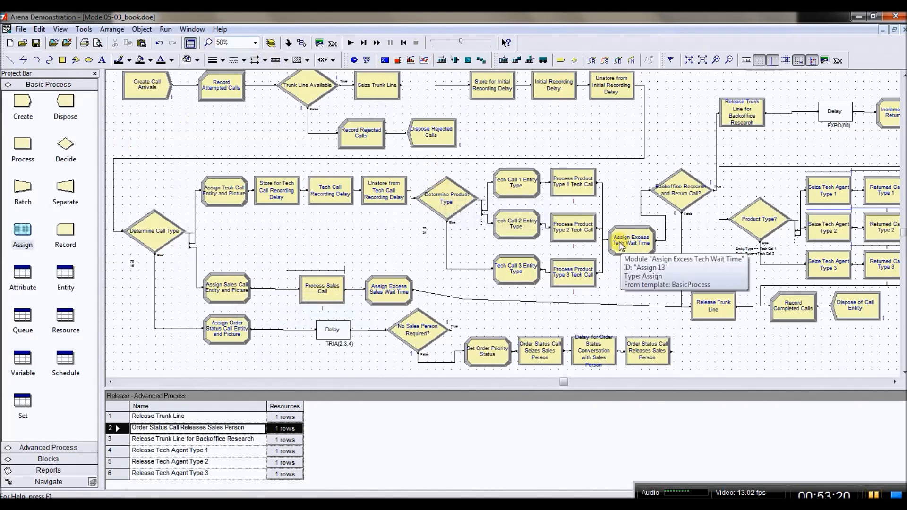
pyautogui.rightClick(691, 352)
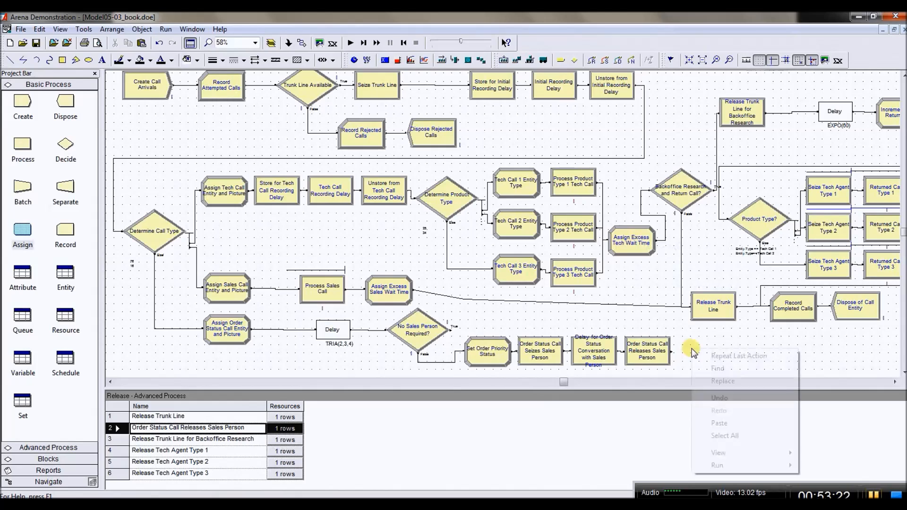
pyautogui.click(716, 423)
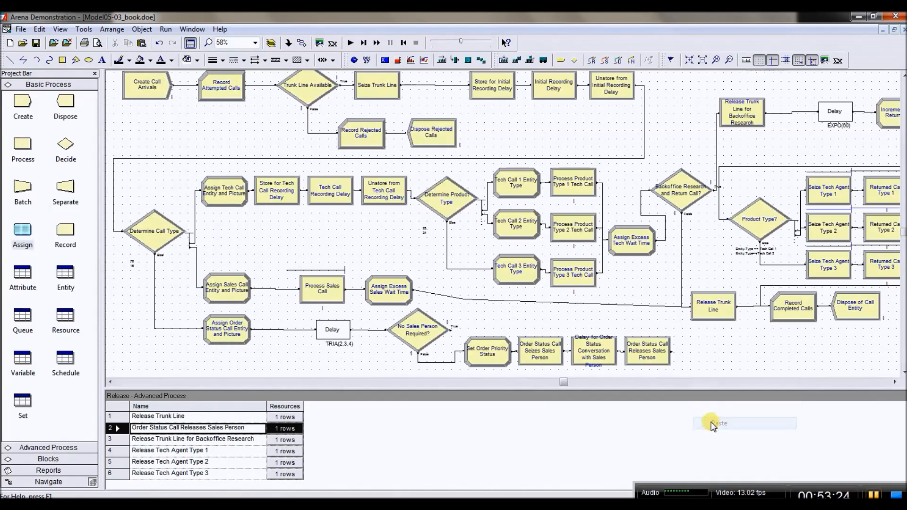
pyautogui.click(682, 334)
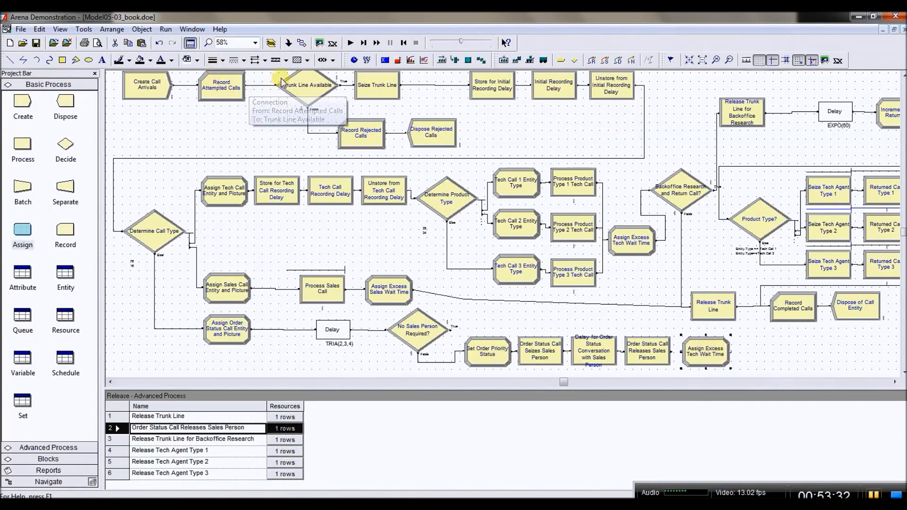
# Connect Order Status Call Releases Sales Person to the pasted Assign module, and connect that module's exit to Release Trunk Line.
pyautogui.click(301, 42)
pyautogui.click(671, 351)
pyautogui.click(686, 352)
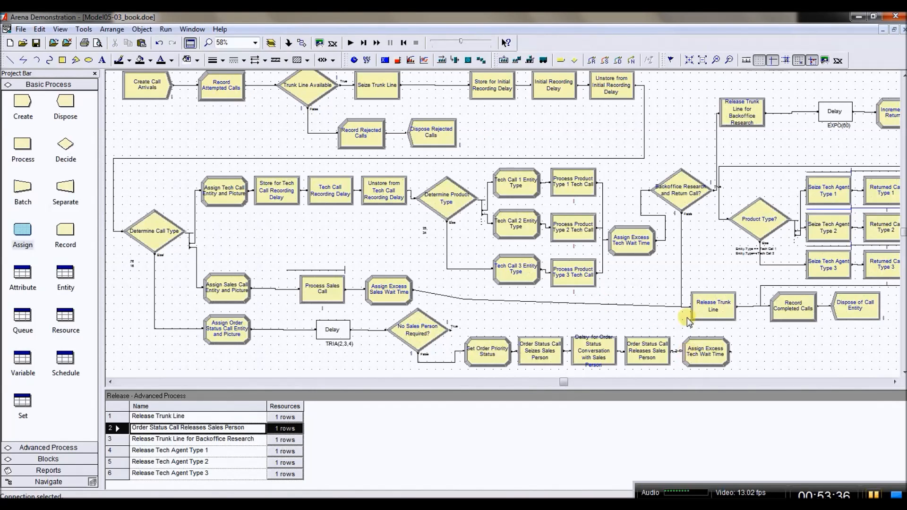
pyautogui.click(302, 46)
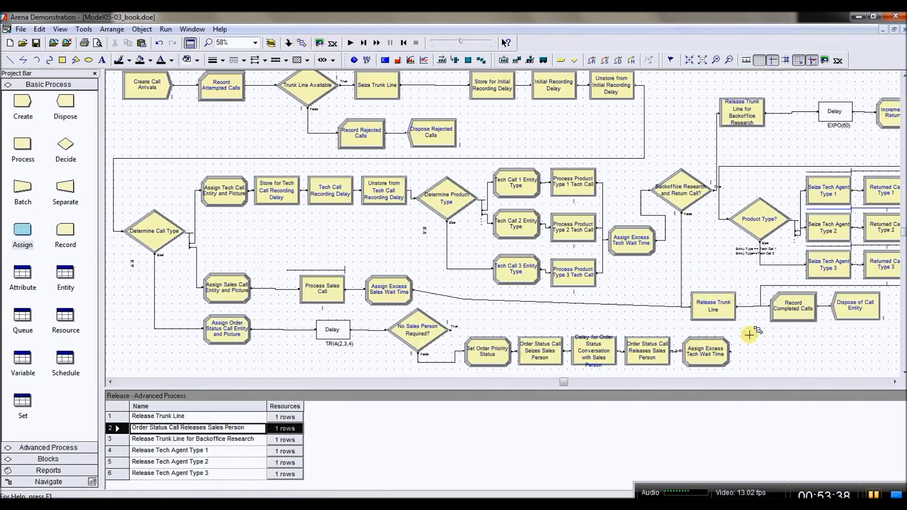
pyautogui.click(730, 350)
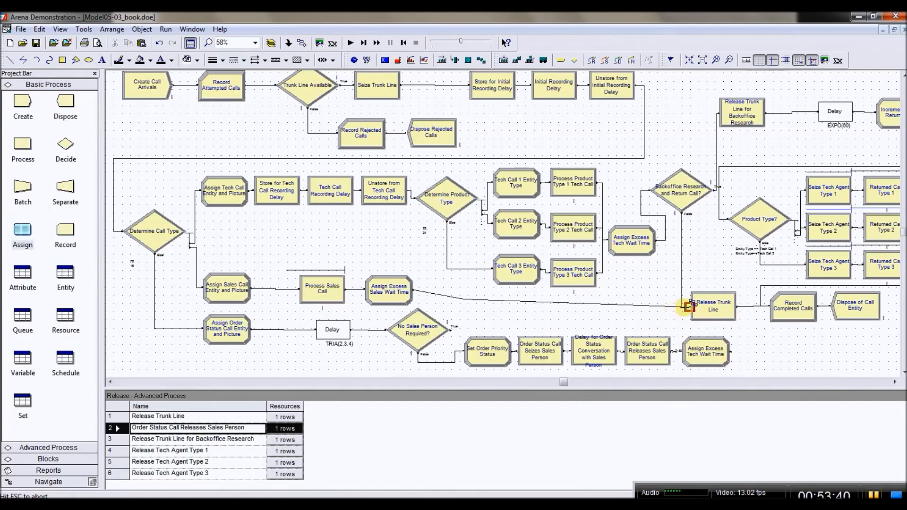
pyautogui.click(686, 307)
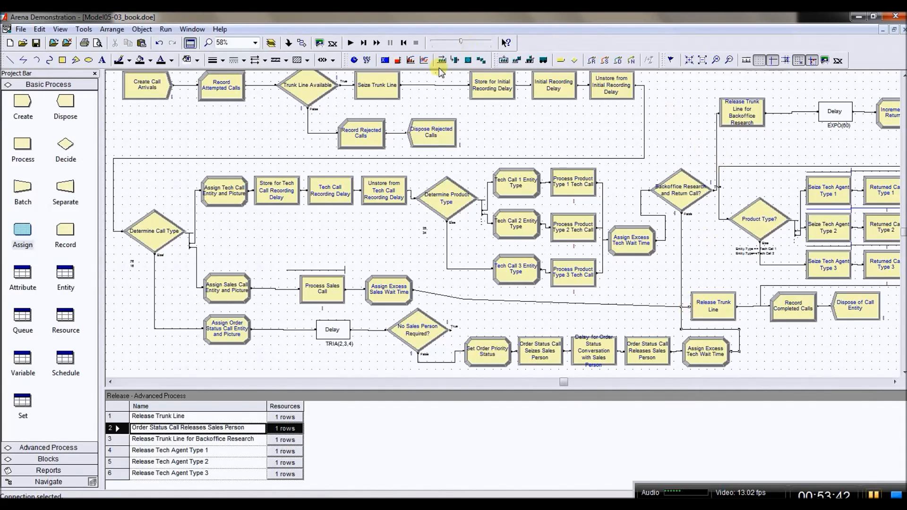
# Connect the True exit of No Sales Person Required? to the entry of the pasted Assign module at the end of the order status branch.
pyautogui.click(301, 43)
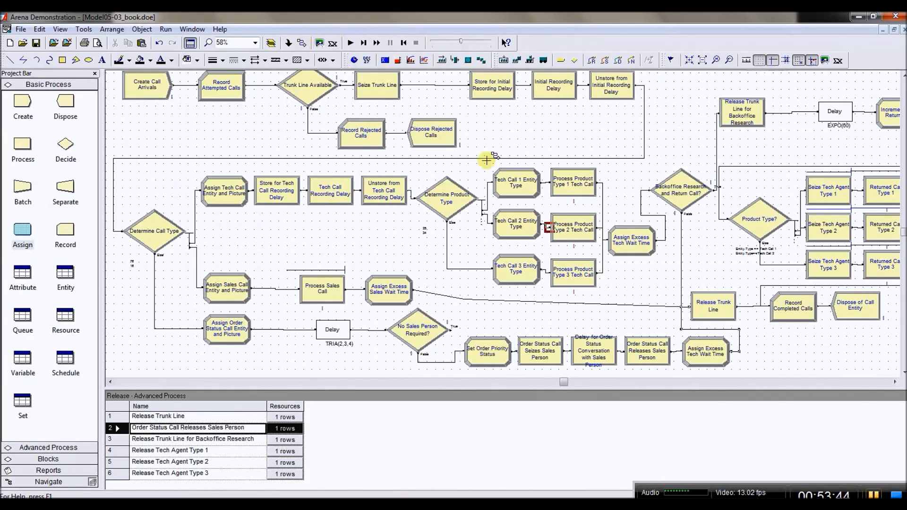
pyautogui.click(450, 329)
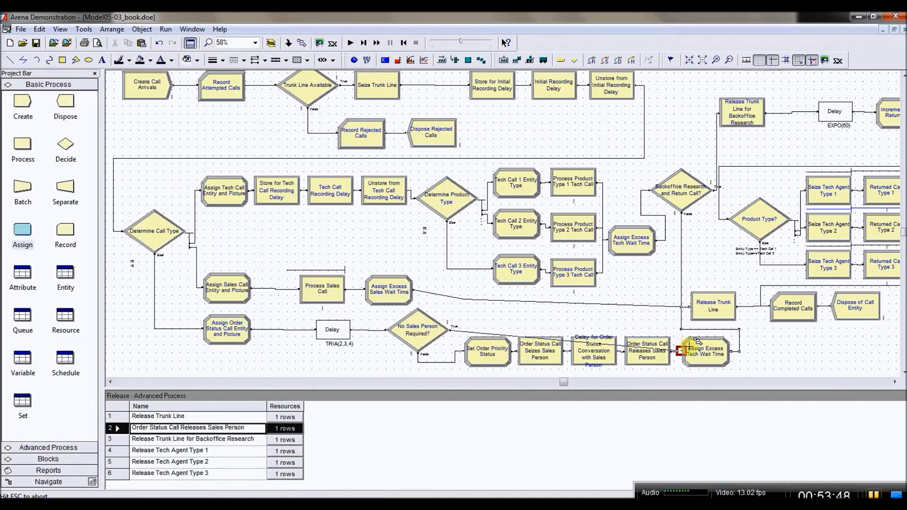
pyautogui.click(680, 350)
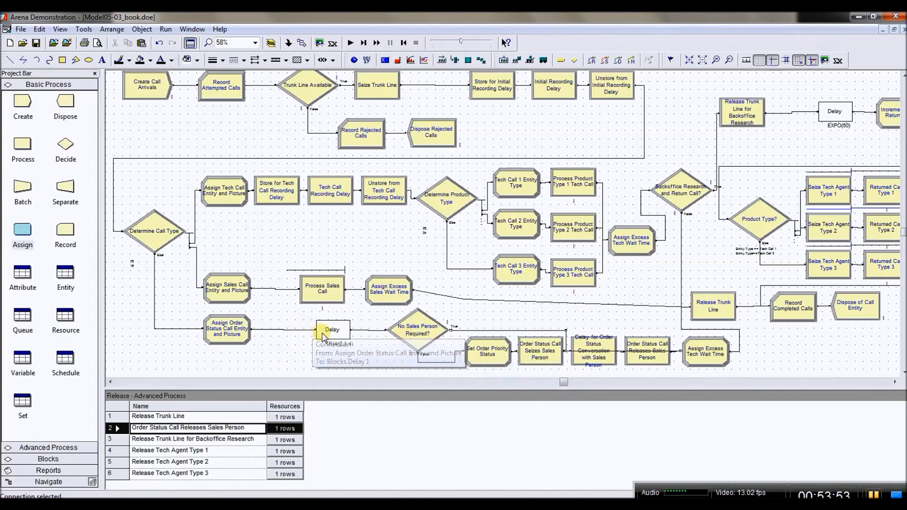
# Shift the Delay and No Sales Person Required? modules left, and lower Assign Order Status Call Entity and Picture and the Delay slightly.
pyautogui.moveTo(334, 332); pyautogui.dragTo(301, 331)
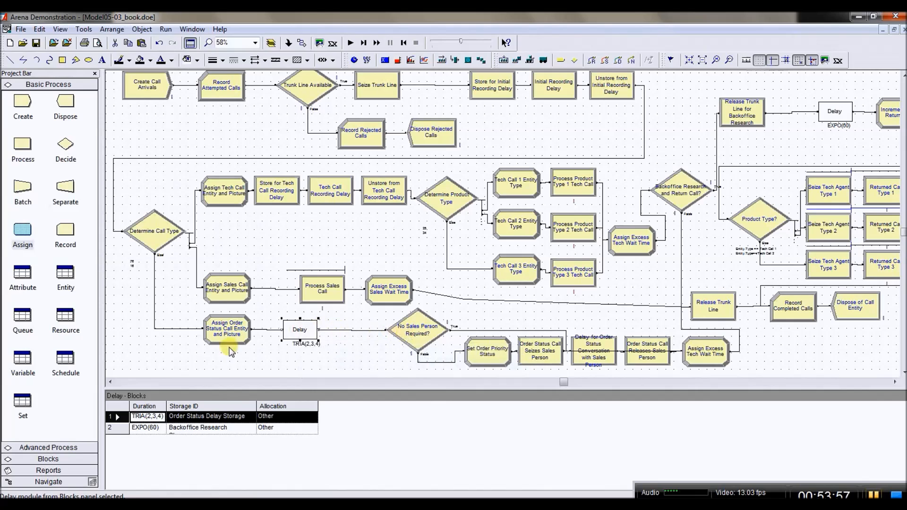
pyautogui.click(229, 336)
pyautogui.moveTo(229, 336); pyautogui.dragTo(229, 342)
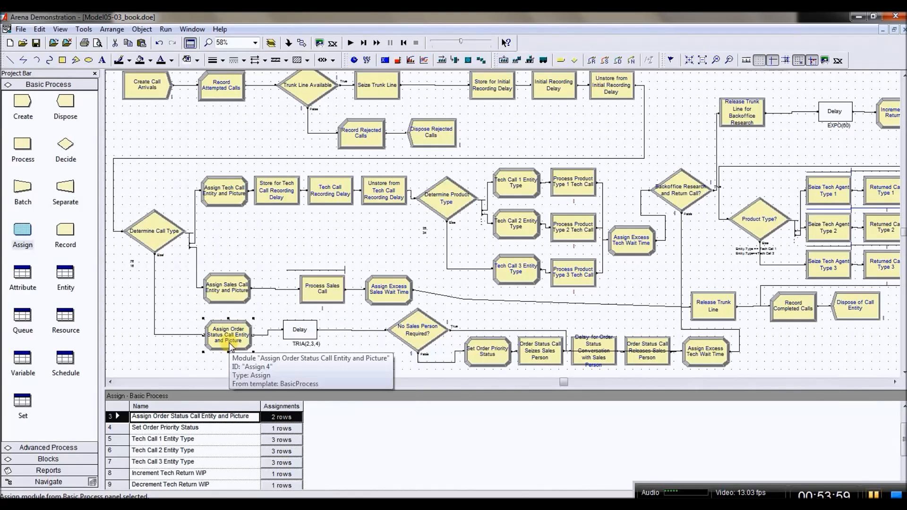
pyautogui.moveTo(296, 333); pyautogui.dragTo(296, 342)
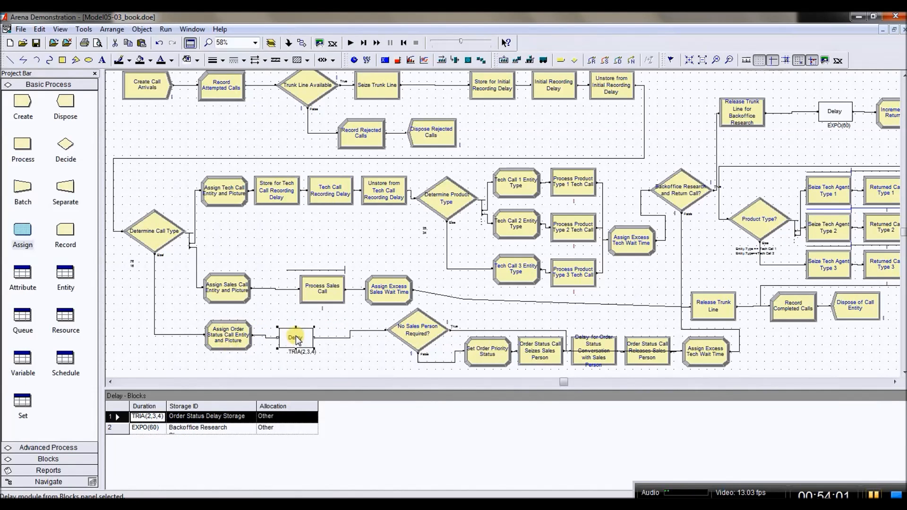
pyautogui.click(403, 334)
pyautogui.moveTo(402, 334); pyautogui.dragTo(373, 336)
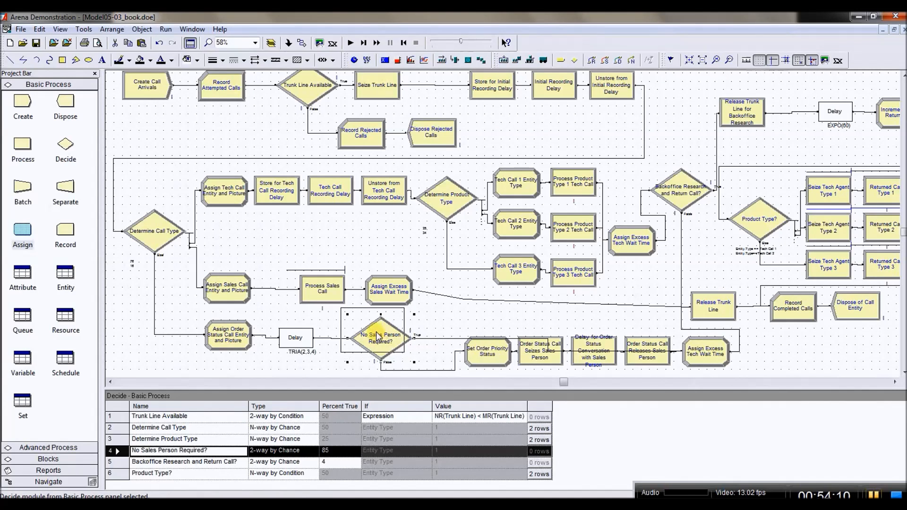
pyautogui.moveTo(376, 330); pyautogui.dragTo(368, 323)
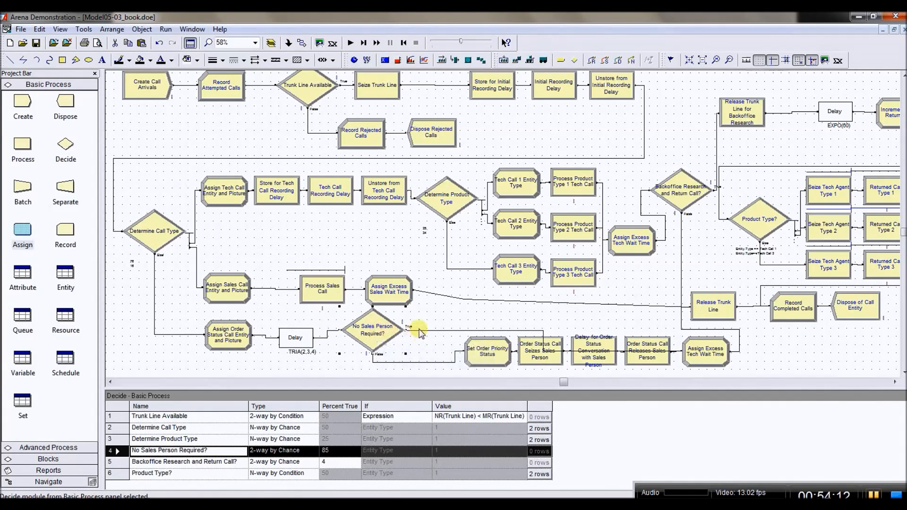
# Move Process Sales Call and Assign Excess Sales Wait Time slightly up to make room above the order status branch.
pyautogui.moveTo(335, 283); pyautogui.dragTo(331, 274)
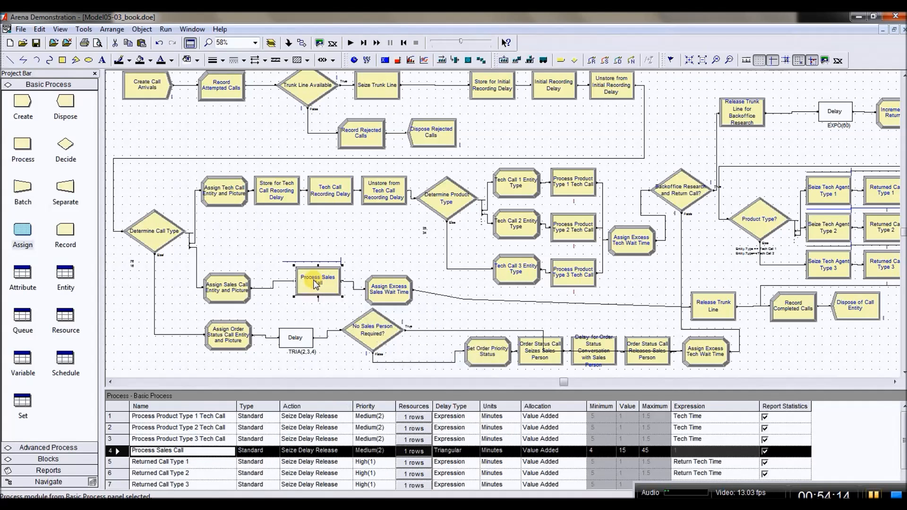
pyautogui.click(400, 289)
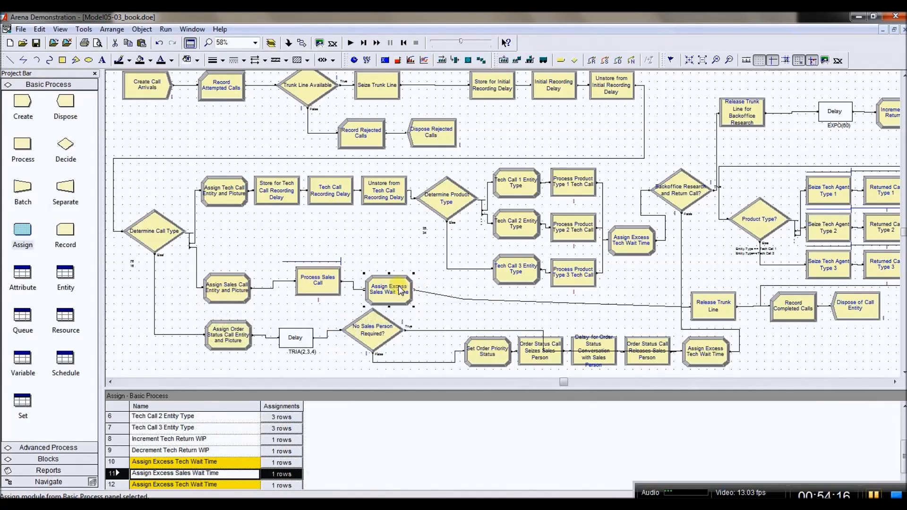
pyautogui.moveTo(399, 286); pyautogui.dragTo(398, 277)
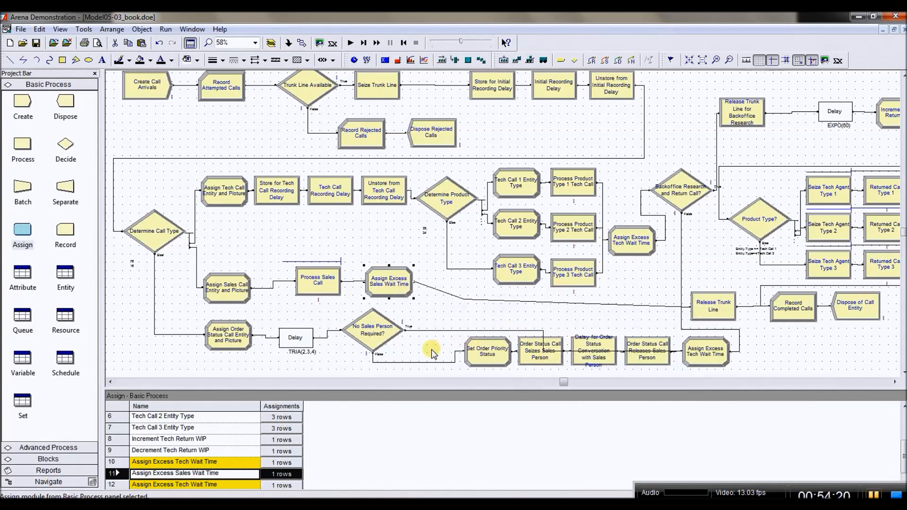
# Move No Sales Person Required? up and left, and shift Set Order Priority Status with the order status Seize, Delay and Release modules left beside it.
pyautogui.moveTo(375, 330)
pyautogui.mouseDown()
pyautogui.moveTo(379, 323)
pyautogui.moveTo(362, 321)
pyautogui.mouseUp()
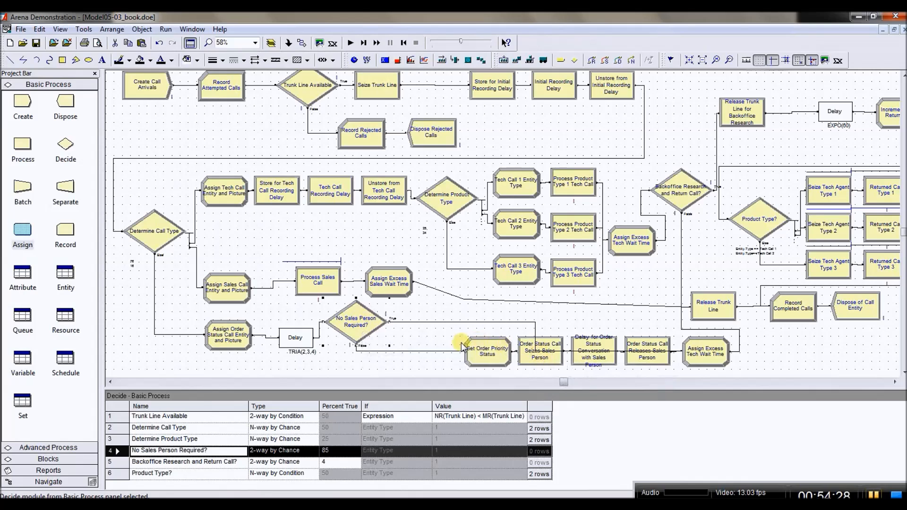
pyautogui.click(477, 356)
pyautogui.moveTo(434, 362); pyautogui.dragTo(483, 359)
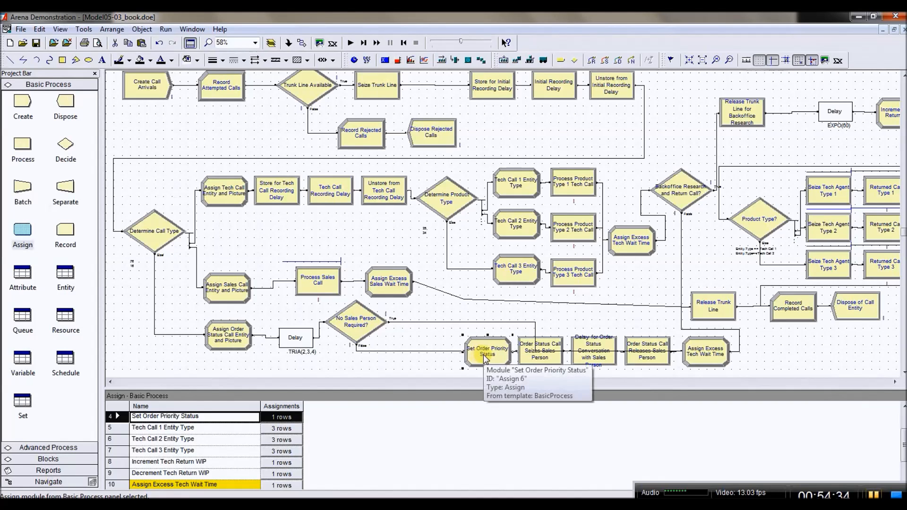
pyautogui.keyDown('ctrl'); pyautogui.click(540, 352); pyautogui.keyUp('ctrl')
pyautogui.keyDown('ctrl'); pyautogui.click(593, 352); pyautogui.keyUp('ctrl')
pyautogui.keyDown('ctrl'); pyautogui.click(640, 358); pyautogui.keyUp('ctrl')
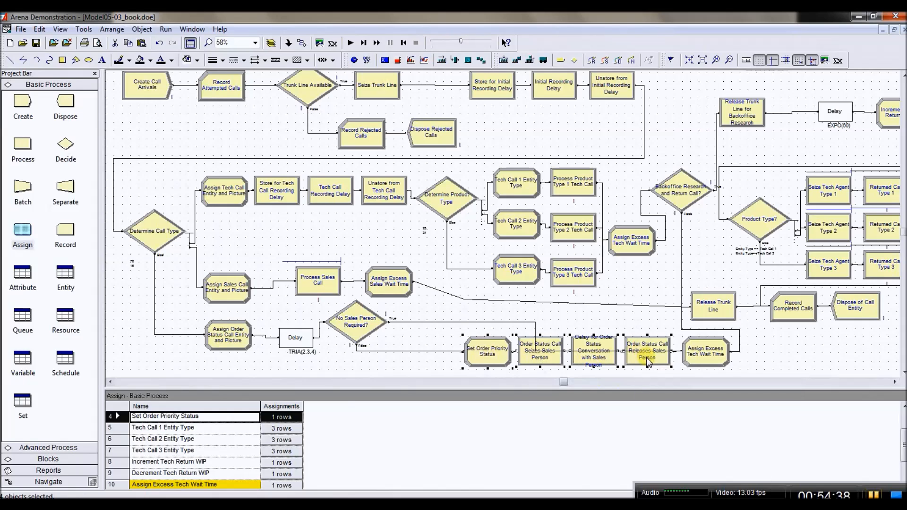
pyautogui.moveTo(481, 358); pyautogui.dragTo(401, 359)
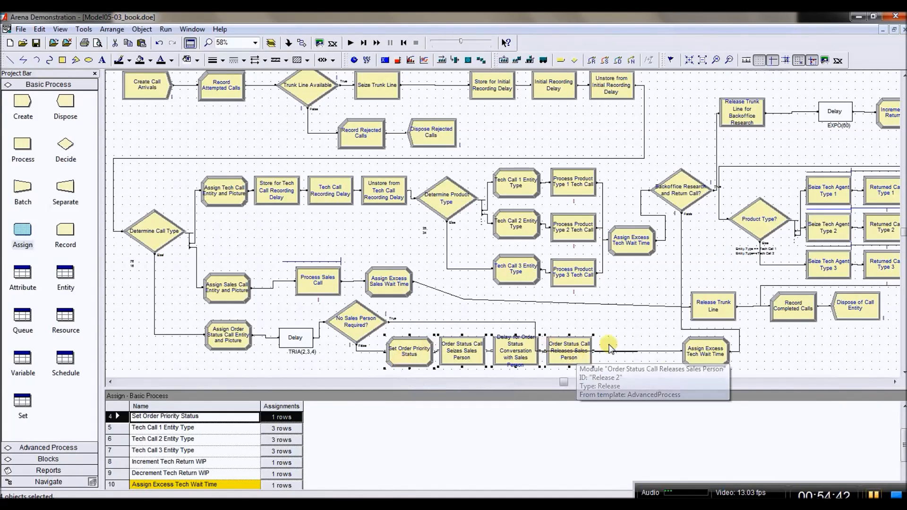
# Move the pasted Assign module left and up, between Order Status Call Releases Sales Person and Release Trunk Line.
pyautogui.click(709, 353)
pyautogui.moveTo(709, 352); pyautogui.dragTo(636, 334)
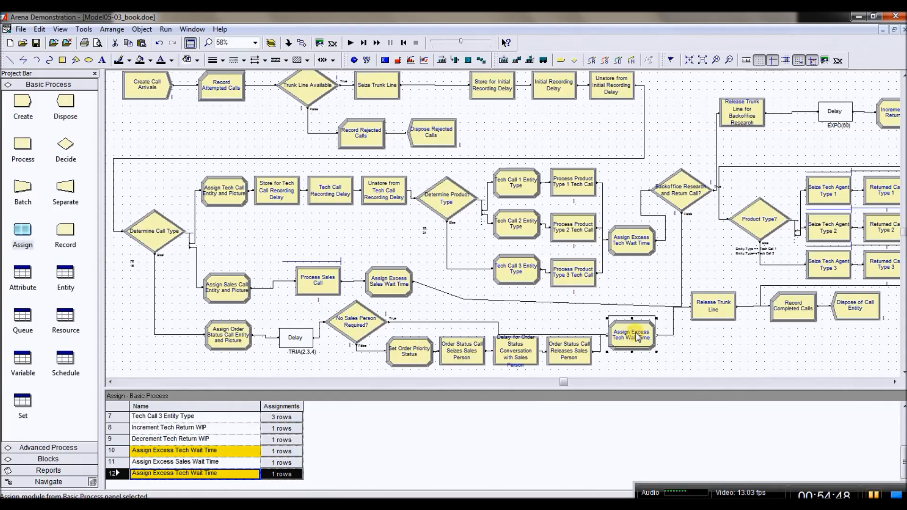
pyautogui.moveTo(635, 328); pyautogui.dragTo(636, 328)
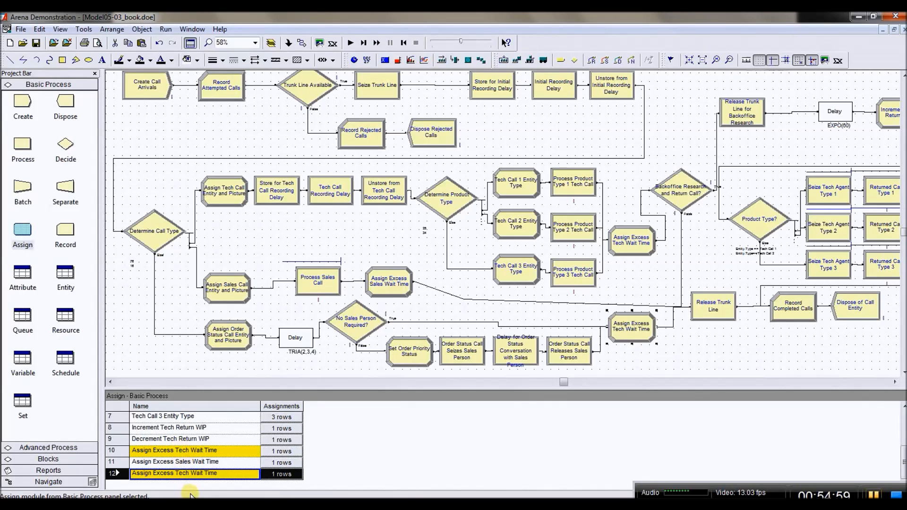
# Rename the pasted Assign module at the end of the order status branch as Assign Excess Status Wait Time.
pyautogui.doubleClick(627, 330)
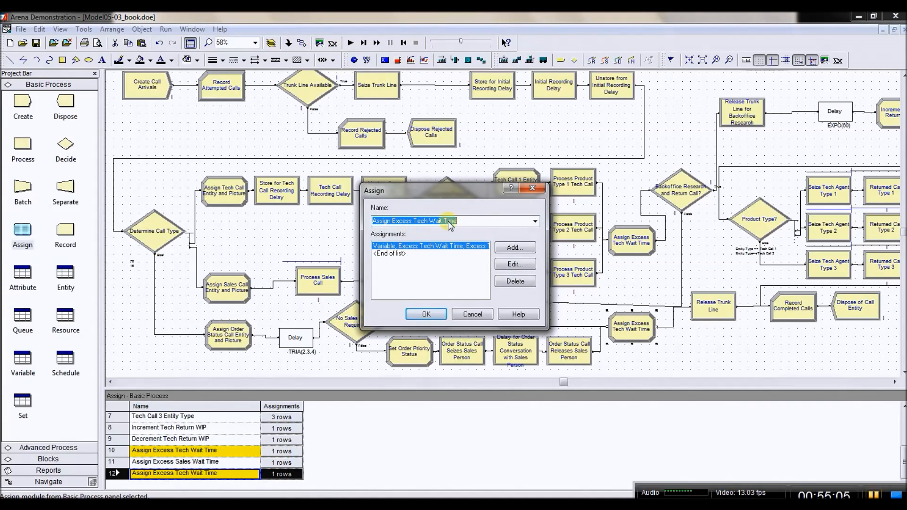
pyautogui.moveTo(436, 194); pyautogui.dragTo(435, 161)
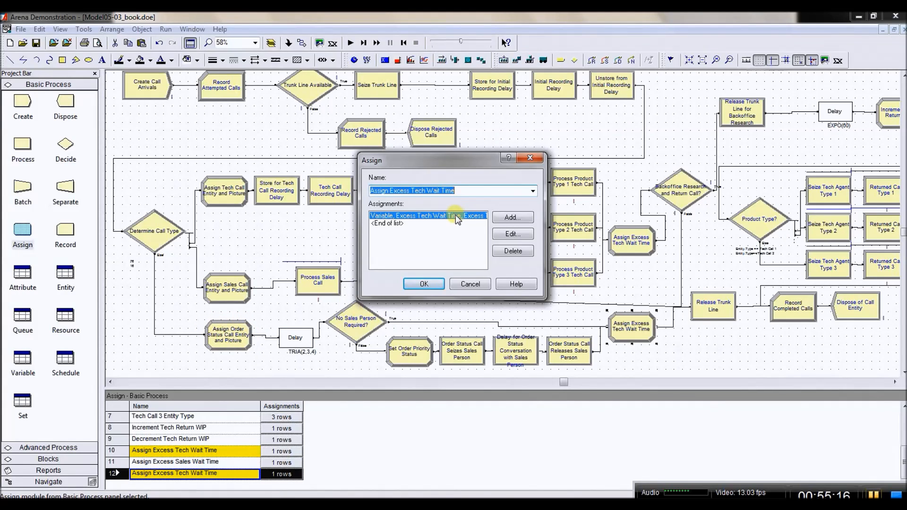
pyautogui.click(424, 189)
pyautogui.moveTo(425, 189); pyautogui.dragTo(412, 189)
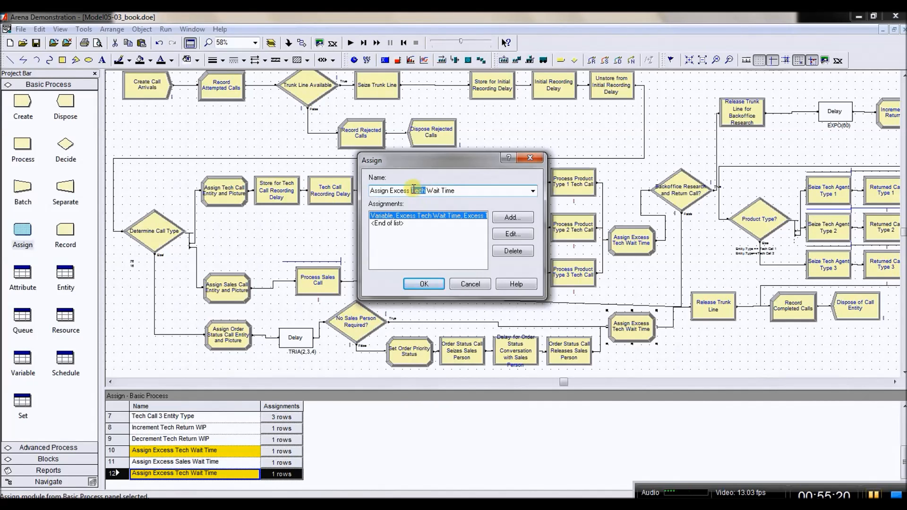
pyautogui.write('S')
pyautogui.write('al')
pyautogui.write('us')
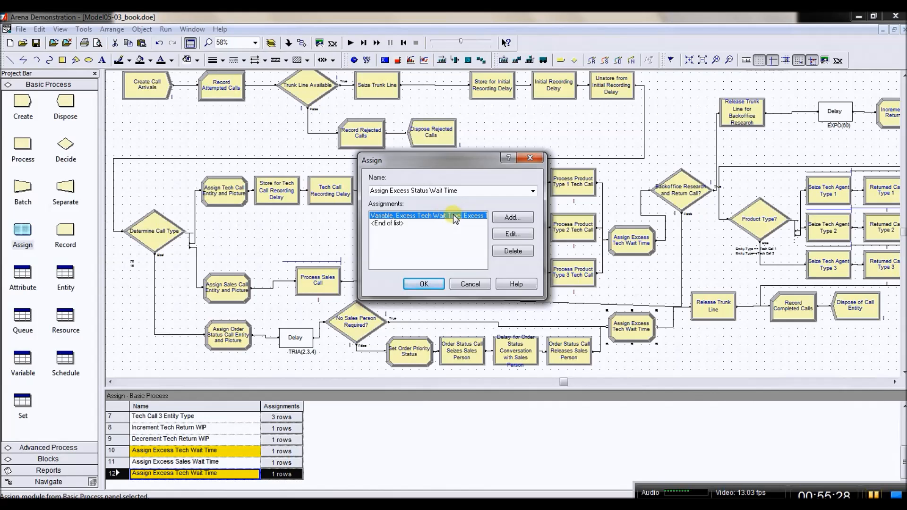
# Edit the module's assignment so that its variable is Excess Status Wait Time.
pyautogui.click(499, 233)
pyautogui.moveTo(489, 216); pyautogui.dragTo(732, 179)
pyautogui.click(731, 208)
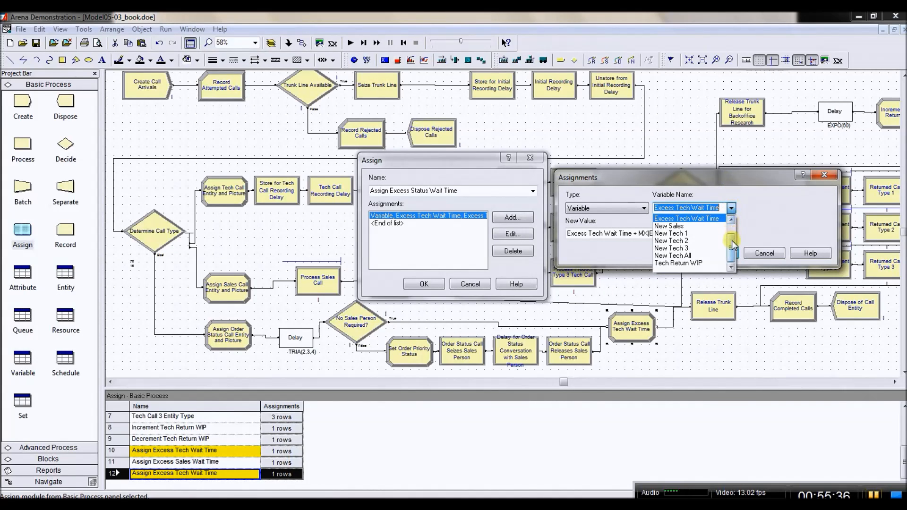
pyautogui.click(731, 220)
pyautogui.click(700, 225)
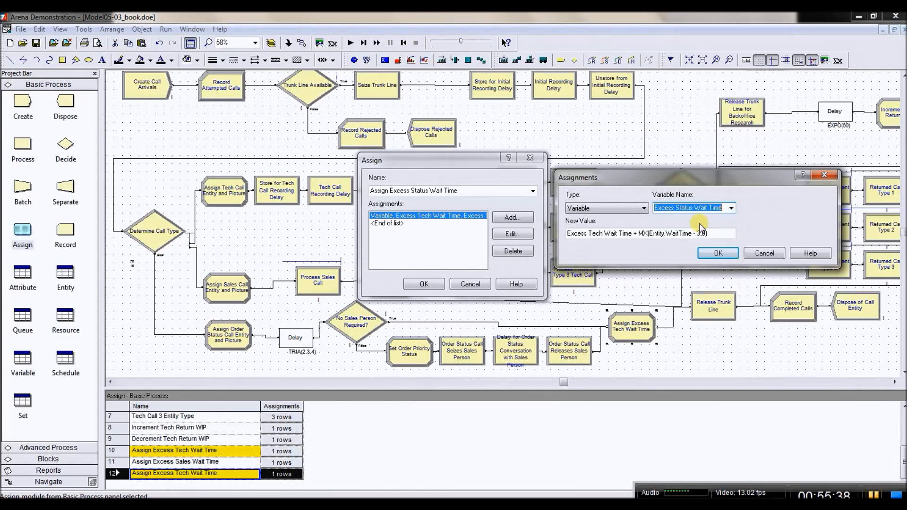
# In the Expression Builder, replace Excess Tech Wait Time in the new value with the current value of variable Excess Status Wait Time.
pyautogui.rightClick(612, 232)
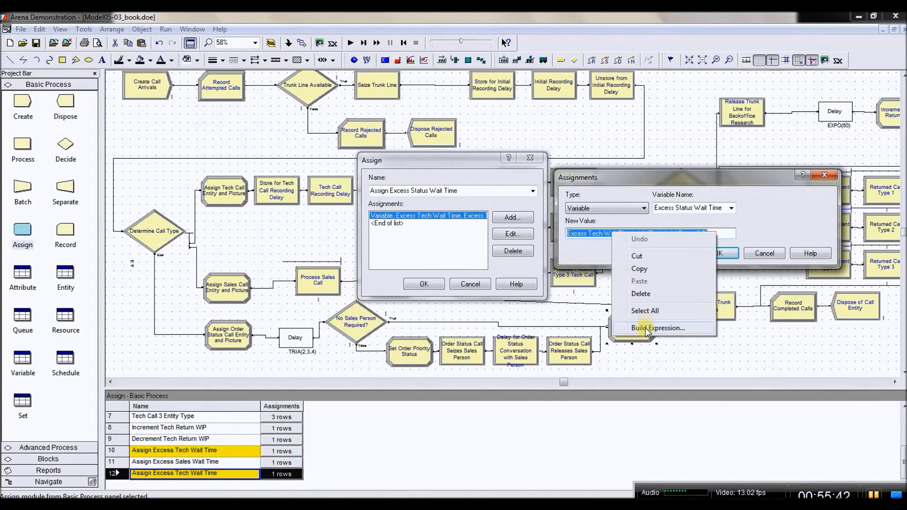
pyautogui.click(645, 328)
pyautogui.moveTo(605, 85); pyautogui.dragTo(155, 94)
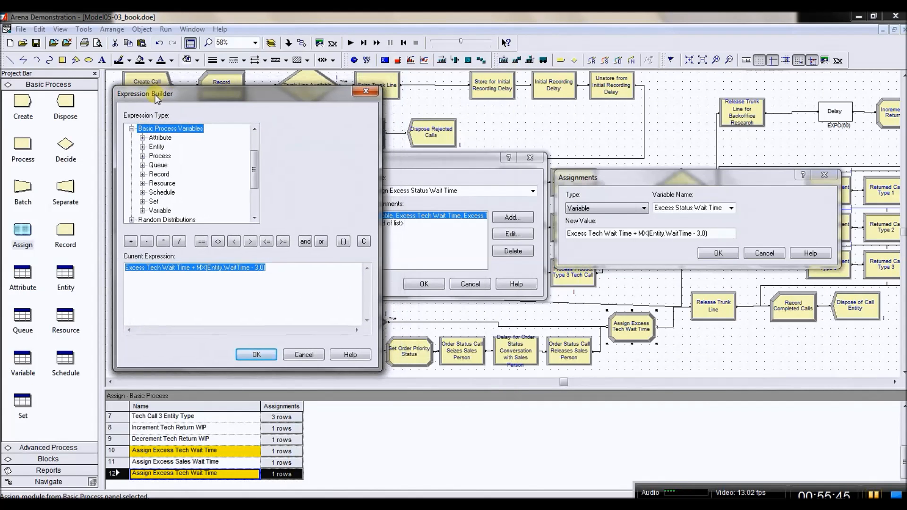
pyautogui.click(189, 267)
pyautogui.moveTo(190, 268); pyautogui.dragTo(123, 267)
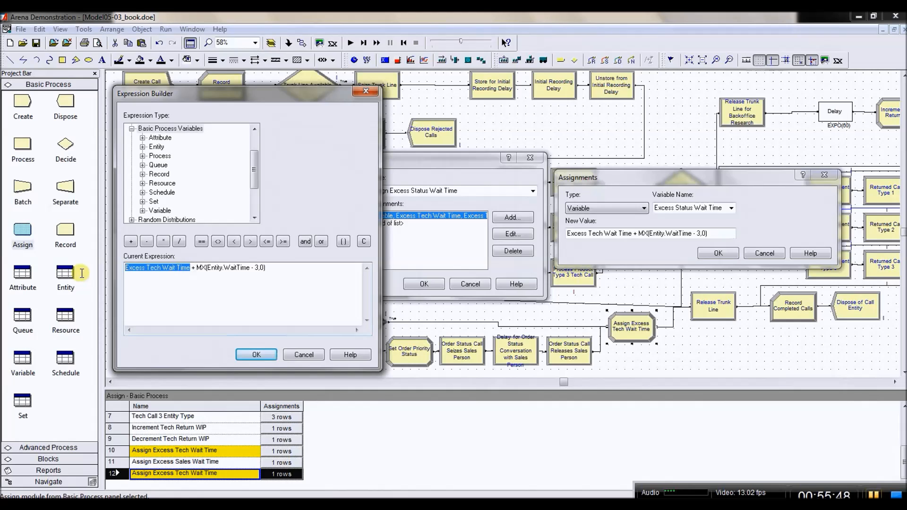
pyautogui.press('Delete')
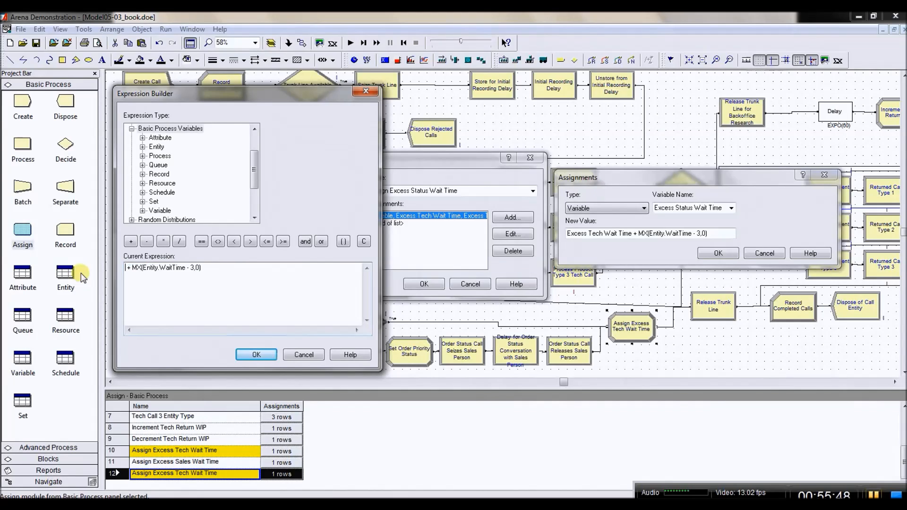
pyautogui.doubleClick(159, 211)
pyautogui.click(178, 165)
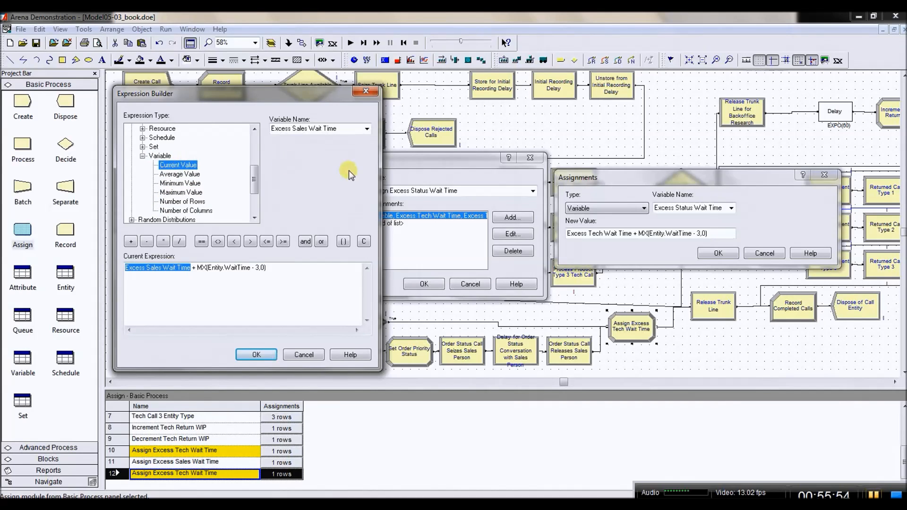
pyautogui.click(365, 128)
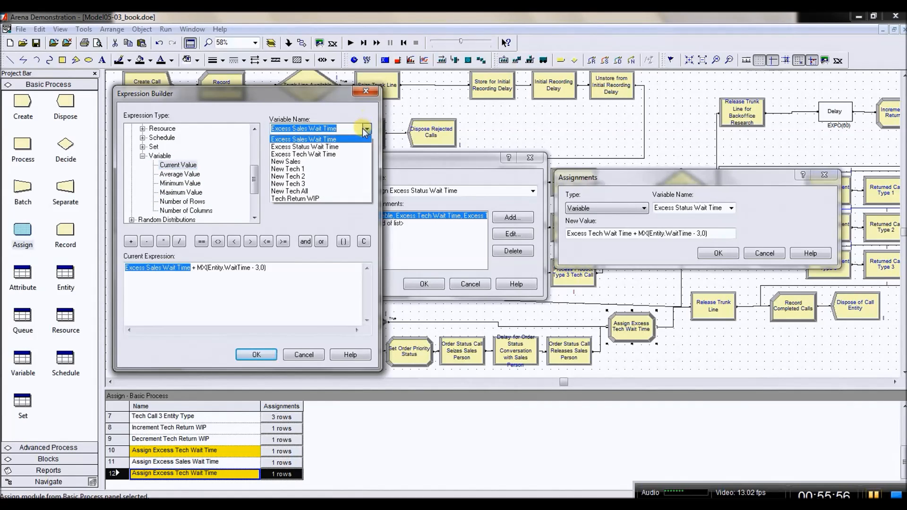
pyautogui.click(353, 147)
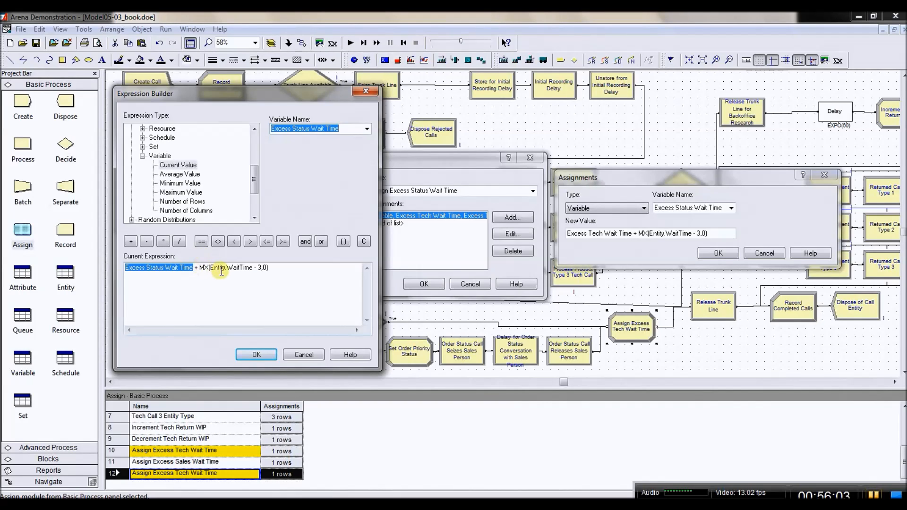
# Change the expression to Excess Status Wait Time + MX(Entity.WaitTime - 2,0), and accept the assignment and the module settings.
pyautogui.doubleClick(262, 269)
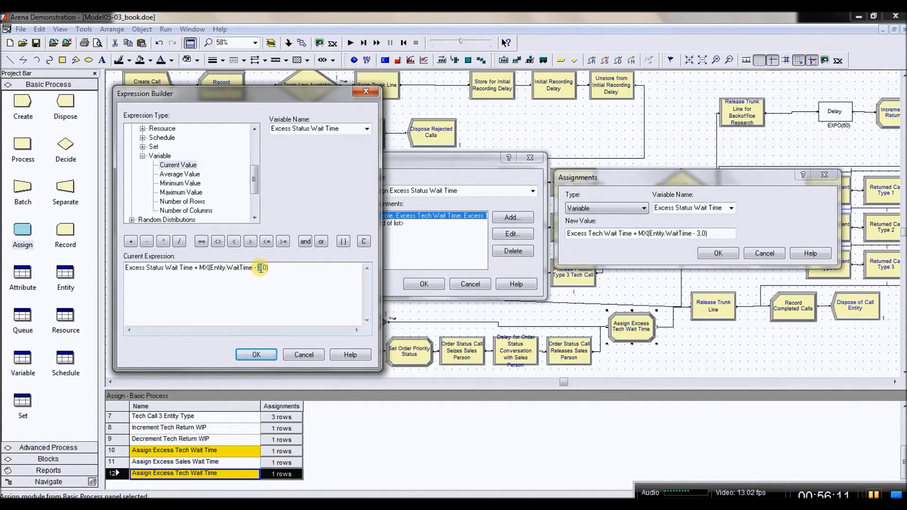
pyautogui.write('2')
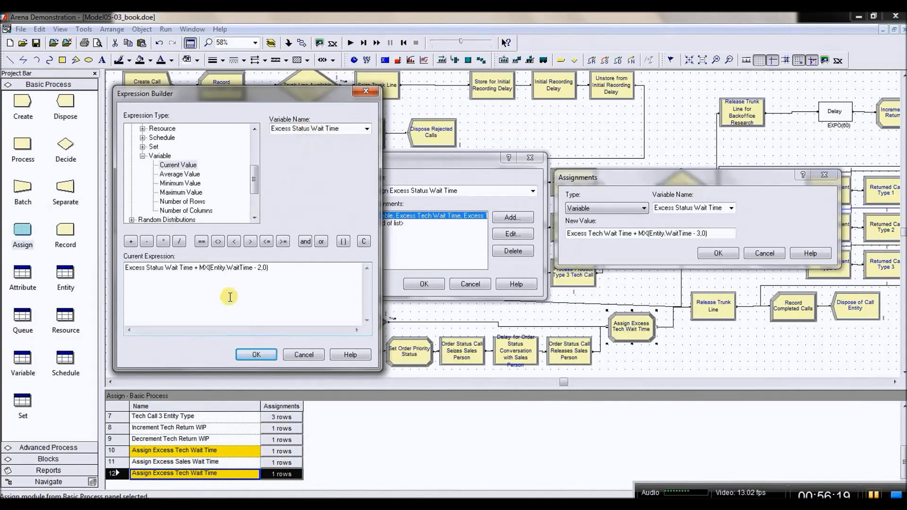
pyautogui.click(268, 354)
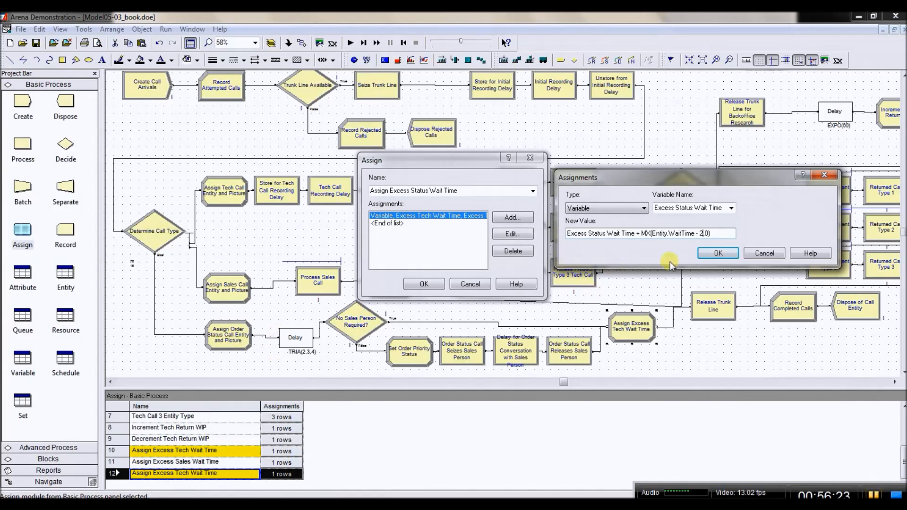
pyautogui.click(709, 252)
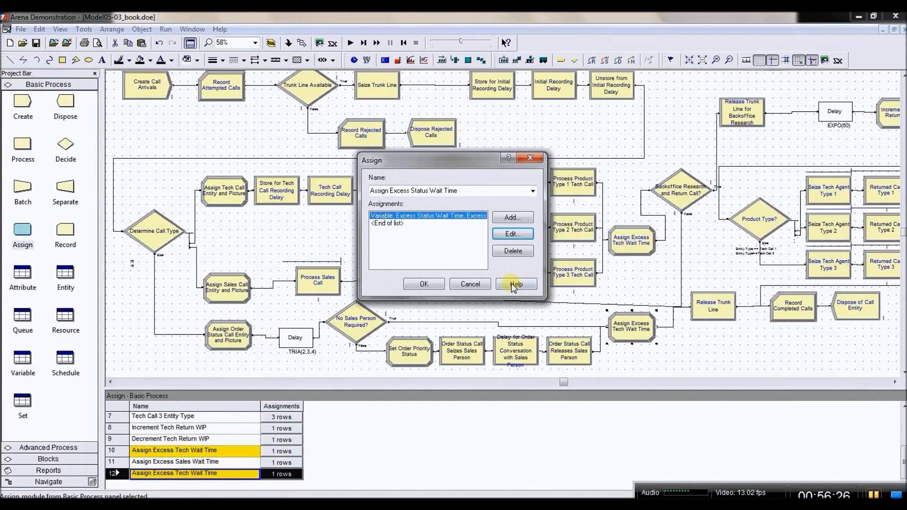
pyautogui.click(433, 283)
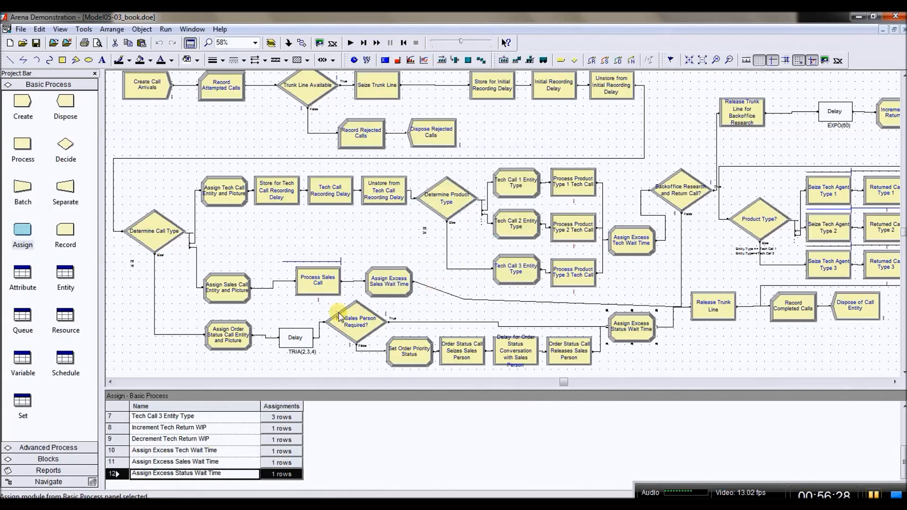
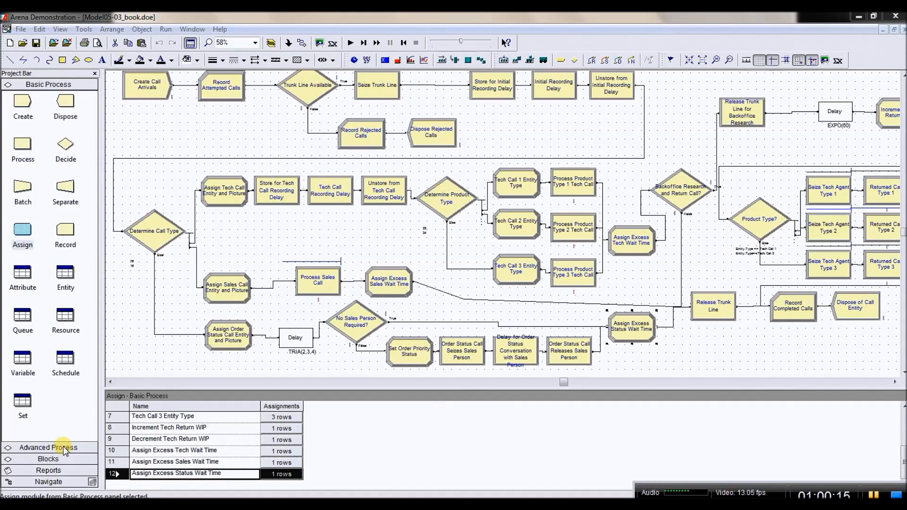
# Add a new row to the Statistic data module of the Advanced Process panel and set its type to Output.
pyautogui.click(56, 447)
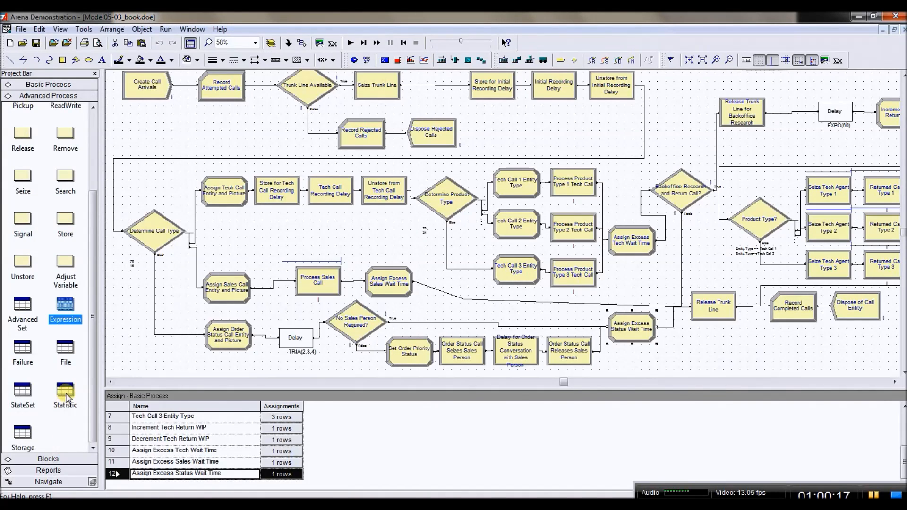
pyautogui.click(65, 405)
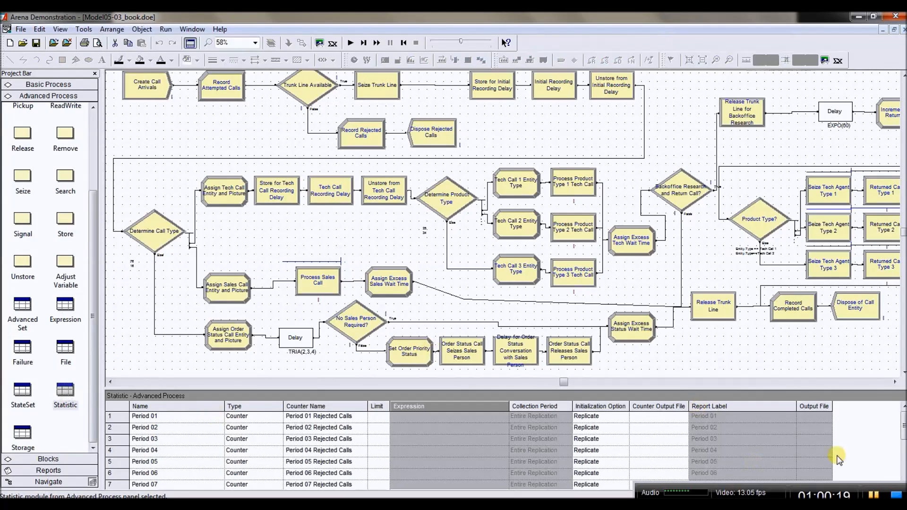
pyautogui.click(903, 457)
pyautogui.click(903, 460)
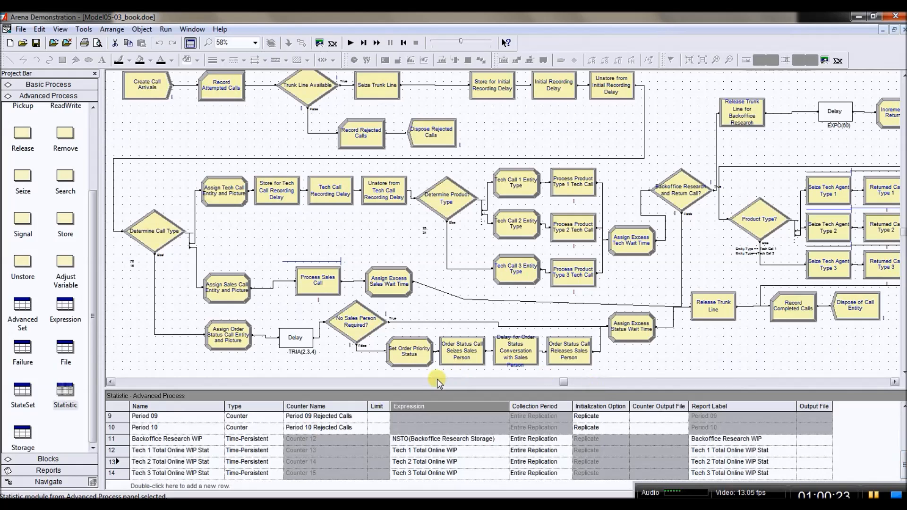
pyautogui.moveTo(425, 387); pyautogui.dragTo(424, 338)
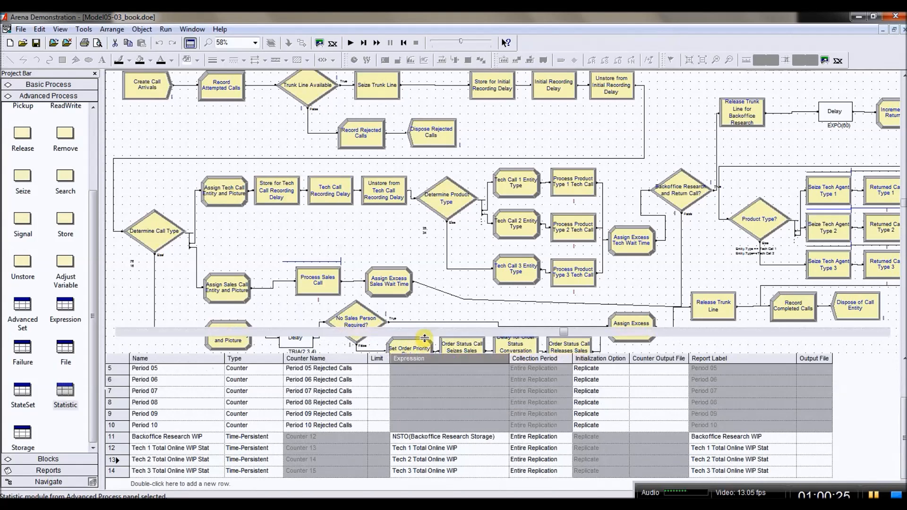
pyautogui.doubleClick(172, 481)
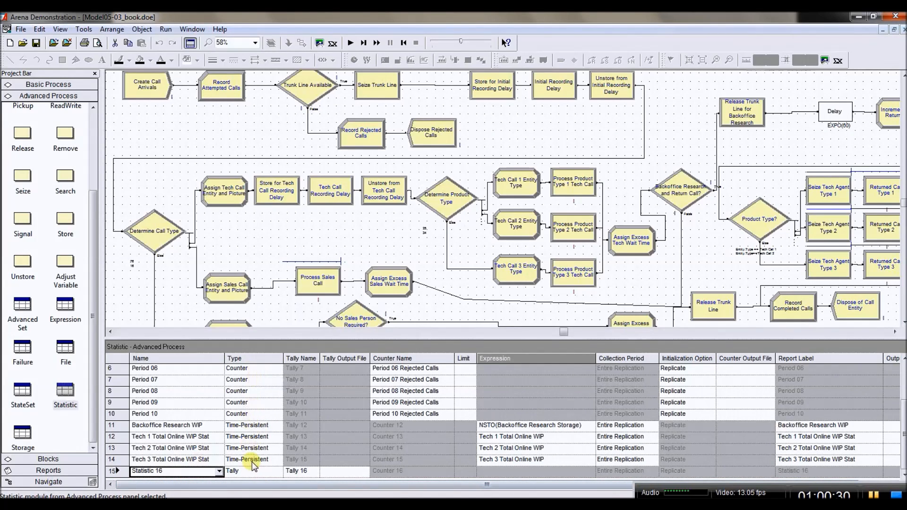
pyautogui.click(279, 472)
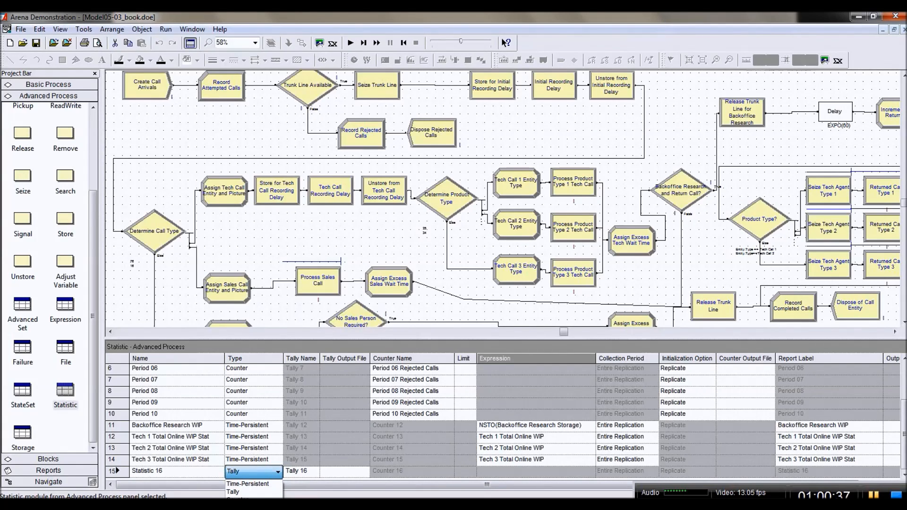
pyautogui.click(255, 508)
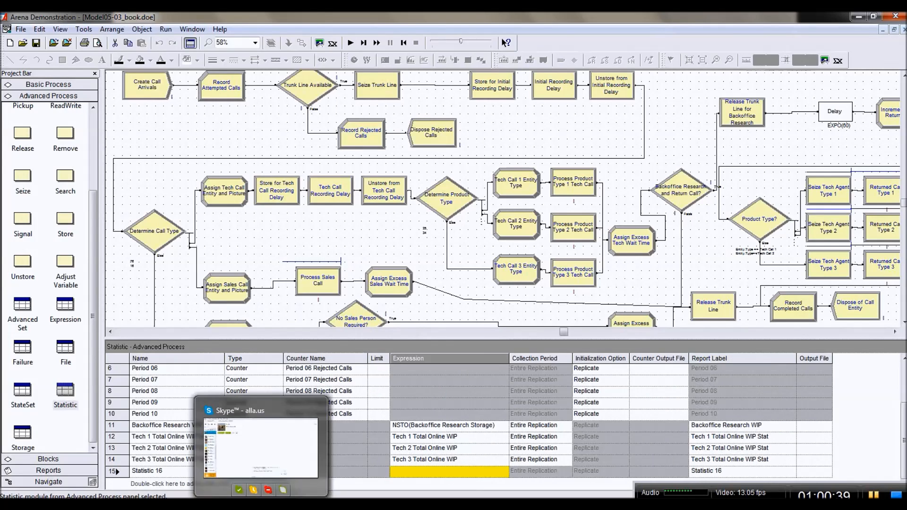
# Rename the new output statistic in row 15 as Total Cost.
pyautogui.click(167, 472)
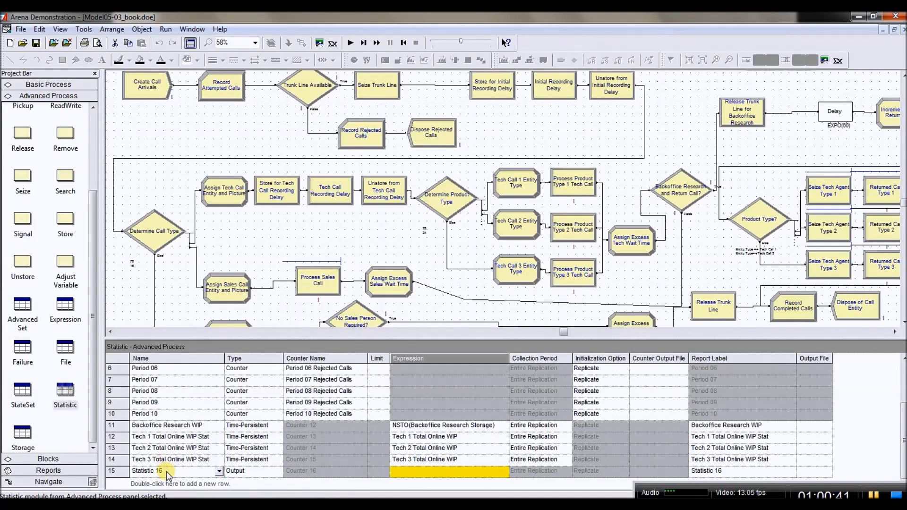
pyautogui.click(166, 471)
pyautogui.moveTo(167, 471); pyautogui.dragTo(130, 471)
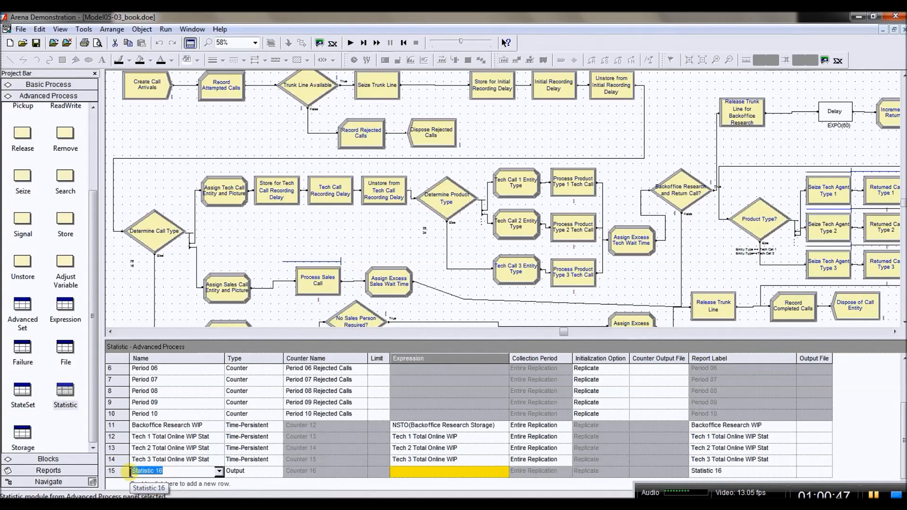
pyautogui.write('Total Cost')
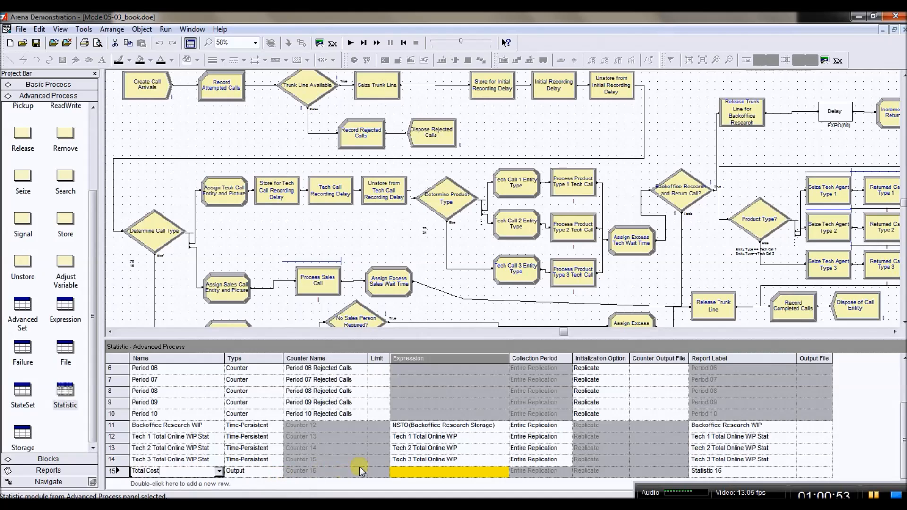
pyautogui.click(406, 472)
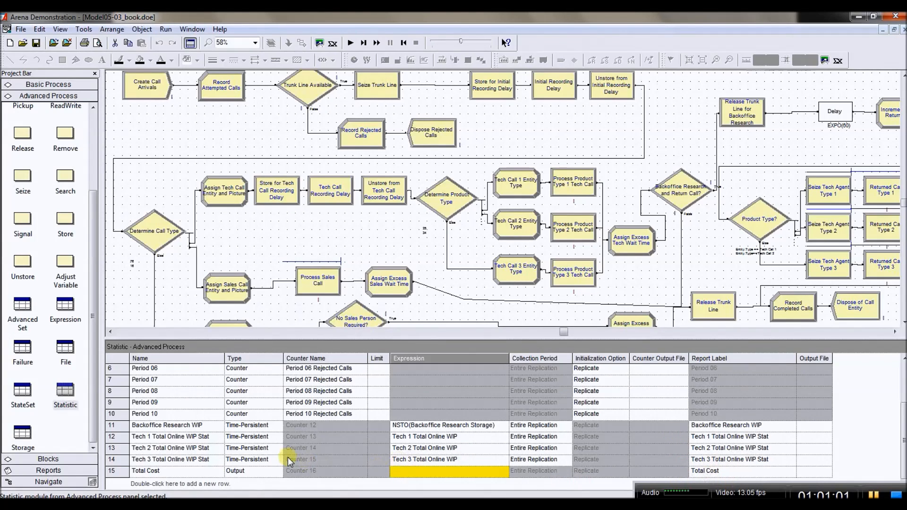
# Open the Expression Builder for the Total Cost statistic's expression and insert the value of the expression New Res Cost.
pyautogui.moveTo(430, 472)
pyautogui.rightClick(431, 474)
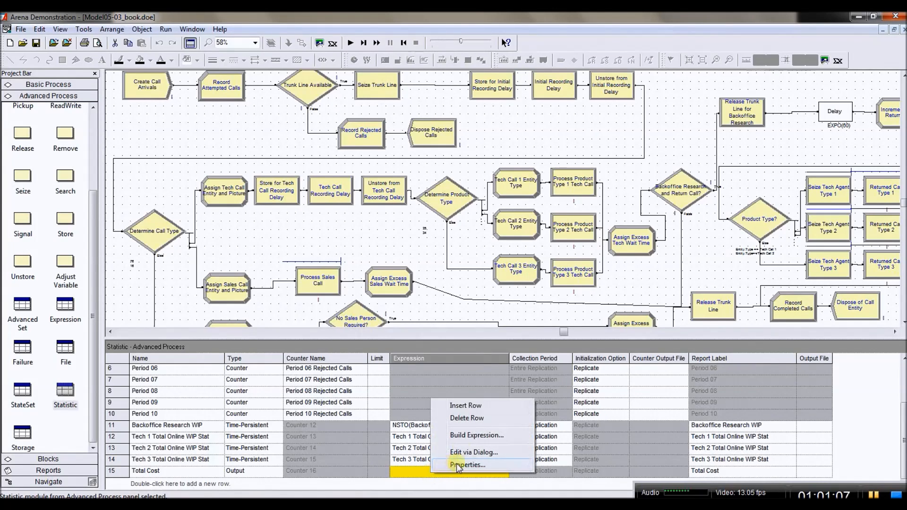
pyautogui.click(463, 434)
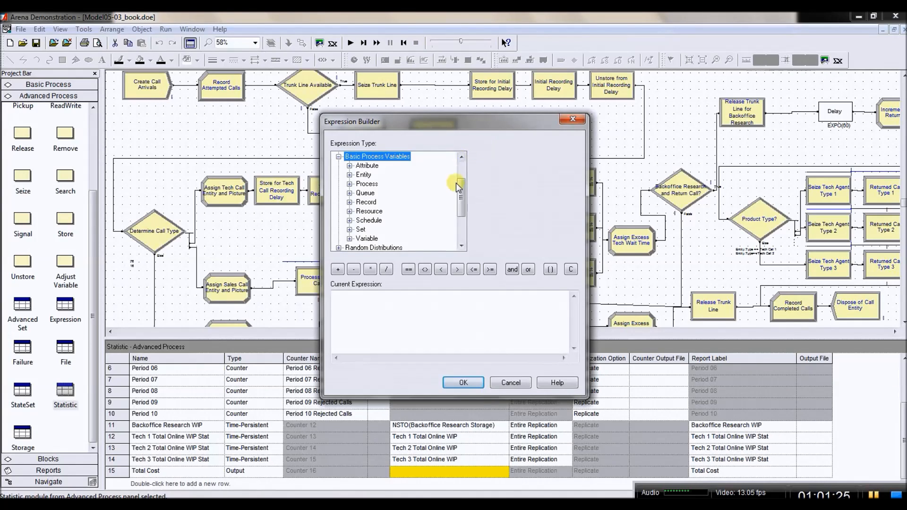
pyautogui.doubleClick(391, 159)
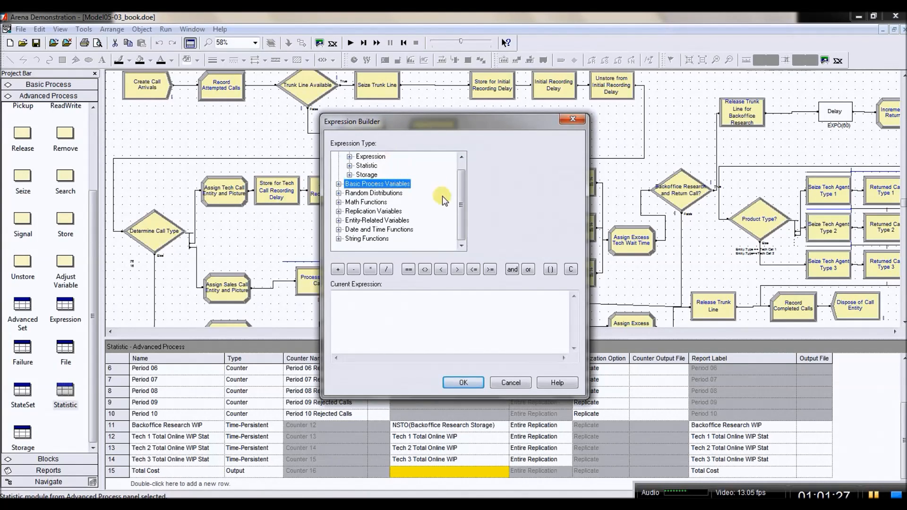
pyautogui.scroll(1, 458, 191)
pyautogui.click(387, 157)
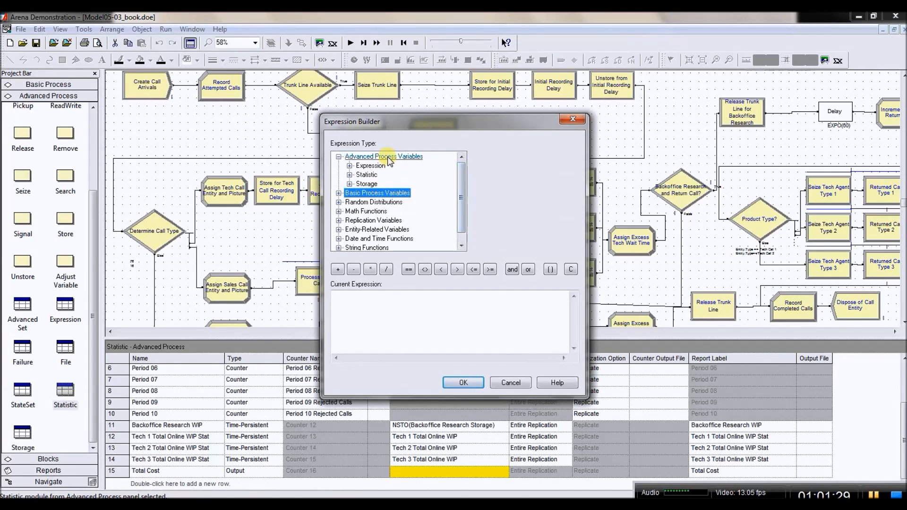
pyautogui.doubleClick(390, 158)
pyautogui.doubleClick(389, 158)
pyautogui.click(364, 166)
pyautogui.doubleClick(364, 167)
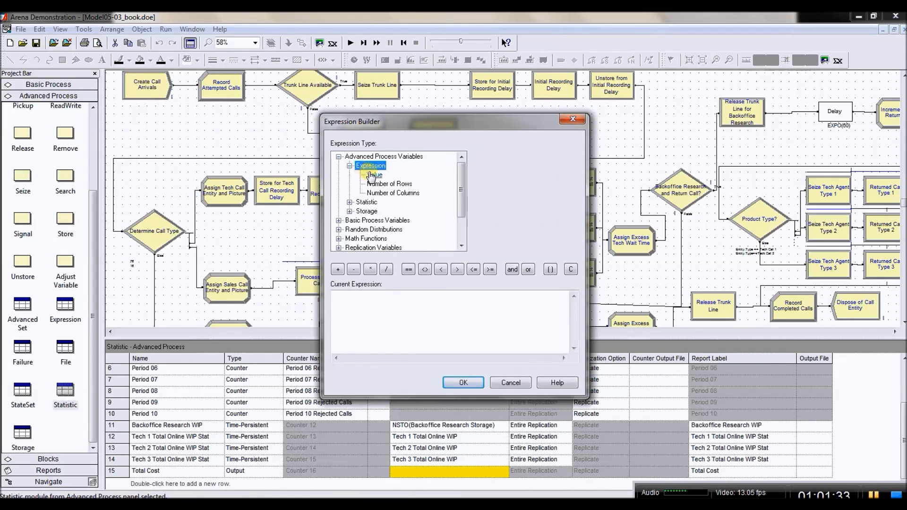
pyautogui.click(374, 175)
pyautogui.click(573, 157)
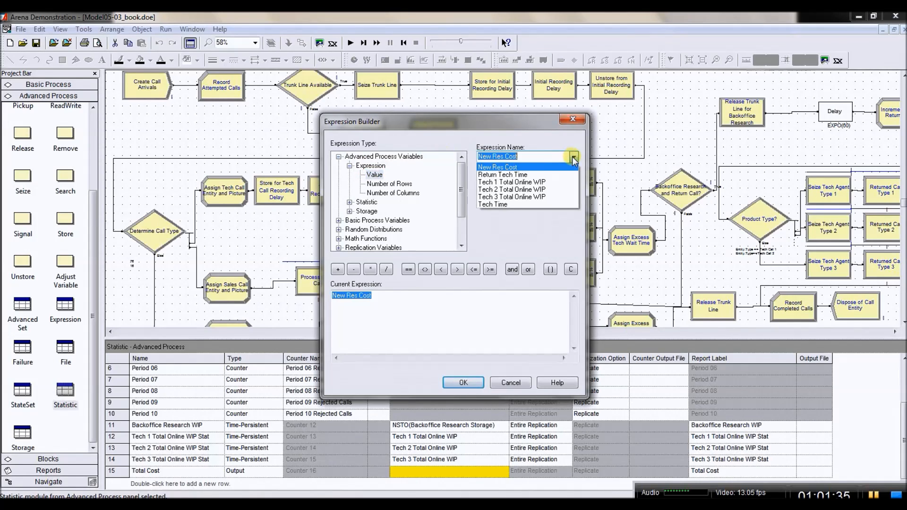
pyautogui.click(532, 168)
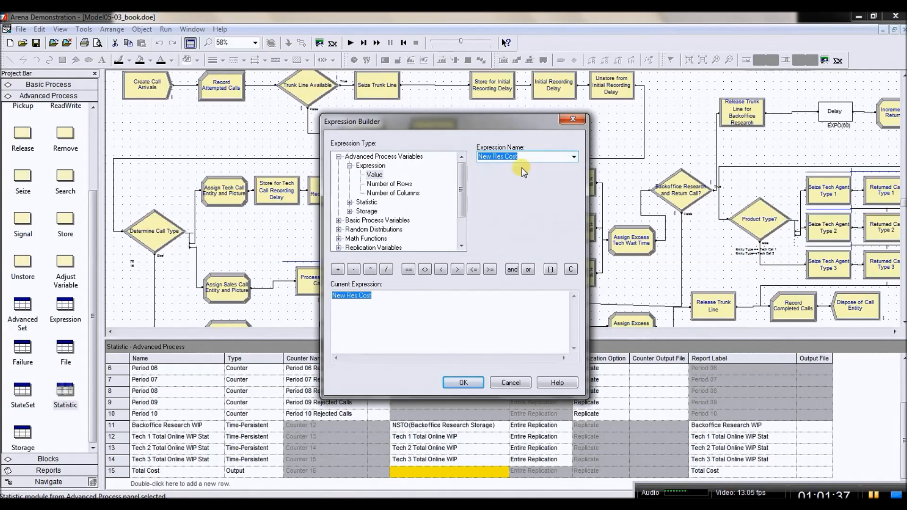
# Append + 4.09 * Excess Sales Wait Time to the expression, using the current value of that variable.
pyautogui.click(400, 295)
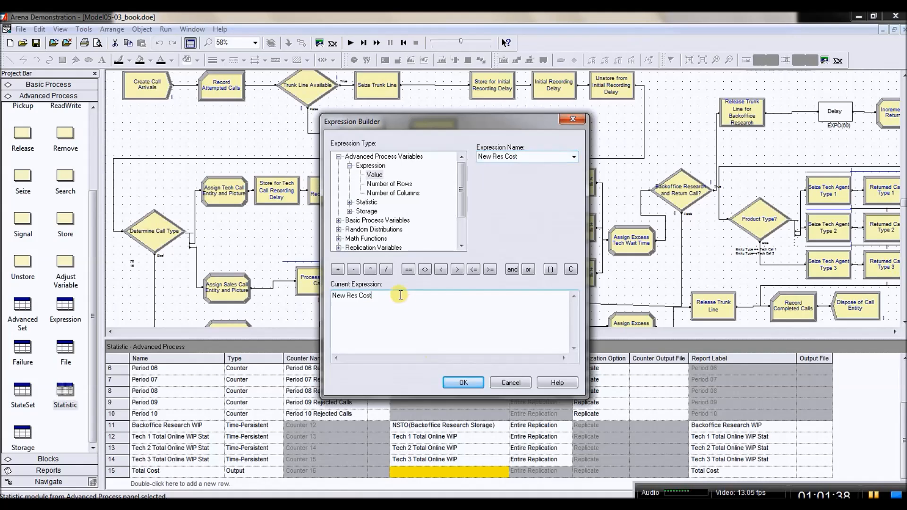
pyautogui.click(337, 269)
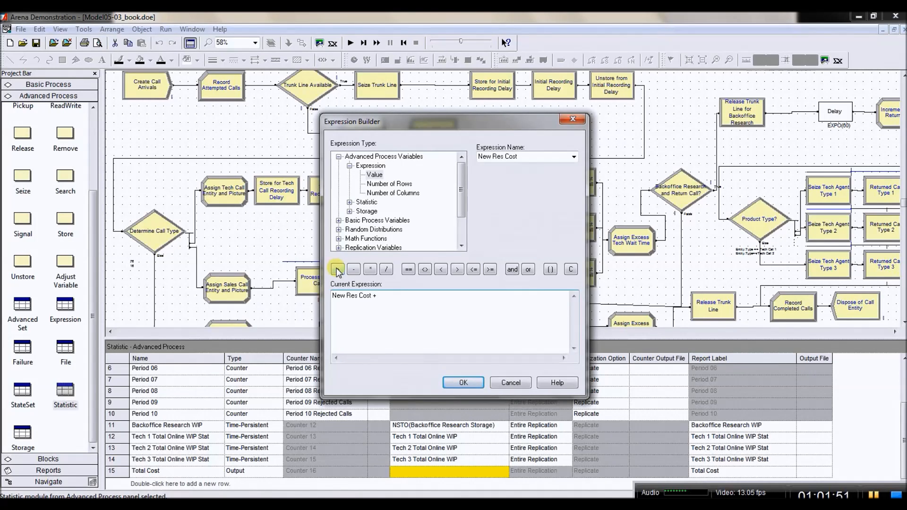
pyautogui.write('.09')
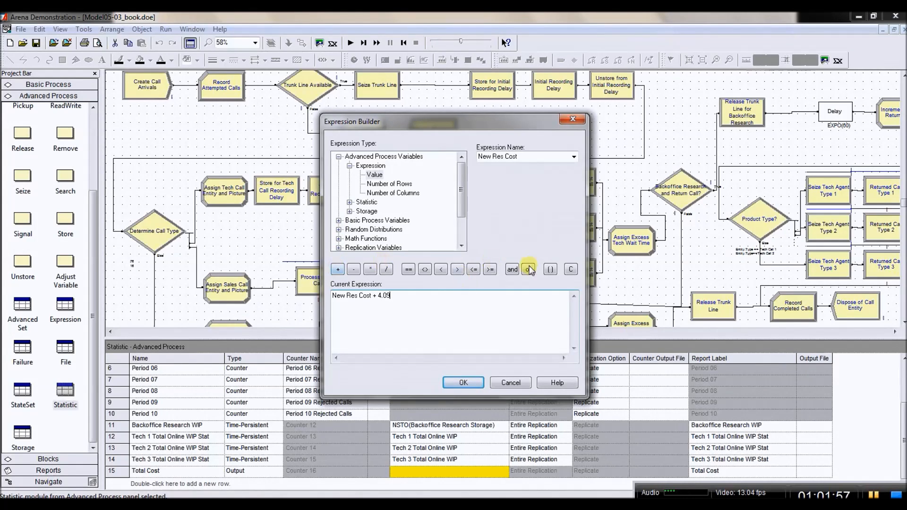
pyautogui.click(372, 273)
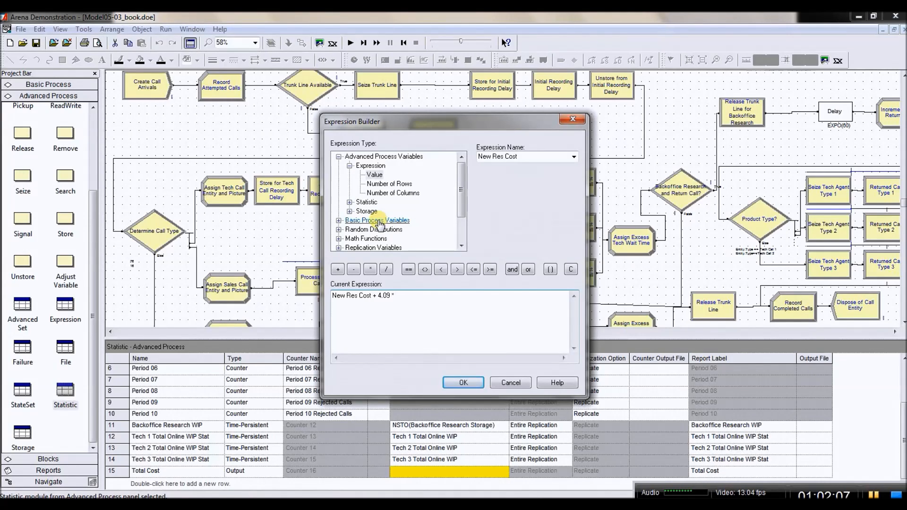
pyautogui.doubleClick(371, 166)
pyautogui.doubleClick(347, 156)
pyautogui.doubleClick(350, 166)
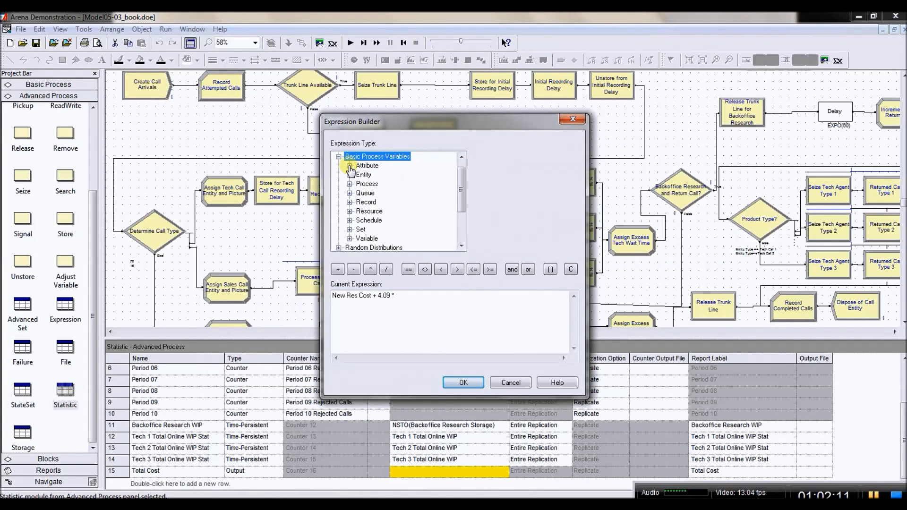
pyautogui.doubleClick(377, 239)
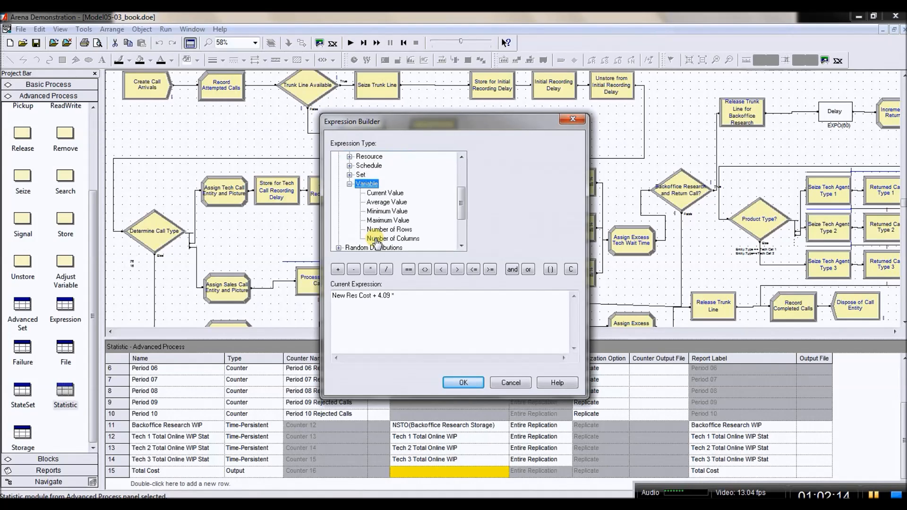
pyautogui.click(395, 195)
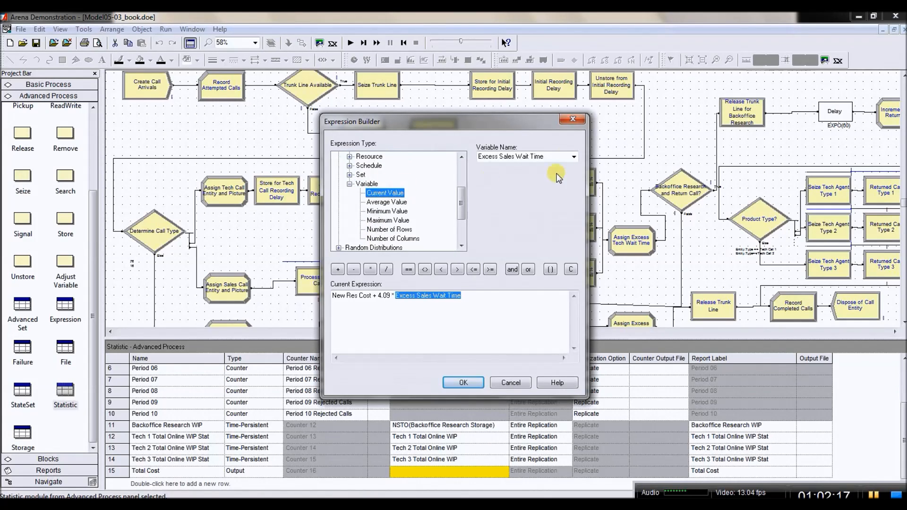
pyautogui.click(573, 156)
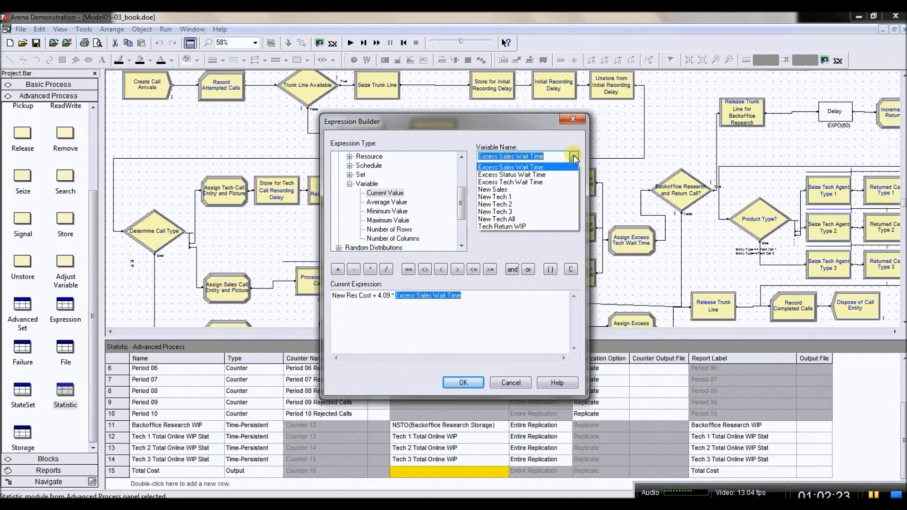
pyautogui.click(570, 168)
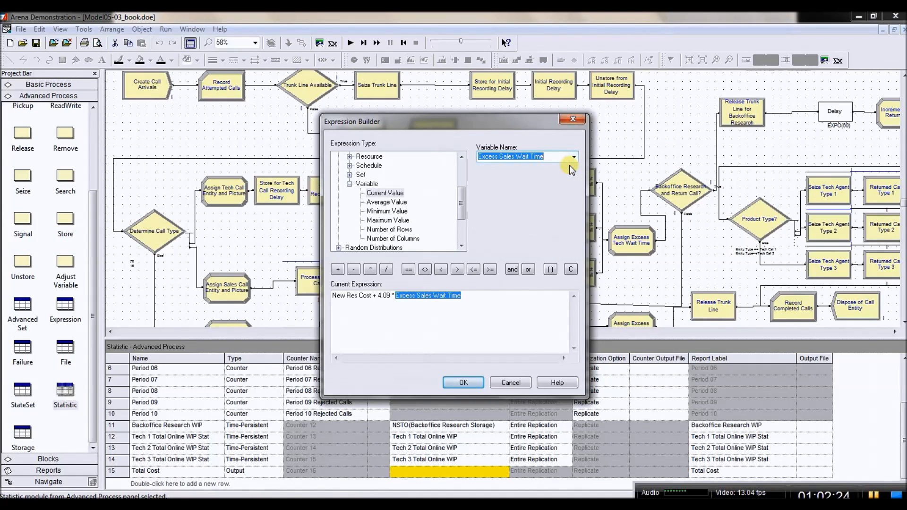
# Append + 1.73 * Excess Status Wait Time to the expression, using the current value of that variable.
pyautogui.click(479, 296)
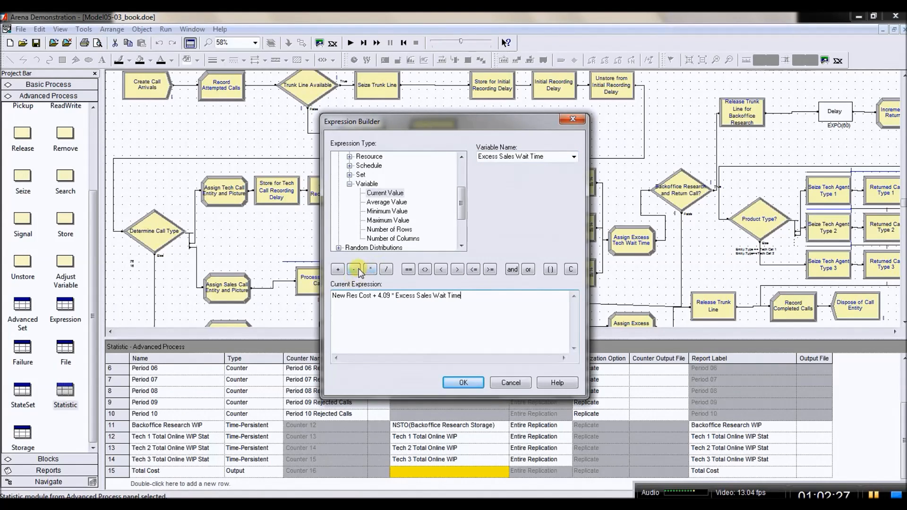
pyautogui.click(338, 270)
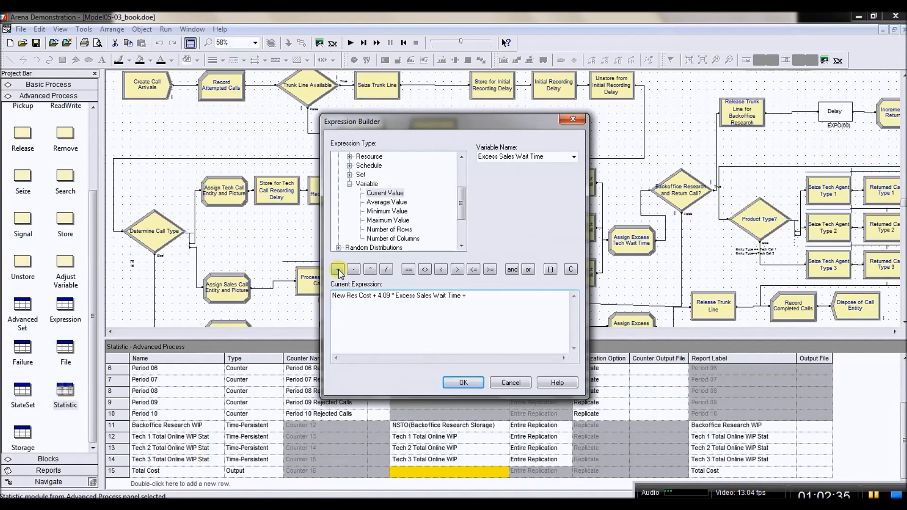
pyautogui.write('.73')
pyautogui.click(370, 269)
pyautogui.click(402, 194)
pyautogui.click(573, 158)
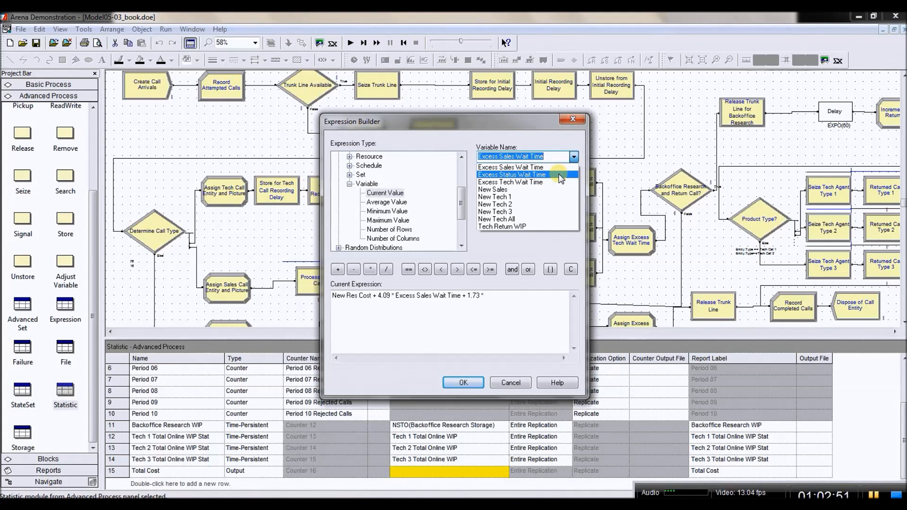
pyautogui.click(560, 175)
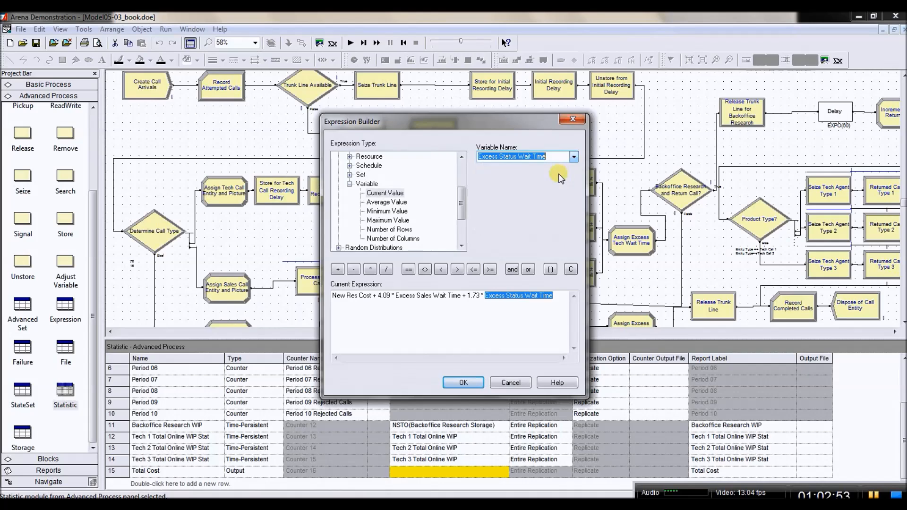
# Append + 1.84 * Excess Tech Wait Time to the expression, using the current value of that variable.
pyautogui.click(557, 296)
pyautogui.click(338, 269)
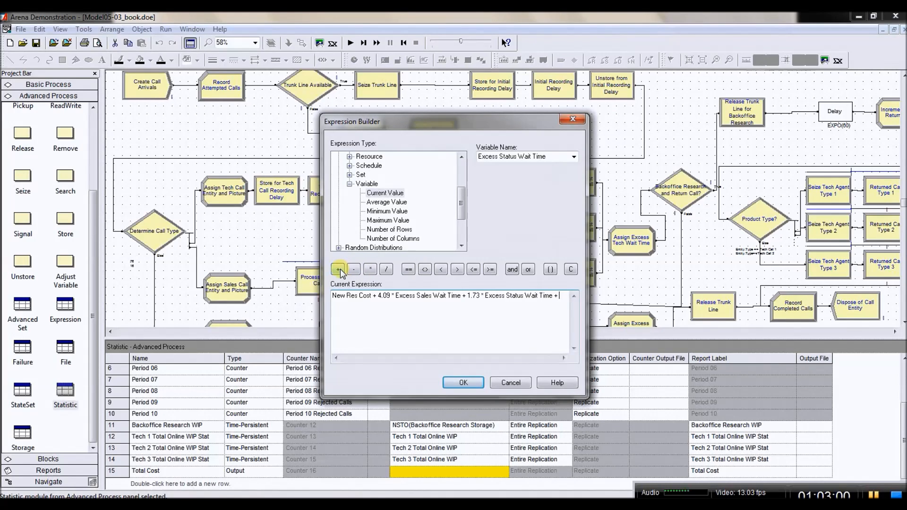
pyautogui.write('1.84')
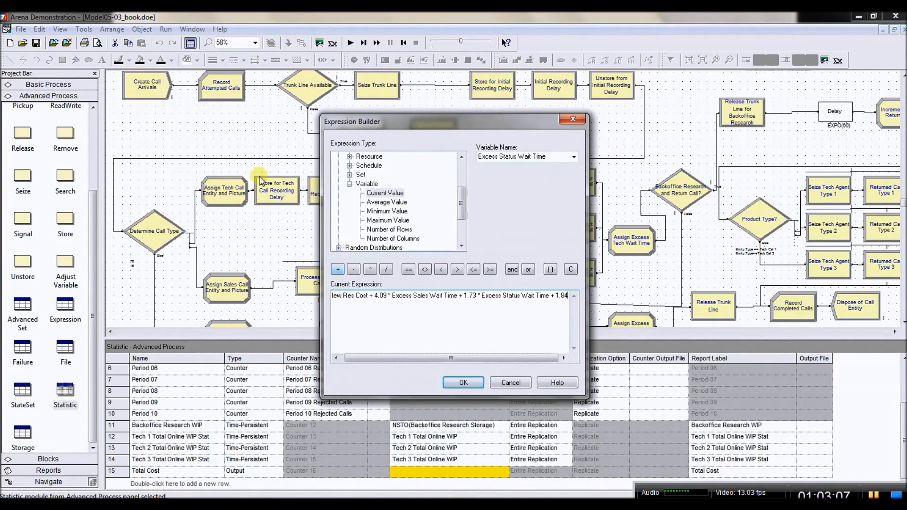
pyautogui.click(370, 270)
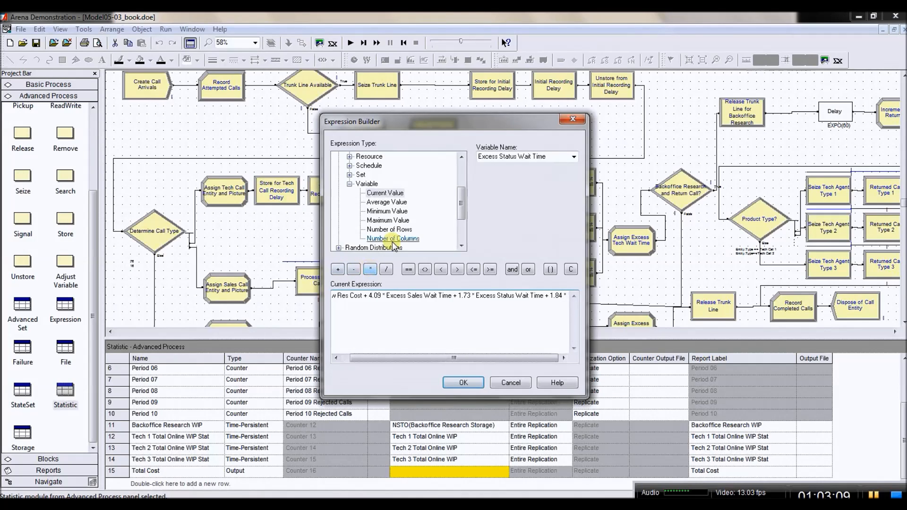
pyautogui.click(394, 193)
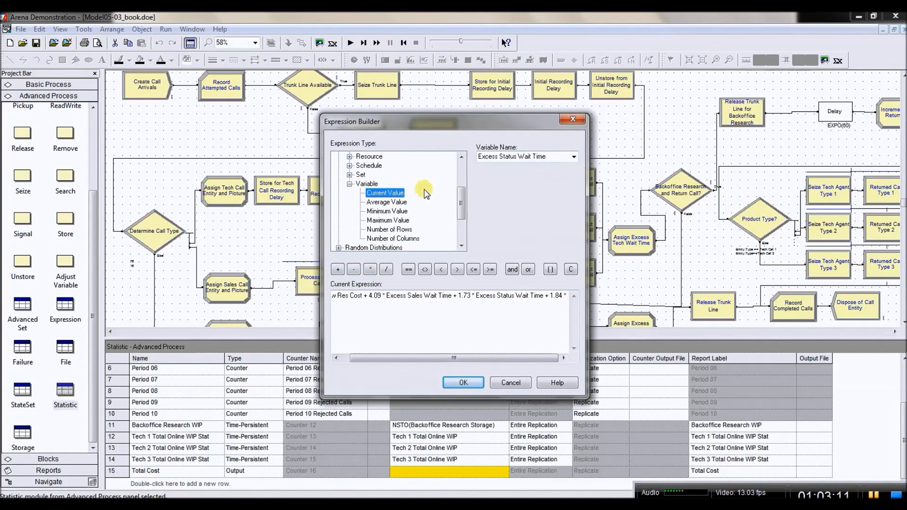
pyautogui.click(573, 156)
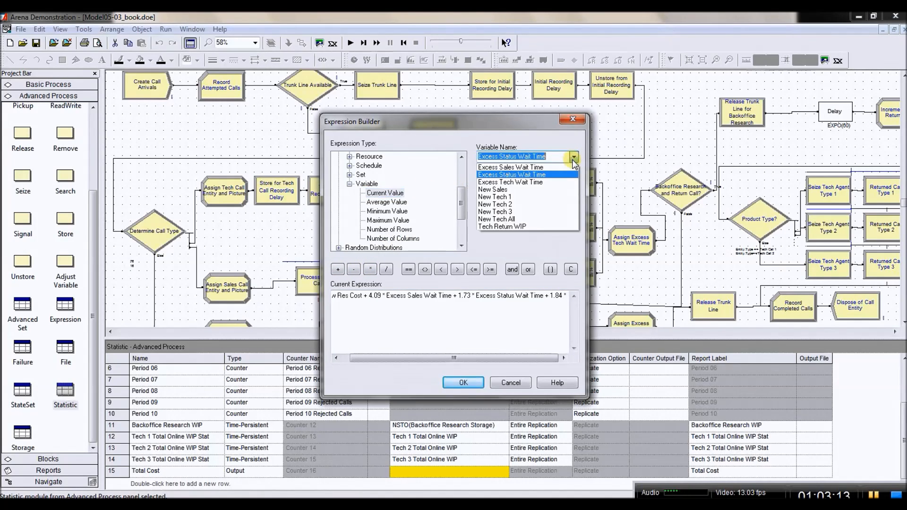
pyautogui.click(555, 183)
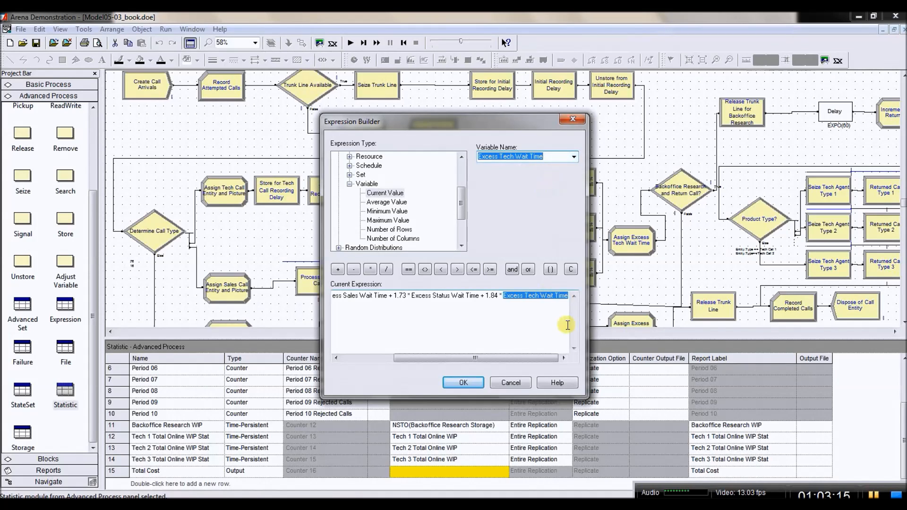
# Append + 12820 to the end of the expression and accept it as the Total Cost statistic's expression.
pyautogui.click(568, 296)
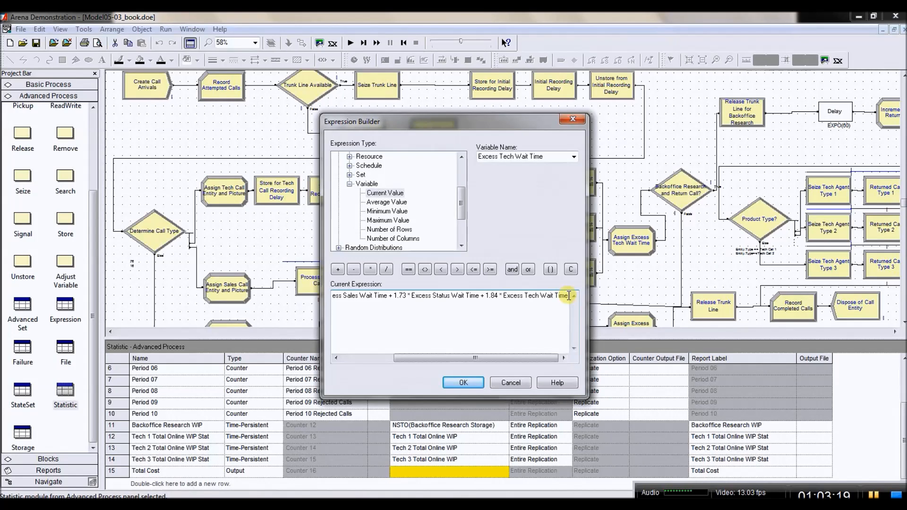
pyautogui.click(337, 269)
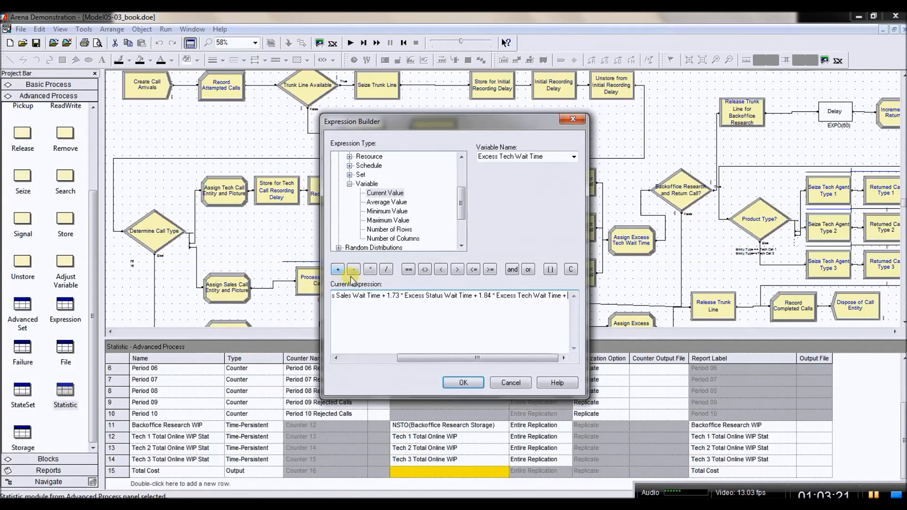
pyautogui.click(482, 321)
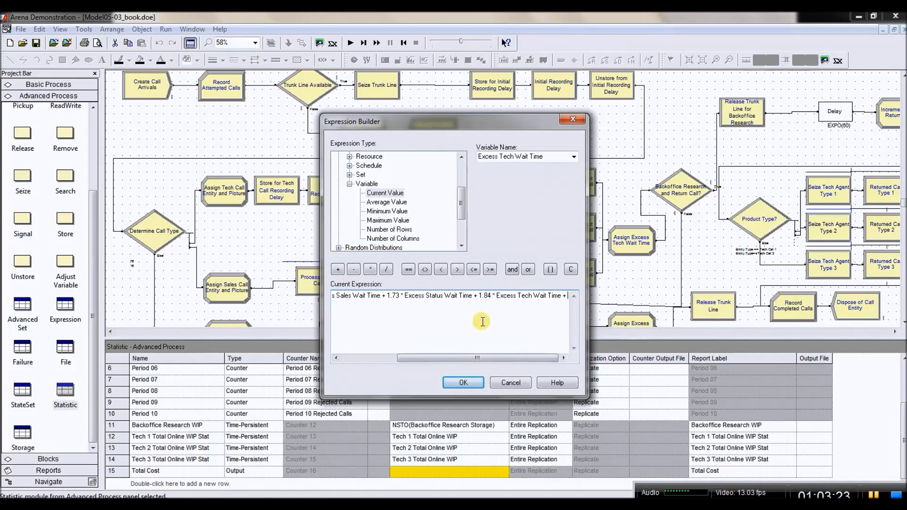
pyautogui.write('12')
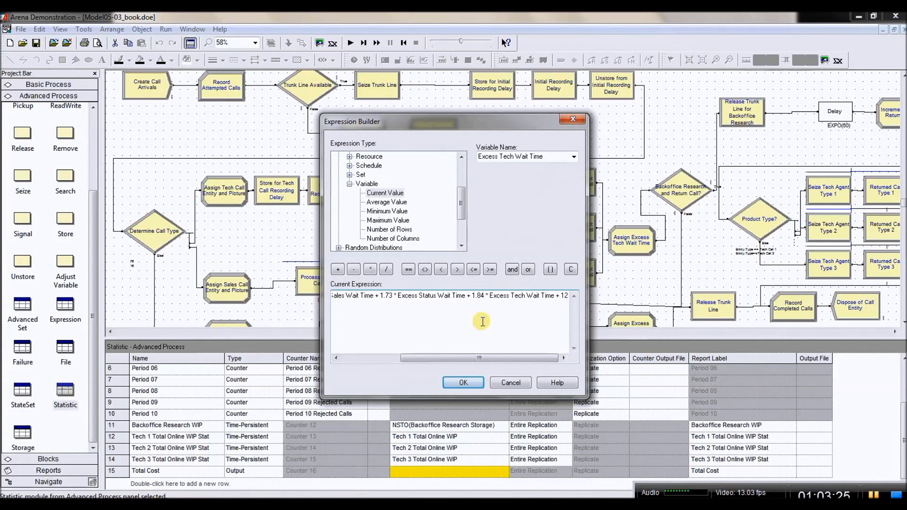
pyautogui.write('8')
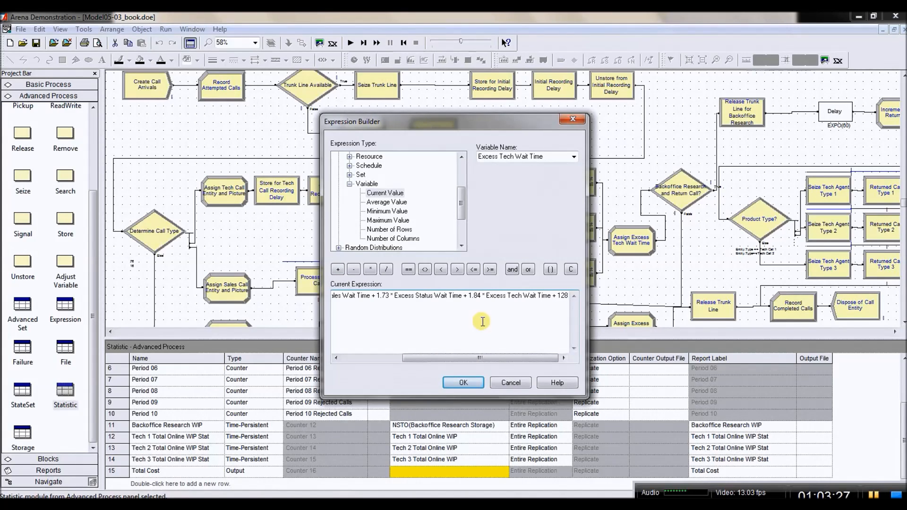
pyautogui.write('20')
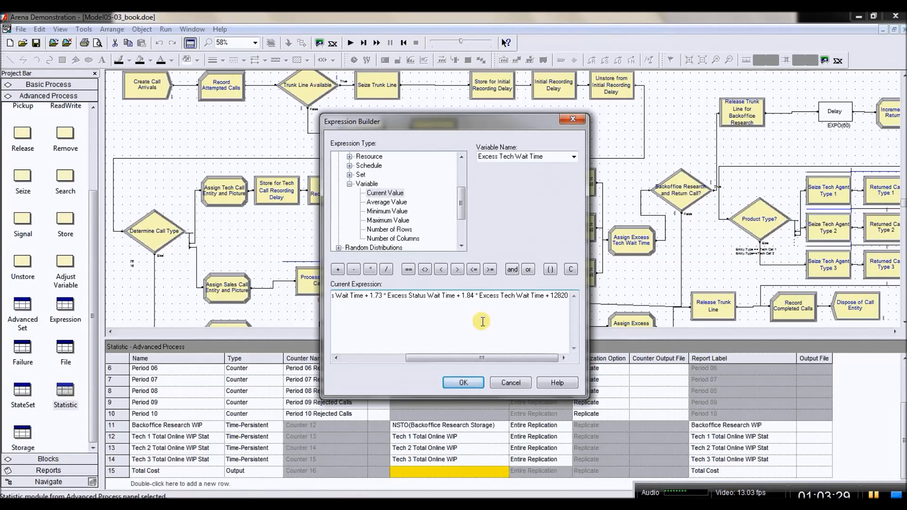
pyautogui.click(458, 383)
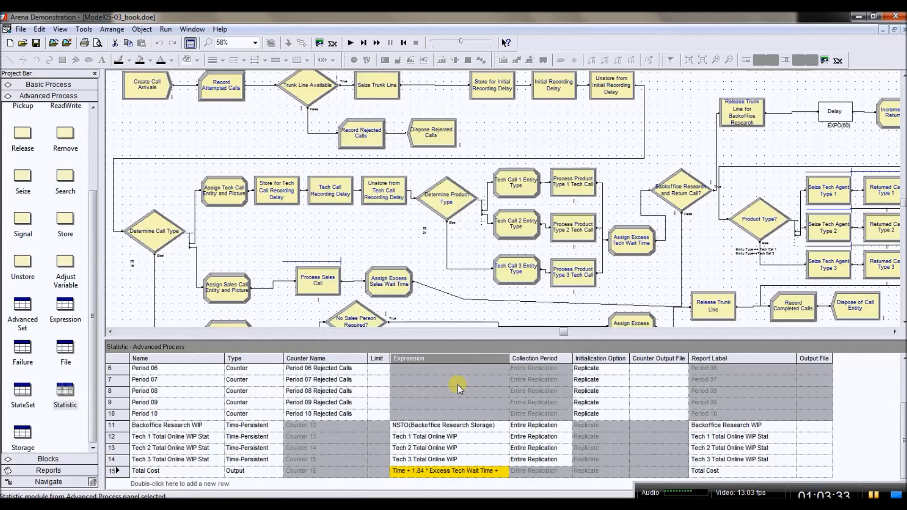
# Widen the Expression column of the Statistic table to fit the whole Total Cost expression, and switch to the presentation slides.
pyautogui.click(534, 473)
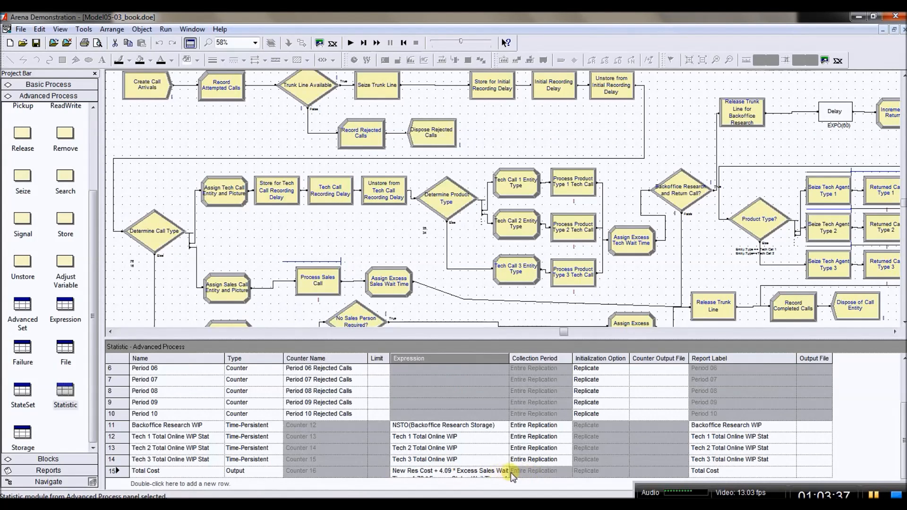
pyautogui.moveTo(508, 358); pyautogui.dragTo(734, 355)
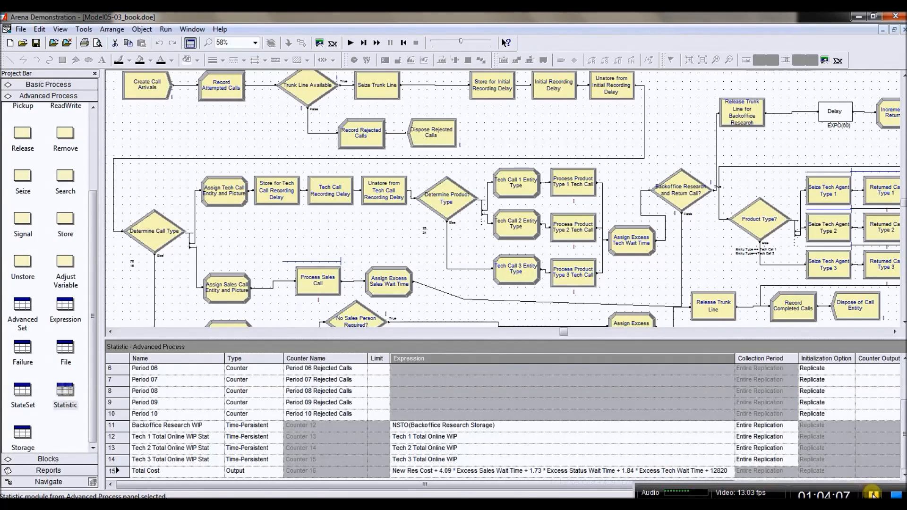
pyautogui.hotkey('alt', 'Tab')
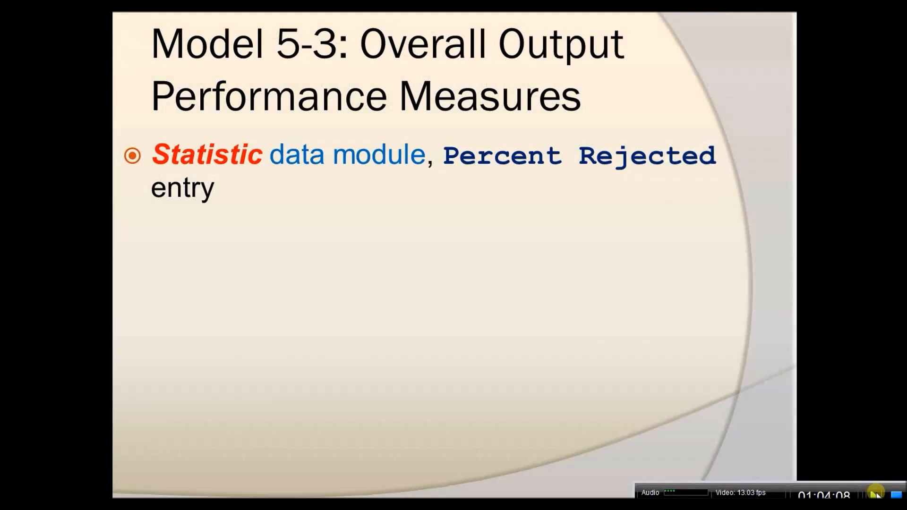
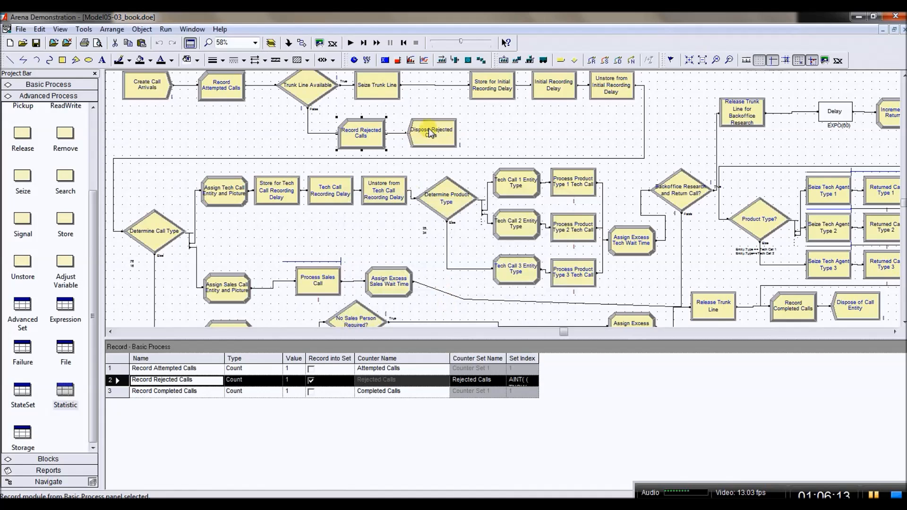
# Move the Dispose Rejected Calls module farther from Record Rejected Calls and delete the connection between the two modules.
pyautogui.moveTo(427, 137); pyautogui.dragTo(510, 136)
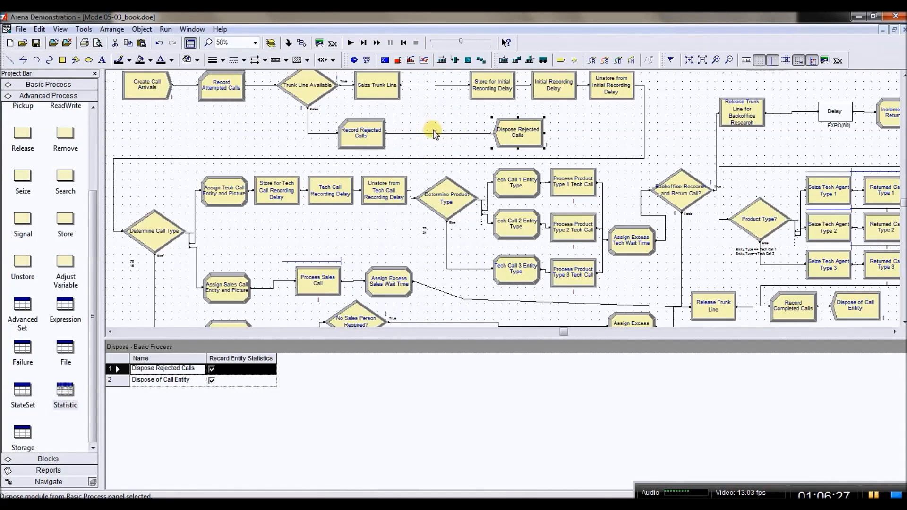
pyautogui.click(462, 134)
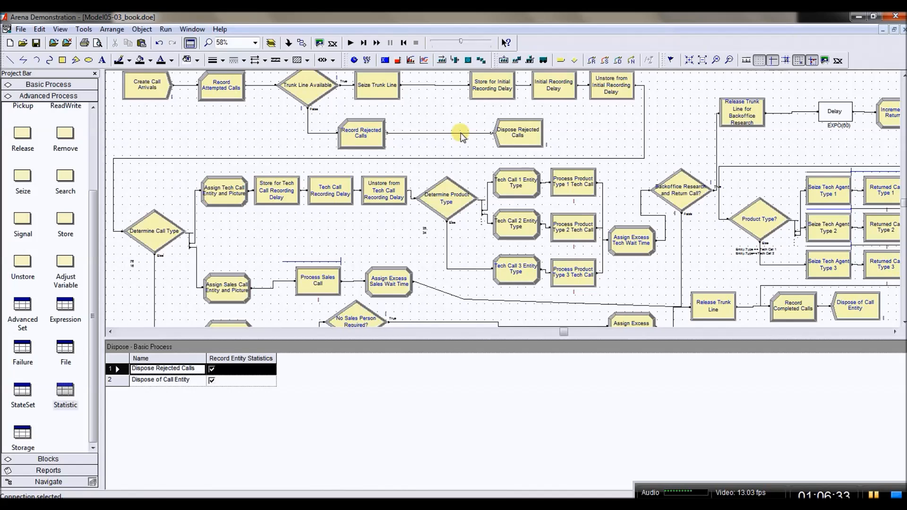
pyautogui.press('Delete')
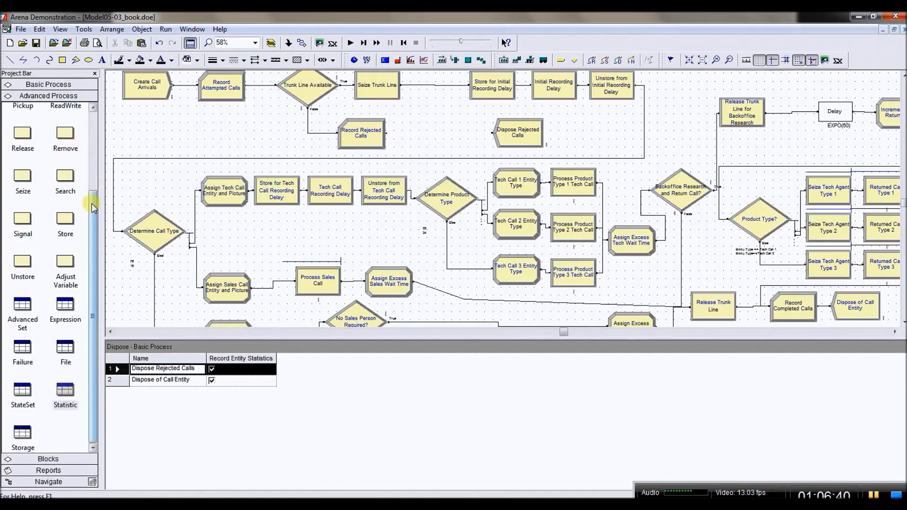
# Place a new Record module after Record Rejected Calls, in the gap before Dispose Rejected Calls.
pyautogui.moveTo(91, 206); pyautogui.dragTo(92, 129)
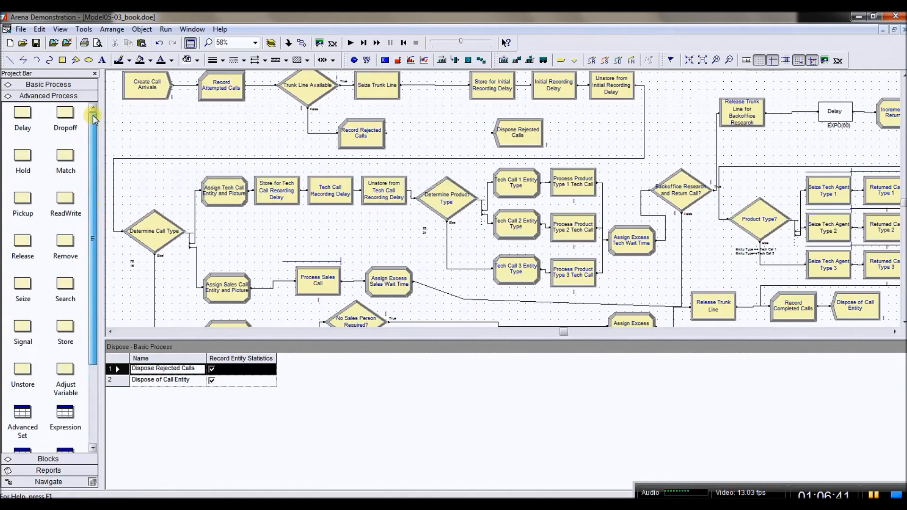
pyautogui.click(73, 84)
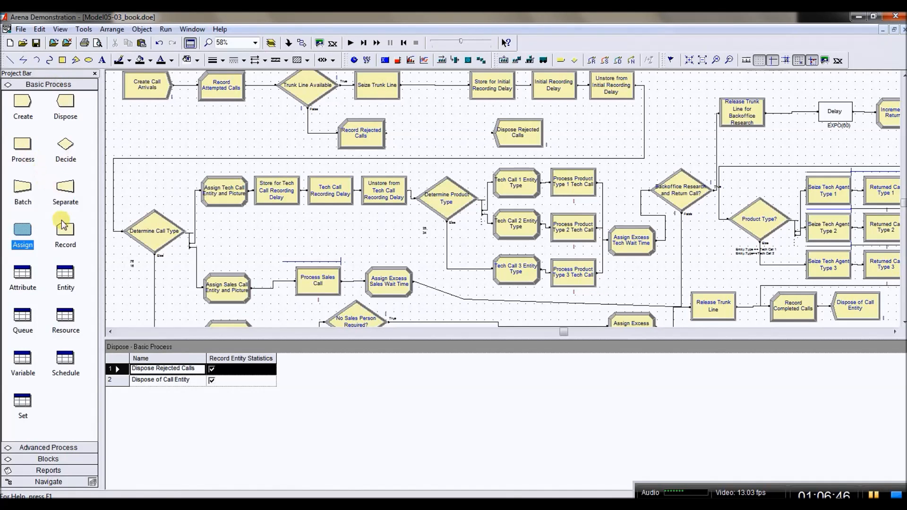
pyautogui.click(365, 137)
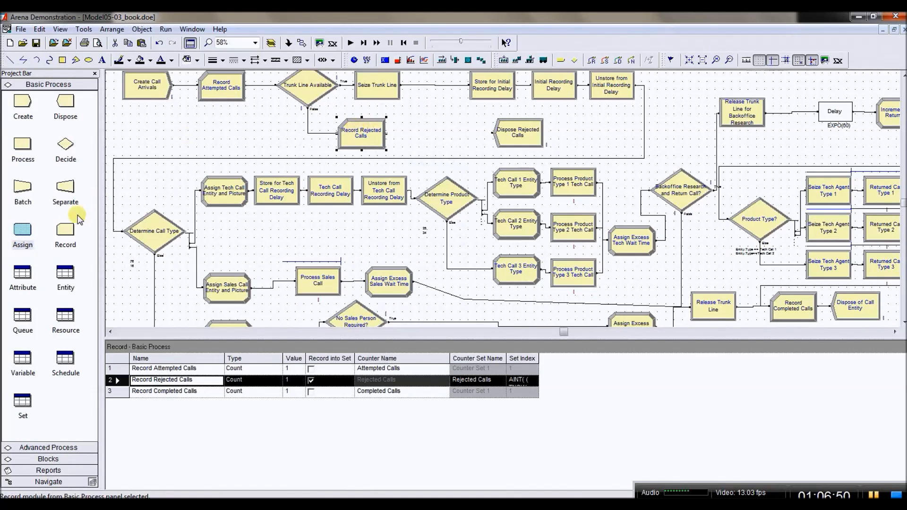
pyautogui.moveTo(65, 230); pyautogui.dragTo(412, 132)
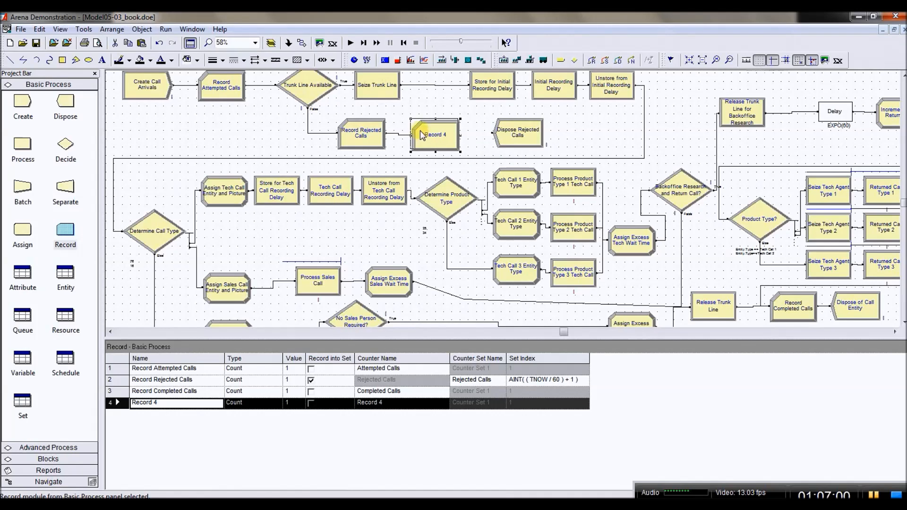
pyautogui.moveTo(422, 137); pyautogui.dragTo(421, 131)
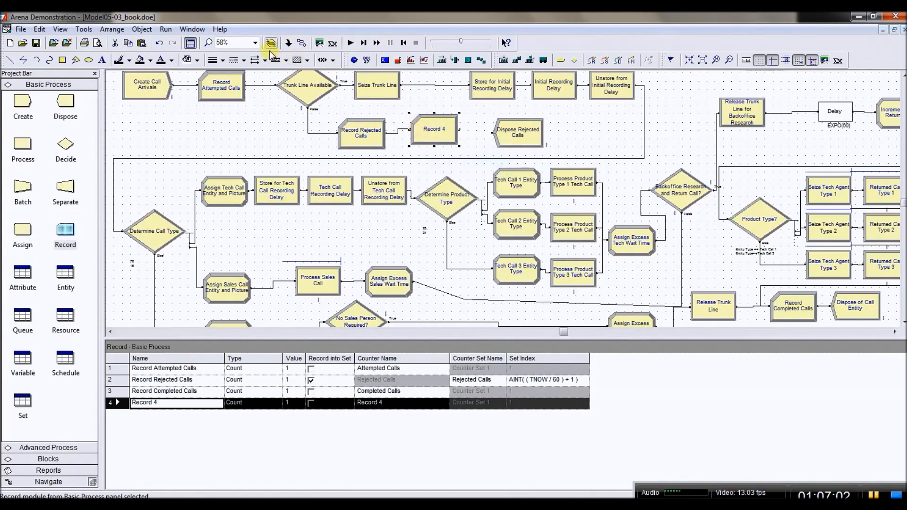
# Connect the exit of the new Record module to the entry of Dispose Rejected Calls.
pyautogui.click(288, 43)
pyautogui.click(460, 132)
pyautogui.click(493, 133)
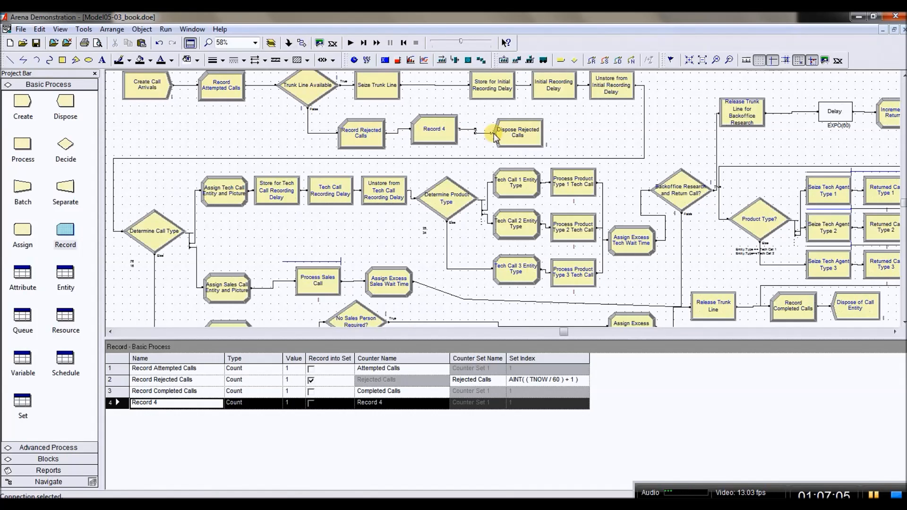
# Open the new Record module's settings and try to name it Record Rejected Calls.
pyautogui.click(431, 134)
pyautogui.doubleClick(430, 132)
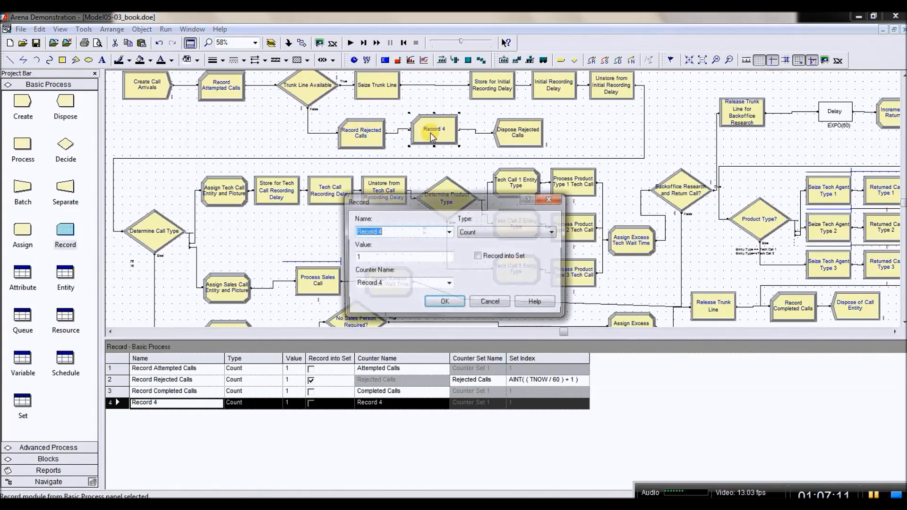
pyautogui.click(386, 233)
pyautogui.press('BackSpace')
pyautogui.click(448, 232)
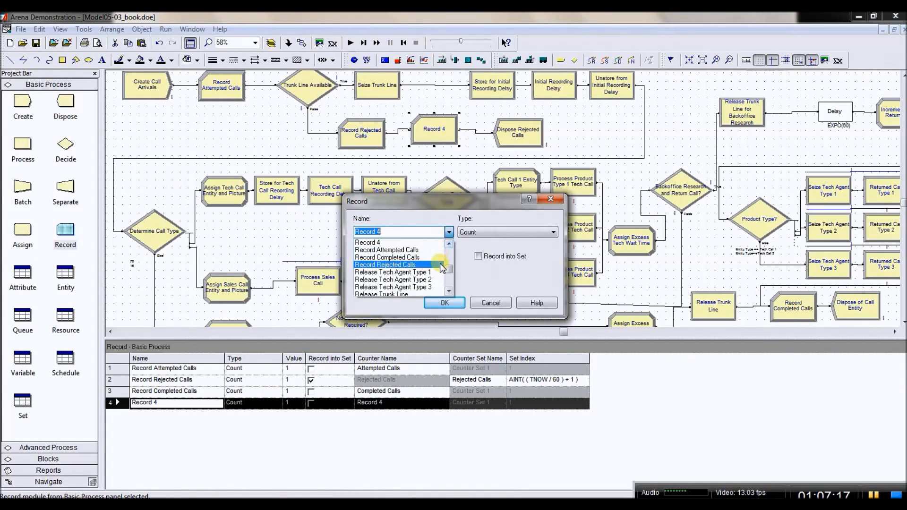
pyautogui.click(442, 265)
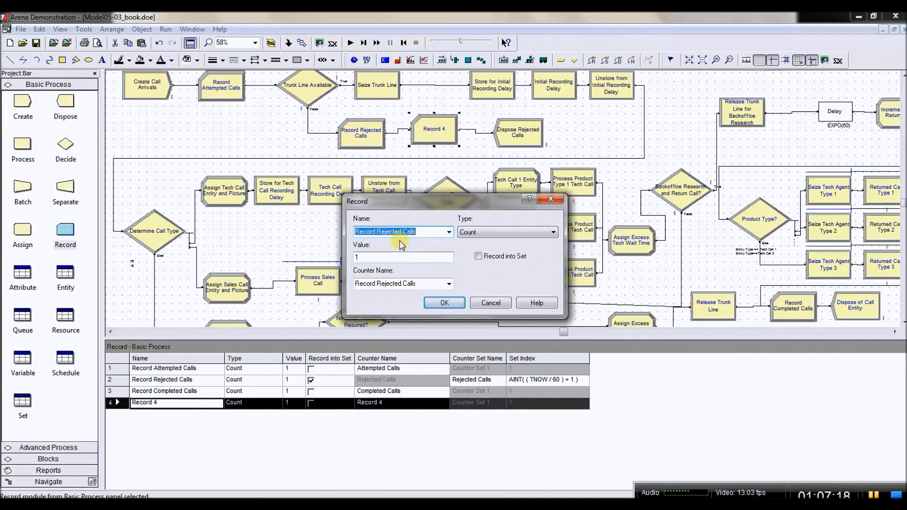
pyautogui.click(443, 303)
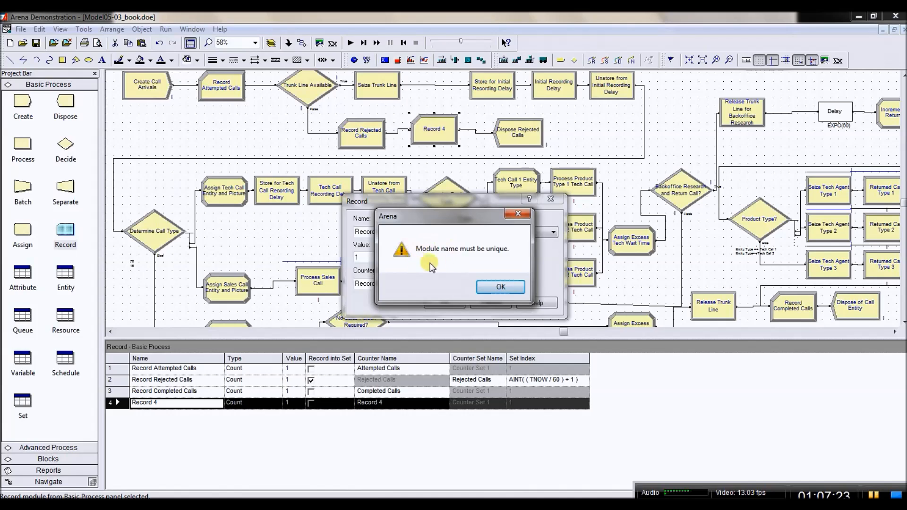
pyautogui.click(486, 285)
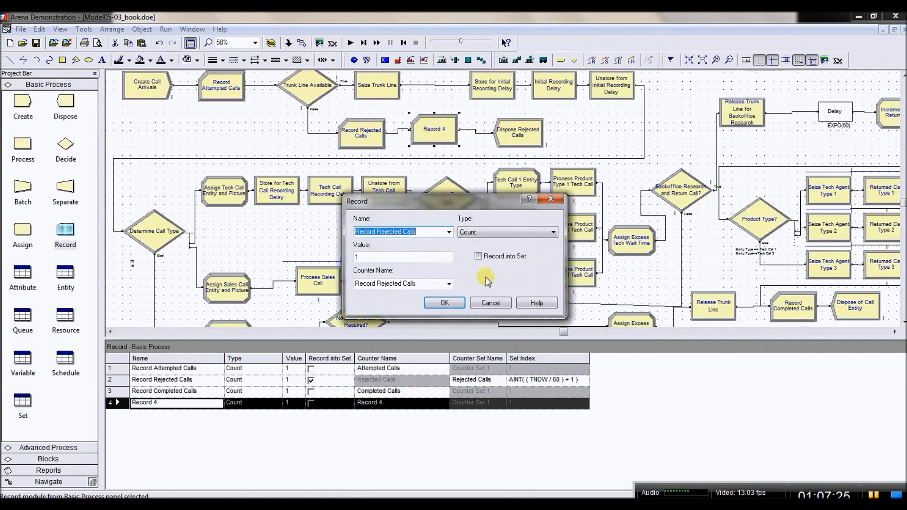
# Change the module's name to Record Total Rejected Calls and set its counter name to Total Rejected Calls.
pyautogui.click(378, 232)
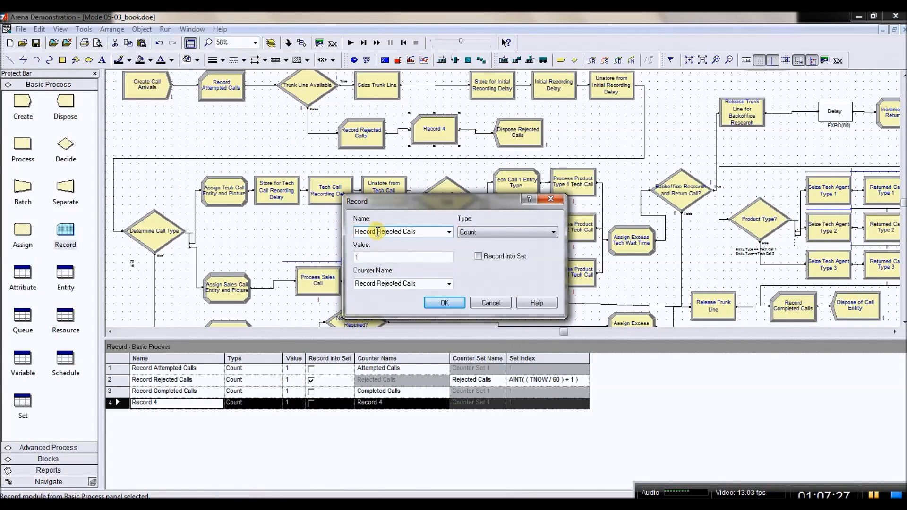
pyautogui.write('Total')
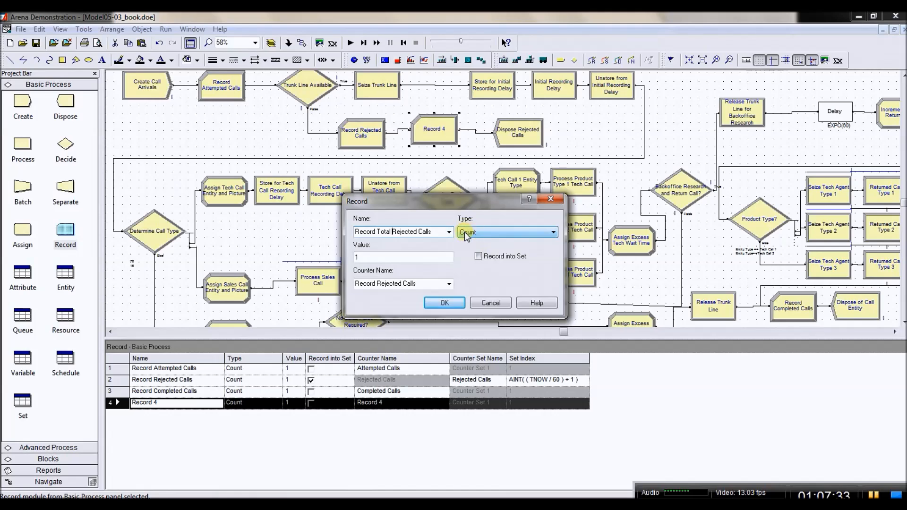
pyautogui.click(377, 284)
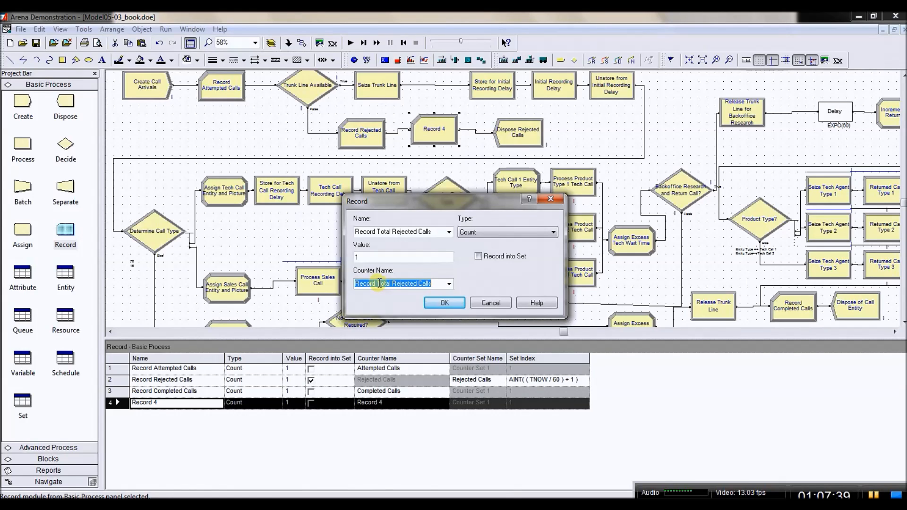
pyautogui.click(378, 284)
pyautogui.moveTo(377, 284); pyautogui.dragTo(346, 283)
pyautogui.press('Delete')
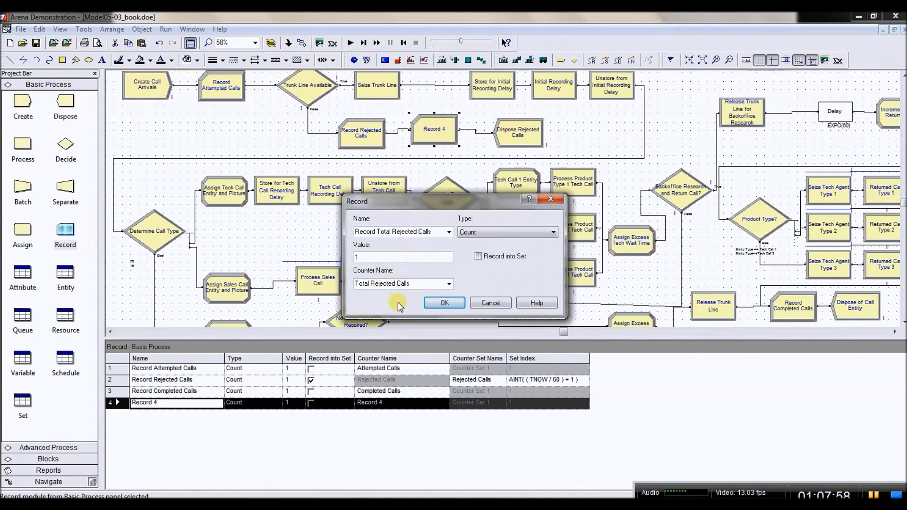
# Accept the Record Total Rejected Calls settings and display the complete table of the model's Statistic definitions.
pyautogui.click(448, 305)
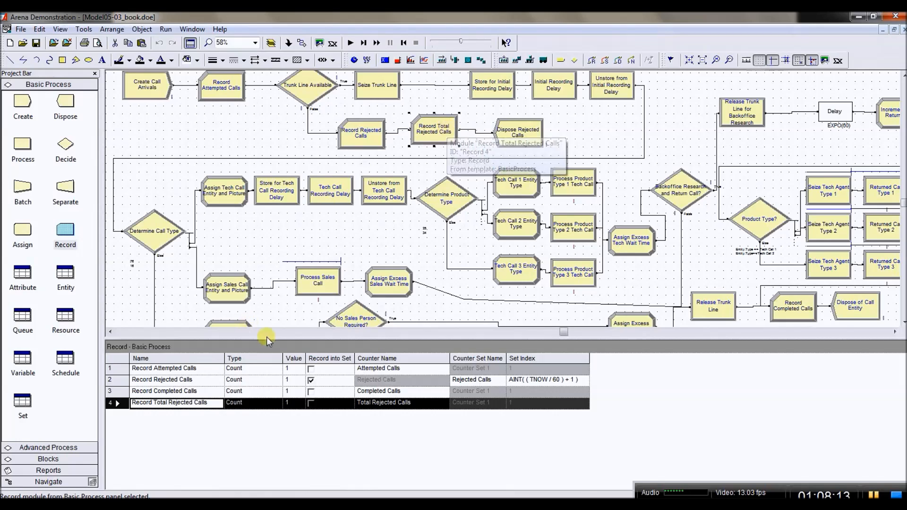
pyautogui.click(52, 447)
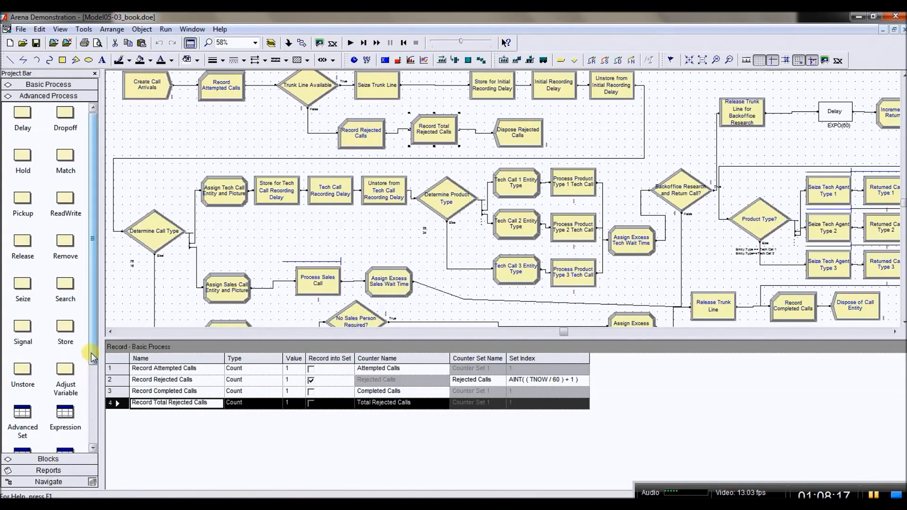
pyautogui.moveTo(92, 353); pyautogui.dragTo(91, 440)
pyautogui.click(64, 391)
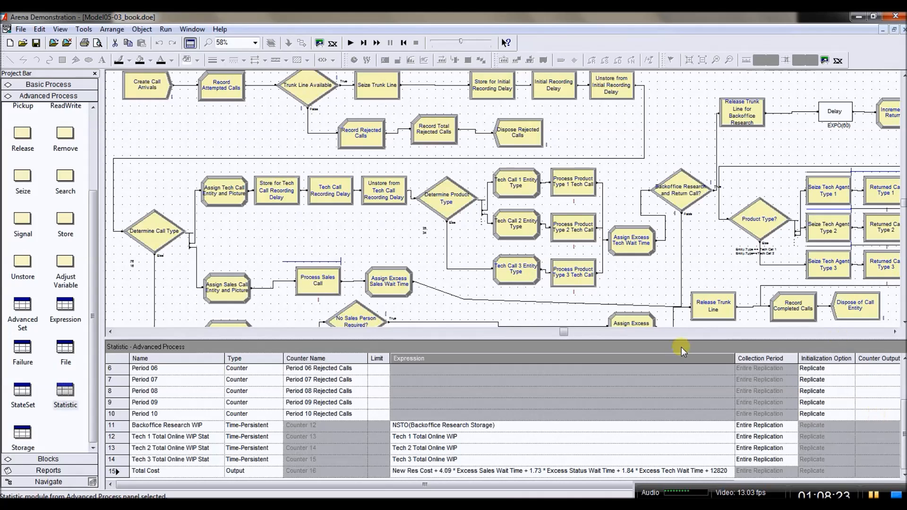
pyautogui.moveTo(675, 341); pyautogui.dragTo(659, 208)
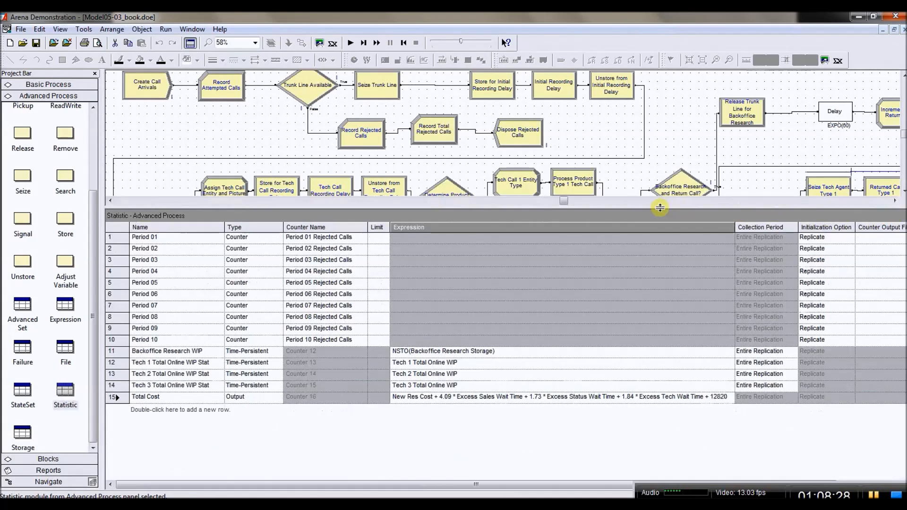
# Add a new statistic named Percent Reject below Total Cost and set its type to Output.
pyautogui.doubleClick(165, 410)
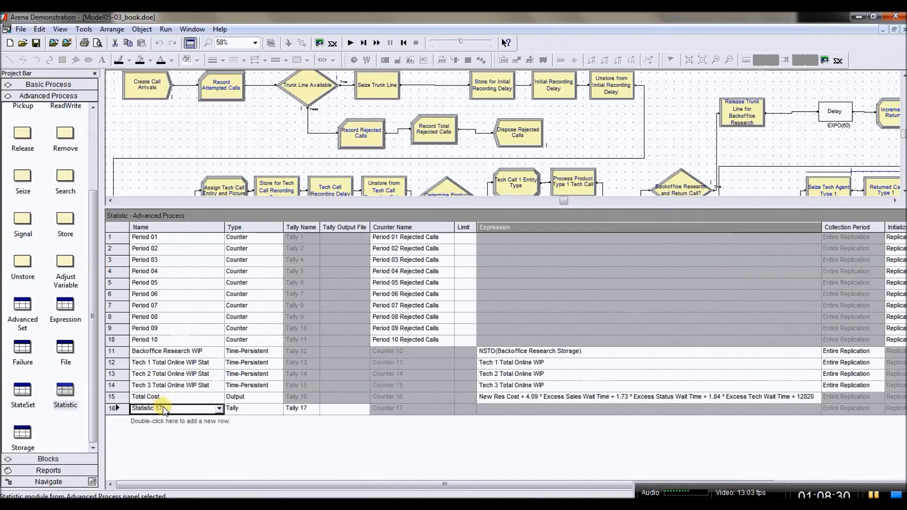
pyautogui.click(203, 409)
pyautogui.write('Percent Reject')
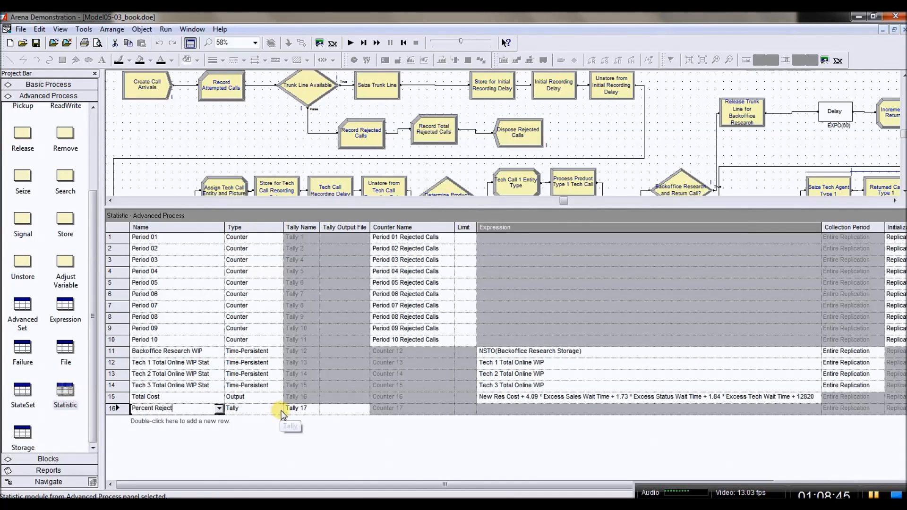
pyautogui.click(281, 411)
pyautogui.click(279, 409)
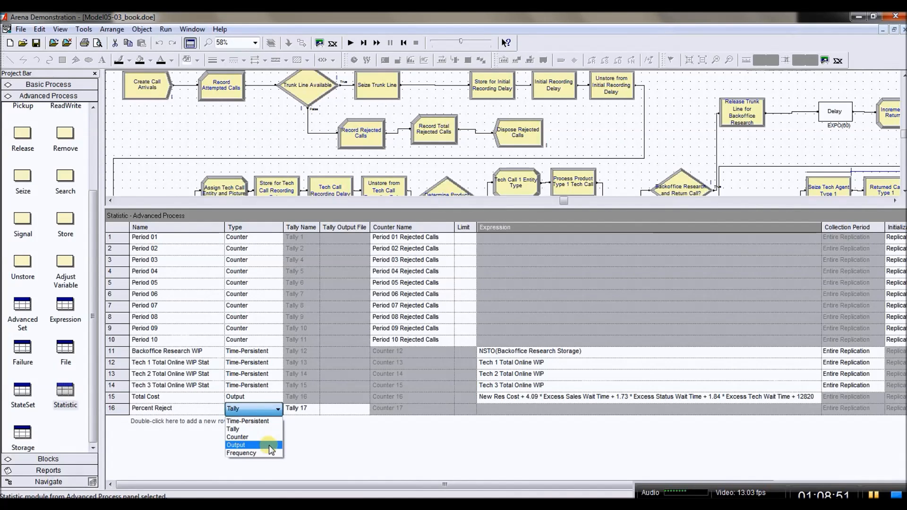
pyautogui.click(269, 445)
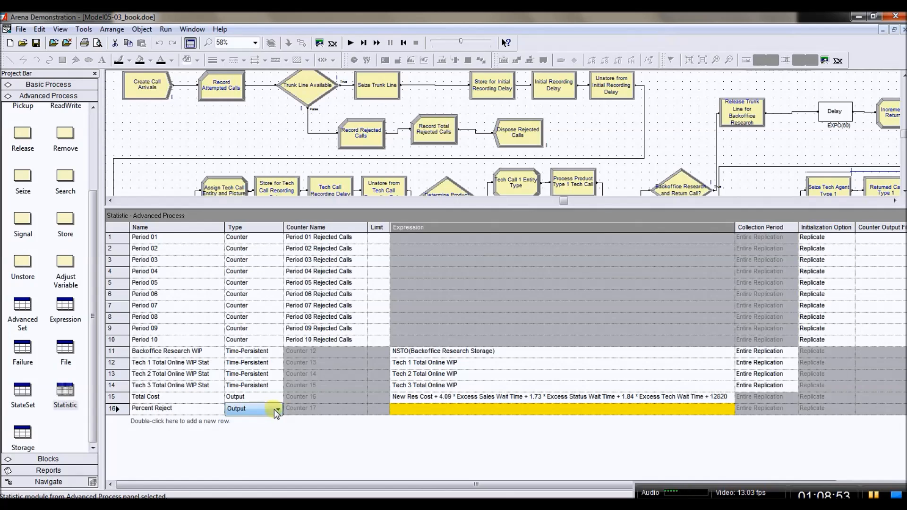
# Open the Expression Builder for the Percent Reject statistic and begin its expression with 100 *.
pyautogui.click(420, 409)
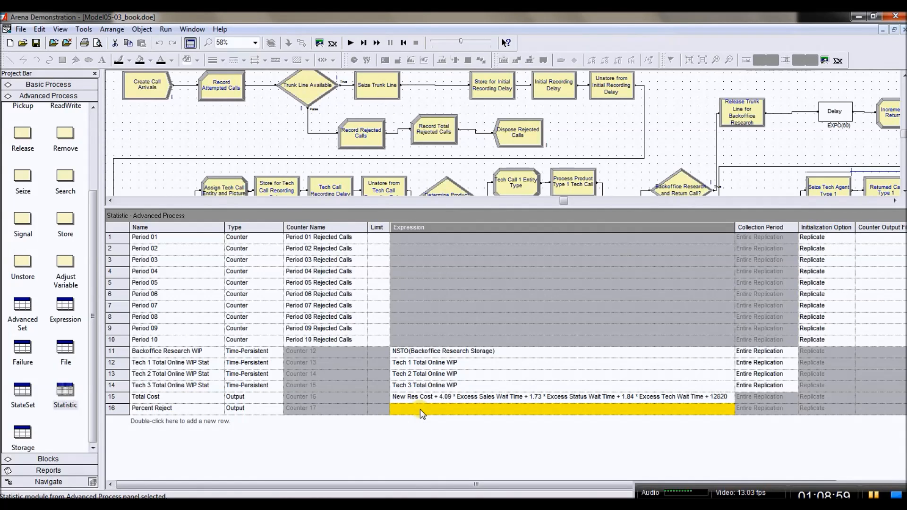
pyautogui.rightClick(420, 409)
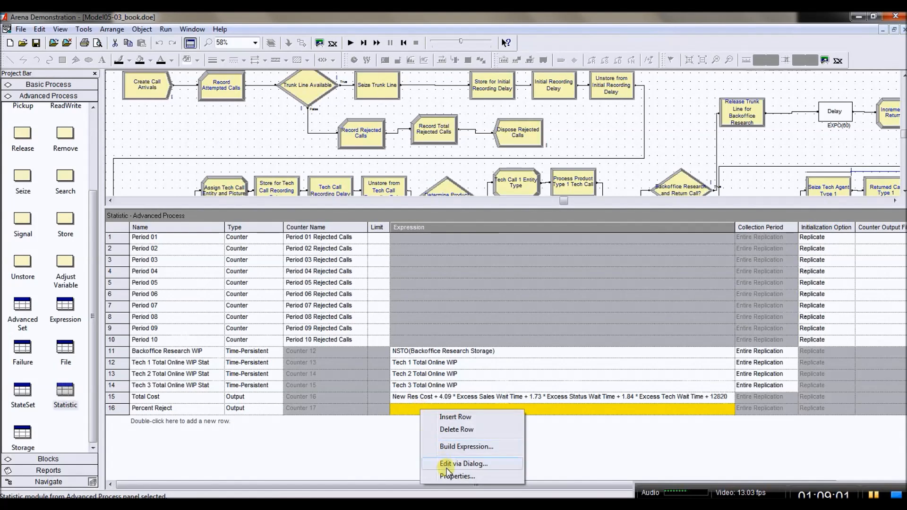
pyautogui.click(446, 449)
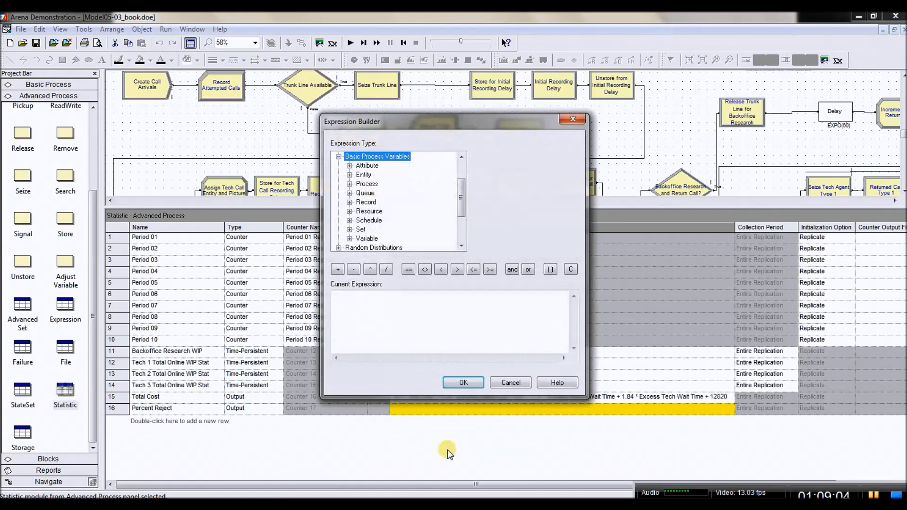
pyautogui.moveTo(434, 125); pyautogui.dragTo(433, 97)
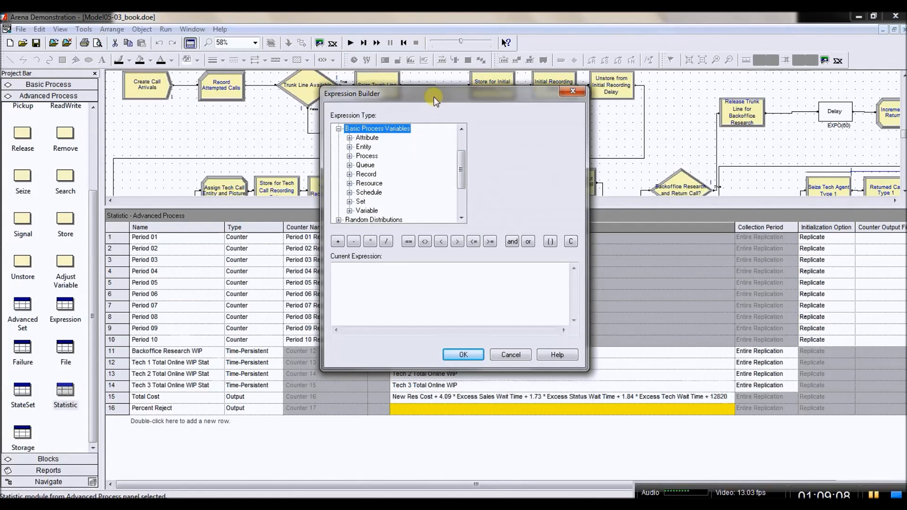
pyautogui.click(336, 269)
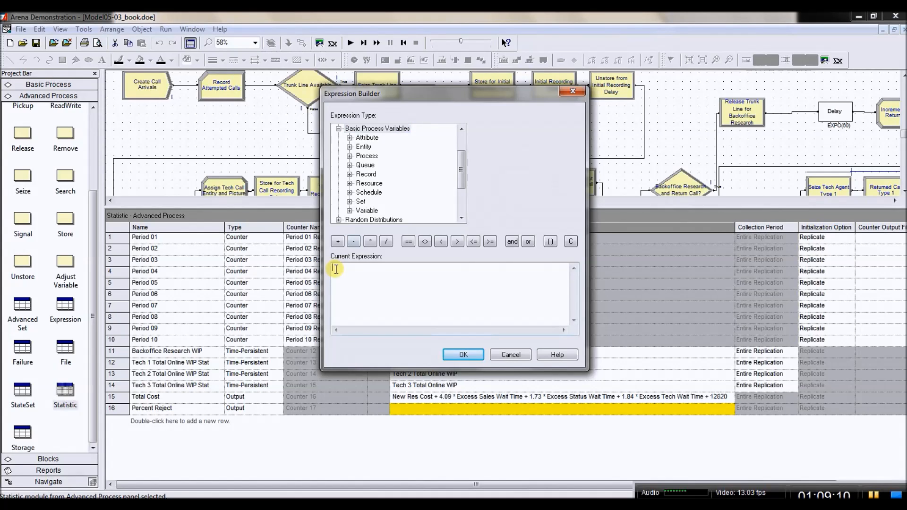
pyautogui.write('100')
pyautogui.click(370, 241)
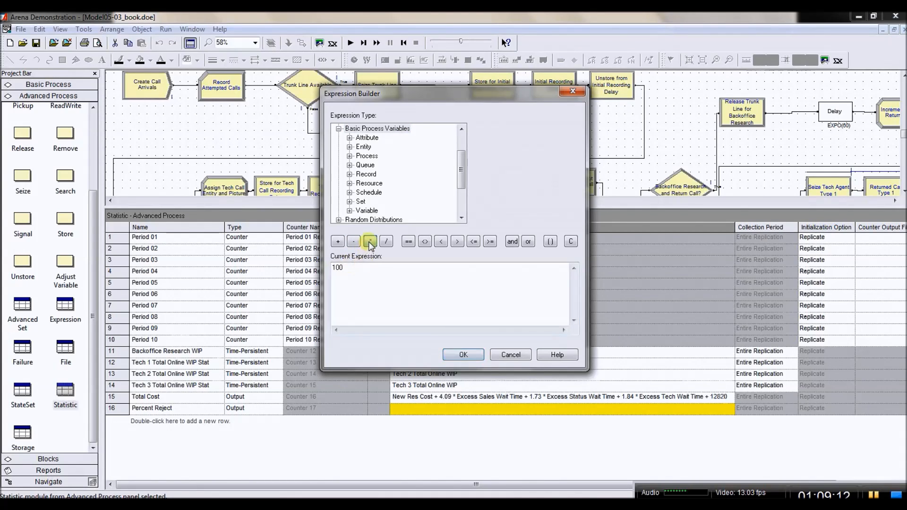
pyautogui.click(366, 278)
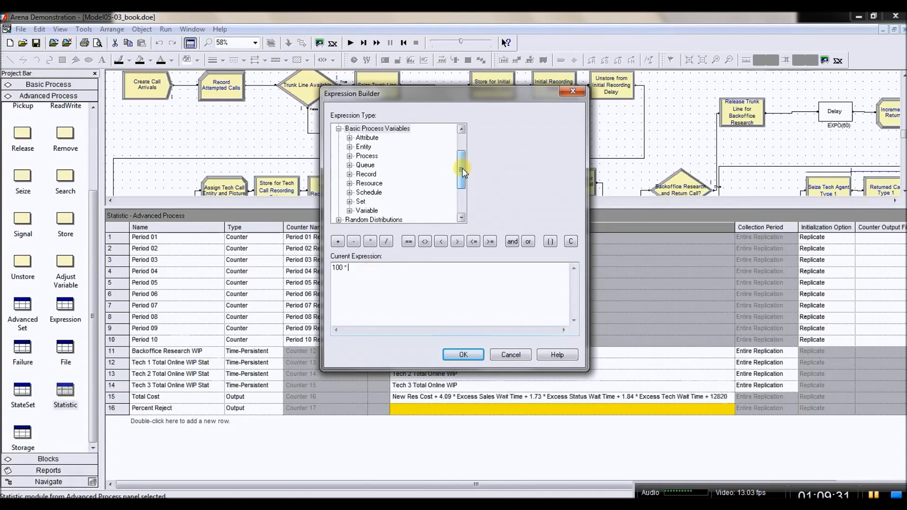
# Append the Total Rejected Calls counter value, NC(Total Rejected Calls), to the expression, followed by a division sign.
pyautogui.moveTo(462, 168); pyautogui.dragTo(460, 153)
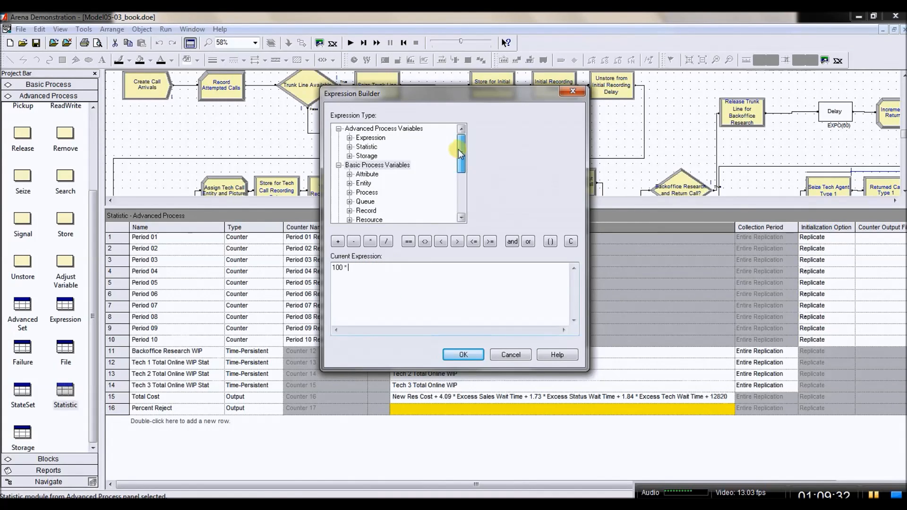
pyautogui.doubleClick(377, 211)
pyautogui.doubleClick(378, 203)
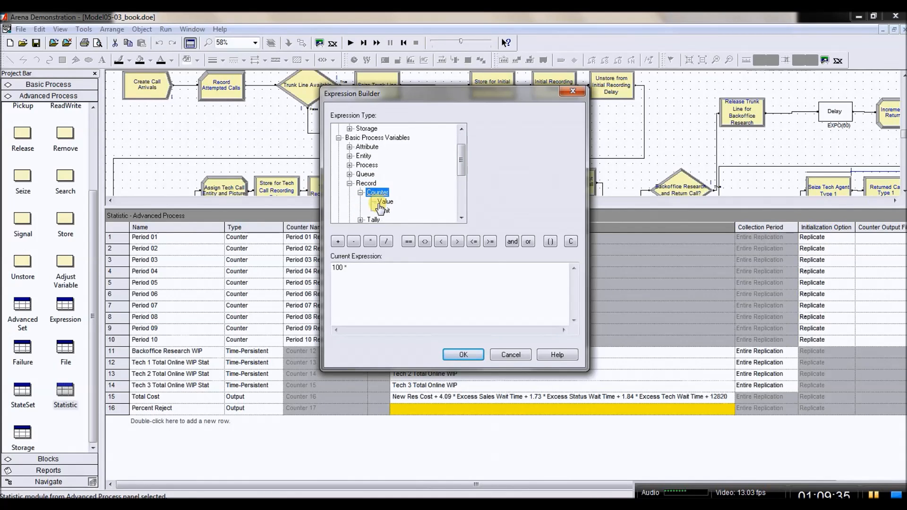
pyautogui.click(386, 202)
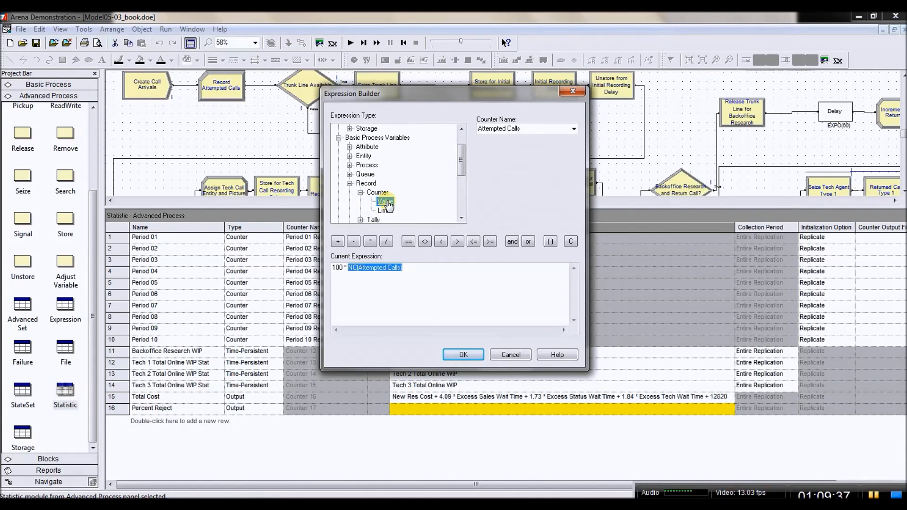
pyautogui.click(574, 130)
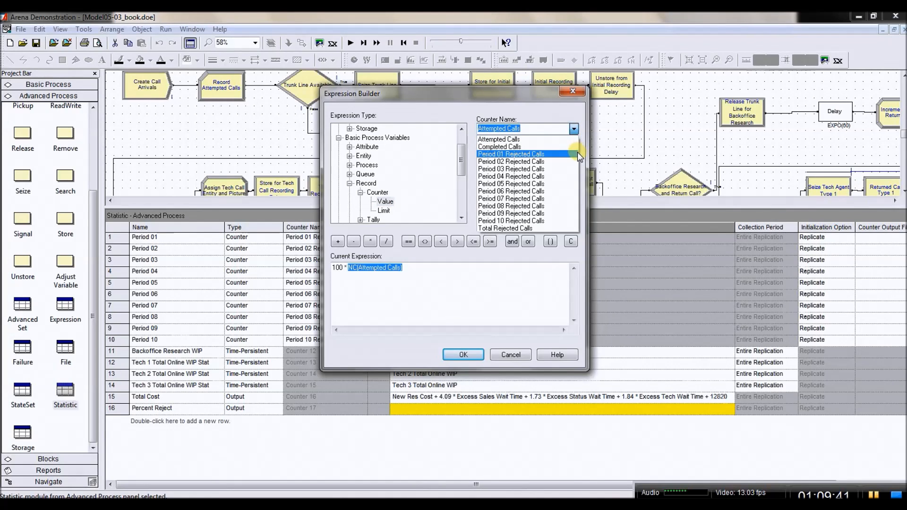
pyautogui.click(536, 228)
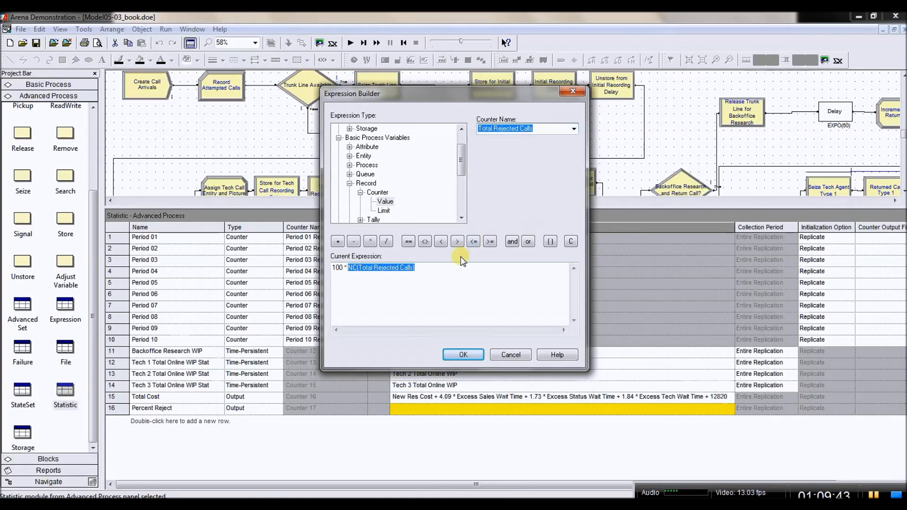
pyautogui.click(453, 268)
pyautogui.click(386, 241)
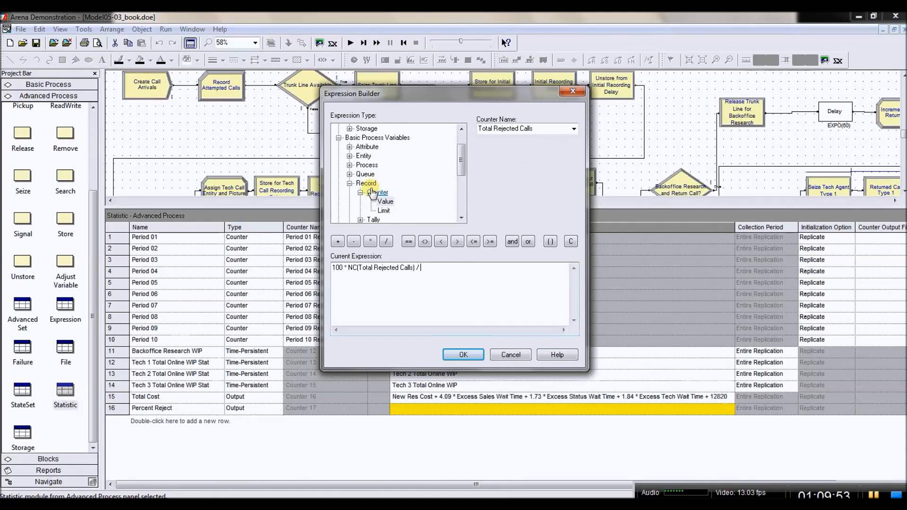
# Complete the expression with NC(Attempted Calls) as the divisor and accept it for the Percent Reject statistic.
pyautogui.click(385, 202)
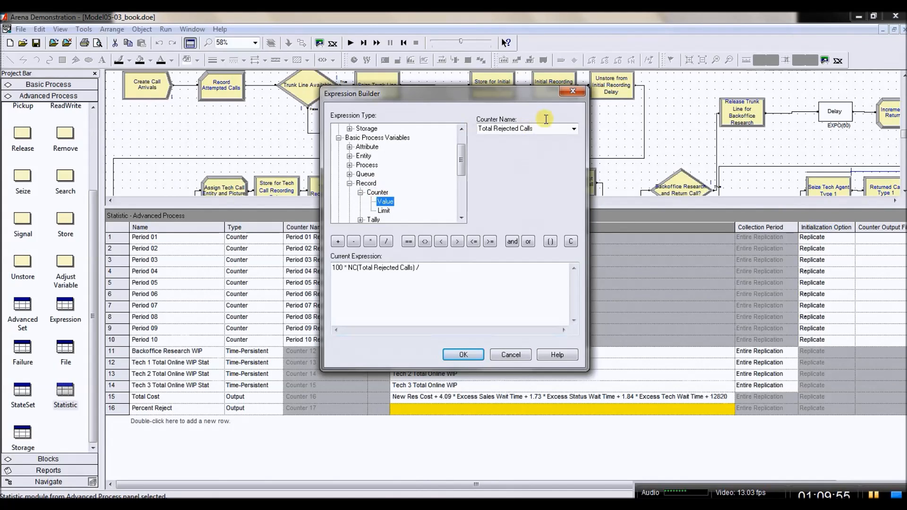
pyautogui.click(574, 129)
pyautogui.click(555, 140)
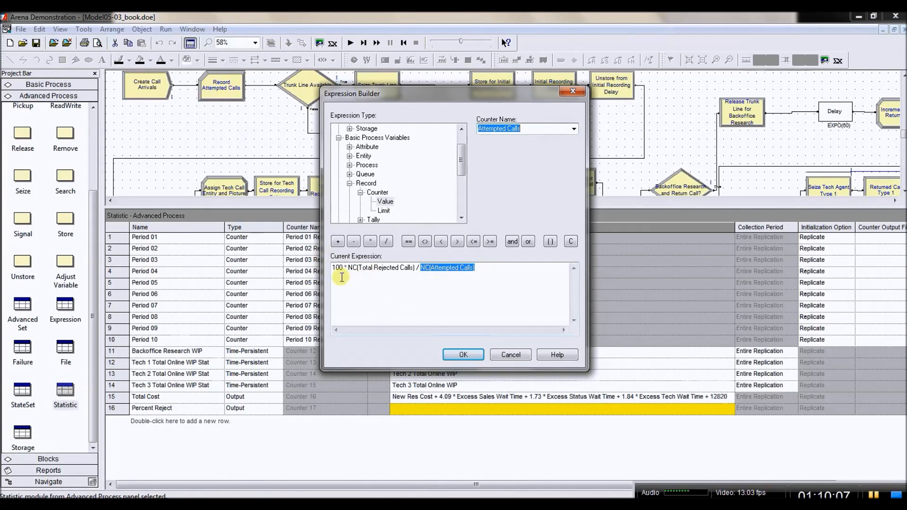
pyautogui.click(463, 354)
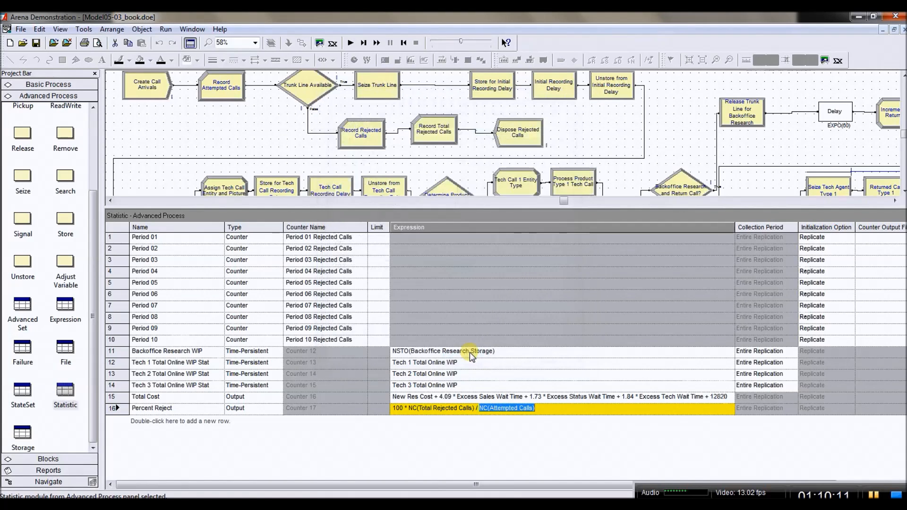
pyautogui.click(580, 386)
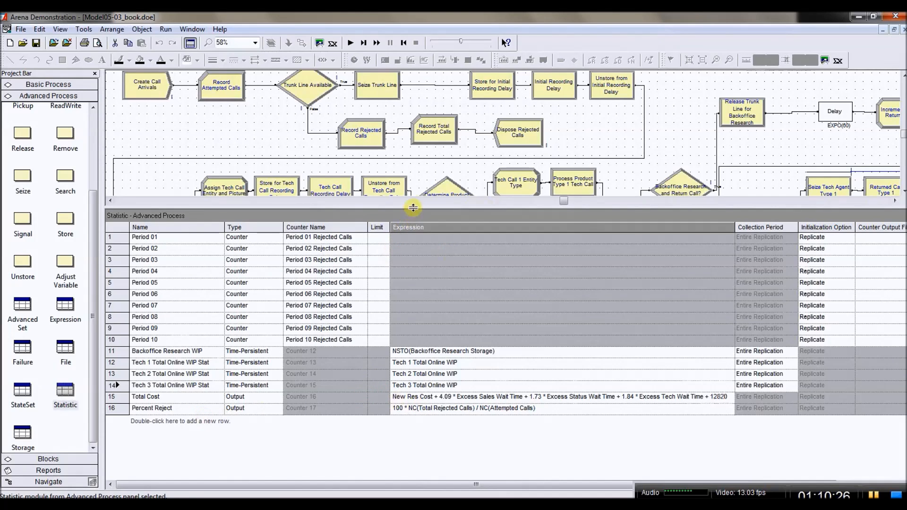
pyautogui.moveTo(415, 205); pyautogui.dragTo(390, 385)
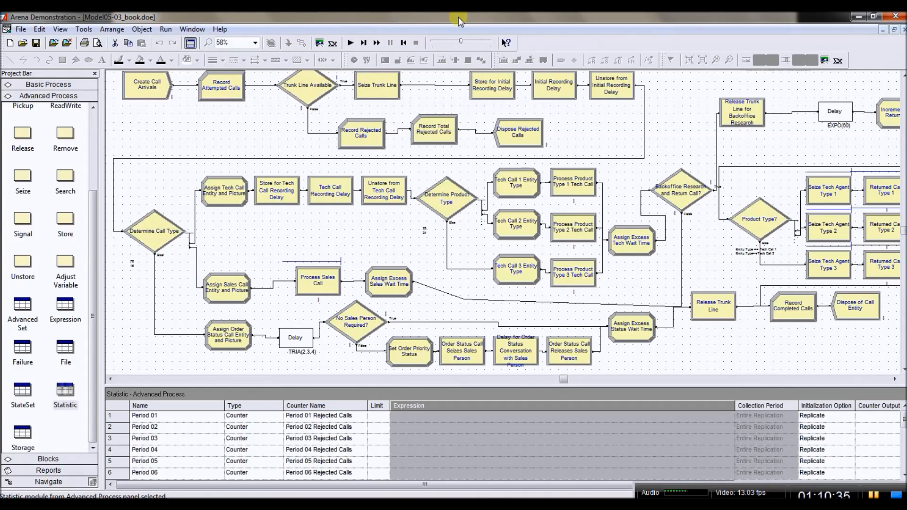
# In the run setup's project parameters, limit statistics collection to Costing and Resources.
pyautogui.click(165, 30)
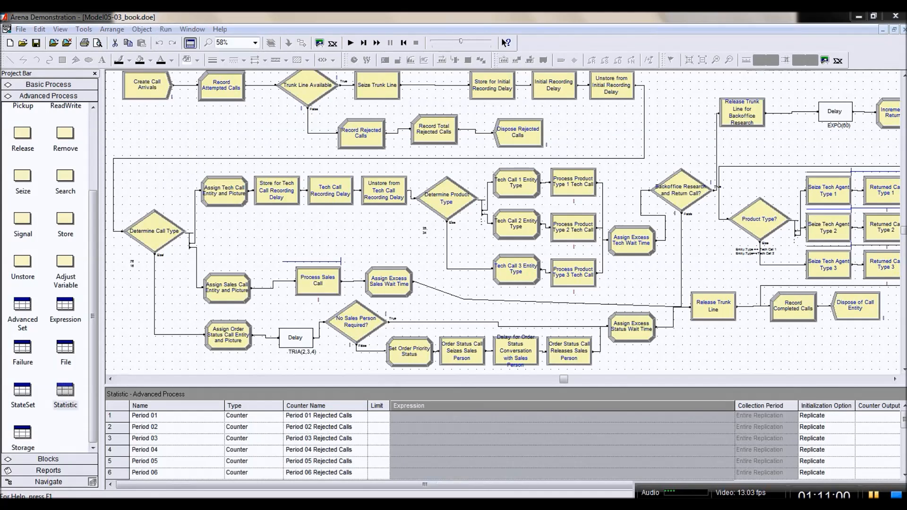
pyautogui.click(874, 491)
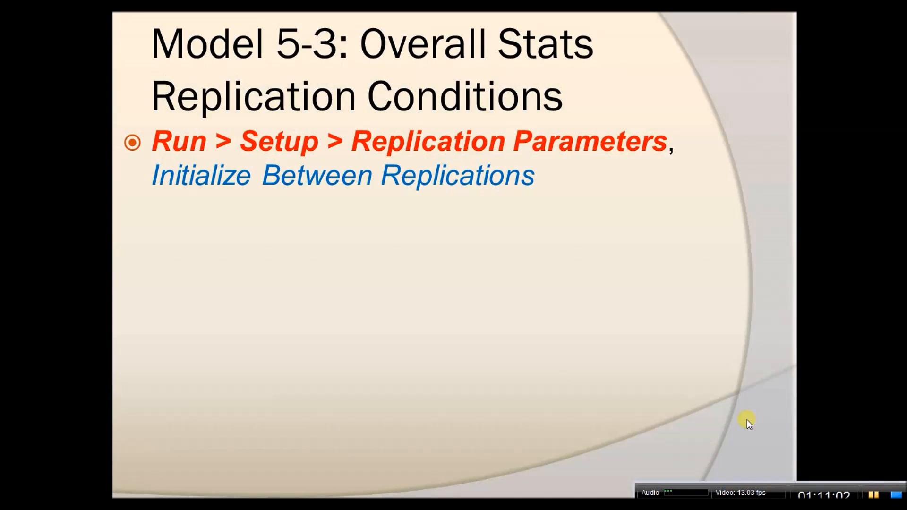
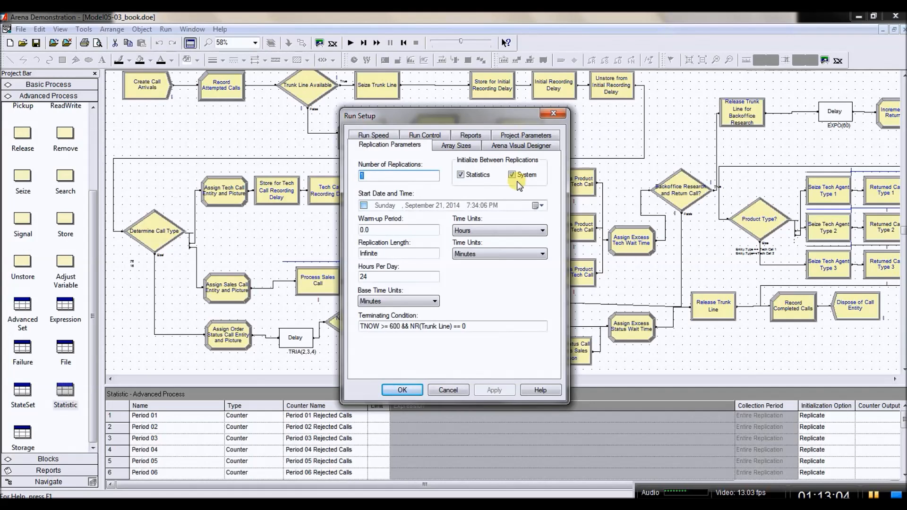
pyautogui.click(525, 135)
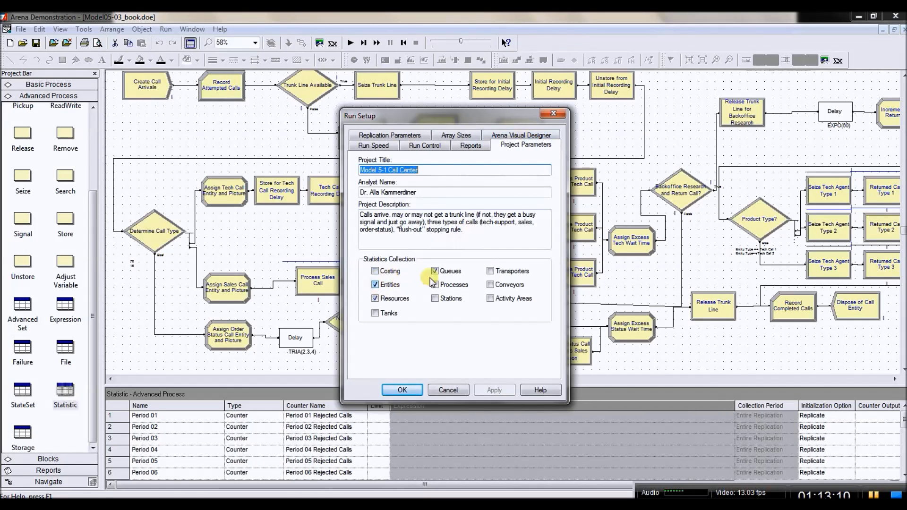
pyautogui.click(375, 270)
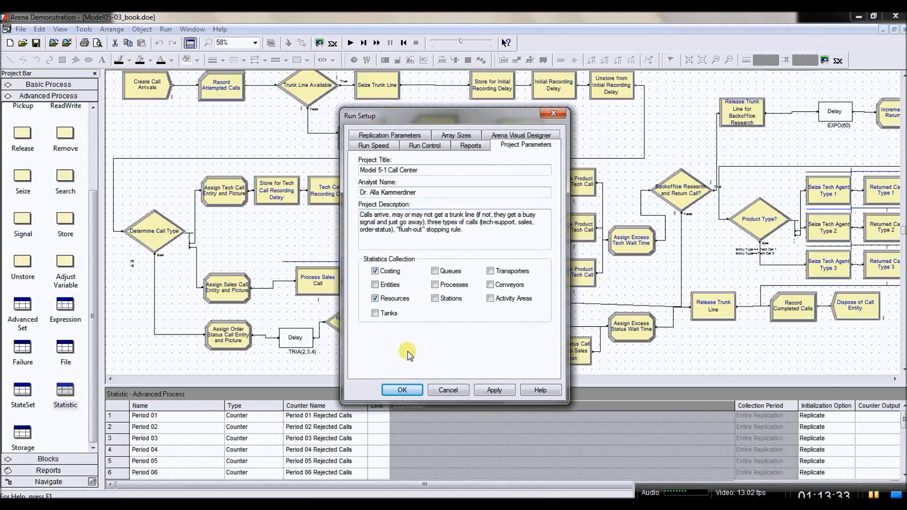
# Change the model number in the project title to 5-3 and accept the run setup.
pyautogui.click(387, 170)
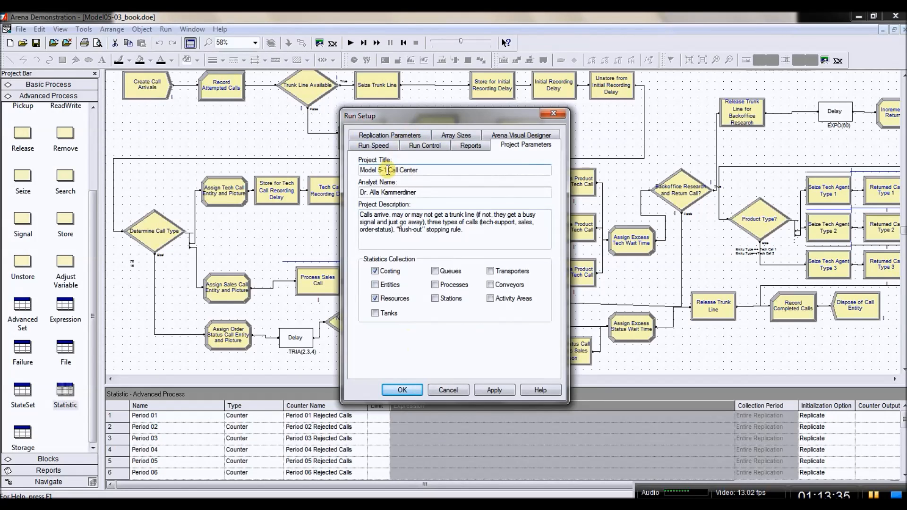
pyautogui.press('BackSpace')
pyautogui.write('3')
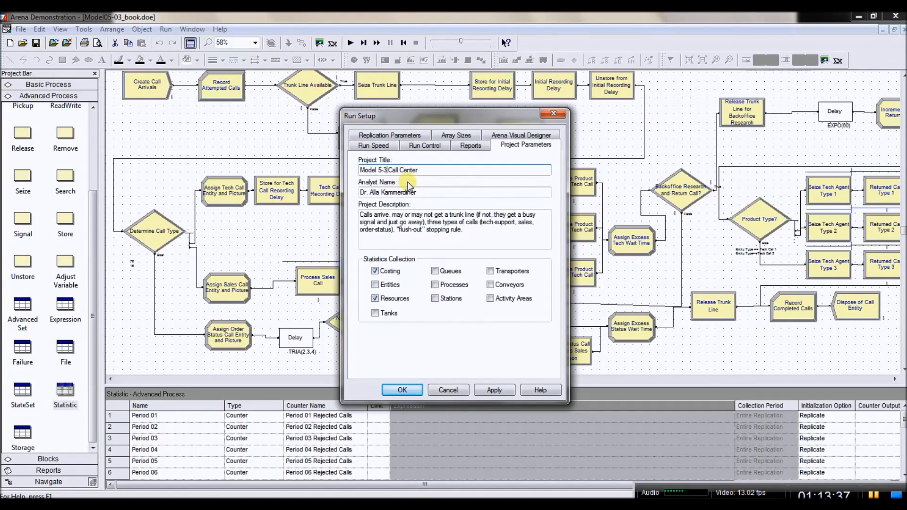
pyautogui.click(401, 390)
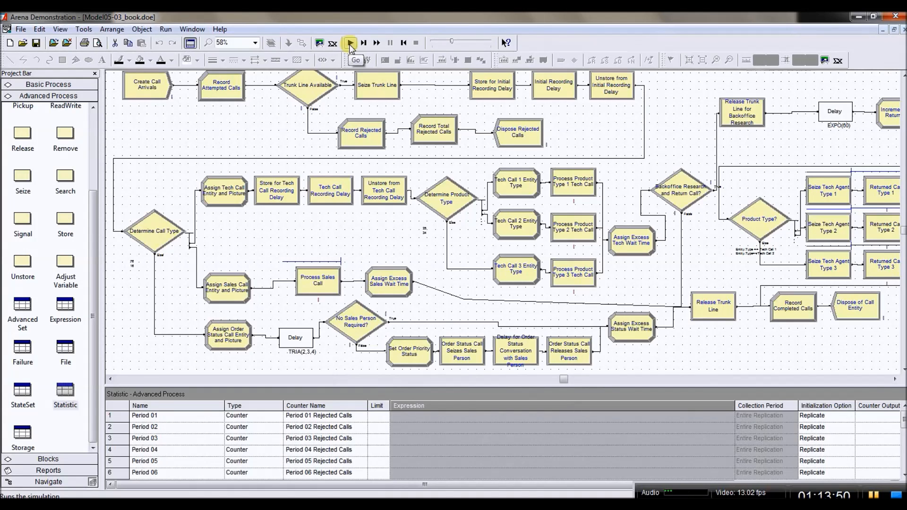
# Turn on the batch run mode without animation, start the simulation over, and end the run.
pyautogui.click(166, 30)
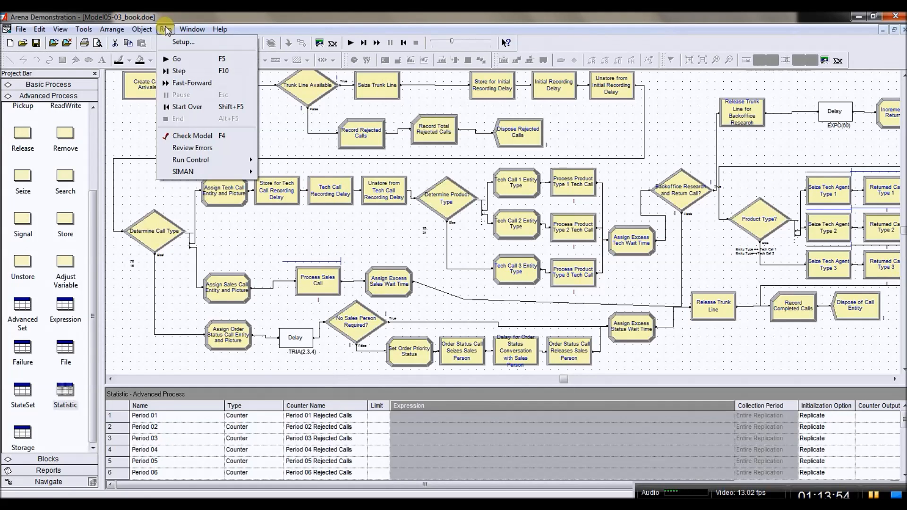
pyautogui.moveTo(223, 160)
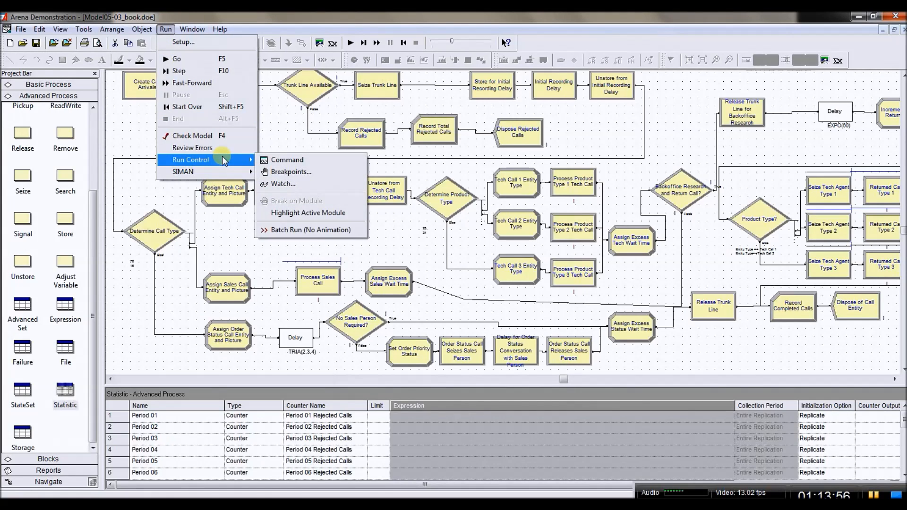
pyautogui.click(305, 231)
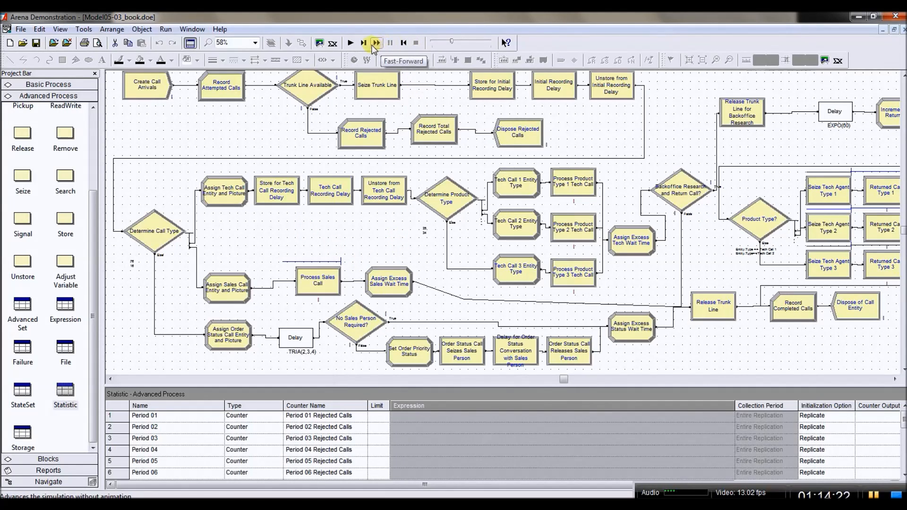
pyautogui.click(405, 43)
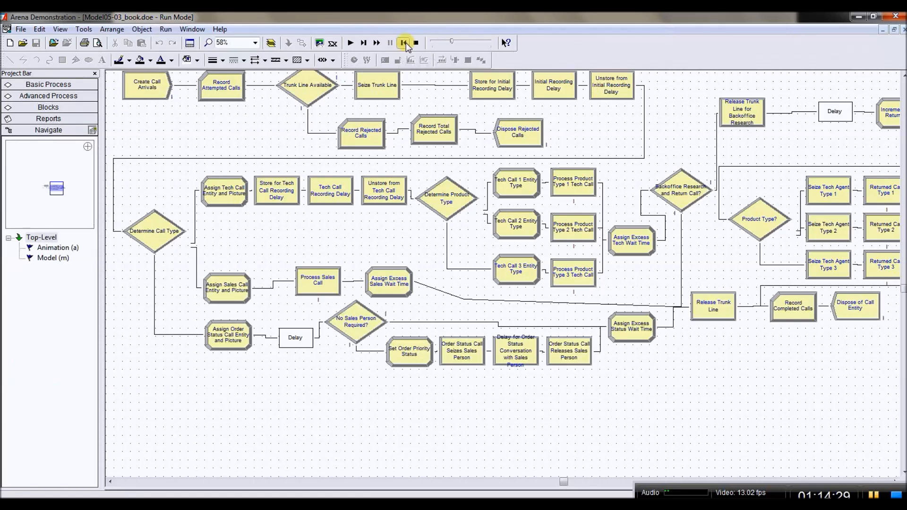
pyautogui.click(416, 43)
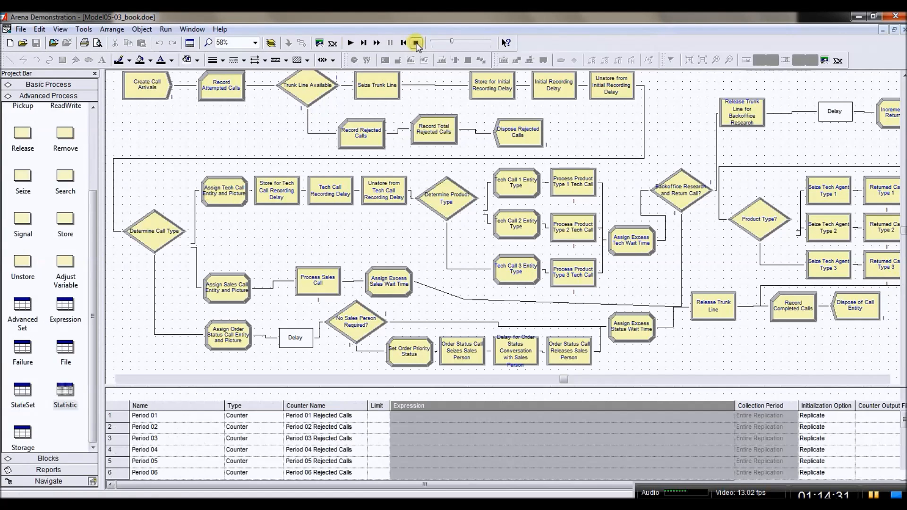
# Set the number of replications to 5 in the run setup's replication parameters and accept the change.
pyautogui.click(166, 30)
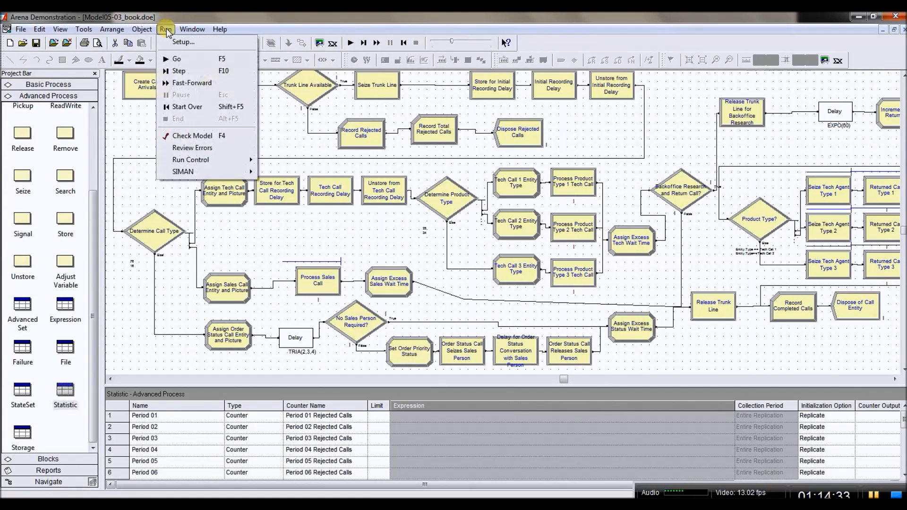
pyautogui.click(182, 45)
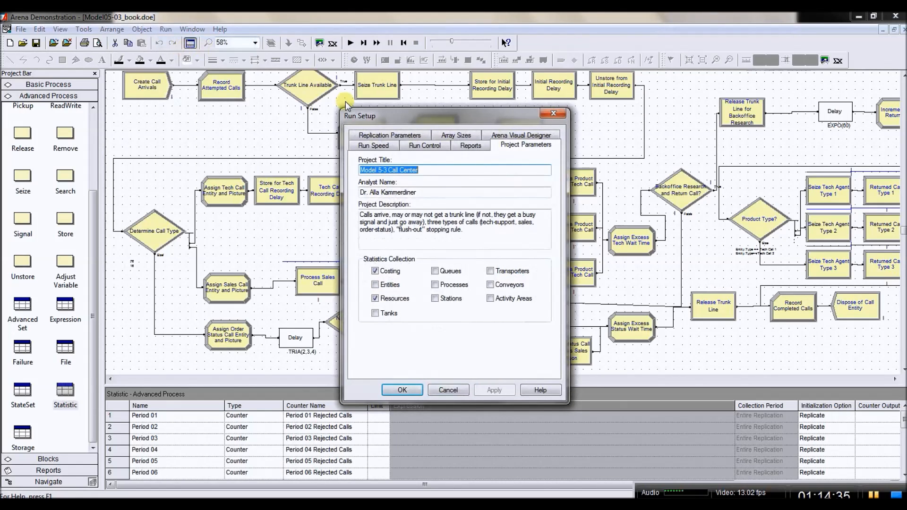
pyautogui.click(368, 135)
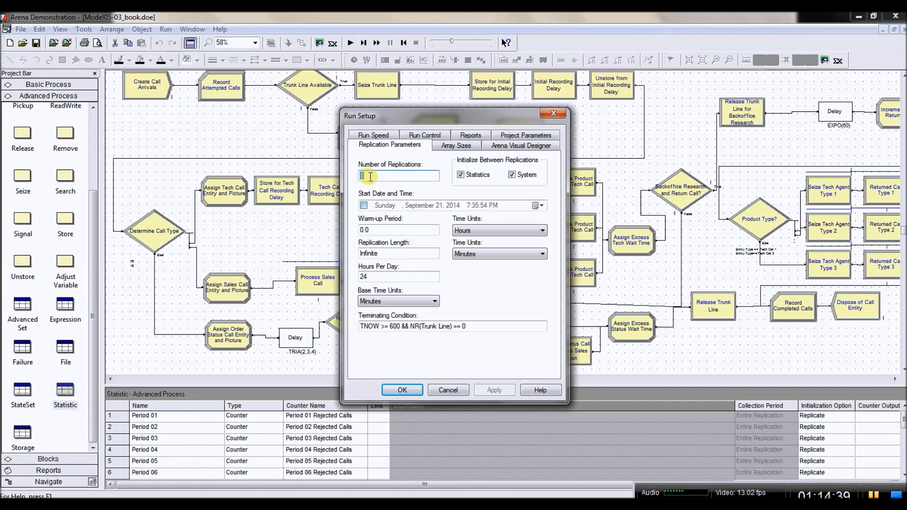
pyautogui.write('5')
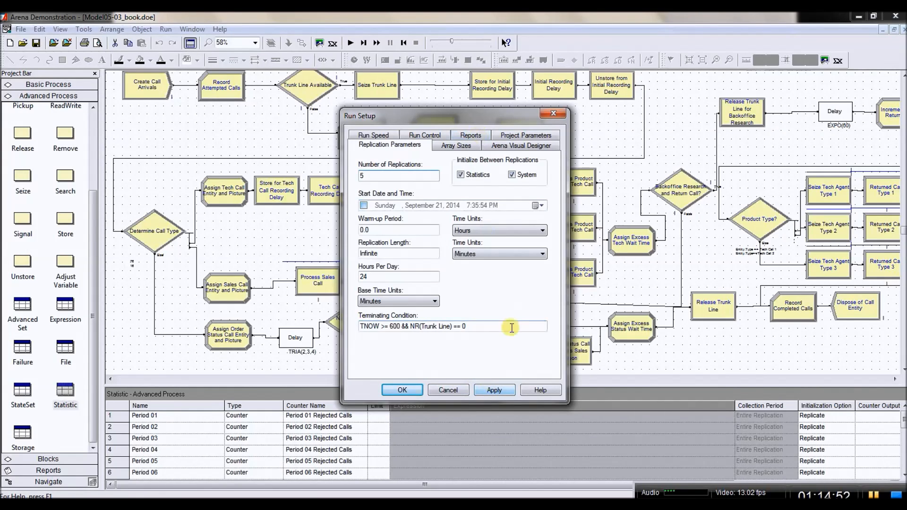
pyautogui.click(494, 390)
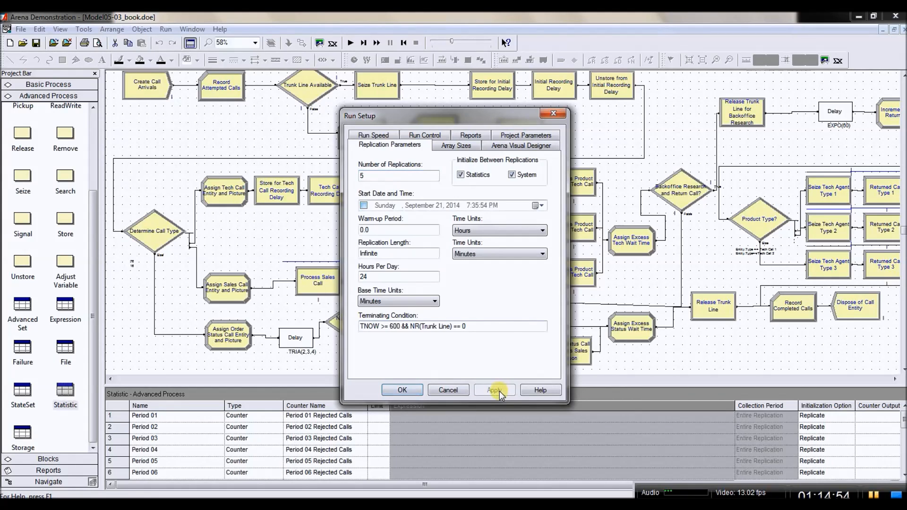
pyautogui.click(408, 391)
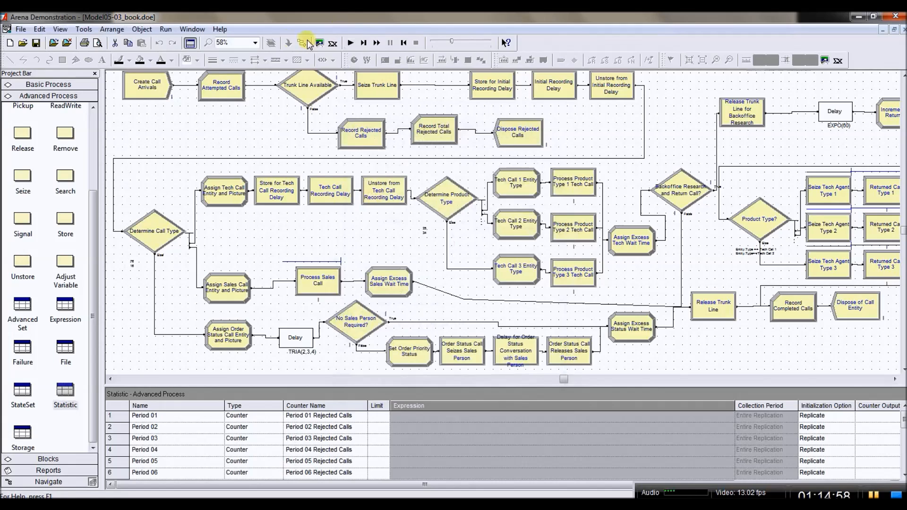
# Switch the no-animation batch run mode off and back on.
pyautogui.click(166, 29)
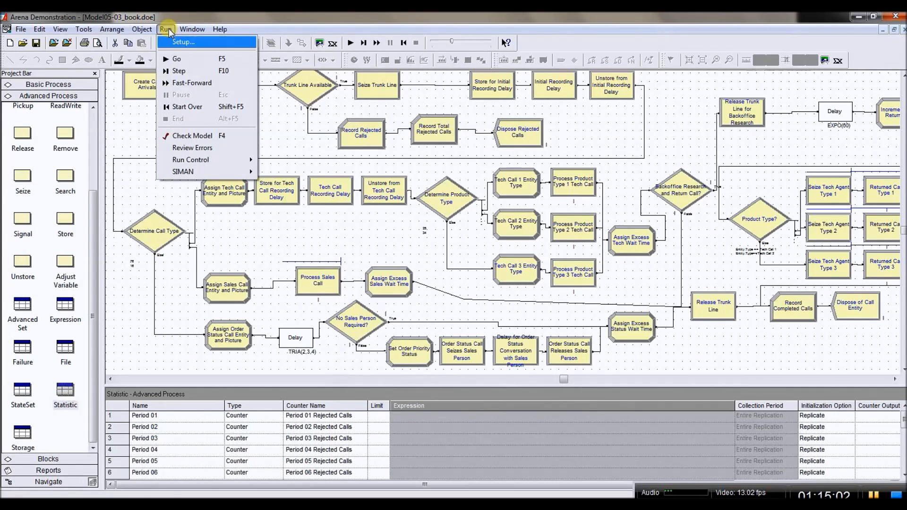
pyautogui.moveTo(207, 164)
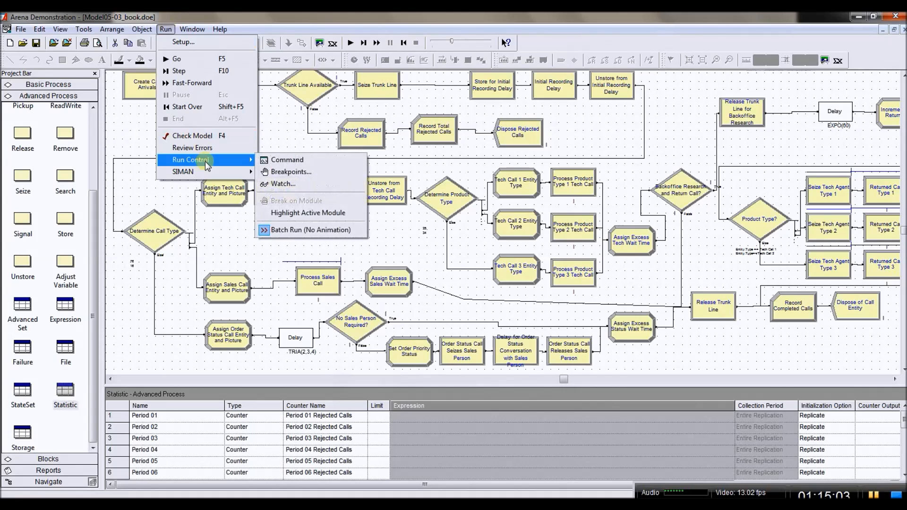
pyautogui.click(302, 230)
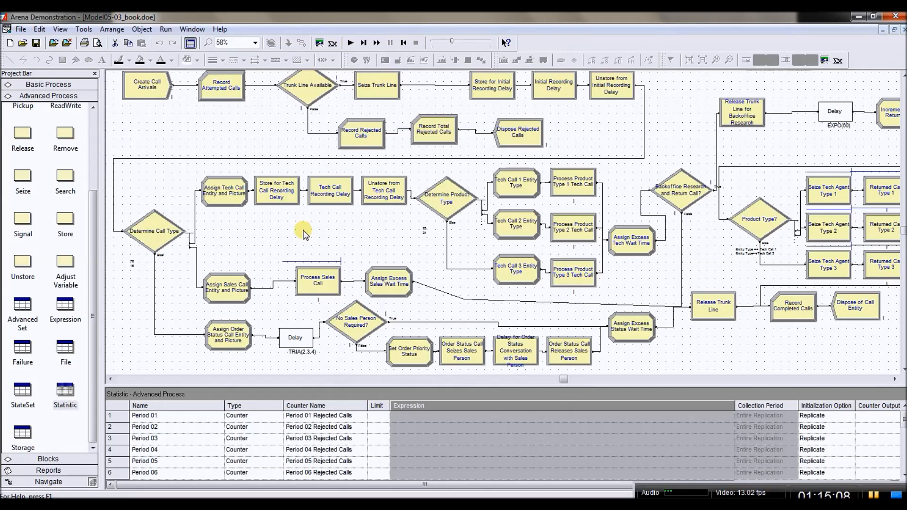
pyautogui.click(165, 28)
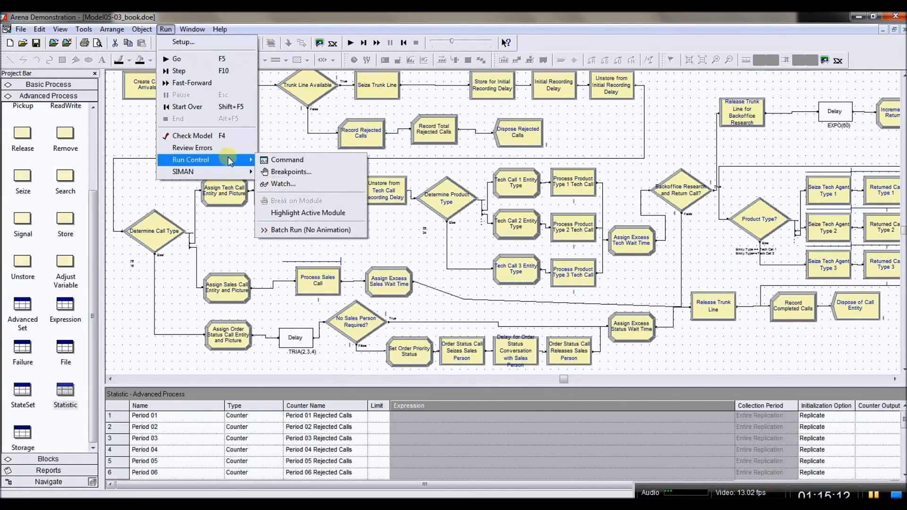
pyautogui.moveTo(231, 172)
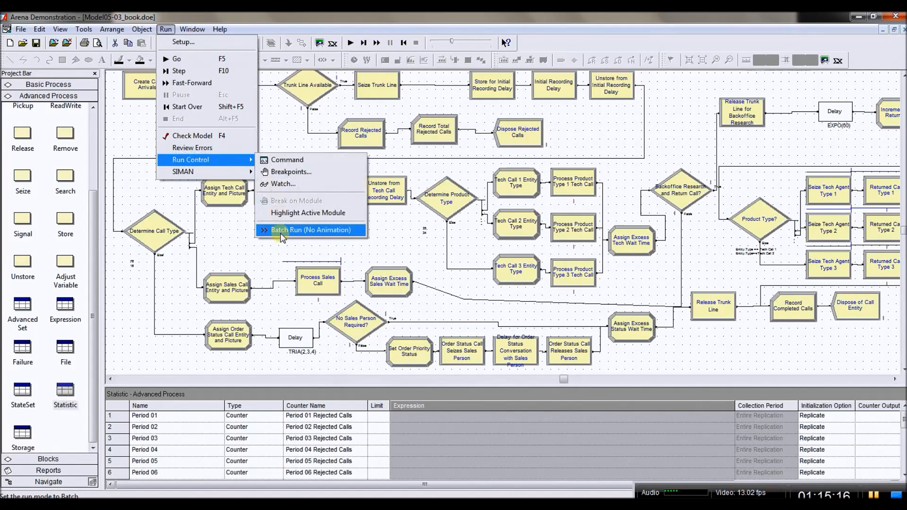
pyautogui.click(280, 234)
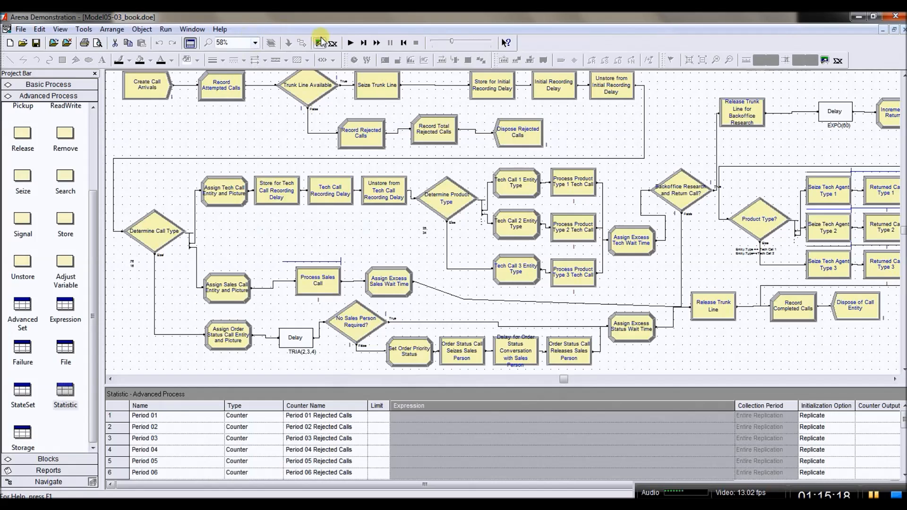
# Run the simulation to completion and open its results report.
pyautogui.click(350, 43)
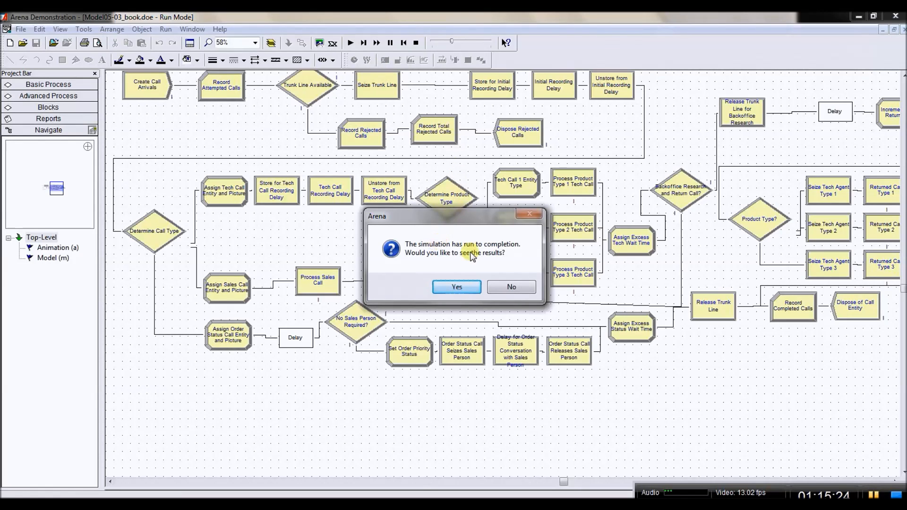
pyautogui.click(457, 287)
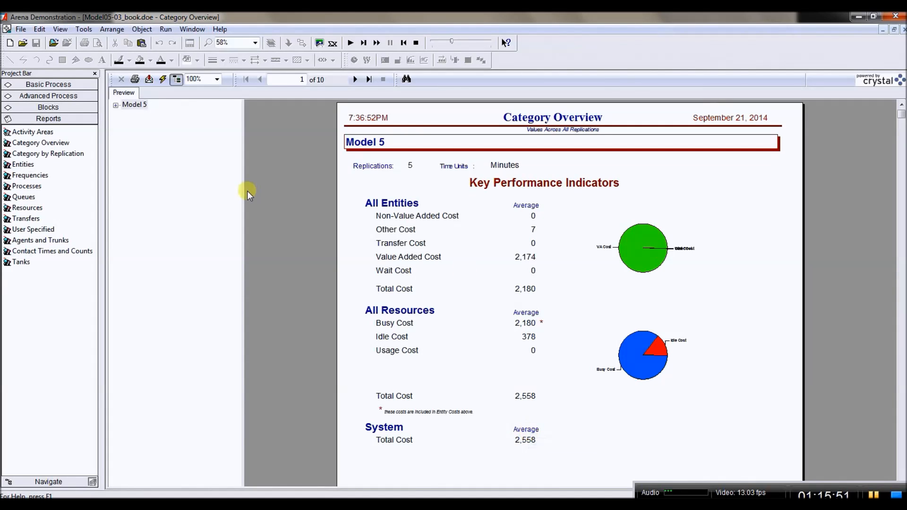
# Examine the user-specified Output section of the Category Overview report for the Percent Reject and Total Cost statistics.
pyautogui.doubleClick(123, 105)
pyautogui.click(127, 125)
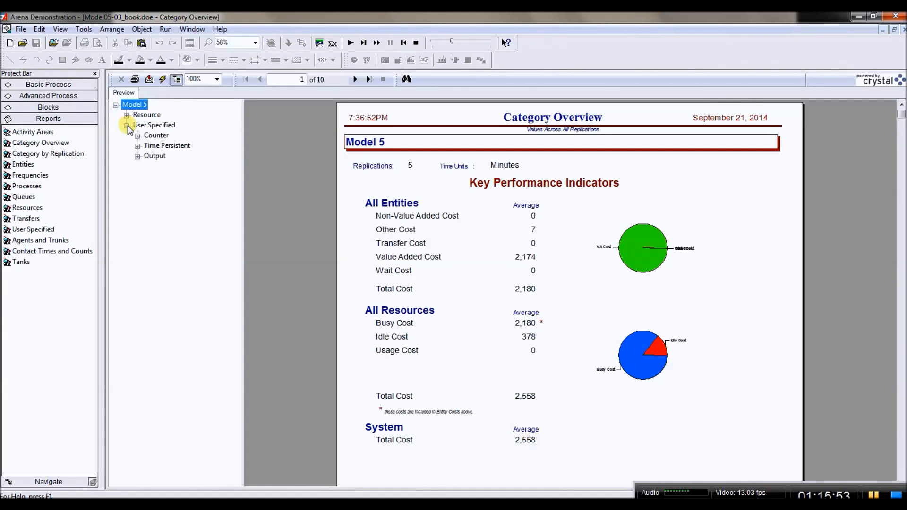
pyautogui.click(155, 156)
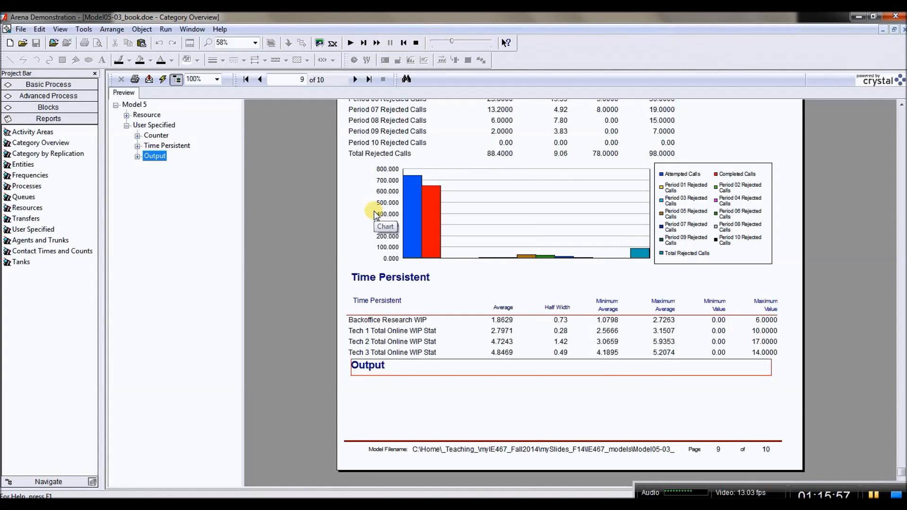
pyautogui.click(354, 79)
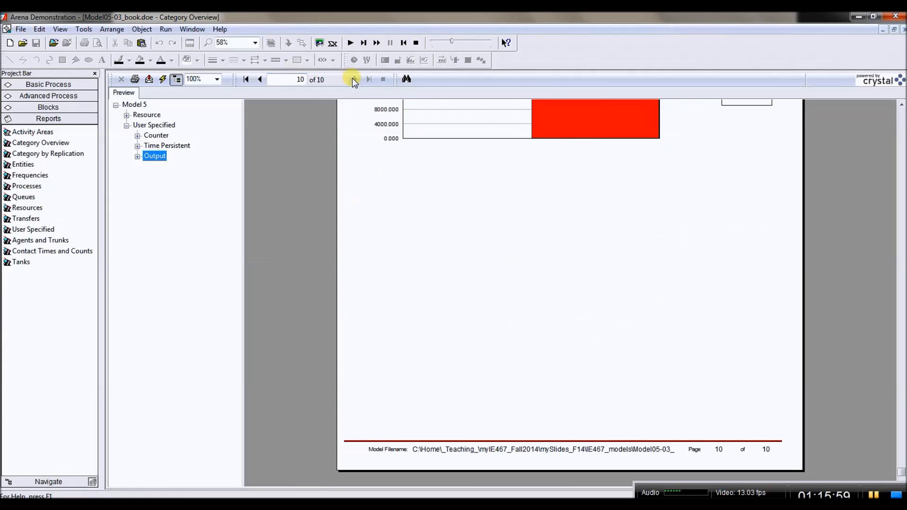
pyautogui.click(901, 105)
pyautogui.click(900, 105)
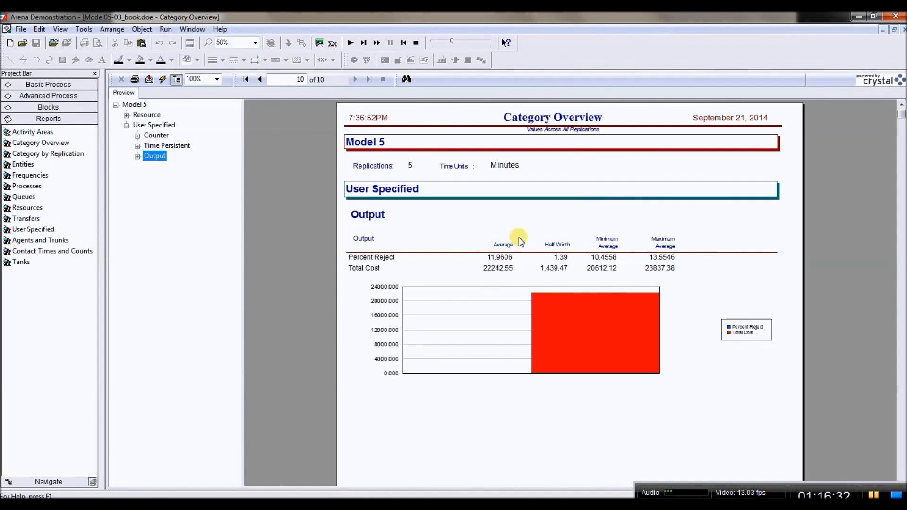
# Print all pages of the Category Overview report.
pyautogui.click(135, 80)
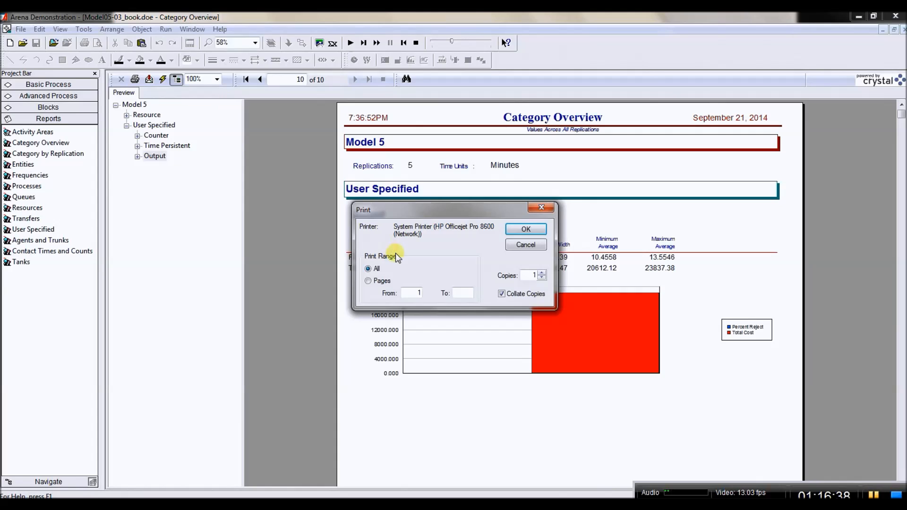
pyautogui.click(526, 230)
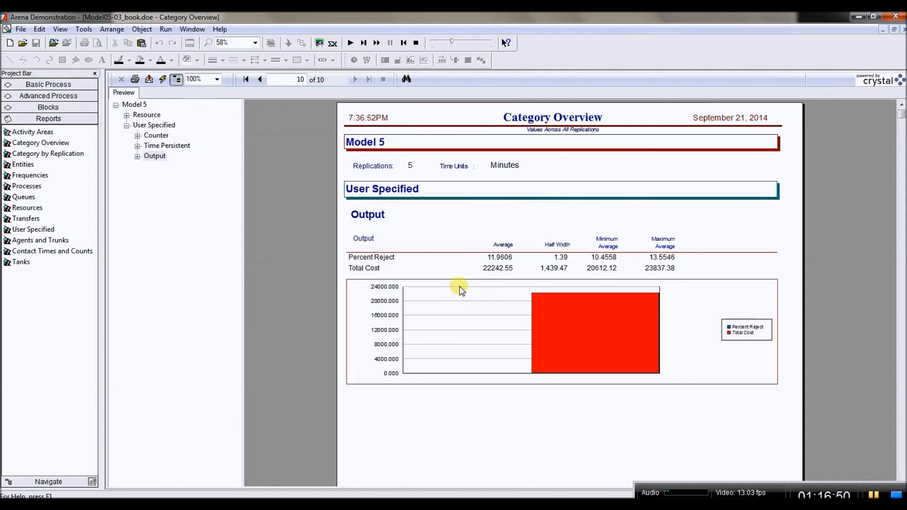
pyautogui.hotkey('alt', 'Tab')
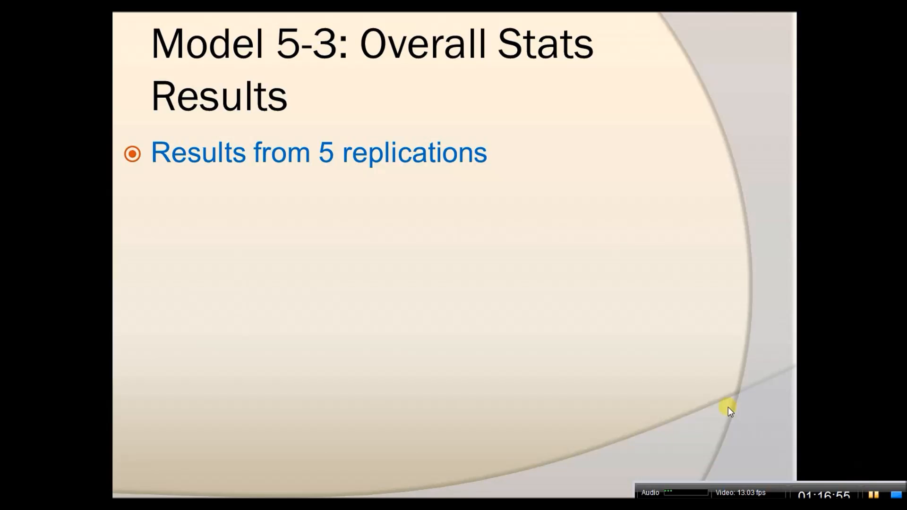
pyautogui.press('space')
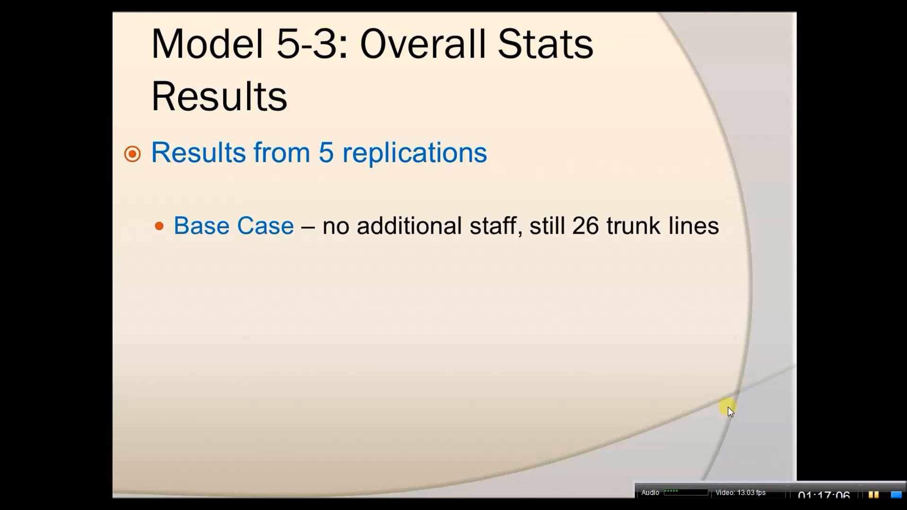
pyautogui.press('Right')
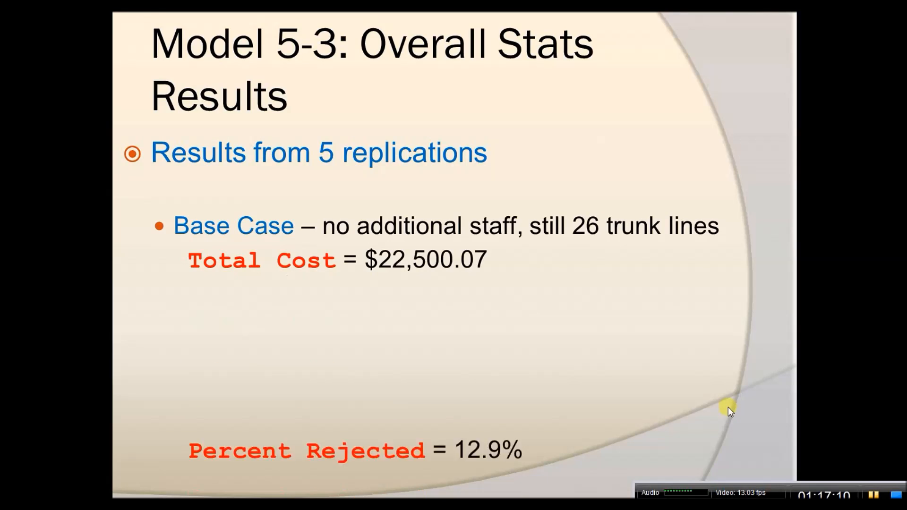
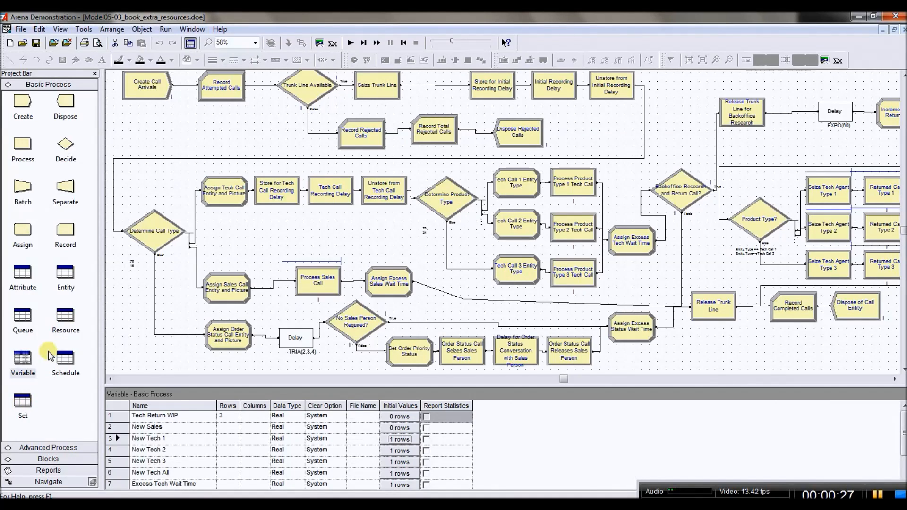
# Examine the Set and Resource data modules and the resource settings of the Process Product Type 1 Tech Call module without changing them.
pyautogui.click(23, 402)
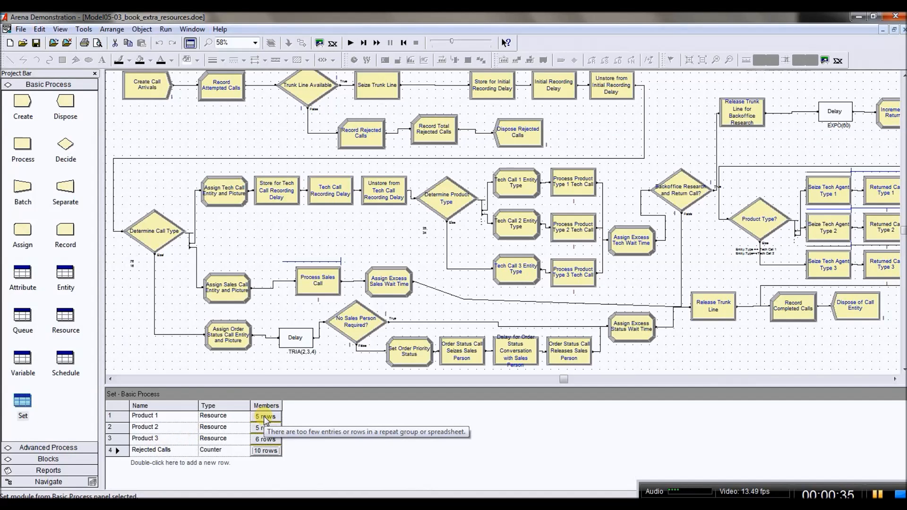
pyautogui.click(66, 315)
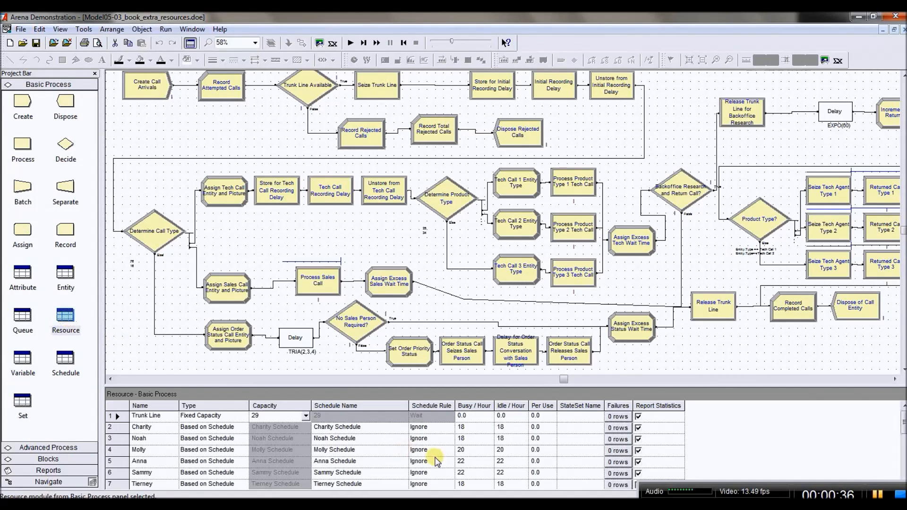
pyautogui.moveTo(901, 425); pyautogui.dragTo(902, 467)
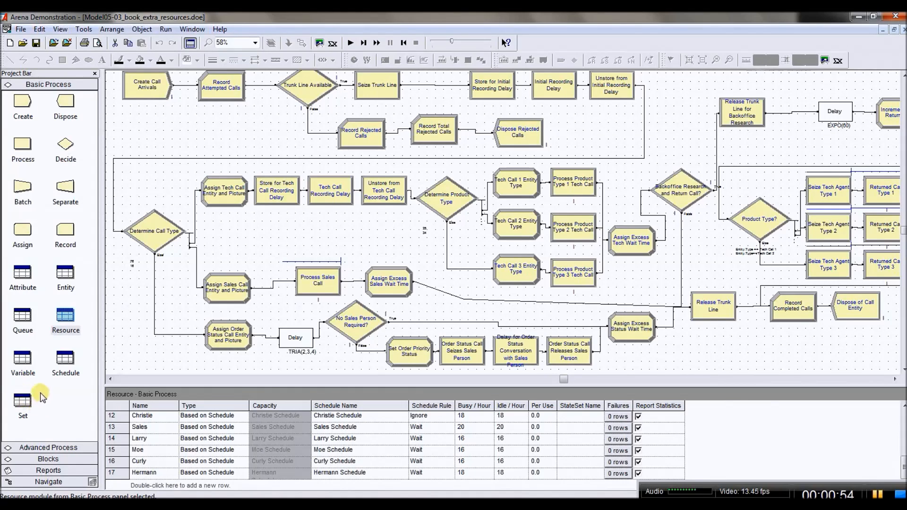
pyautogui.click(23, 402)
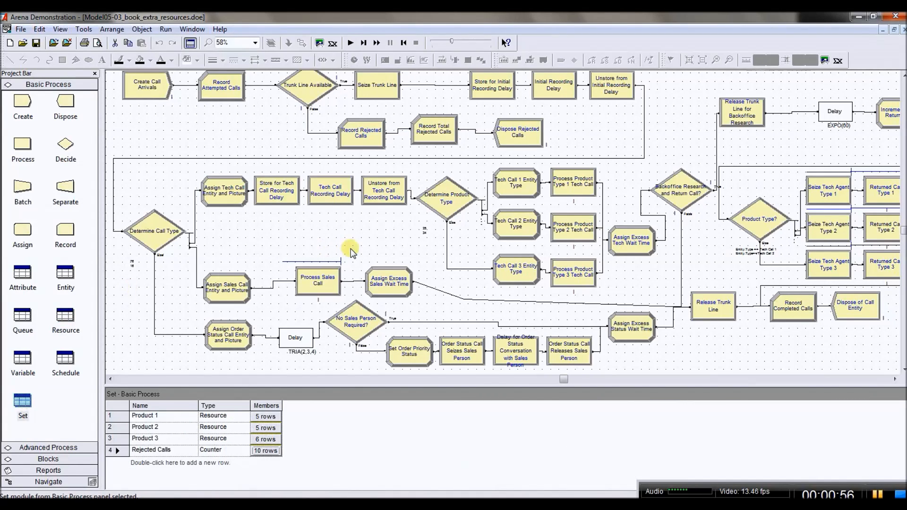
pyautogui.doubleClick(579, 188)
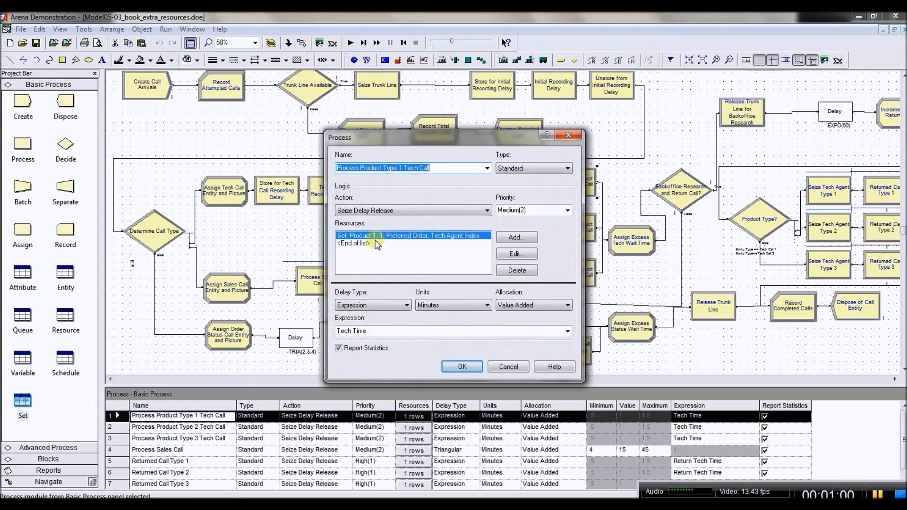
pyautogui.click(503, 366)
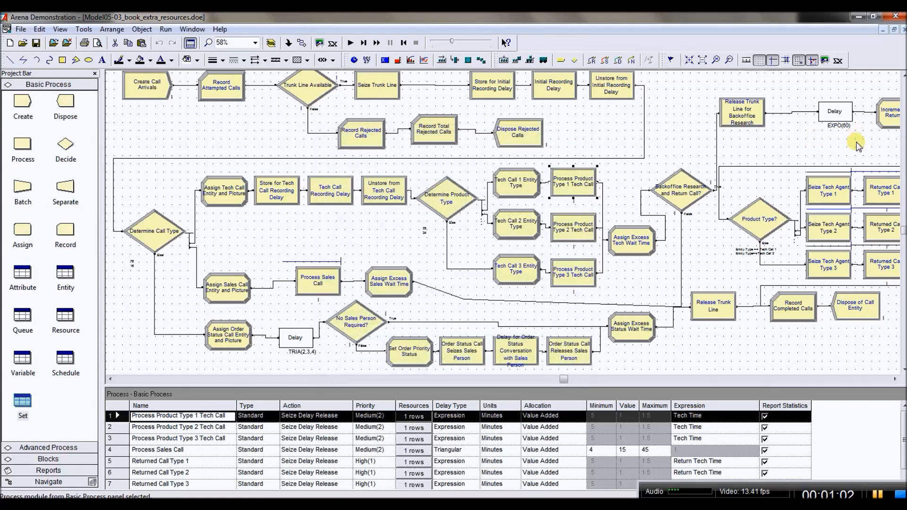
# Check the resource settings of the Seize Tech Agent Type 1 module and the list in the Resource data module.
pyautogui.doubleClick(833, 191)
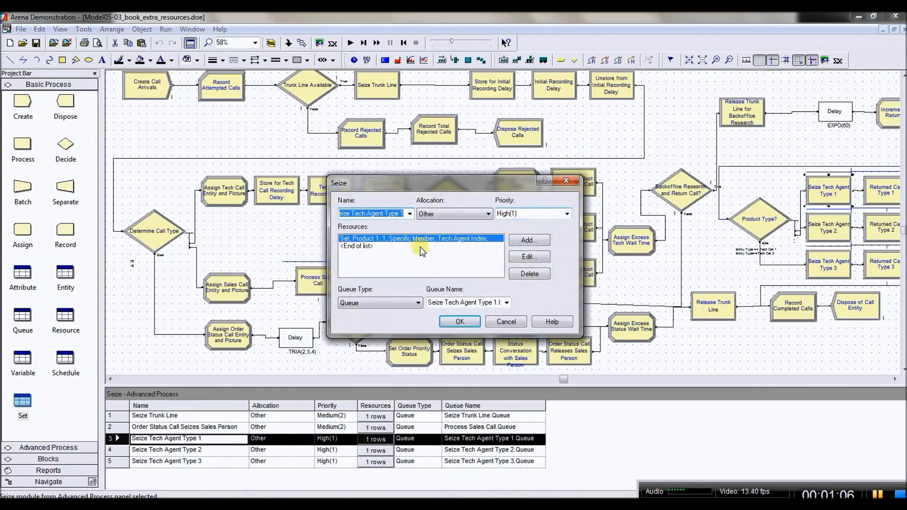
pyautogui.click(459, 321)
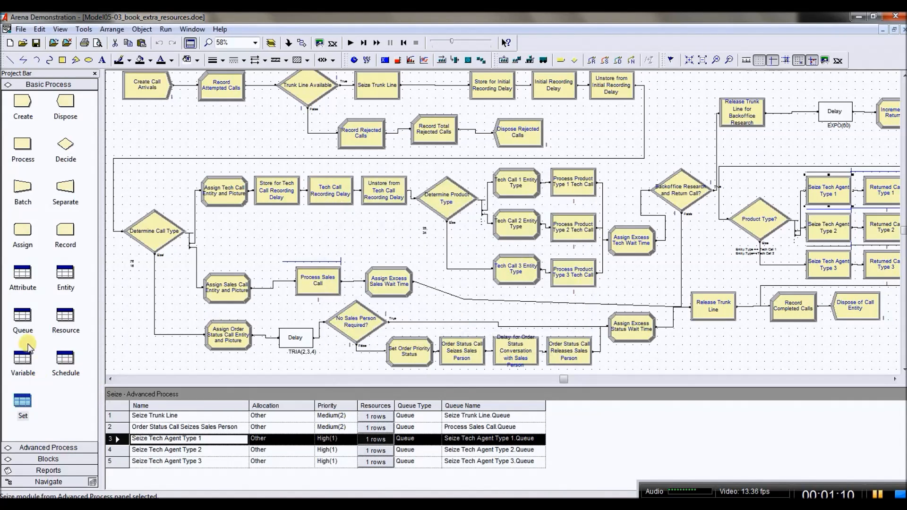
pyautogui.click(65, 315)
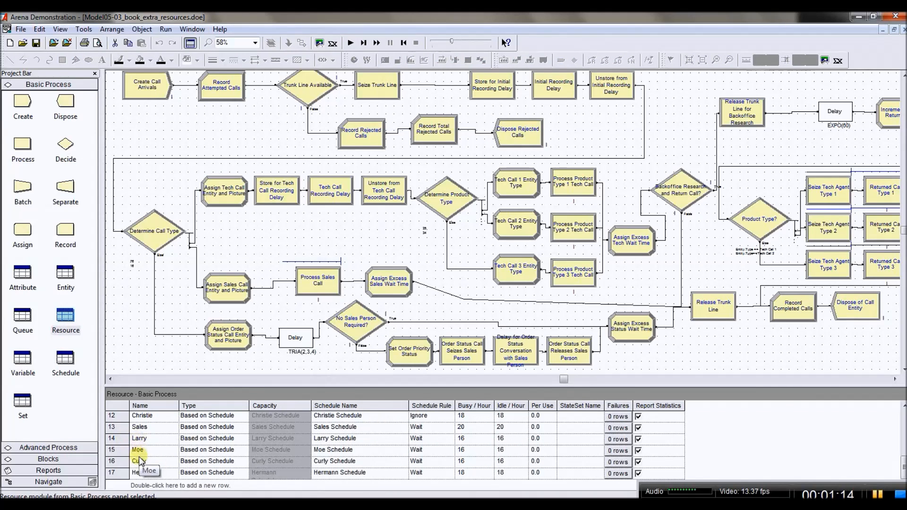
# In the Set data module, add the resource Larry as a new member of the Product 1 set.
pyautogui.click(30, 400)
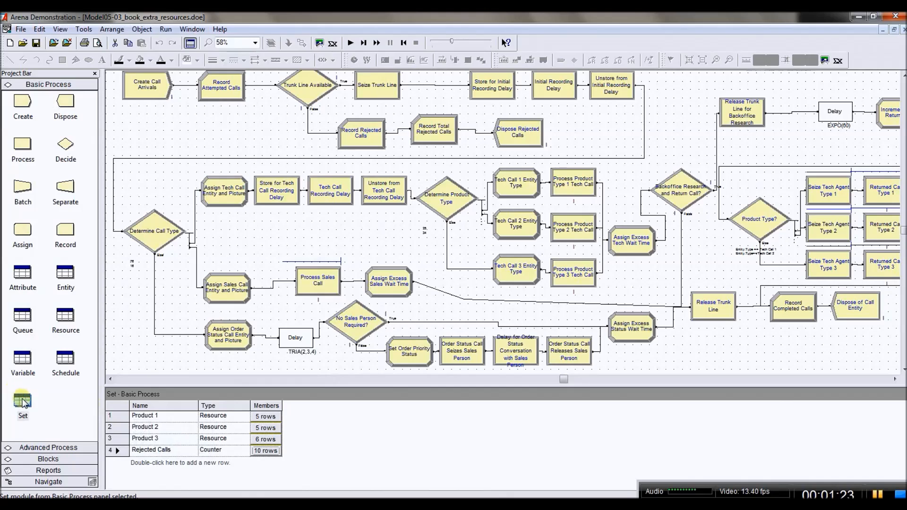
pyautogui.click(267, 418)
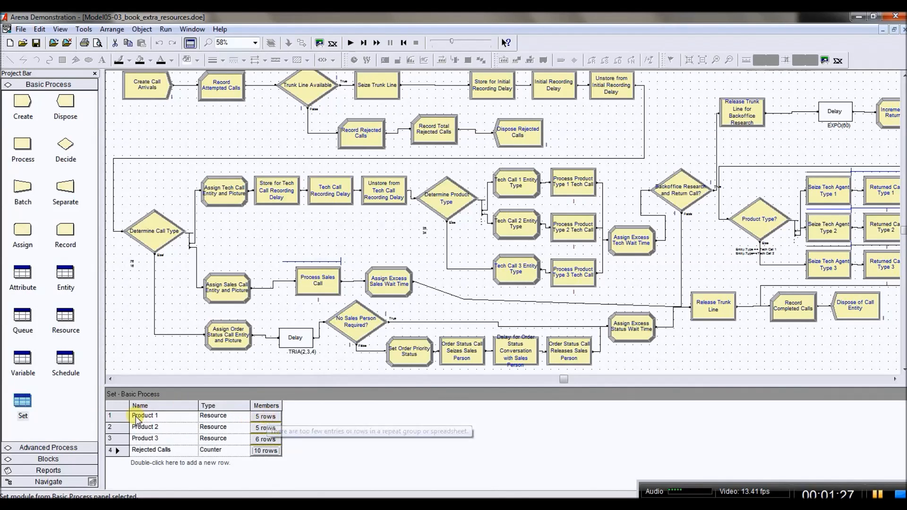
pyautogui.click(263, 418)
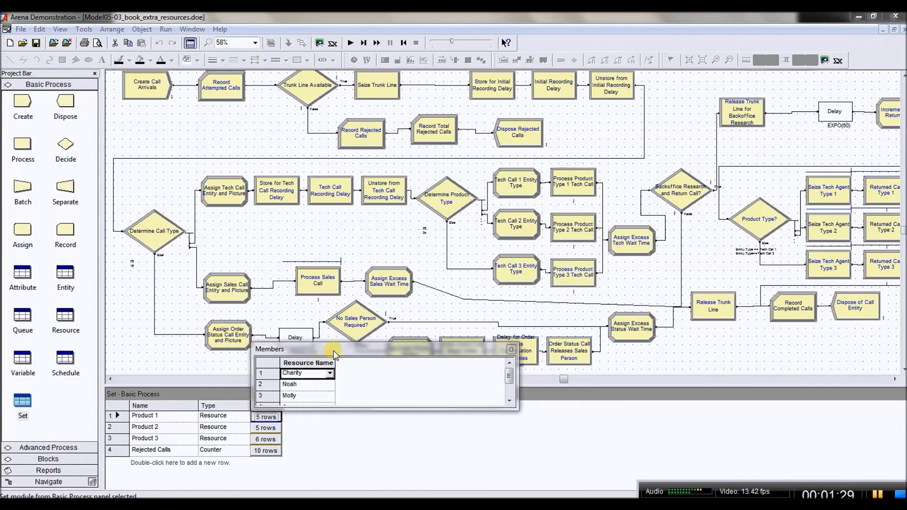
pyautogui.moveTo(341, 344); pyautogui.dragTo(447, 219)
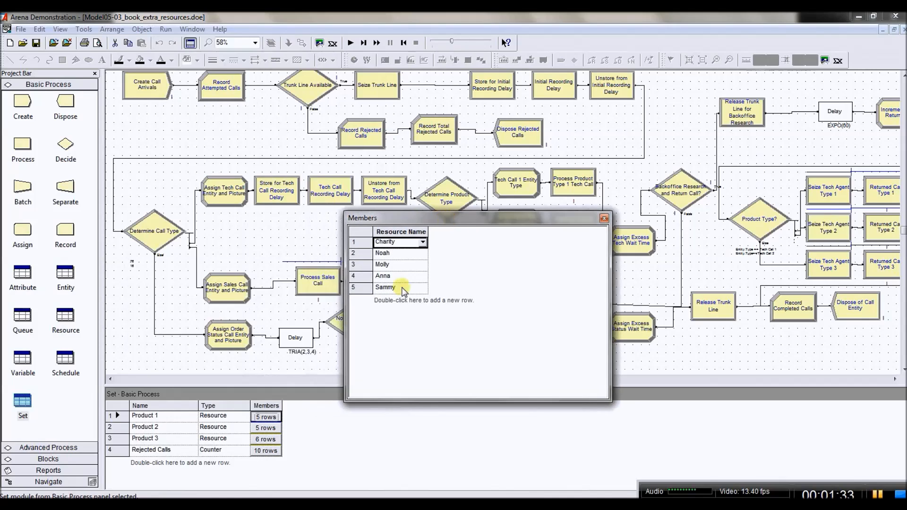
pyautogui.doubleClick(398, 301)
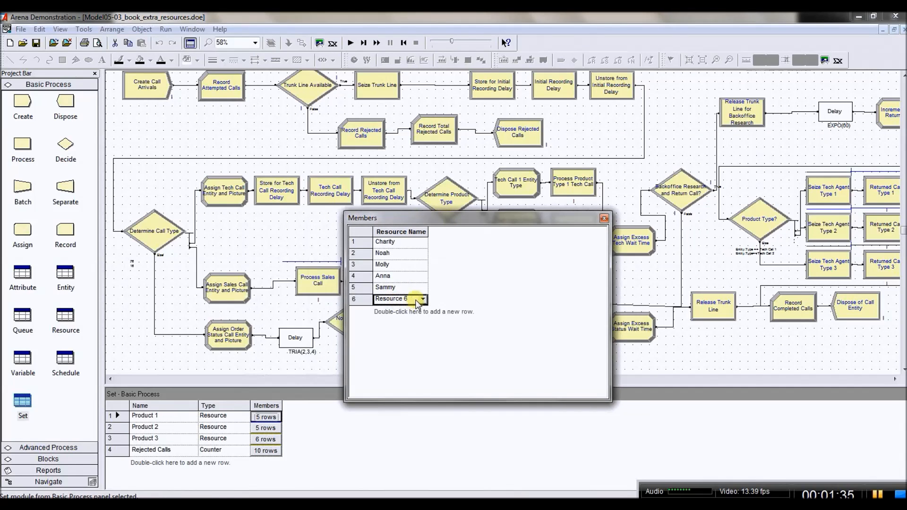
pyautogui.click(424, 299)
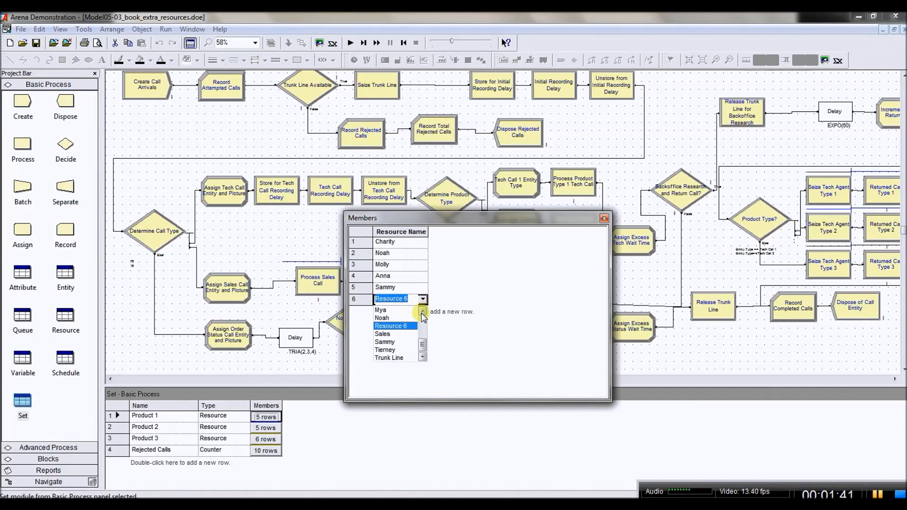
pyautogui.moveTo(420, 348); pyautogui.dragTo(420, 336)
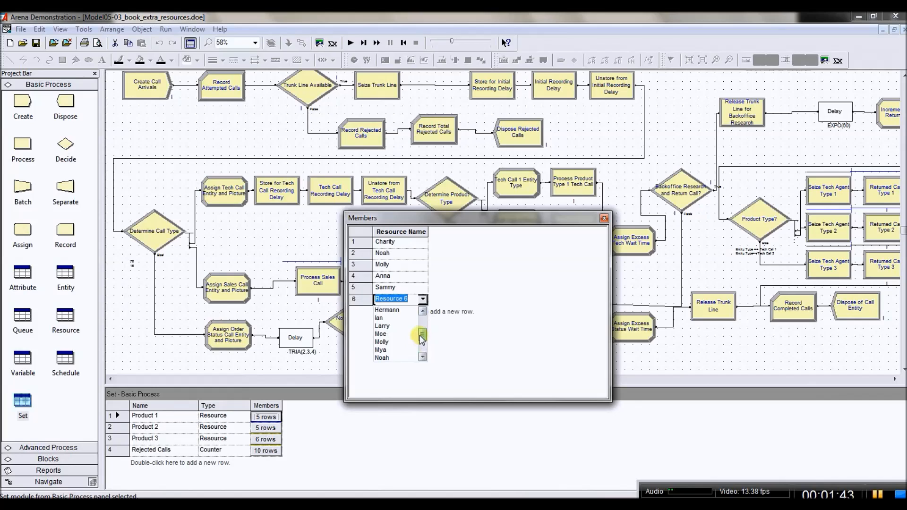
pyautogui.click(390, 327)
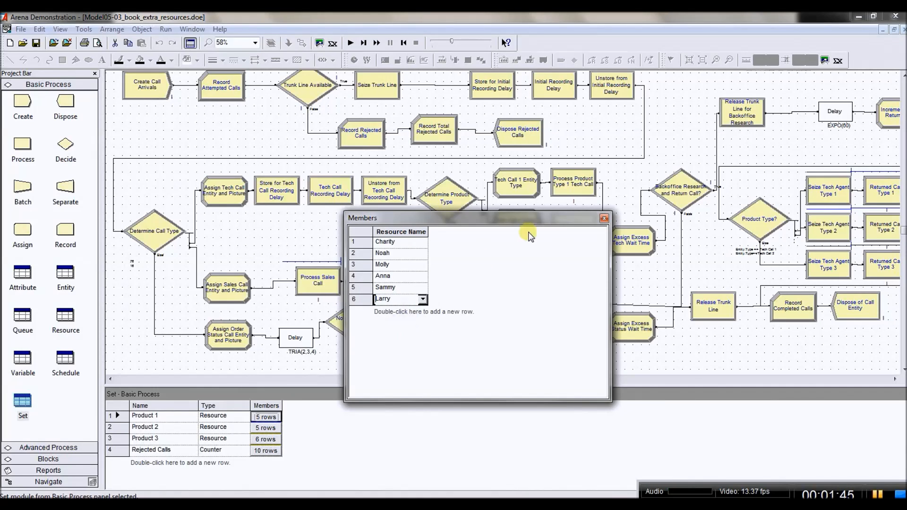
pyautogui.click(604, 218)
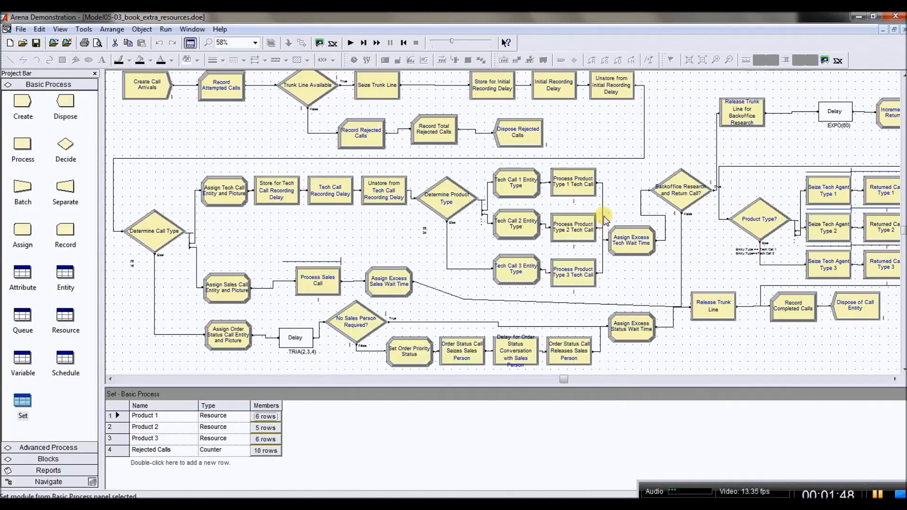
# Add the resource Moe as a new member of the Product 2 set.
pyautogui.click(265, 427)
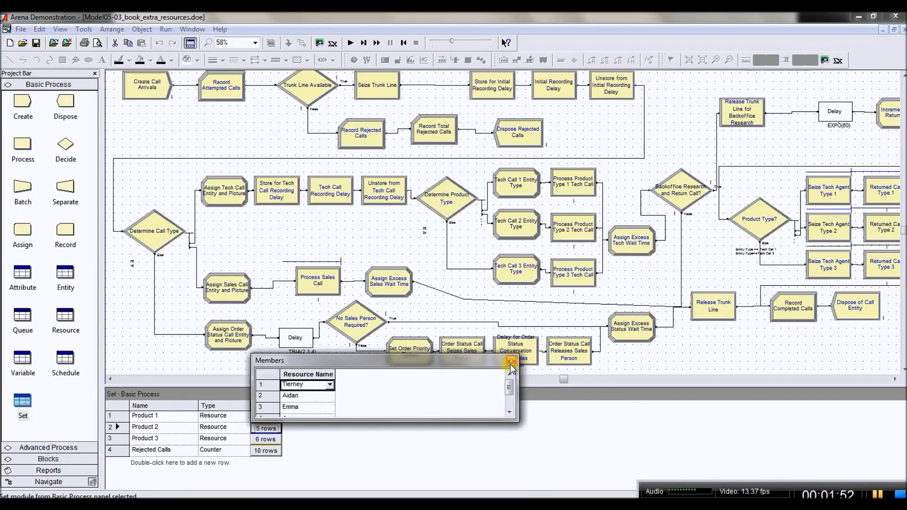
pyautogui.moveTo(510, 385); pyautogui.dragTo(468, 457)
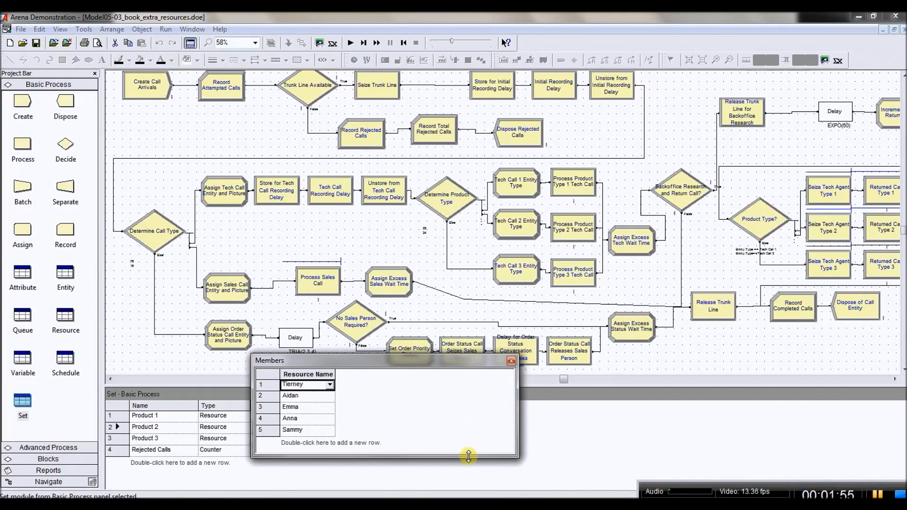
pyautogui.doubleClick(323, 442)
pyautogui.click(330, 441)
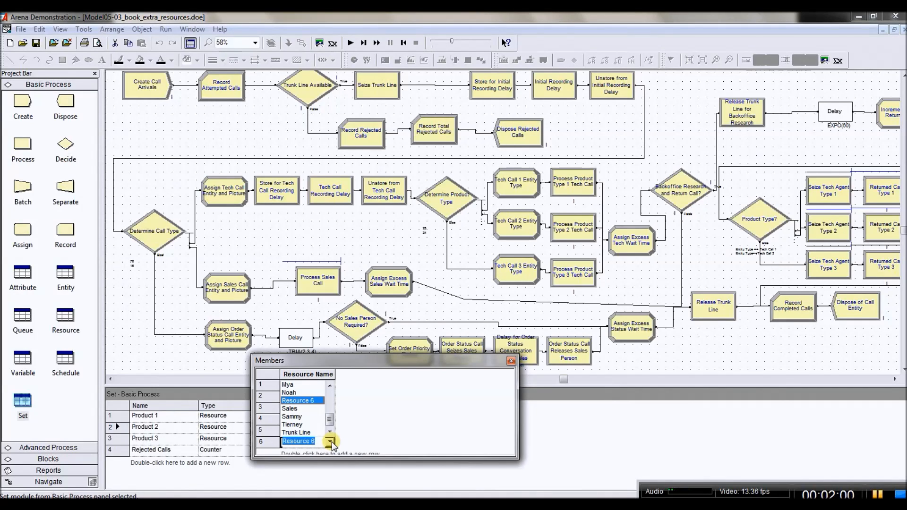
pyautogui.moveTo(330, 422); pyautogui.dragTo(331, 419)
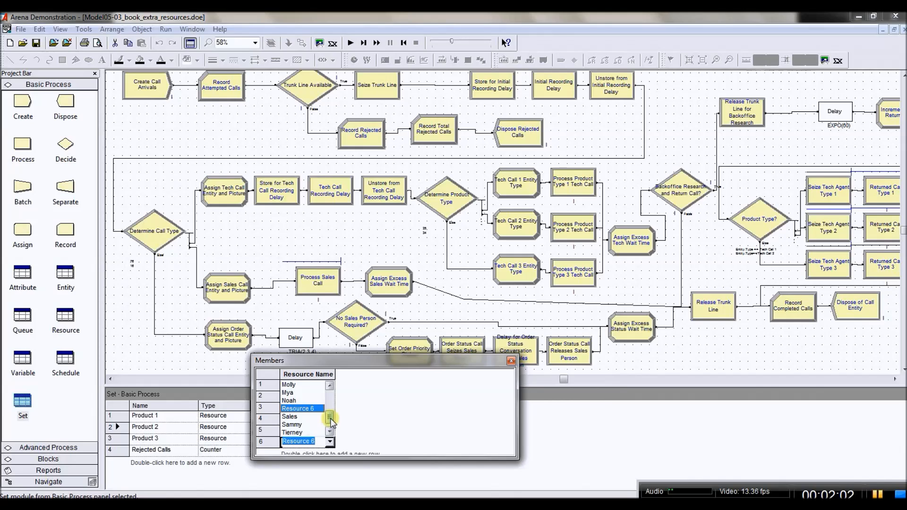
pyautogui.click(331, 387)
pyautogui.click(331, 387)
pyautogui.click(307, 397)
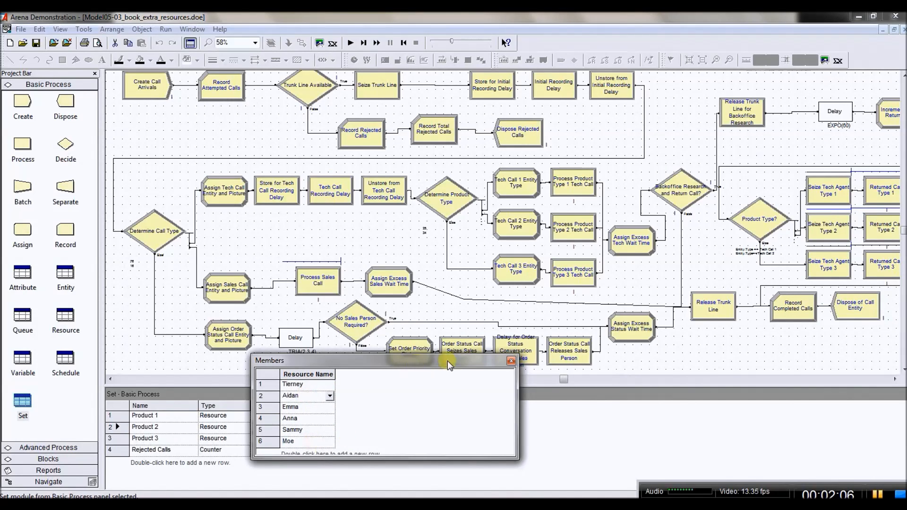
pyautogui.click(512, 360)
# Add the resource Curly as a new member of the Product 3 set.
pyautogui.click(269, 439)
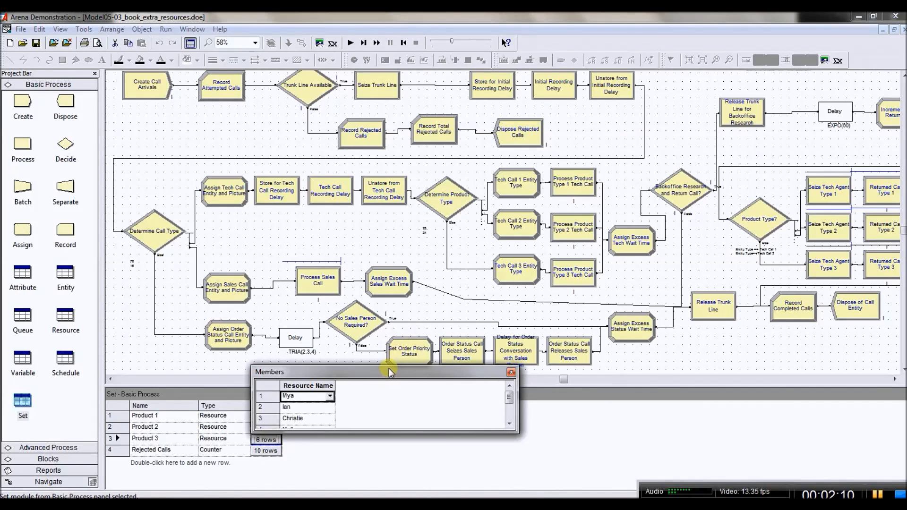
pyautogui.moveTo(390, 368); pyautogui.dragTo(390, 302)
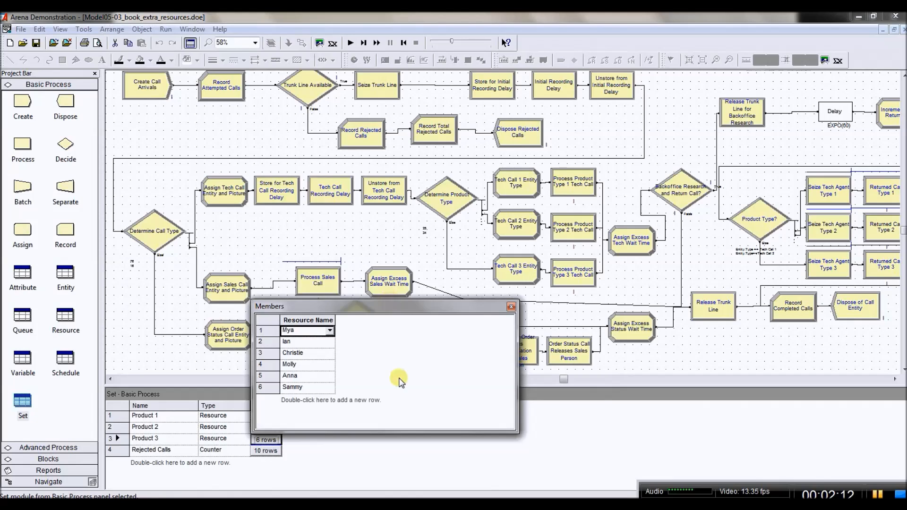
pyautogui.doubleClick(327, 401)
pyautogui.click(329, 399)
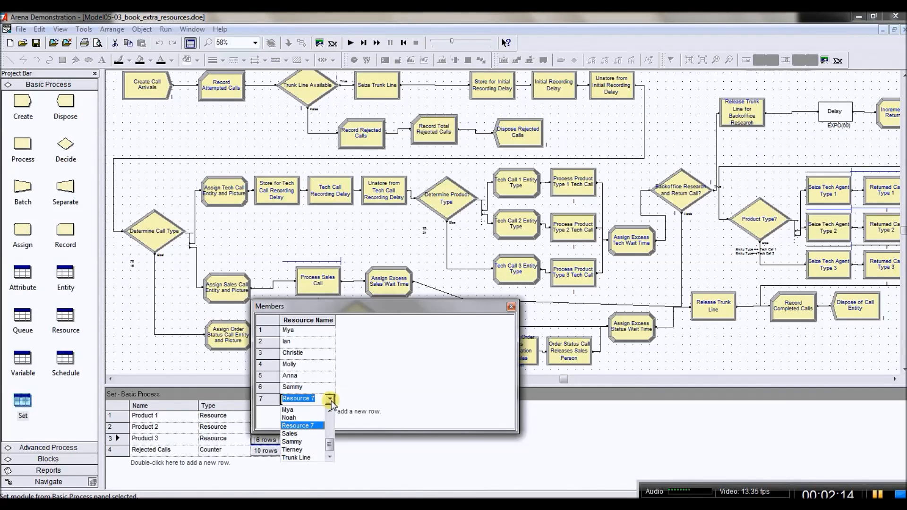
pyautogui.click(330, 427)
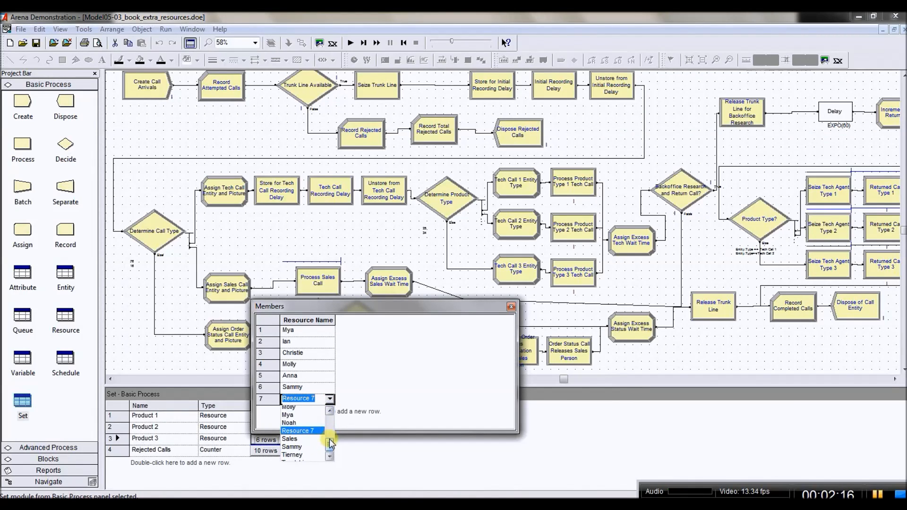
pyautogui.click(304, 418)
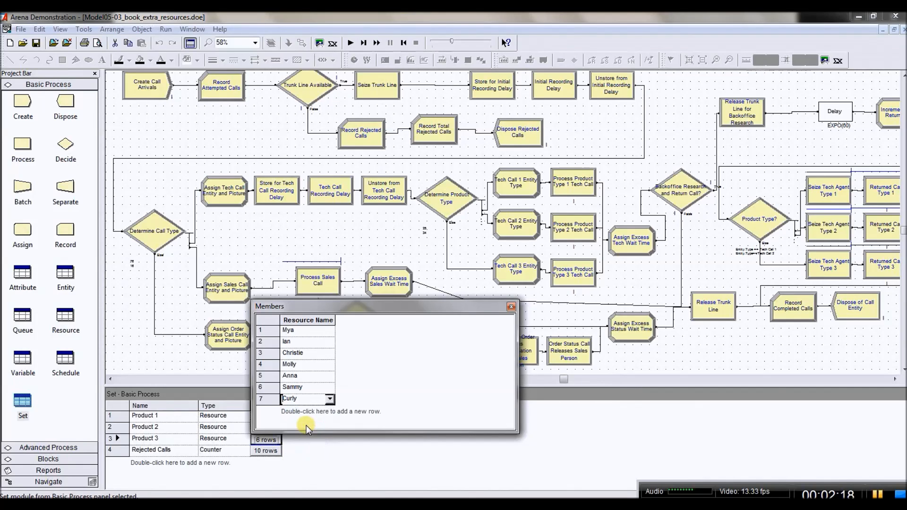
pyautogui.click(510, 306)
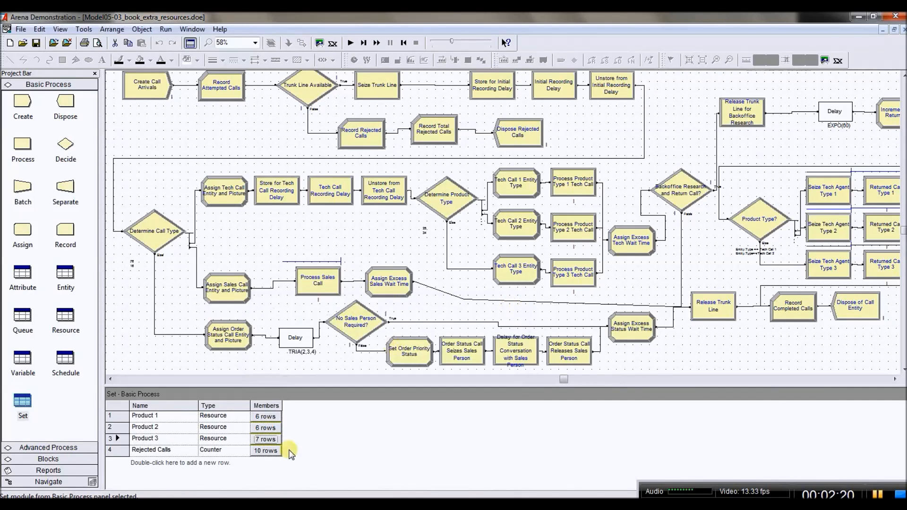
# Add the resource Hermann as a further member of the Product 1 set, after Larry.
pyautogui.click(266, 417)
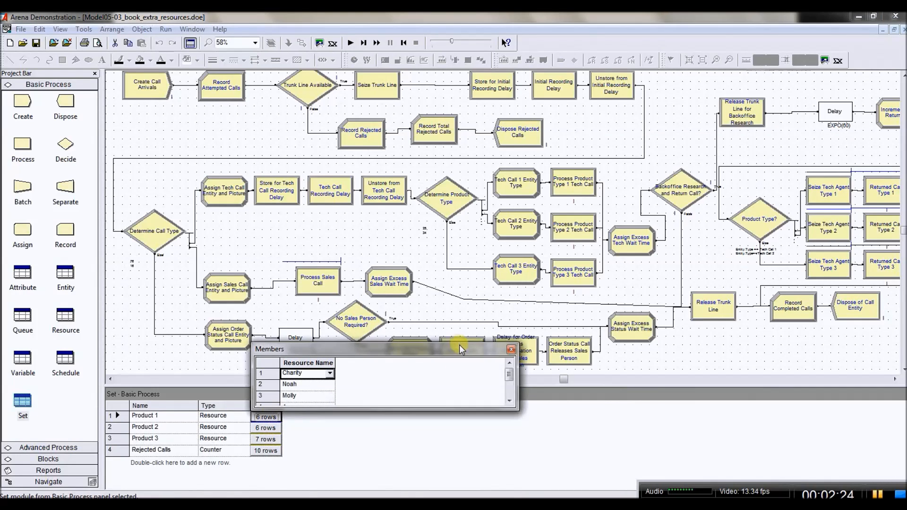
pyautogui.moveTo(461, 345); pyautogui.dragTo(461, 219)
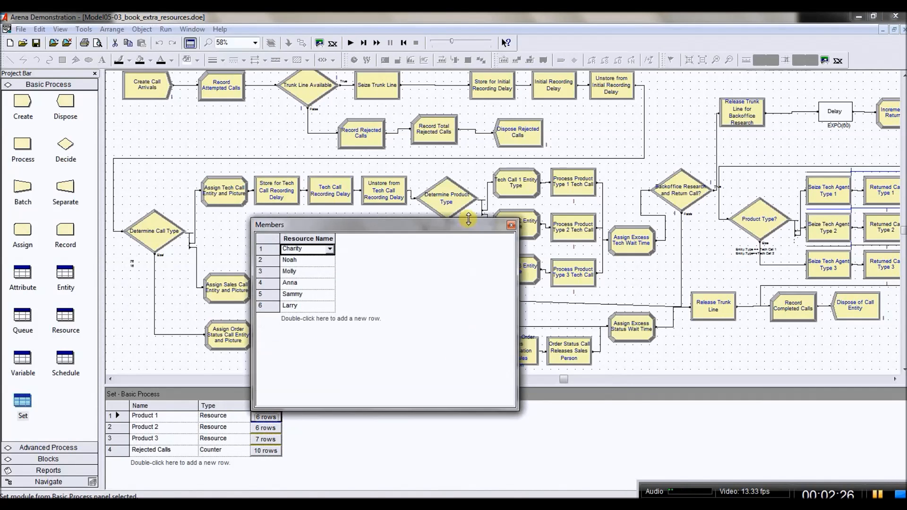
pyautogui.doubleClick(315, 321)
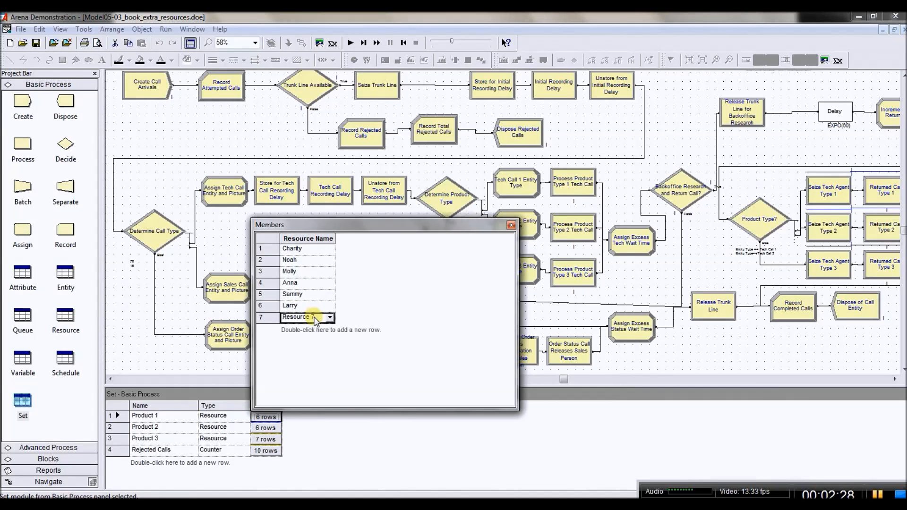
pyautogui.click(329, 317)
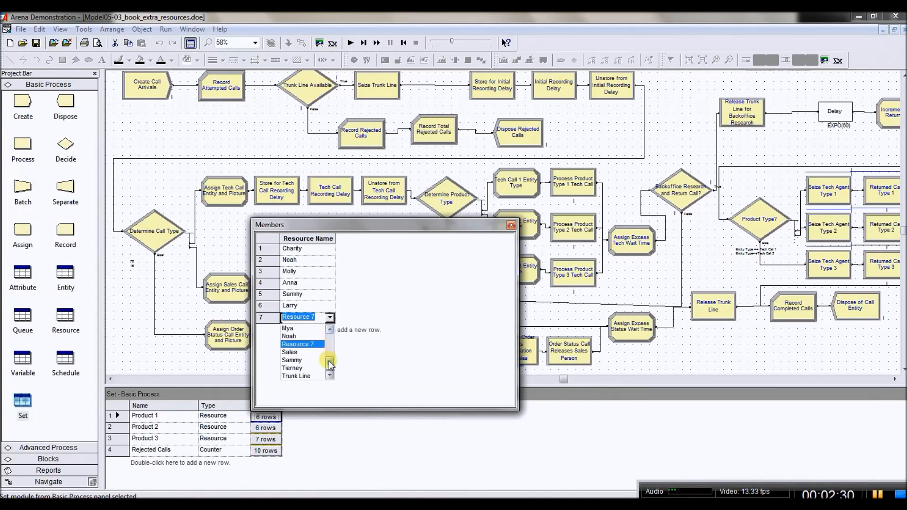
pyautogui.moveTo(330, 364); pyautogui.dragTo(330, 349)
pyautogui.click(298, 344)
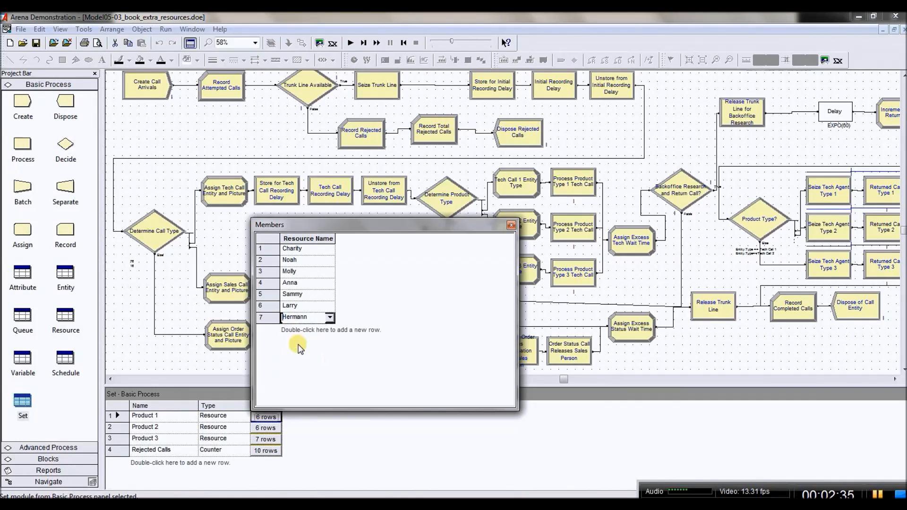
pyautogui.click(511, 224)
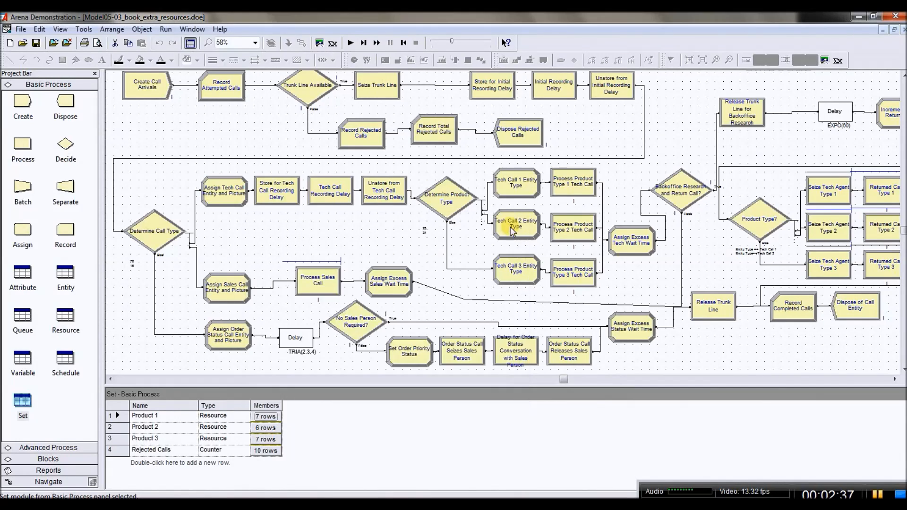
# Add the resource Hermann as a further member of the Product 2 set, after Moe.
pyautogui.click(265, 427)
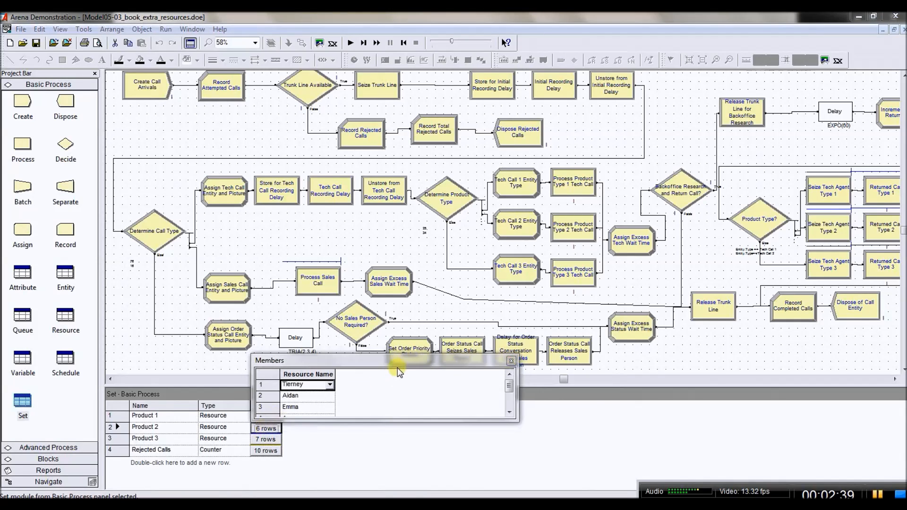
pyautogui.moveTo(398, 354); pyautogui.dragTo(399, 255)
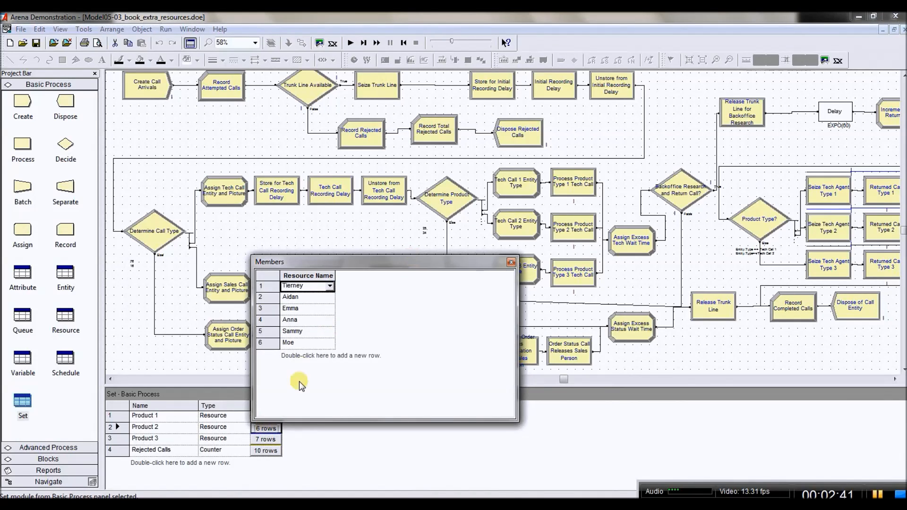
pyautogui.doubleClick(309, 356)
pyautogui.click(330, 354)
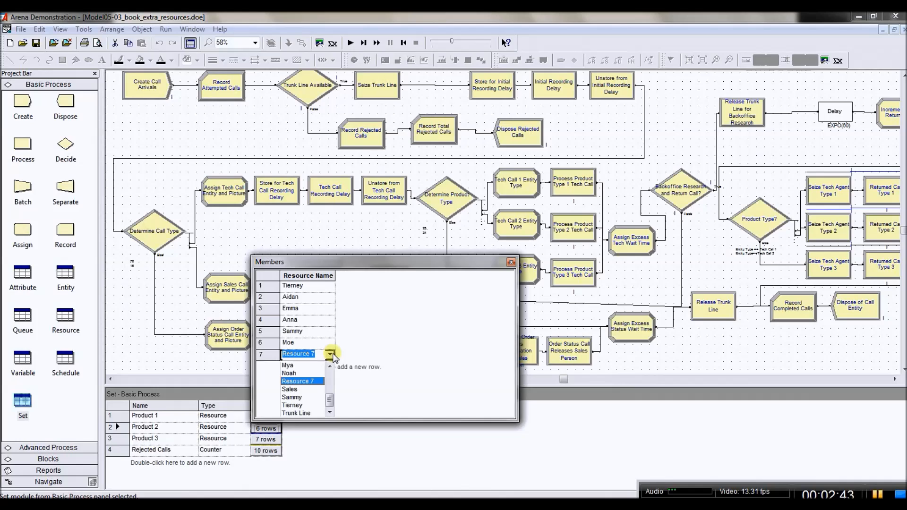
pyautogui.moveTo(330, 402); pyautogui.dragTo(331, 390)
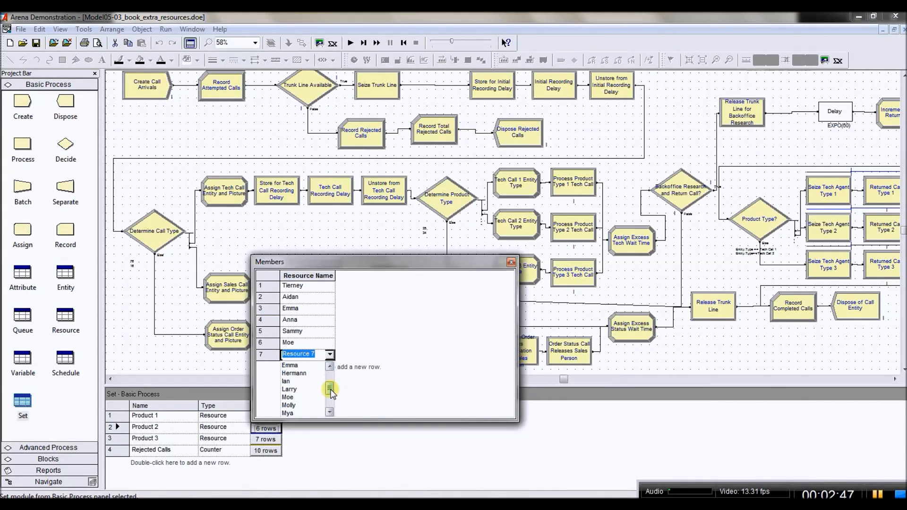
pyautogui.click(295, 373)
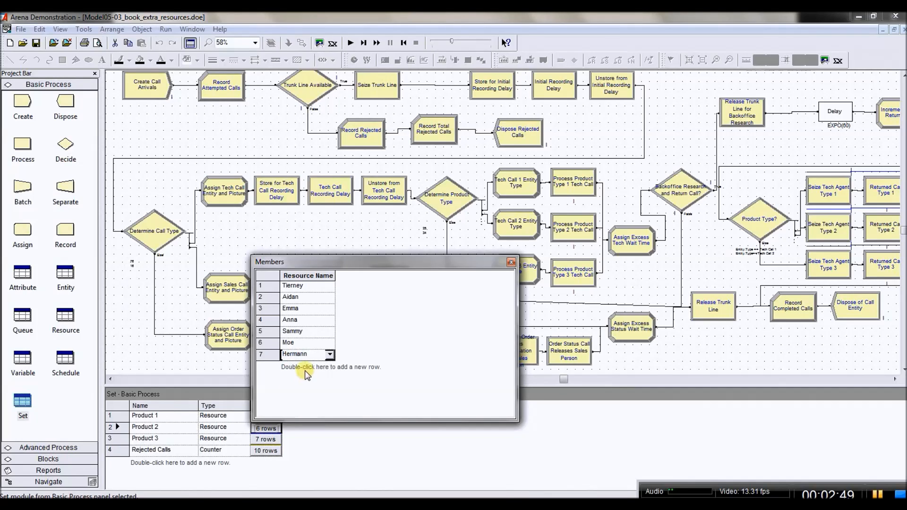
pyautogui.click(510, 262)
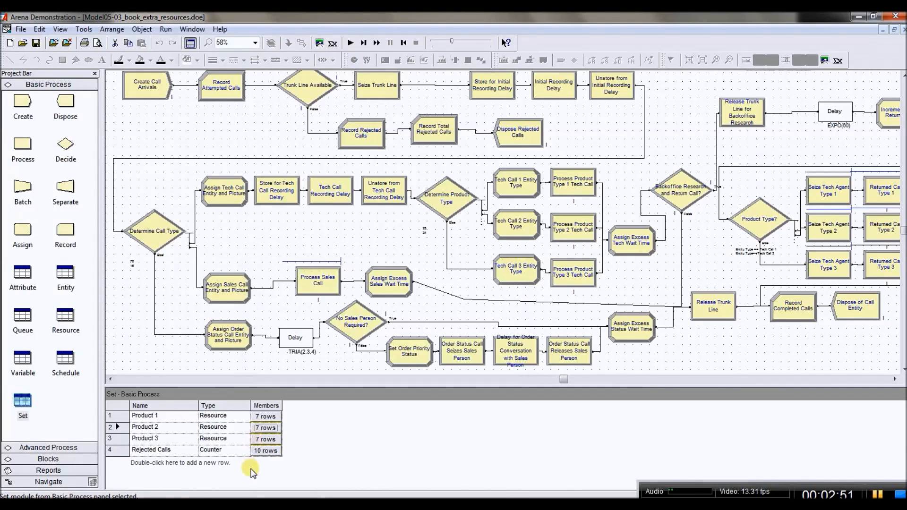
# Add the resource Hermann as a further member of the Product 3 set, after Curly.
pyautogui.click(274, 443)
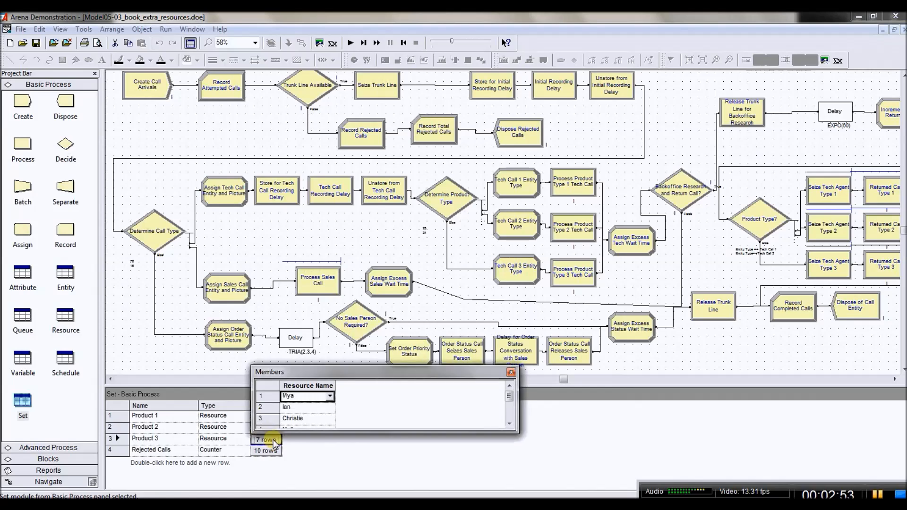
pyautogui.moveTo(384, 365); pyautogui.dragTo(407, 244)
pyautogui.doubleClick(324, 354)
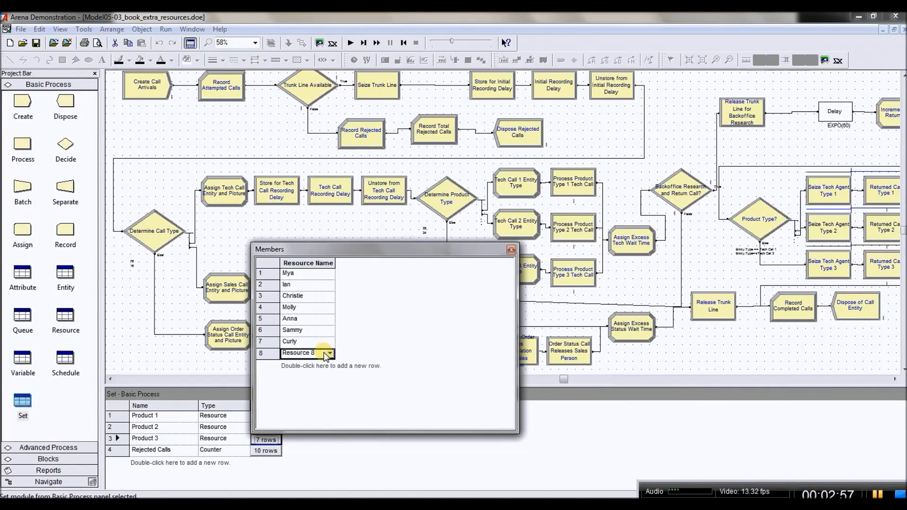
pyautogui.click(332, 354)
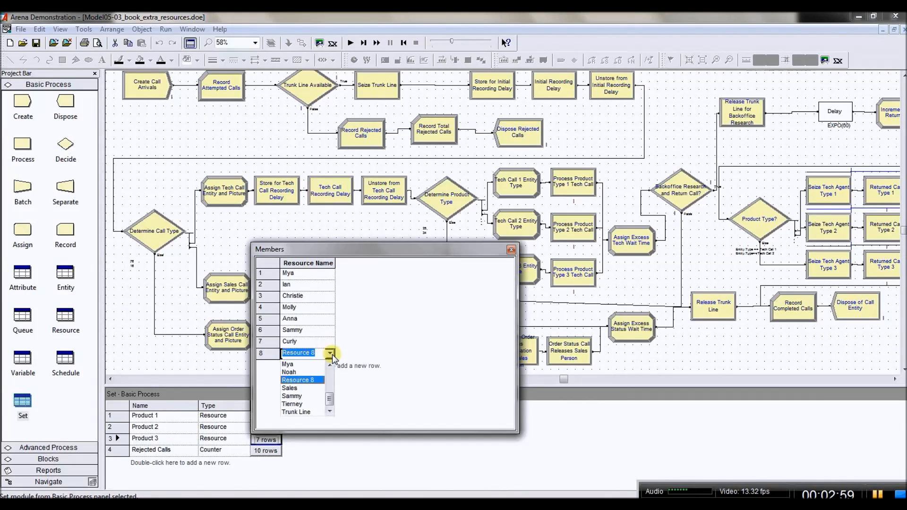
pyautogui.click(331, 365)
pyautogui.click(331, 365)
pyautogui.click(330, 364)
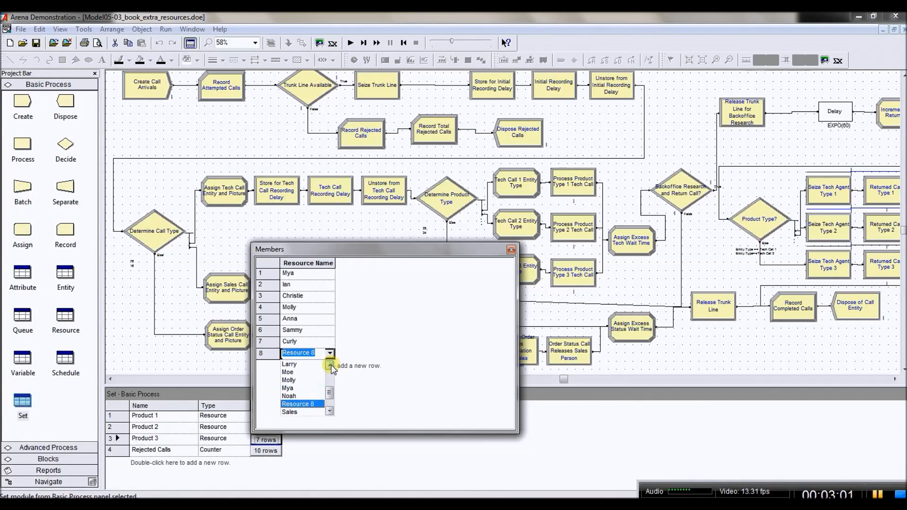
pyautogui.click(331, 365)
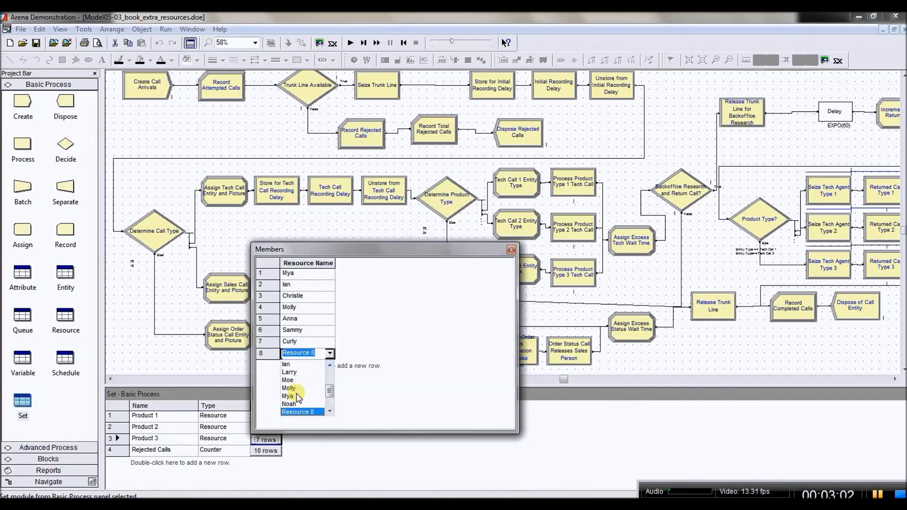
pyautogui.moveTo(330, 396); pyautogui.dragTo(330, 378)
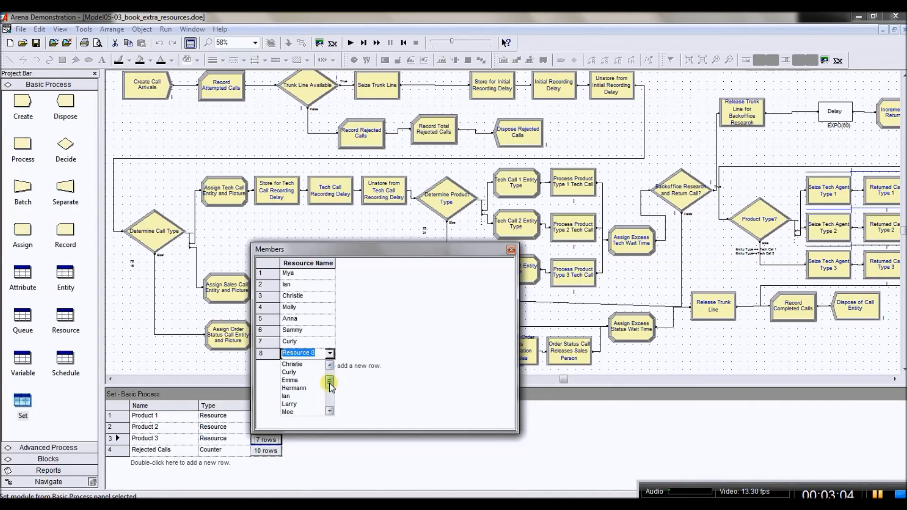
pyautogui.click(310, 391)
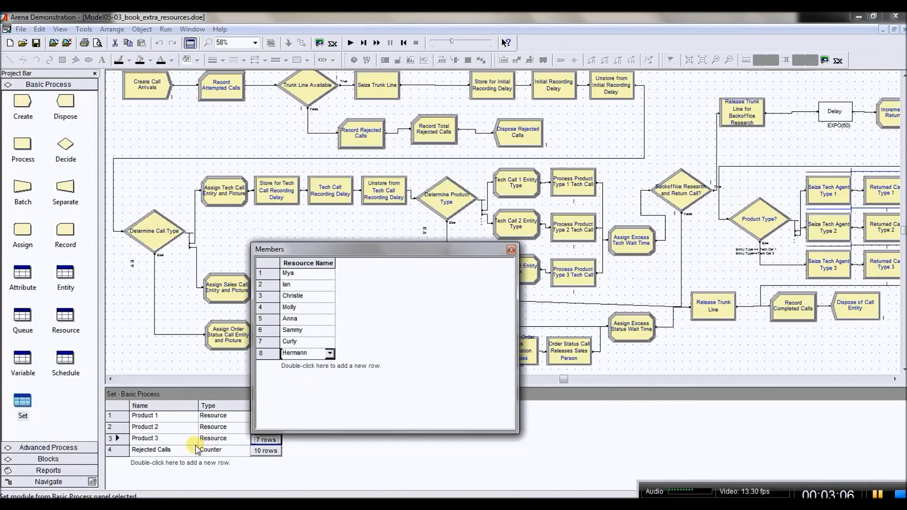
pyautogui.click(511, 250)
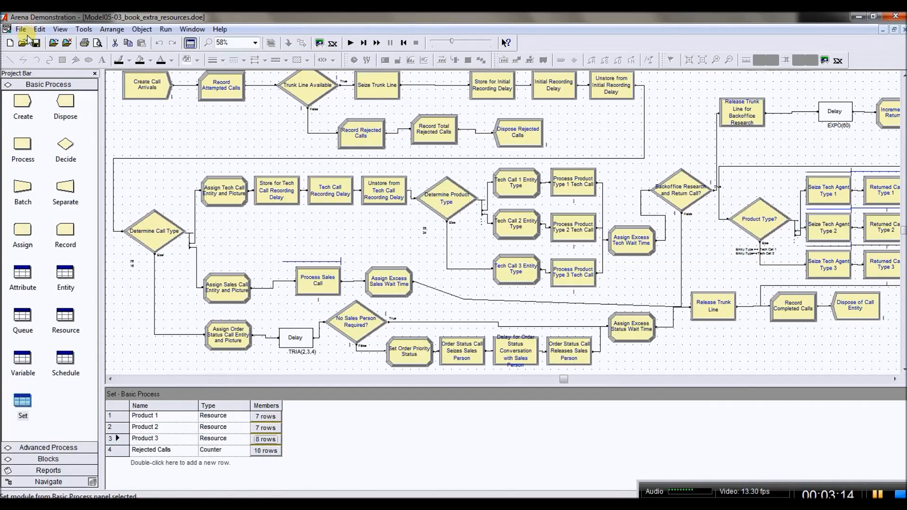
# Run the extra-resources simulation to completion and open its results report.
pyautogui.click(350, 43)
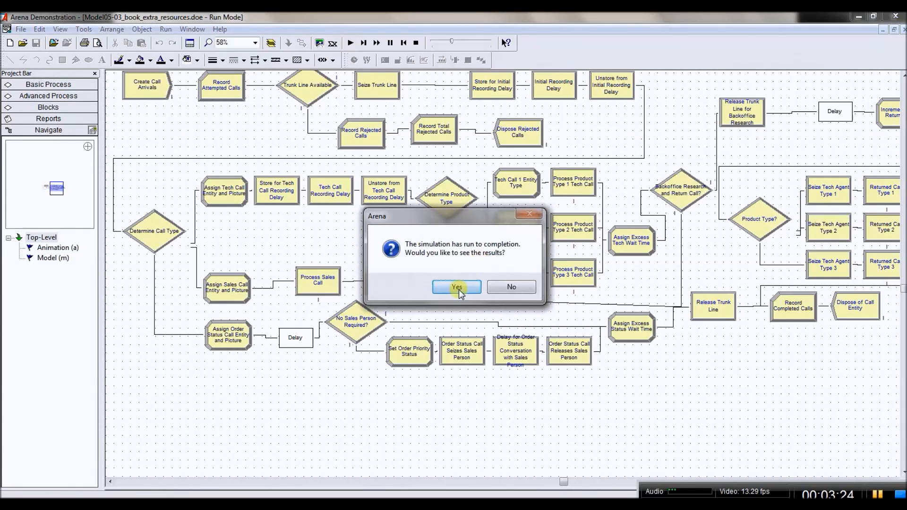
pyautogui.click(458, 291)
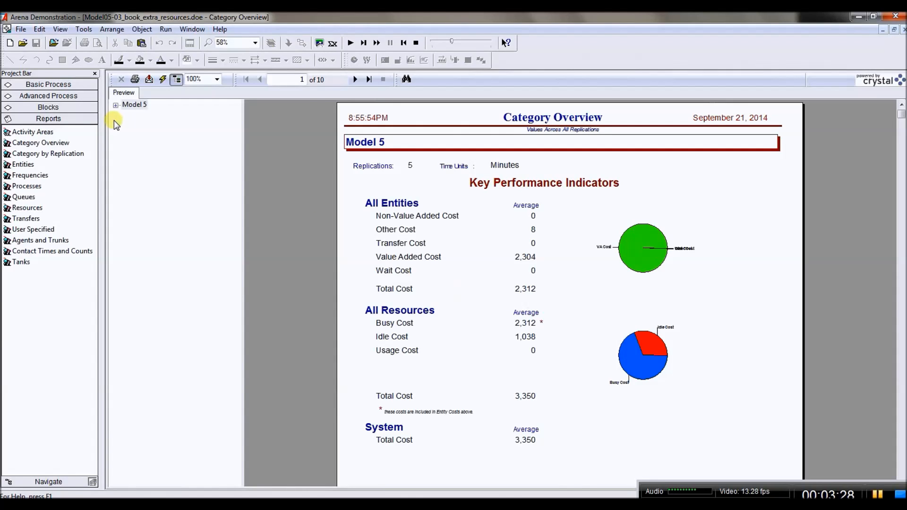
# Examine the Percent Reject and Total Cost statistics in the User Specified Output section of the Category Overview report.
pyautogui.doubleClick(133, 104)
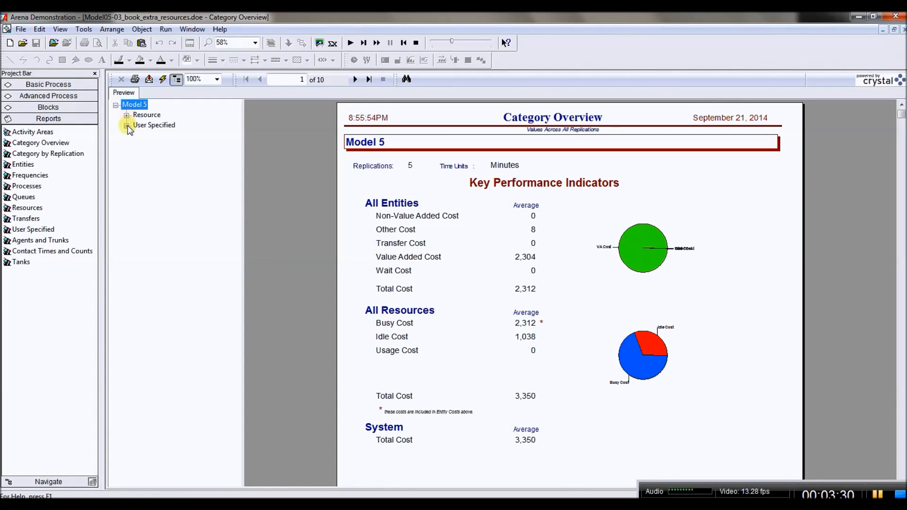
pyautogui.click(127, 126)
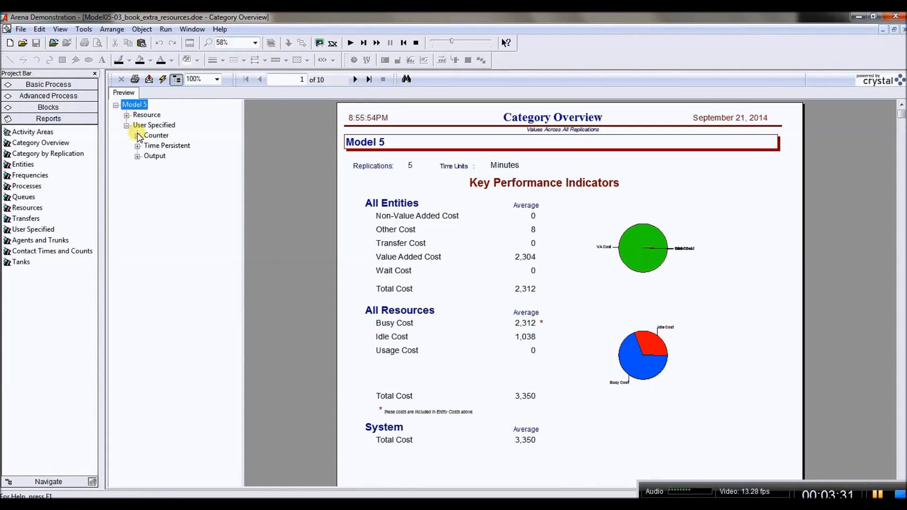
pyautogui.click(354, 79)
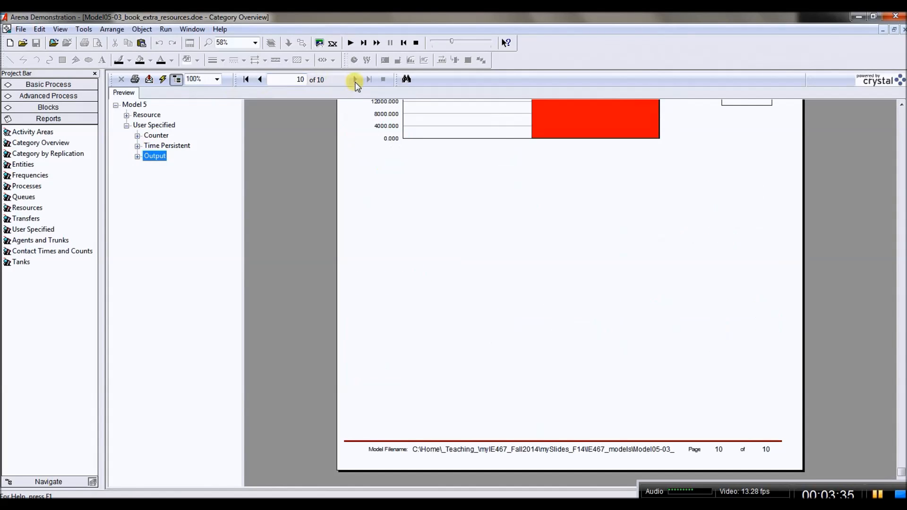
pyautogui.click(901, 105)
pyautogui.click(901, 105)
pyautogui.click(901, 104)
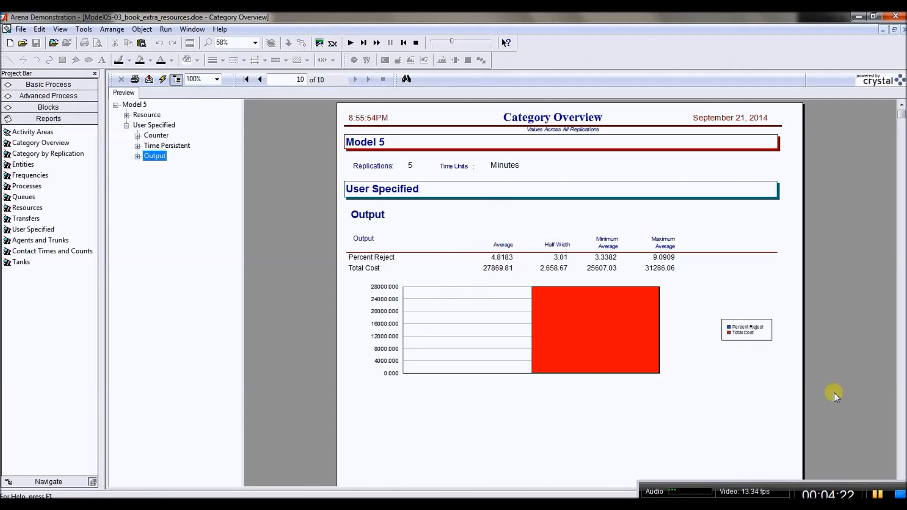
pyautogui.click(877, 491)
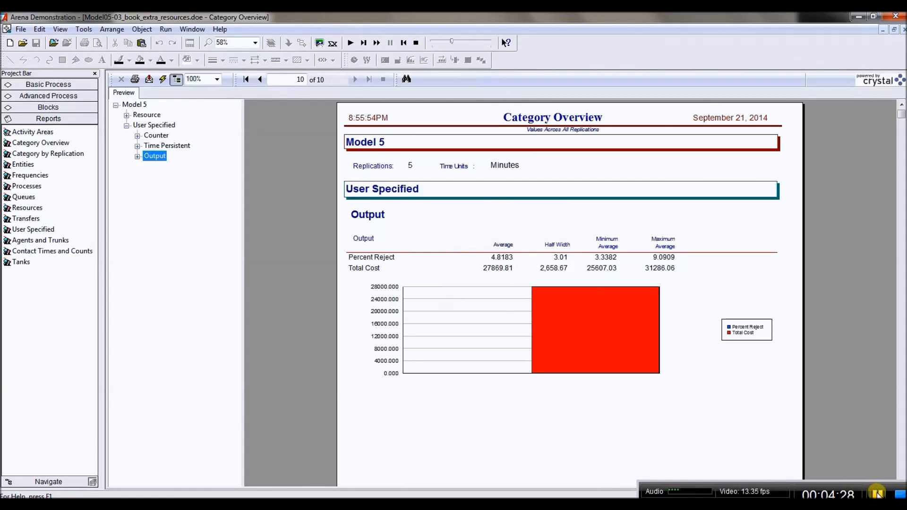